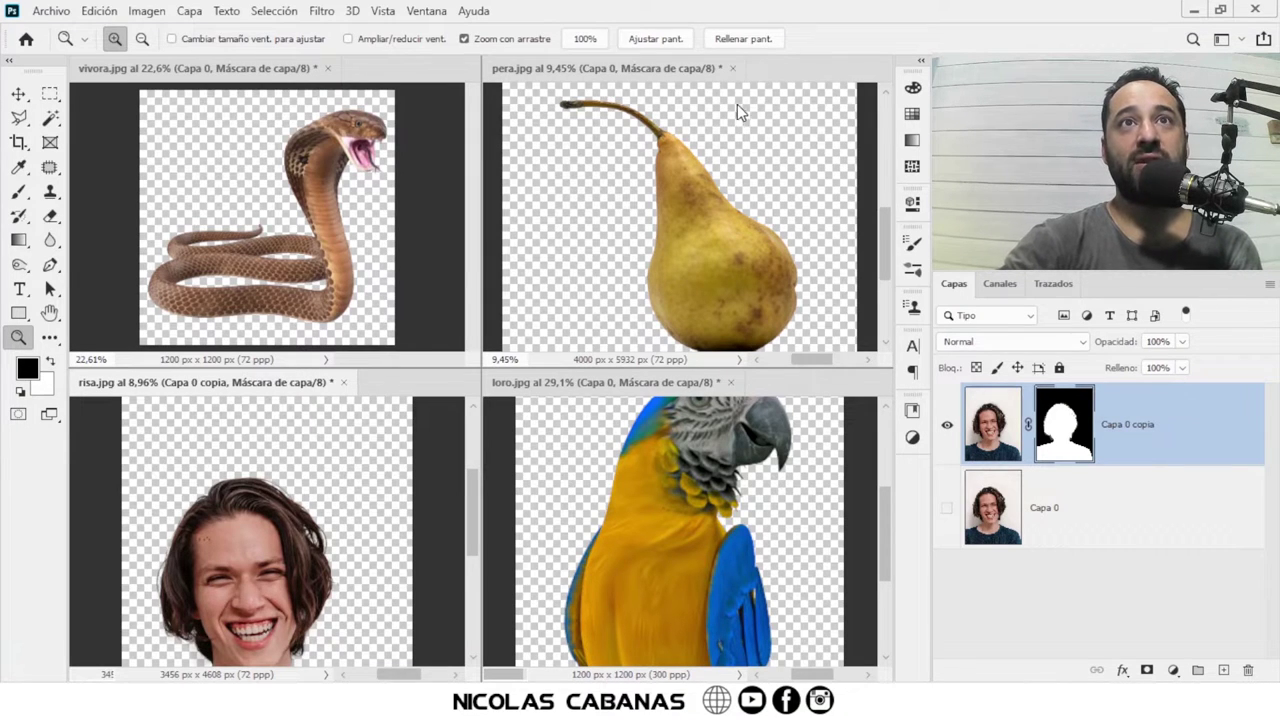
Step: Bring pera.jpg forward and disable its layer mask to show the original white background
{"action": "left_click", "coordinate": [635, 72]}
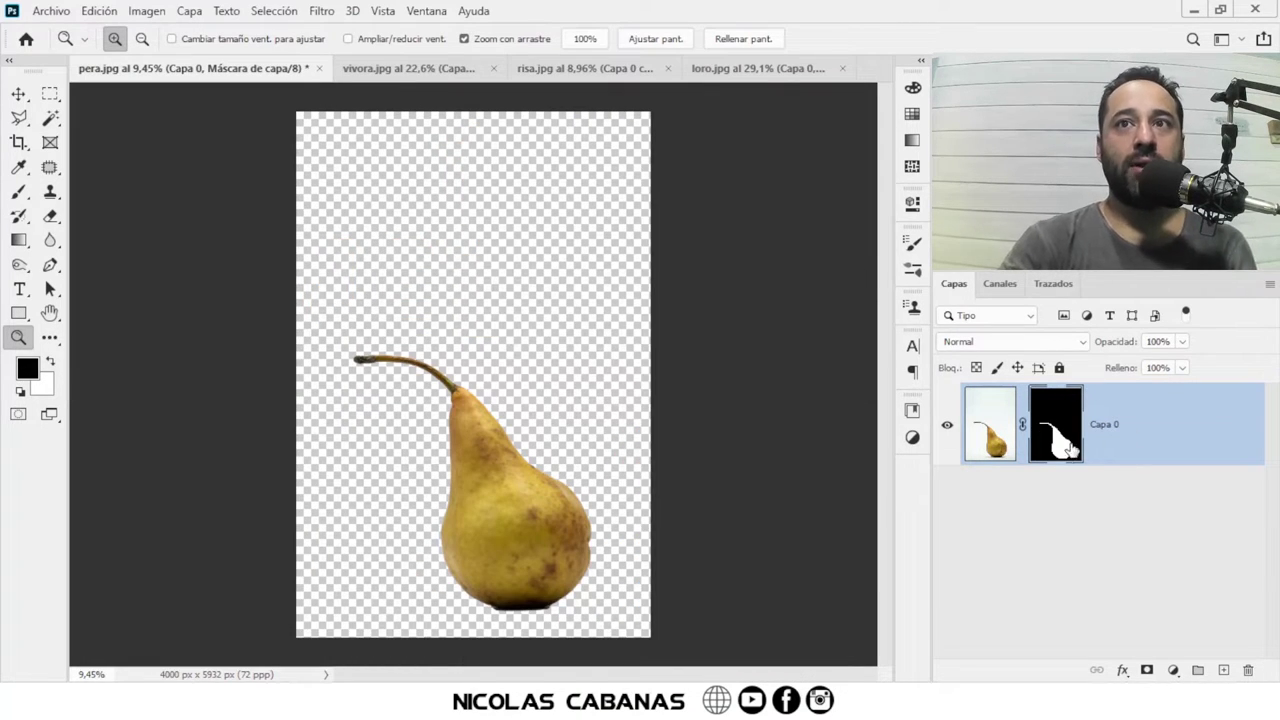
{"action": "left_click", "coordinate": [1063, 446], "text": "shift"}
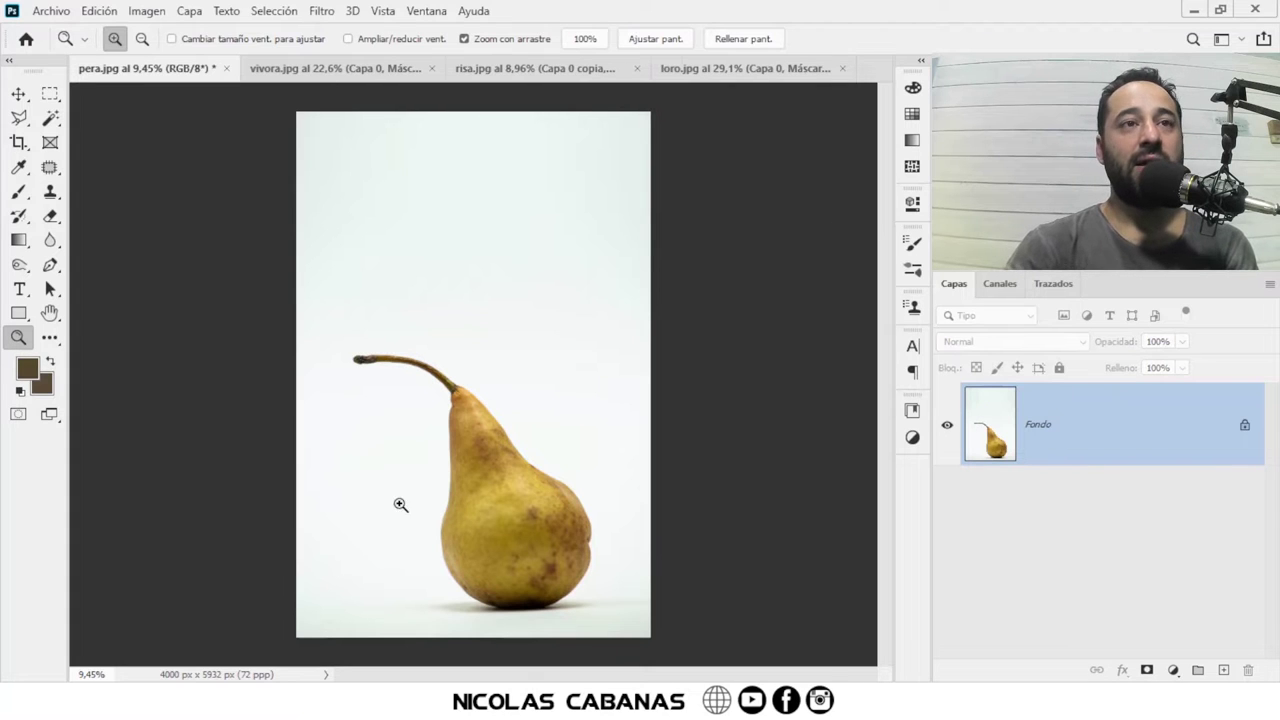
Step: Zoom in and drag an Object Selection Tool rectangle around the pear
{"action": "left_click_drag", "start_coordinate": [449, 558], "coordinate": [511, 563]}
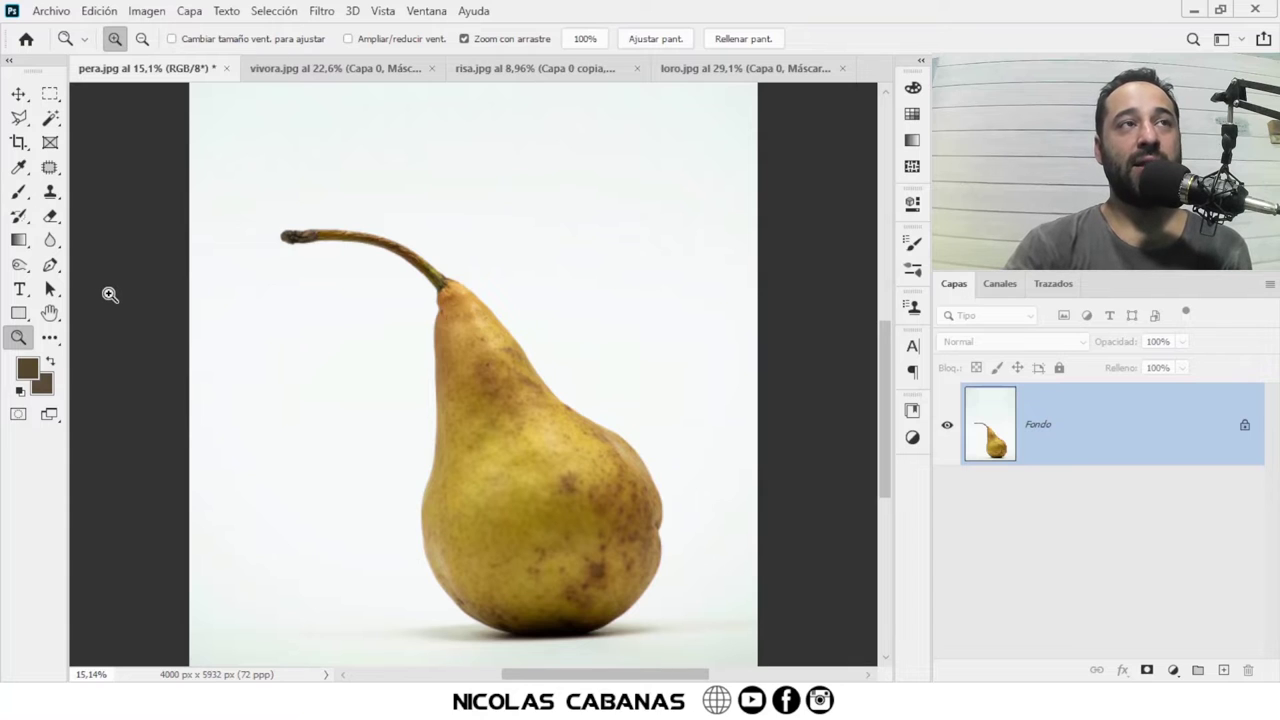
{"action": "left_click", "coordinate": [50, 120]}
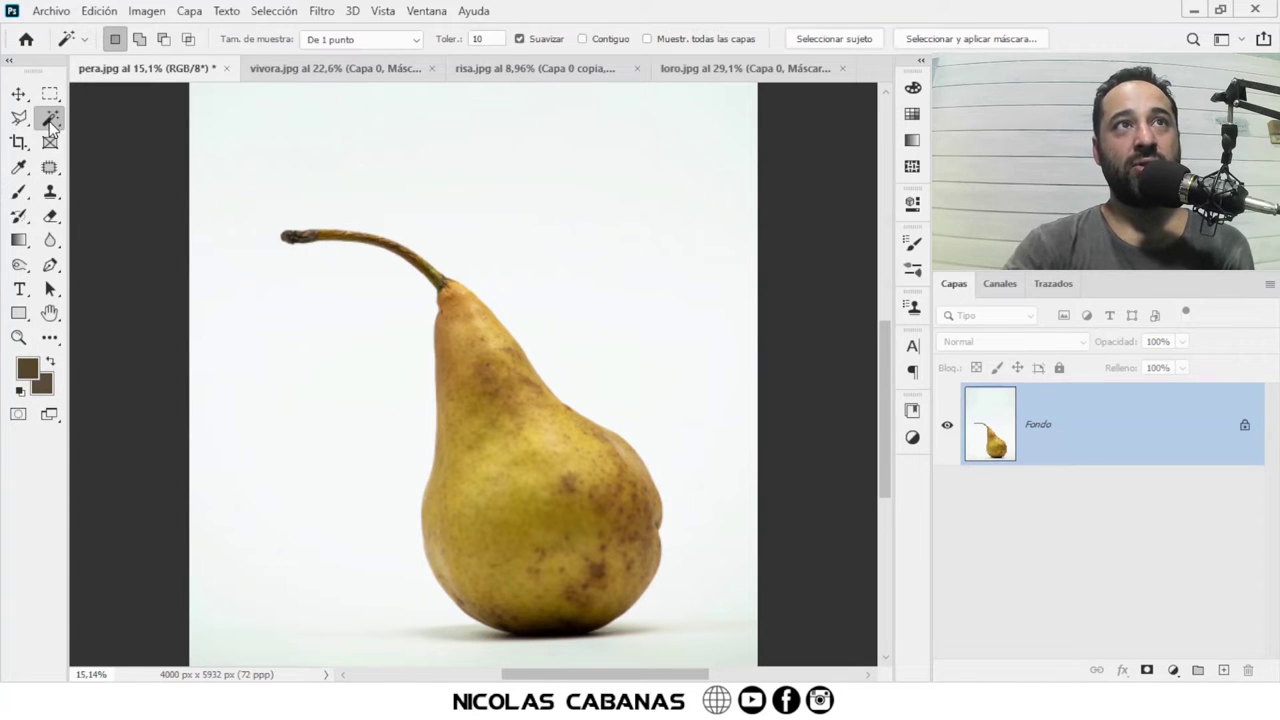
{"action": "right_click", "coordinate": [49, 121]}
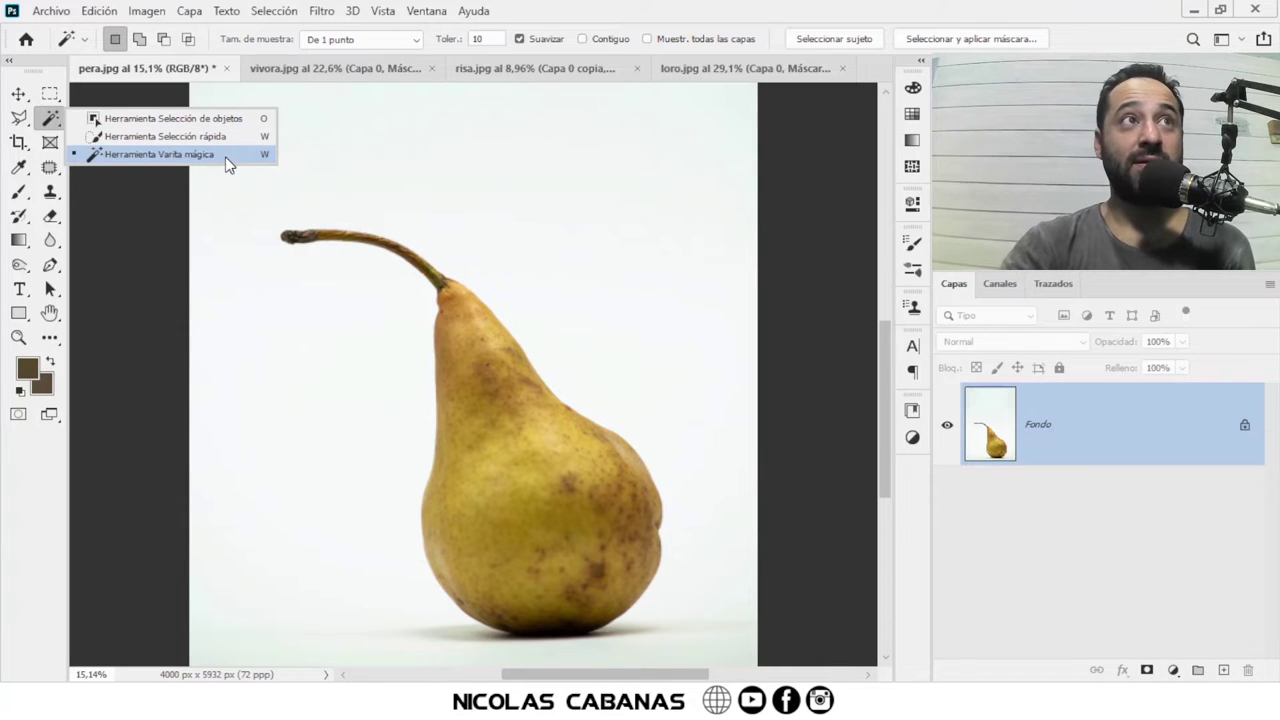
{"action": "left_click", "coordinate": [243, 125]}
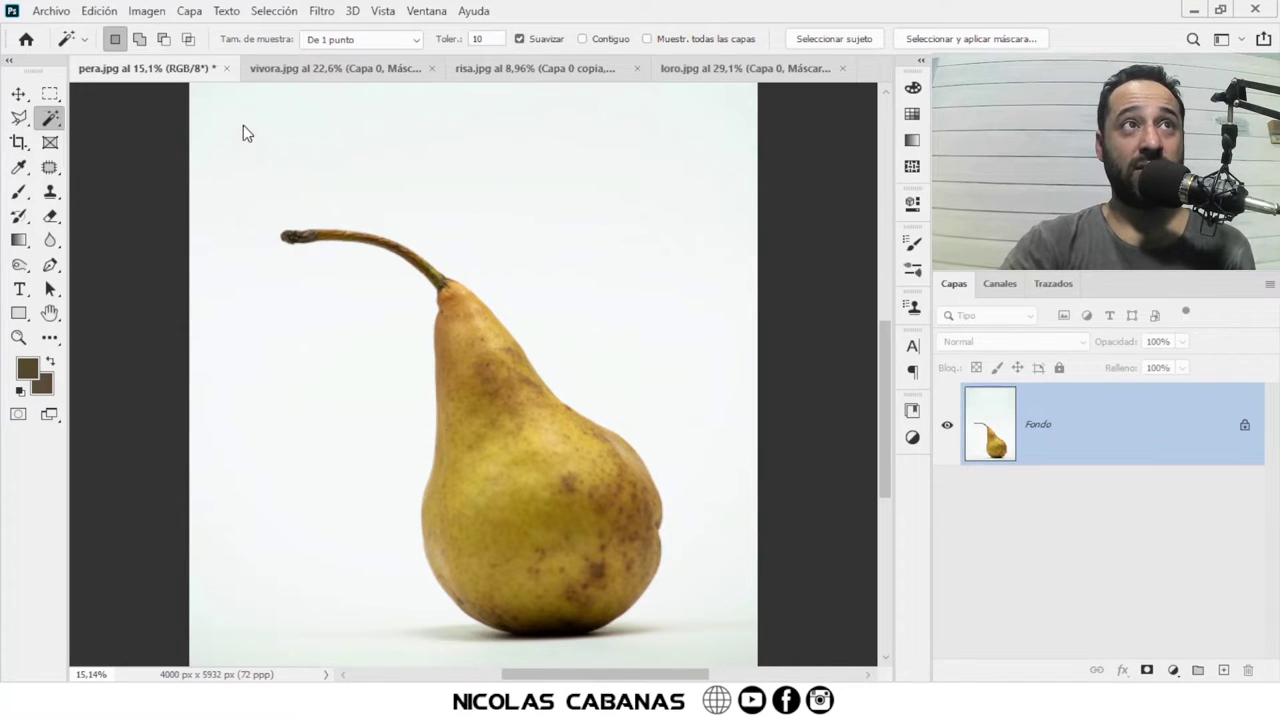
{"action": "mouse_move", "coordinate": [221, 163]}
{"action": "left_mouse_down"}
{"action": "mouse_move", "coordinate": [510, 455]}
{"action": "mouse_move", "coordinate": [754, 628]}
{"action": "left_mouse_up"}
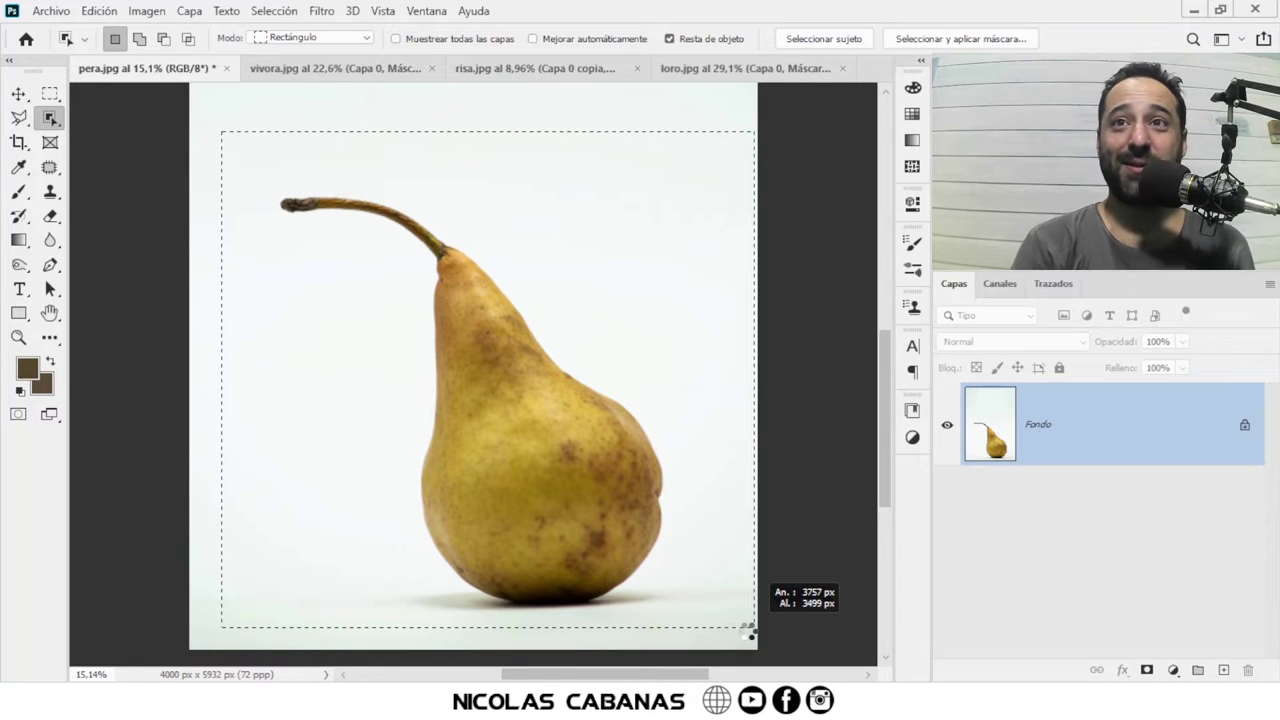
Step: Finish the pear selection, unlock Fondo and add a layer mask, then bring loro.jpg forward
{"action": "left_click_drag", "start_coordinate": [745, 632], "coordinate": [748, 632]}
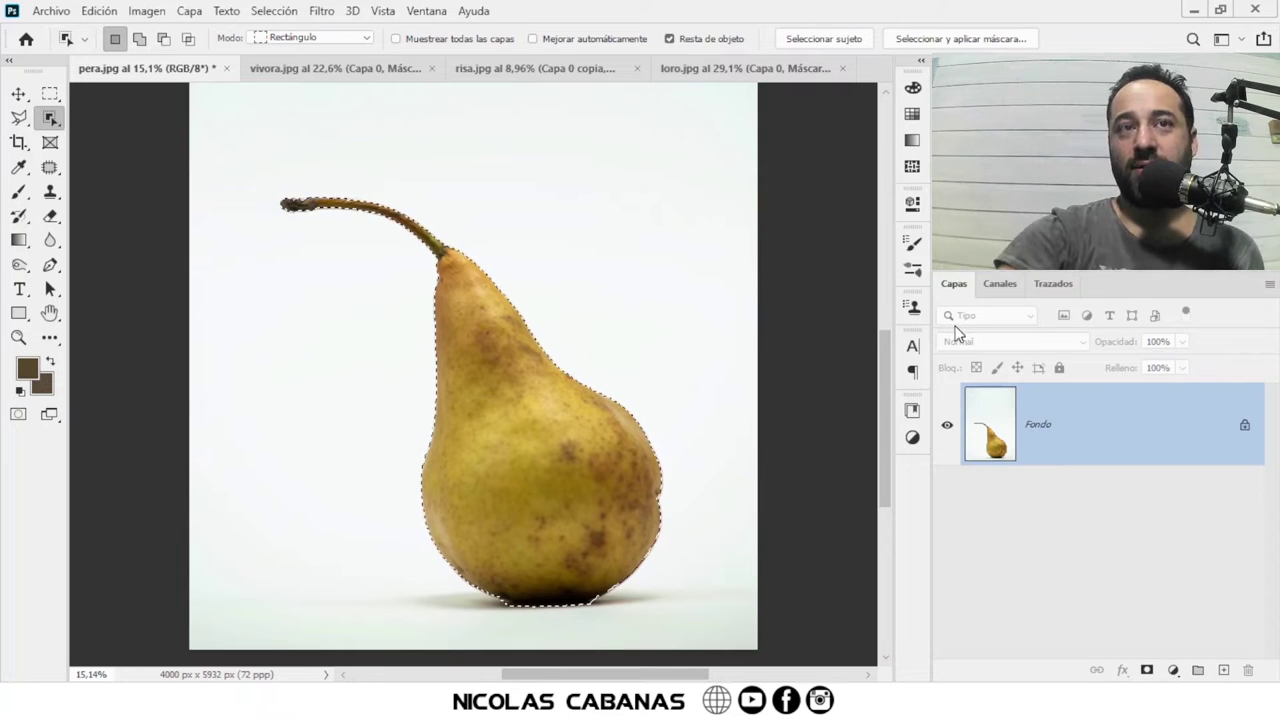
{"action": "left_click", "coordinate": [1245, 428]}
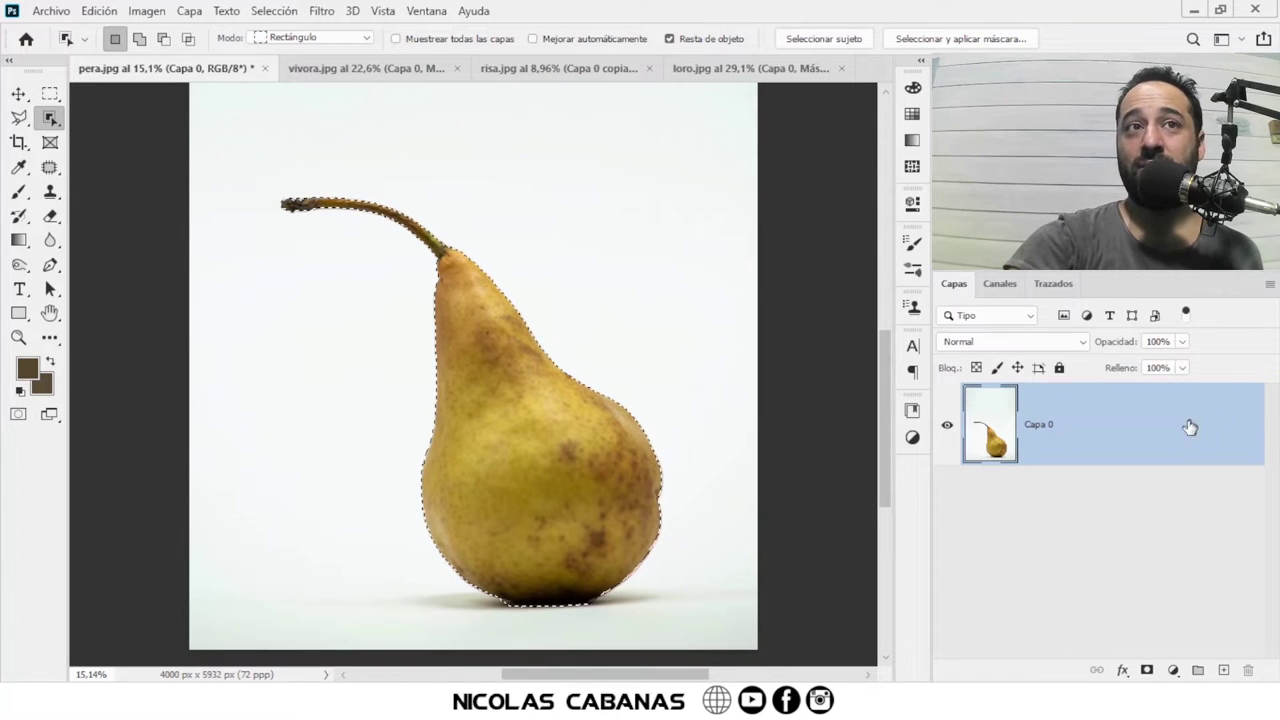
{"action": "left_click", "coordinate": [1146, 670]}
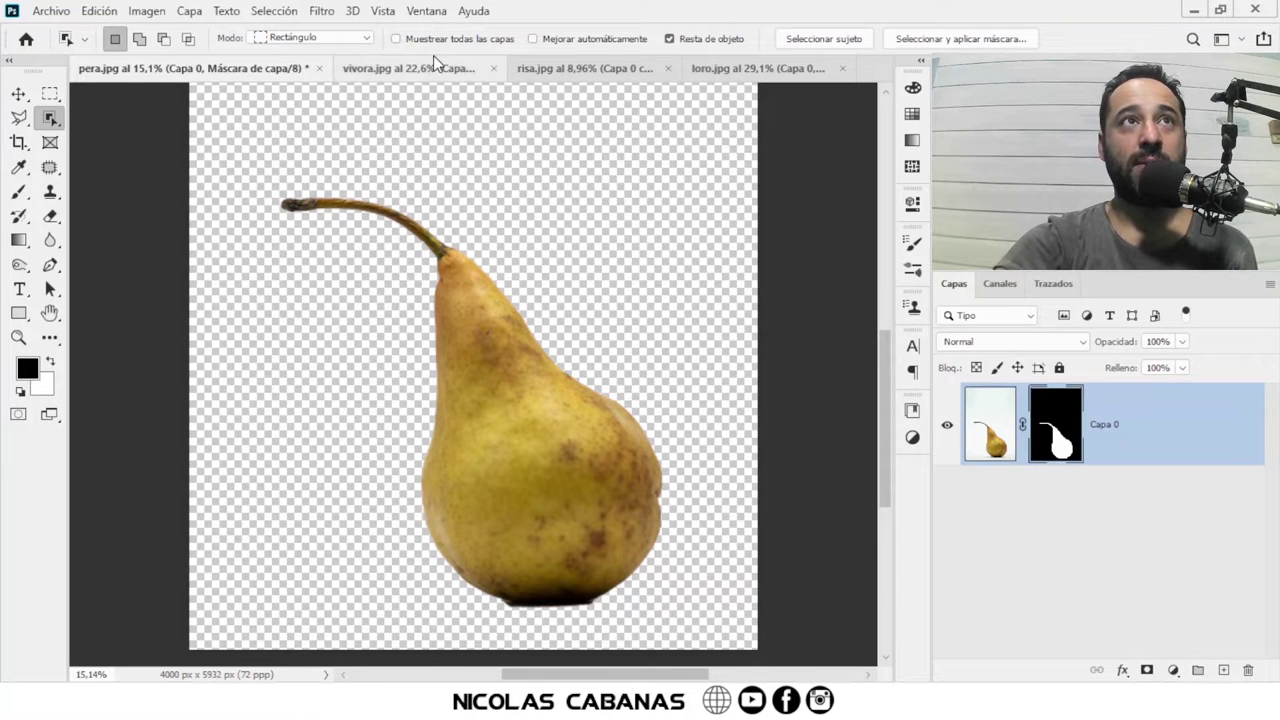
{"action": "left_click", "coordinate": [613, 62]}
{"action": "left_click", "coordinate": [702, 67]}
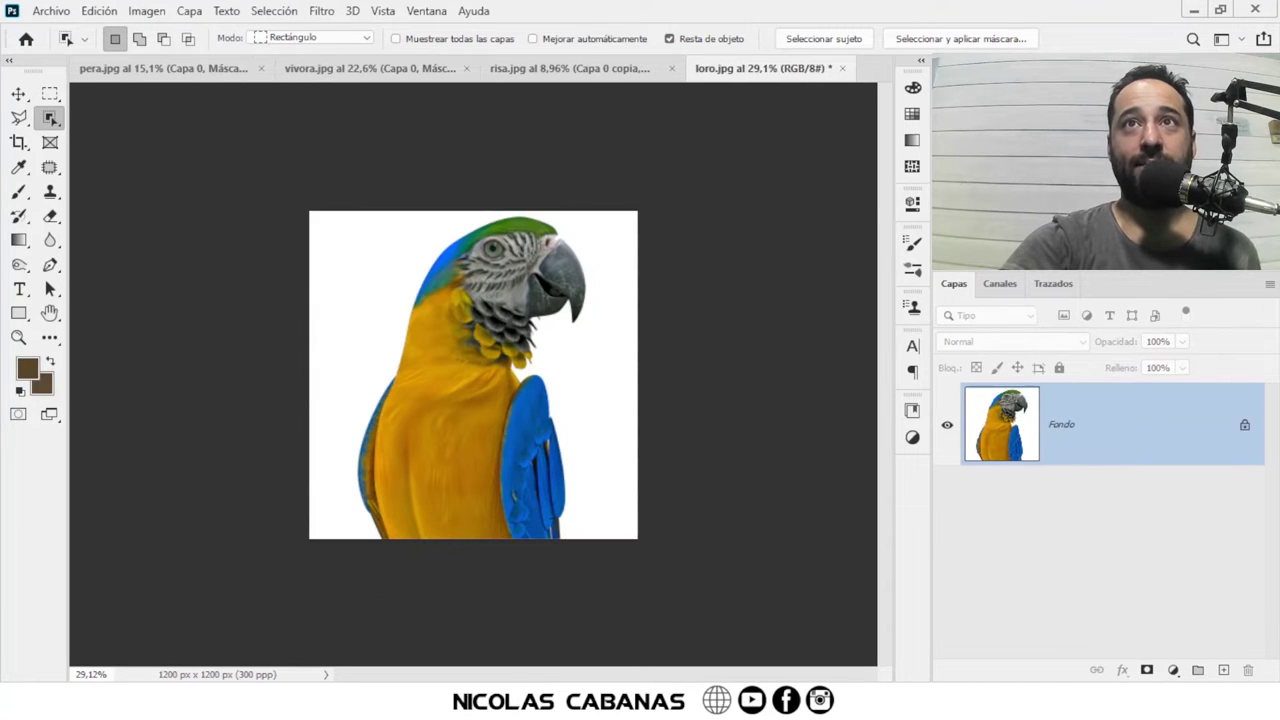
Step: Zoom into the parrot's head to inspect its edges, zoom back out, and show the selection-tool list
{"action": "key", "text": "z"}
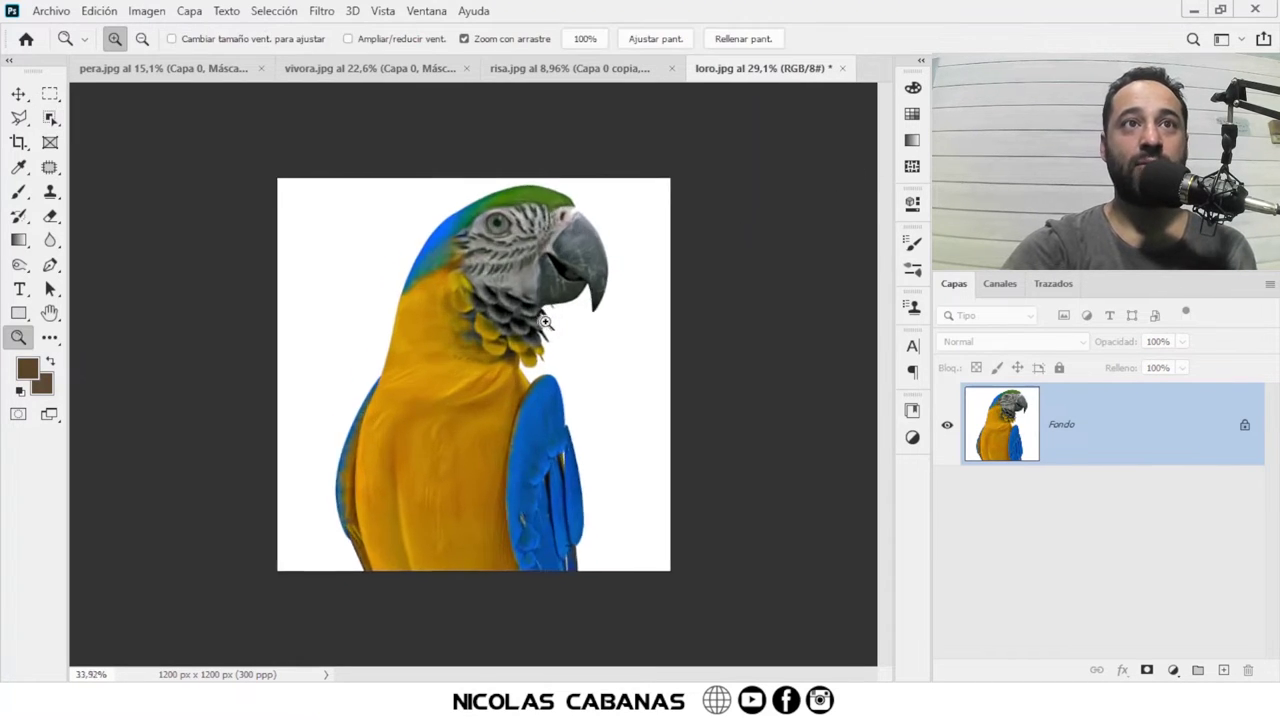
{"action": "left_click_drag", "start_coordinate": [497, 330], "coordinate": [556, 322]}
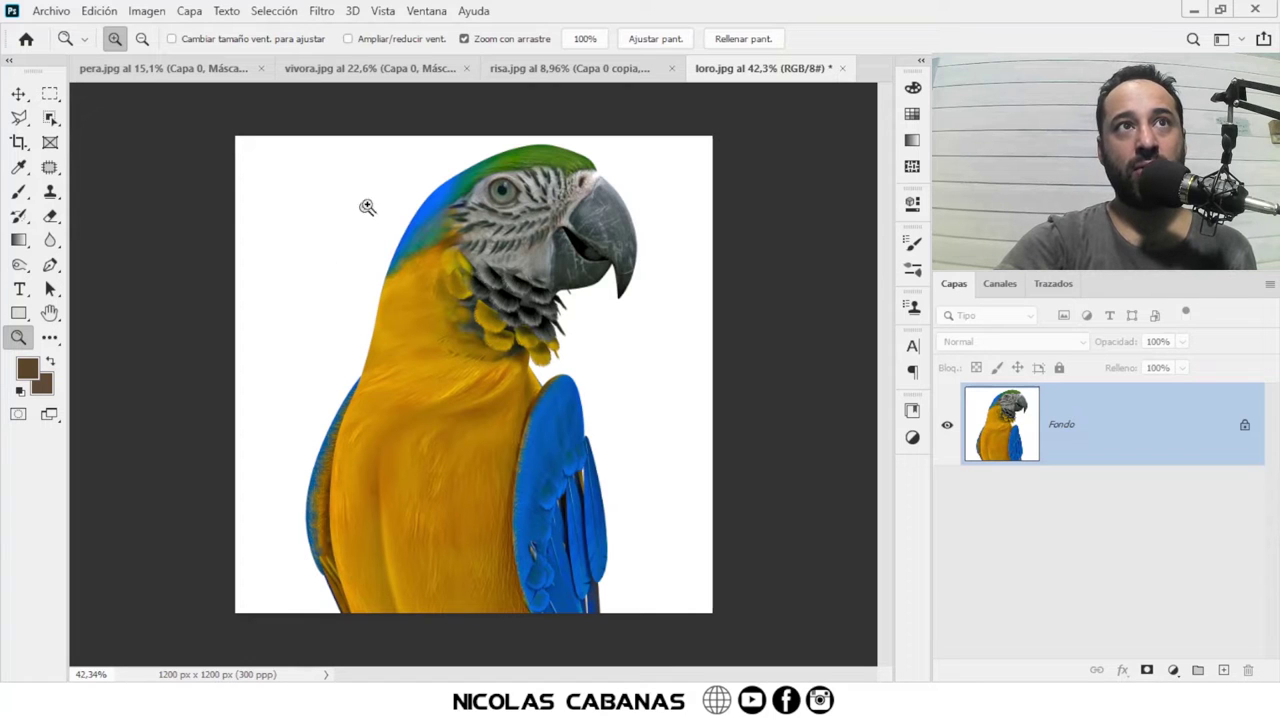
{"action": "left_click", "coordinate": [544, 131]}
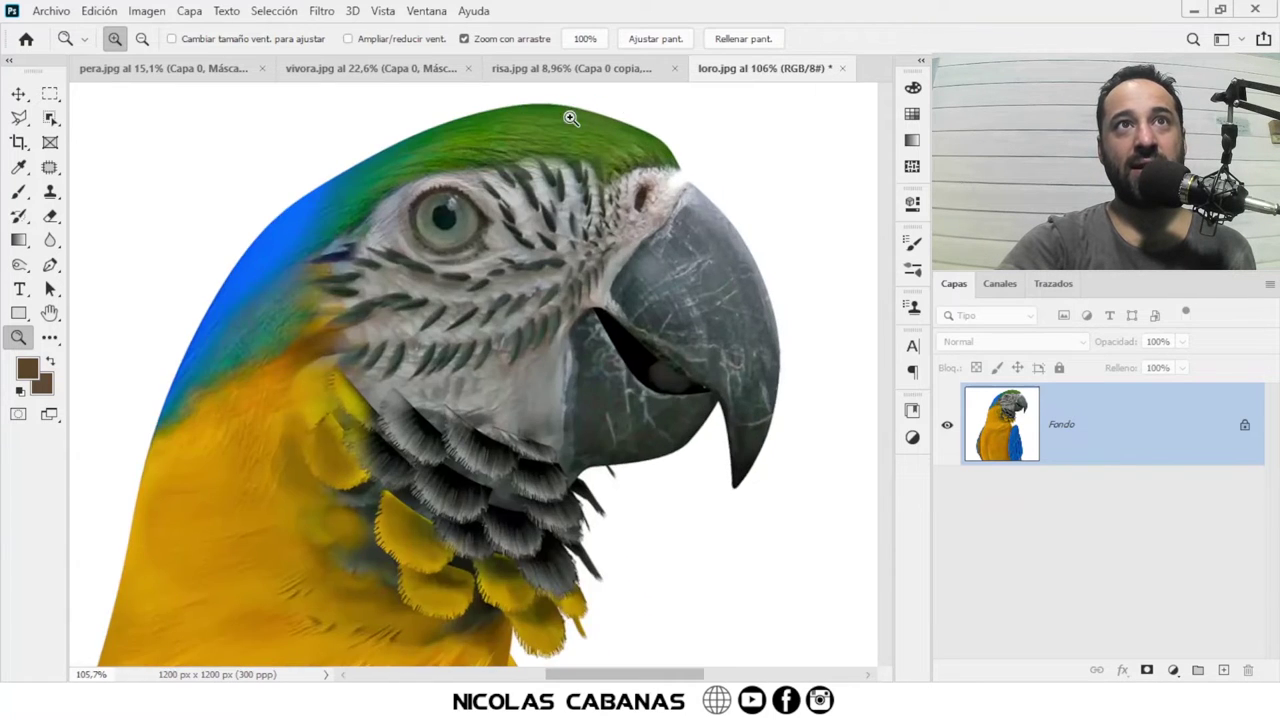
{"action": "scroll", "coordinate": [537, 114], "scroll_direction": "up", "scroll_amount": 3}
{"action": "scroll", "coordinate": [700, 286], "scroll_direction": "down", "scroll_amount": 2}
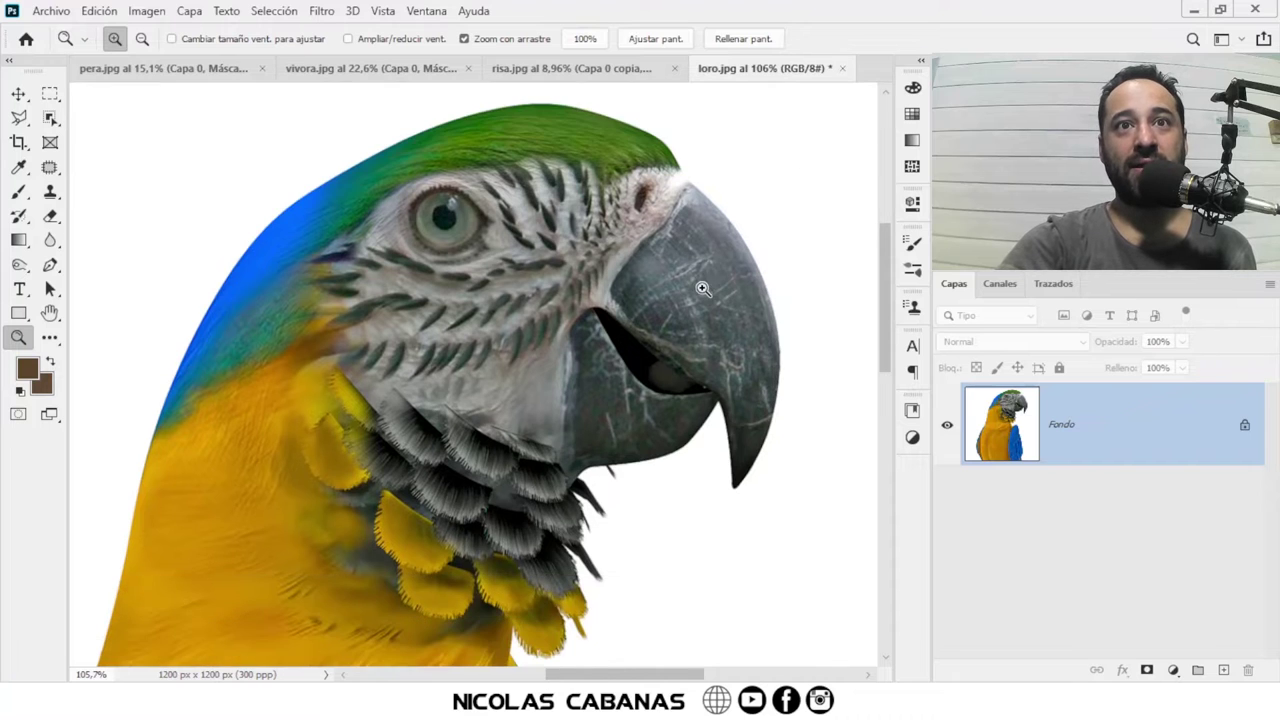
{"action": "scroll", "coordinate": [766, 457], "scroll_direction": "down", "scroll_amount": 2}
{"action": "left_click_drag", "start_coordinate": [766, 457], "coordinate": [731, 526]}
{"action": "mouse_move", "coordinate": [446, 355]}
{"action": "left_mouse_down"}
{"action": "mouse_move", "coordinate": [520, 360]}
{"action": "mouse_move", "coordinate": [468, 374]}
{"action": "left_mouse_up"}
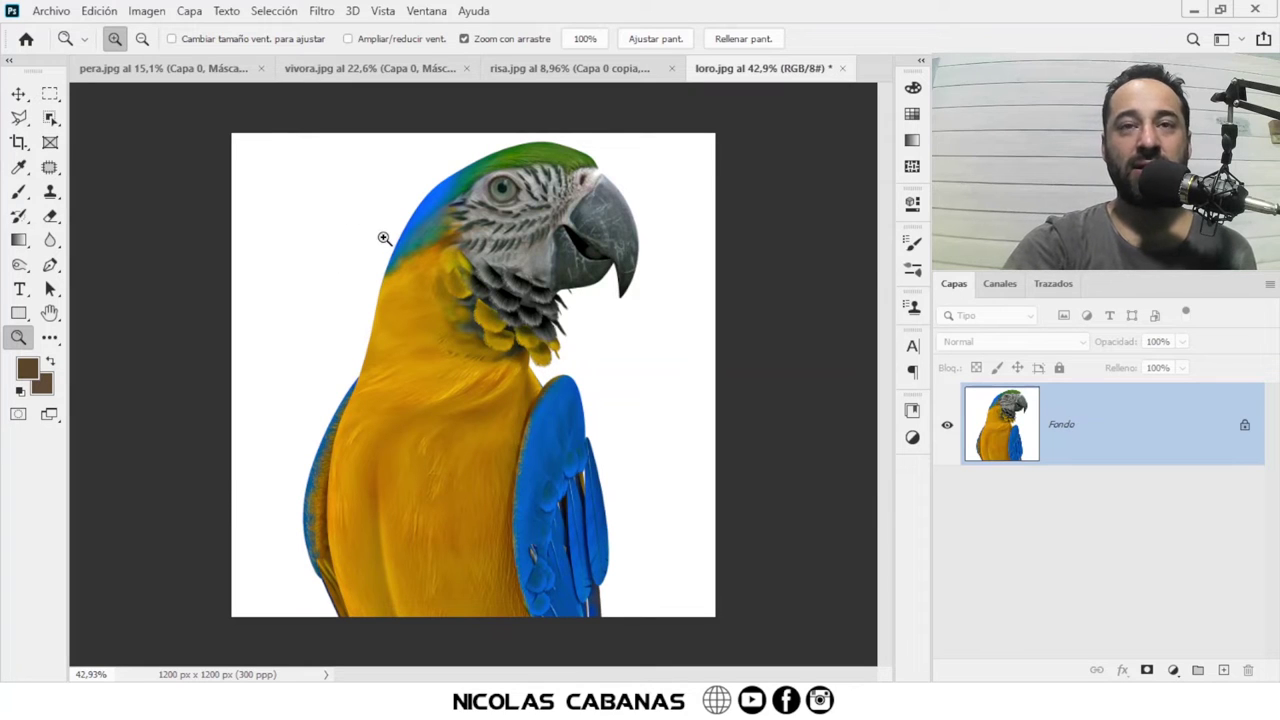
{"action": "left_click", "coordinate": [50, 118]}
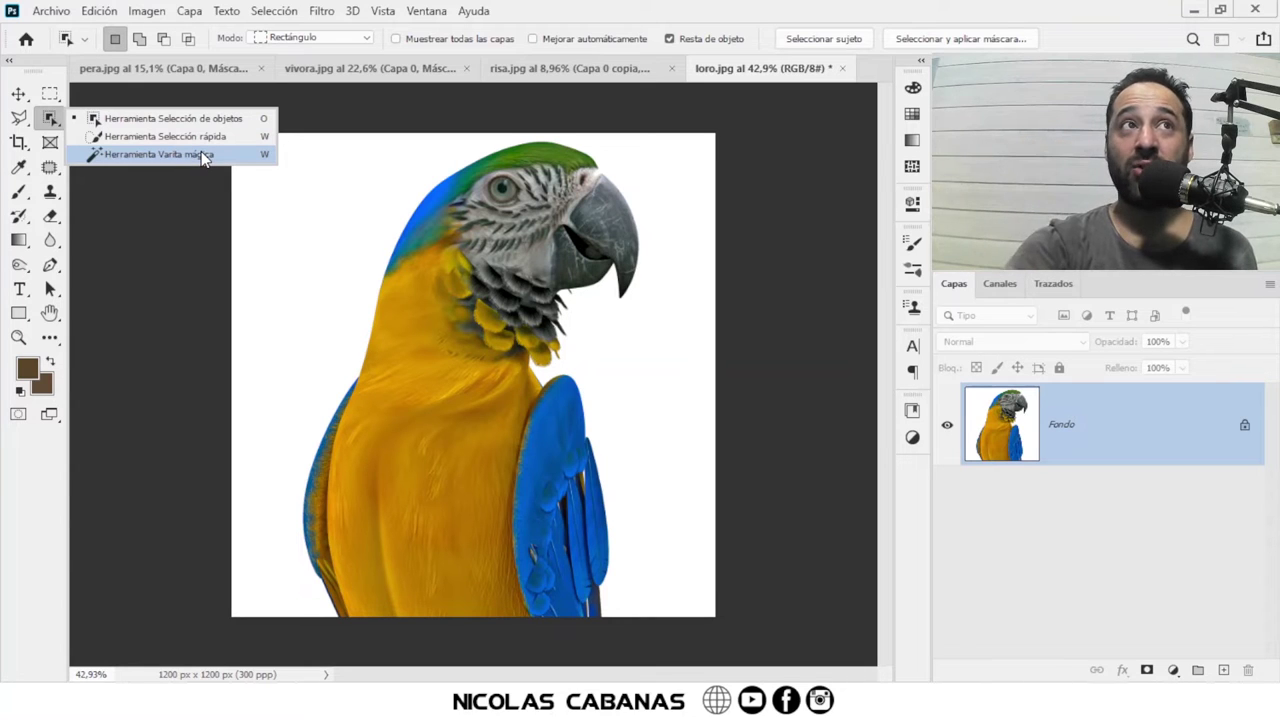
Step: Magic Wand the white background, unlock Fondo, and mask the layer so only the parrot shows
{"action": "left_click", "coordinate": [201, 153]}
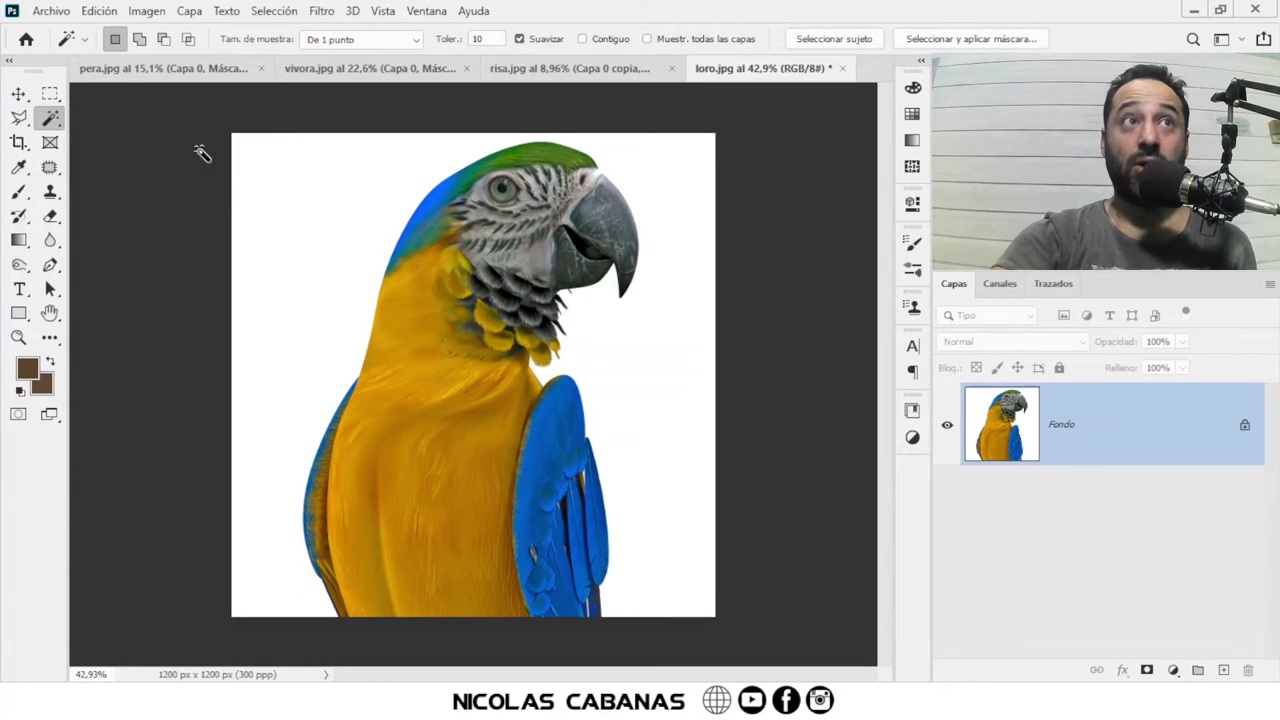
{"action": "left_click", "coordinate": [290, 244]}
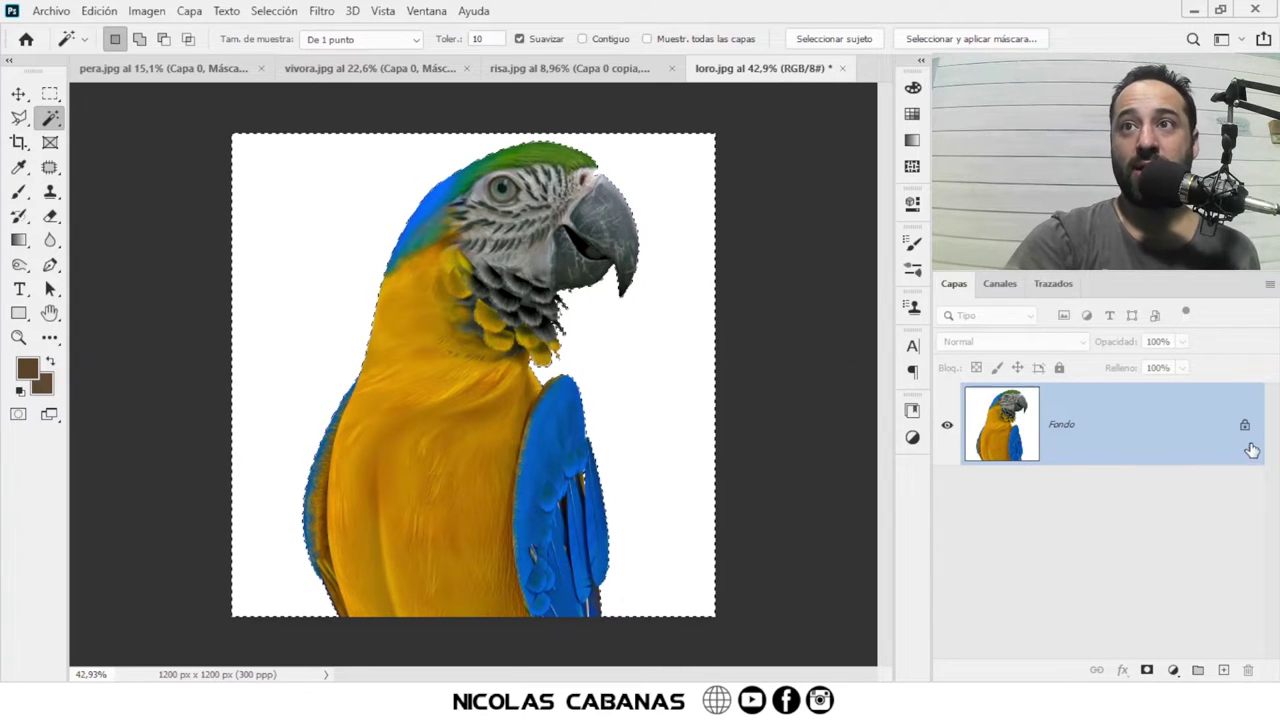
{"action": "left_click", "coordinate": [1245, 428]}
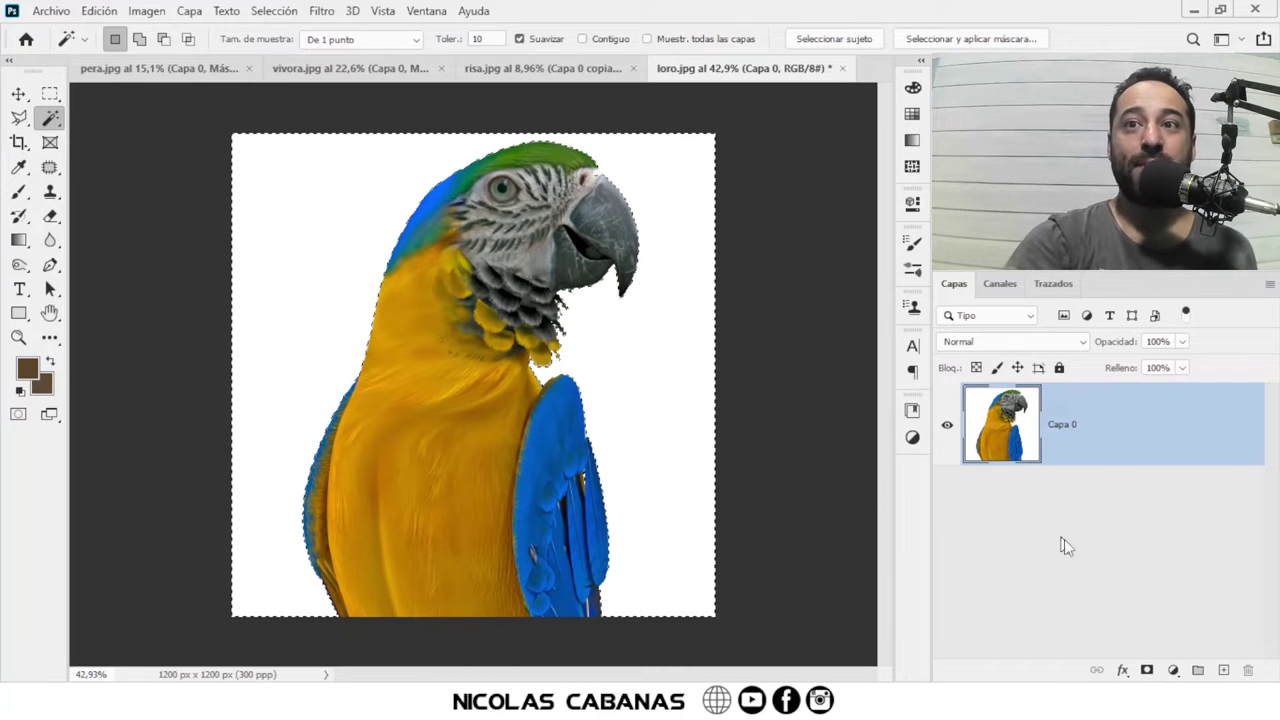
{"action": "left_click", "coordinate": [1148, 670]}
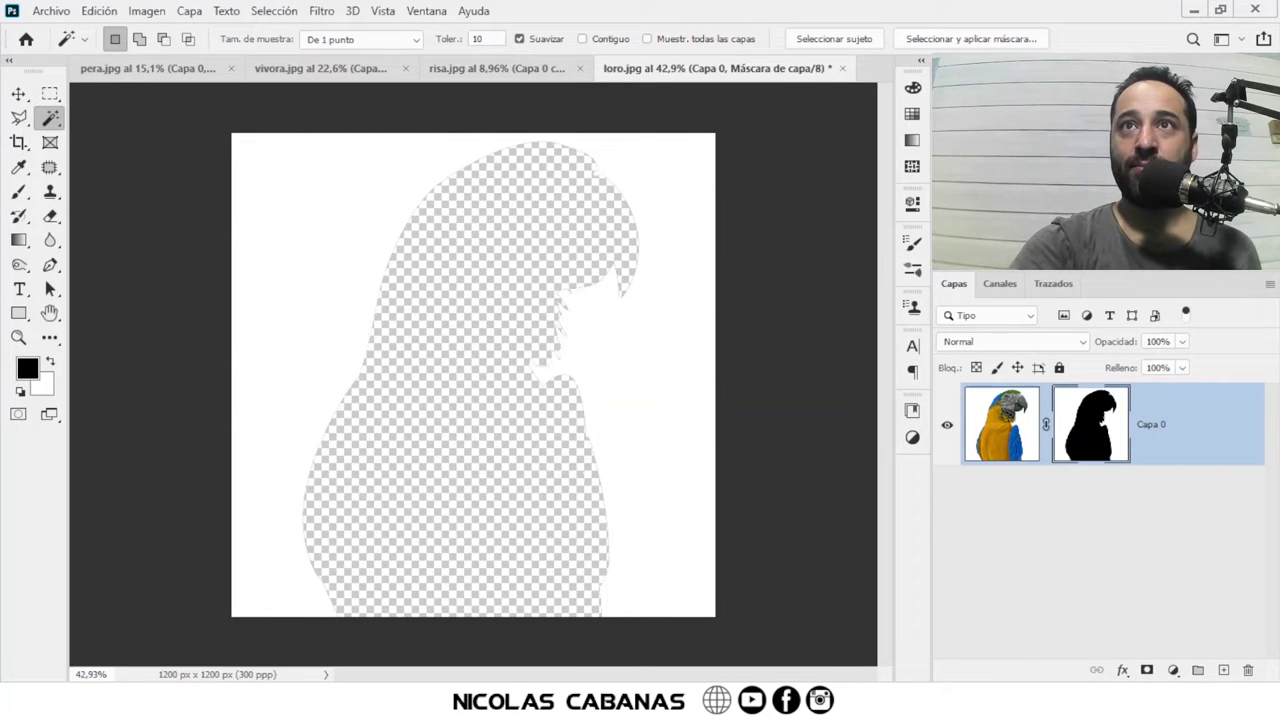
{"action": "key", "text": "ctrl+z"}
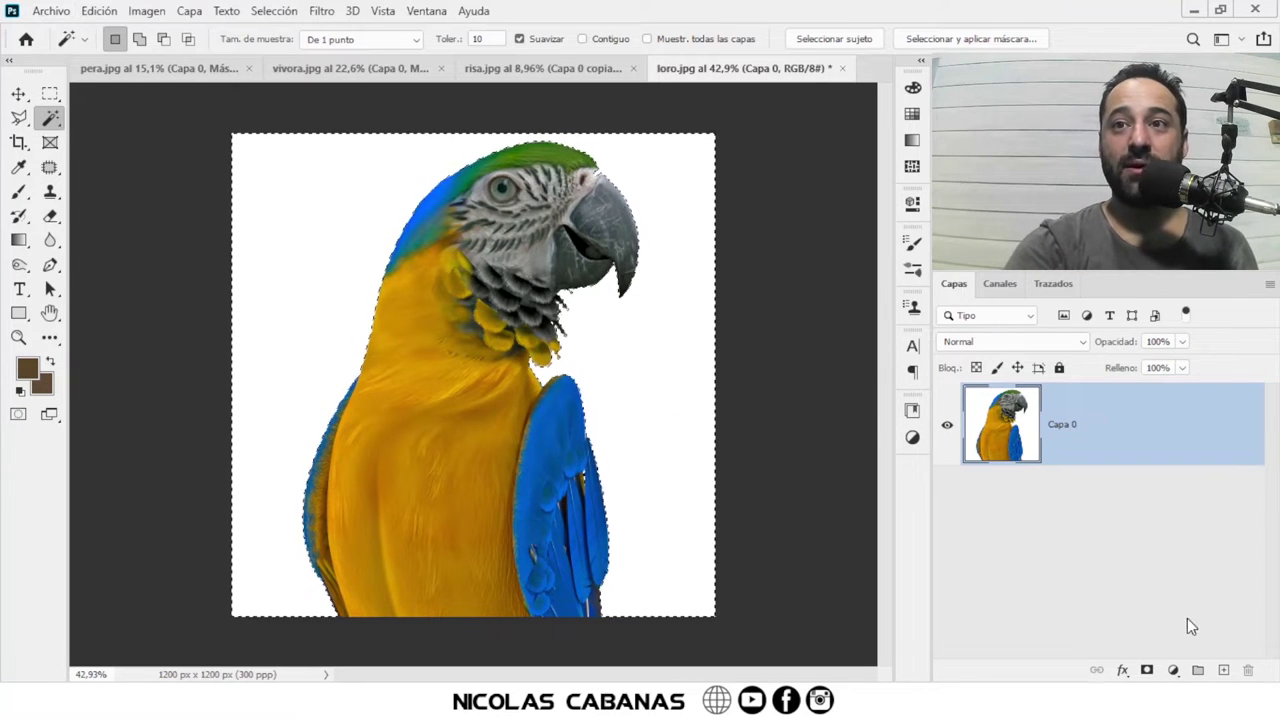
{"action": "left_click", "coordinate": [1147, 670]}
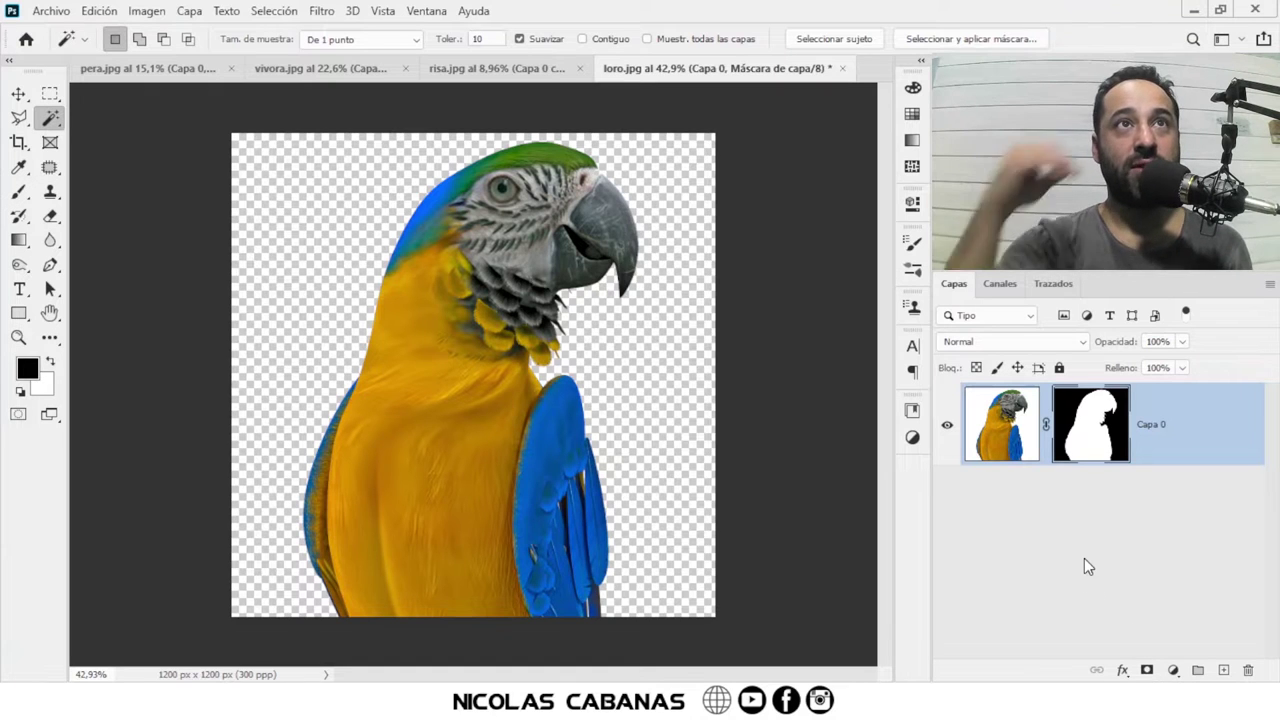
Step: In risa.jpg, zoom in and delete the masked Capa 0 copia layer
{"action": "left_click", "coordinate": [520, 68]}
{"action": "key", "text": "z"}
{"action": "left_click_drag", "start_coordinate": [394, 457], "coordinate": [430, 457]}
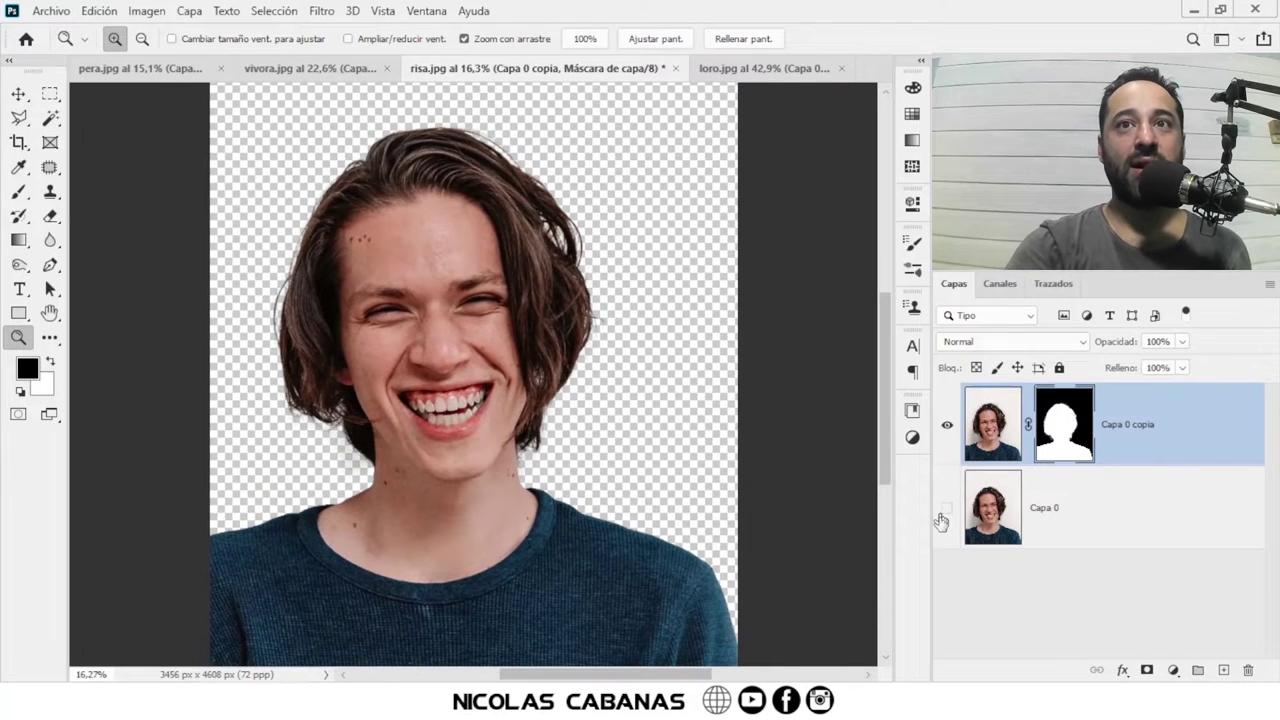
{"action": "left_click", "coordinate": [946, 425]}
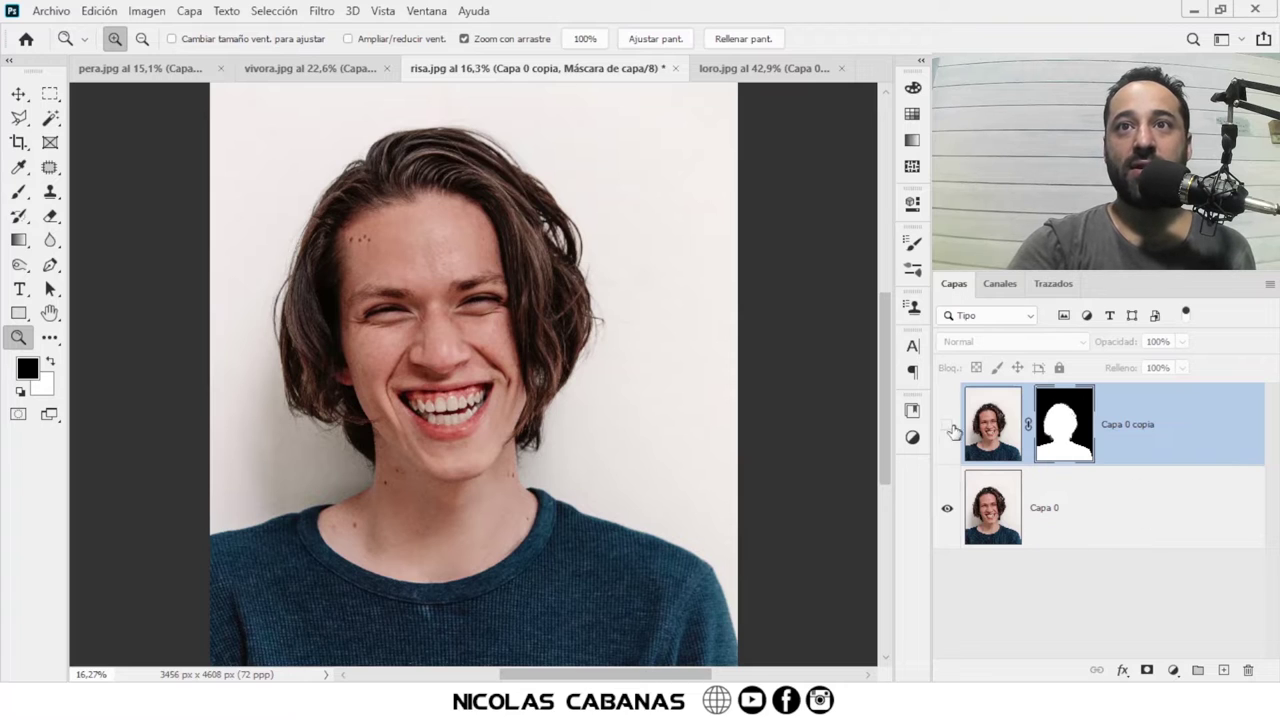
{"action": "left_click", "coordinate": [946, 425]}
{"action": "left_click_drag", "start_coordinate": [1190, 433], "coordinate": [1248, 657]}
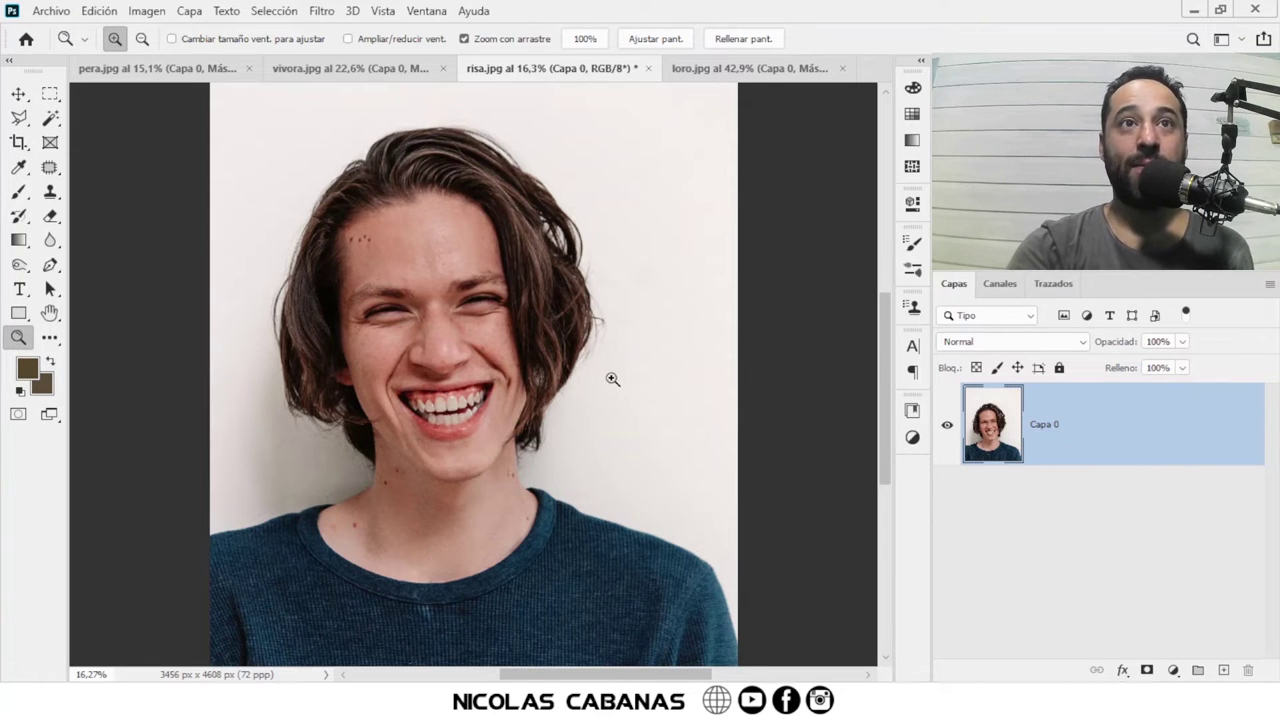
Step: Switch to the Magic Wand and use Select Subject to select the laughing man
{"action": "left_click_drag", "start_coordinate": [612, 379], "coordinate": [586, 380]}
{"action": "key", "text": "w"}
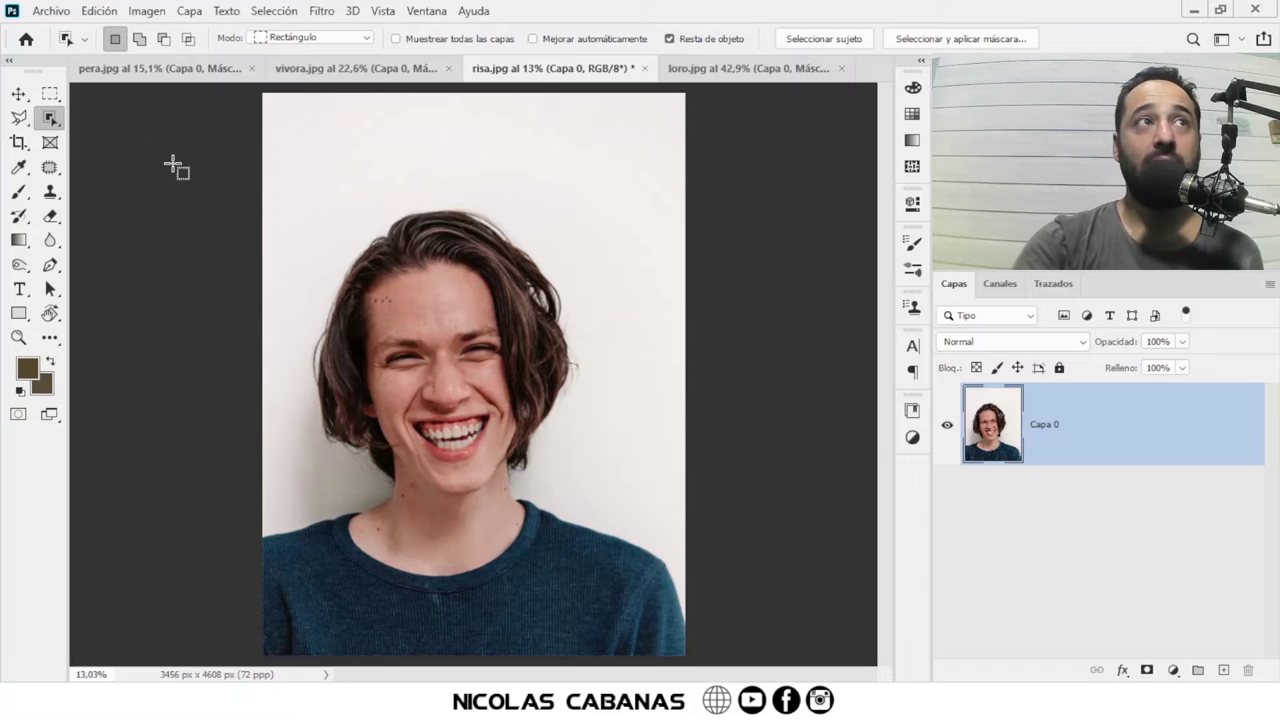
{"action": "right_click", "coordinate": [50, 121]}
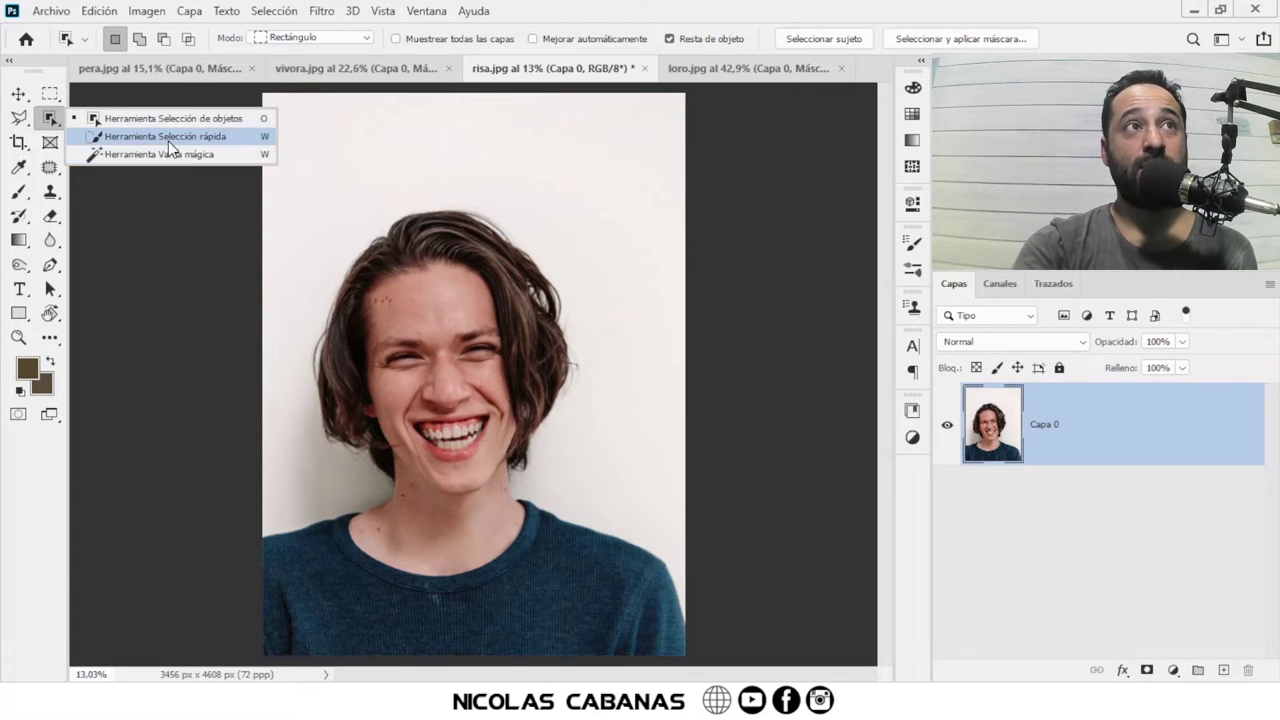
{"action": "left_click", "coordinate": [100, 136]}
{"action": "right_click", "coordinate": [50, 120]}
{"action": "left_click", "coordinate": [140, 152]}
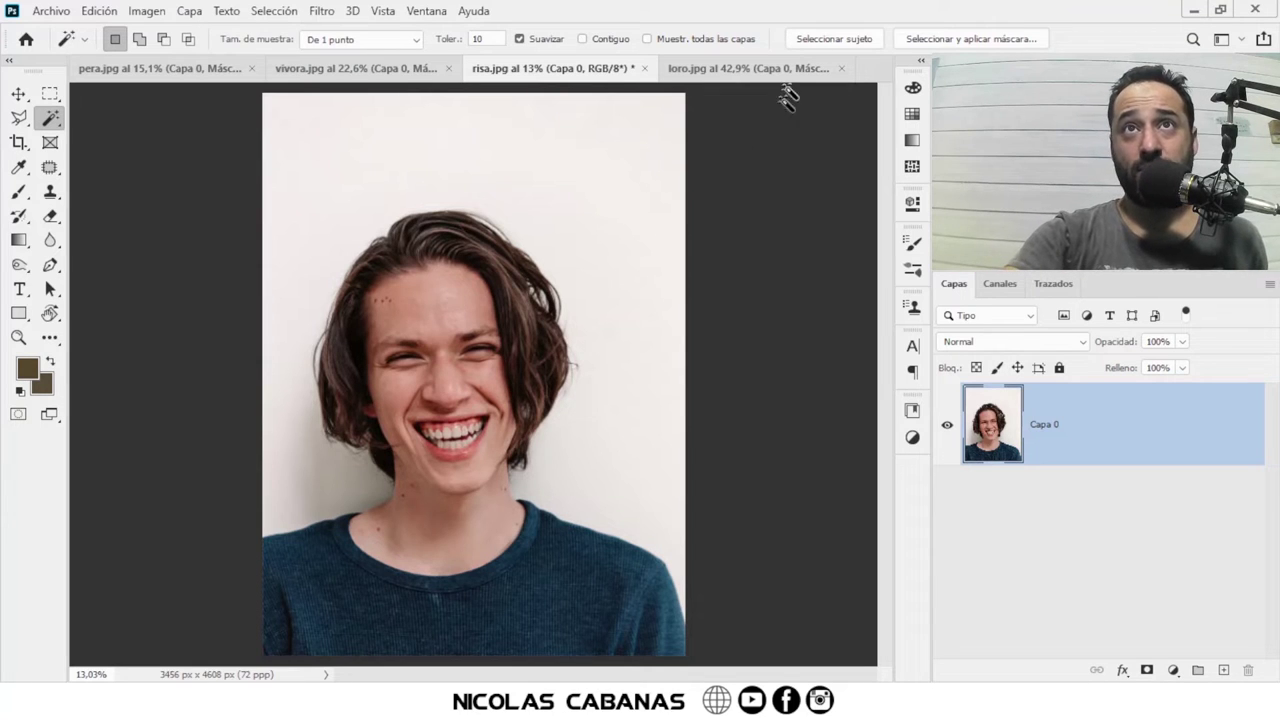
{"action": "left_click", "coordinate": [832, 40]}
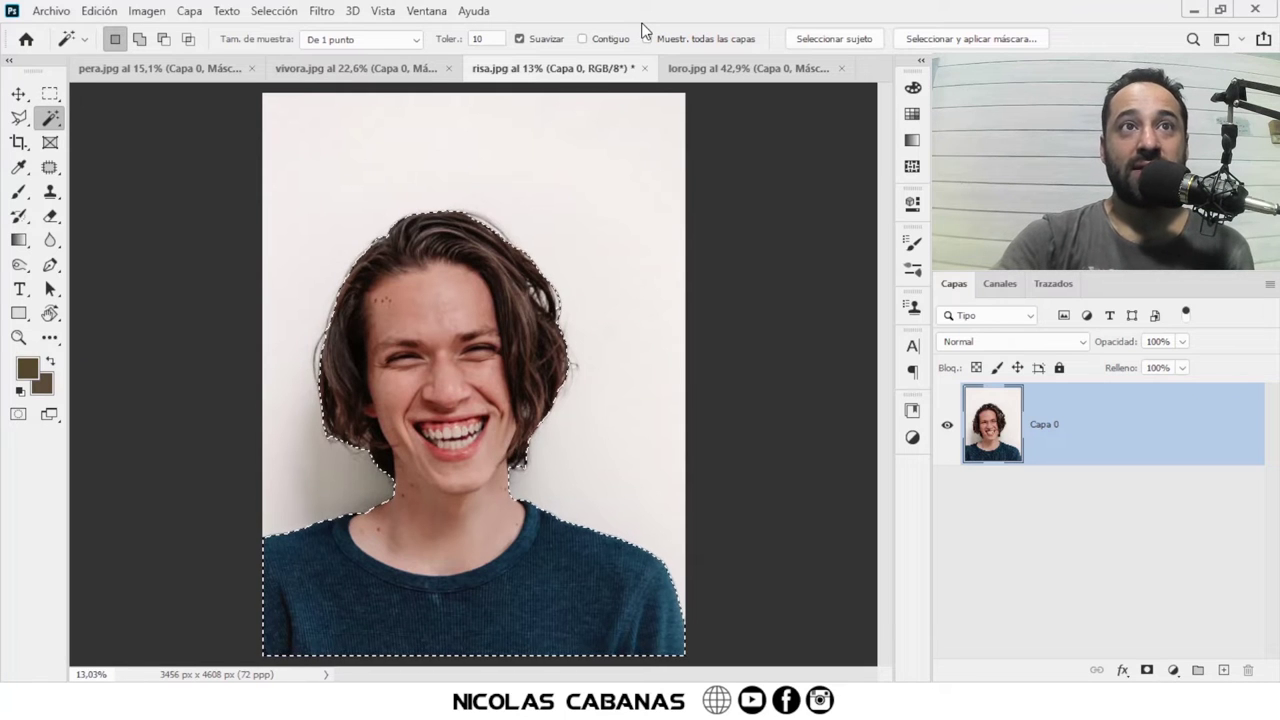
Step: Zoom in to check the selection edge at the forehead and hair, then zoom back out
{"action": "key", "text": "z"}
{"action": "left_click_drag", "start_coordinate": [480, 256], "coordinate": [503, 254]}
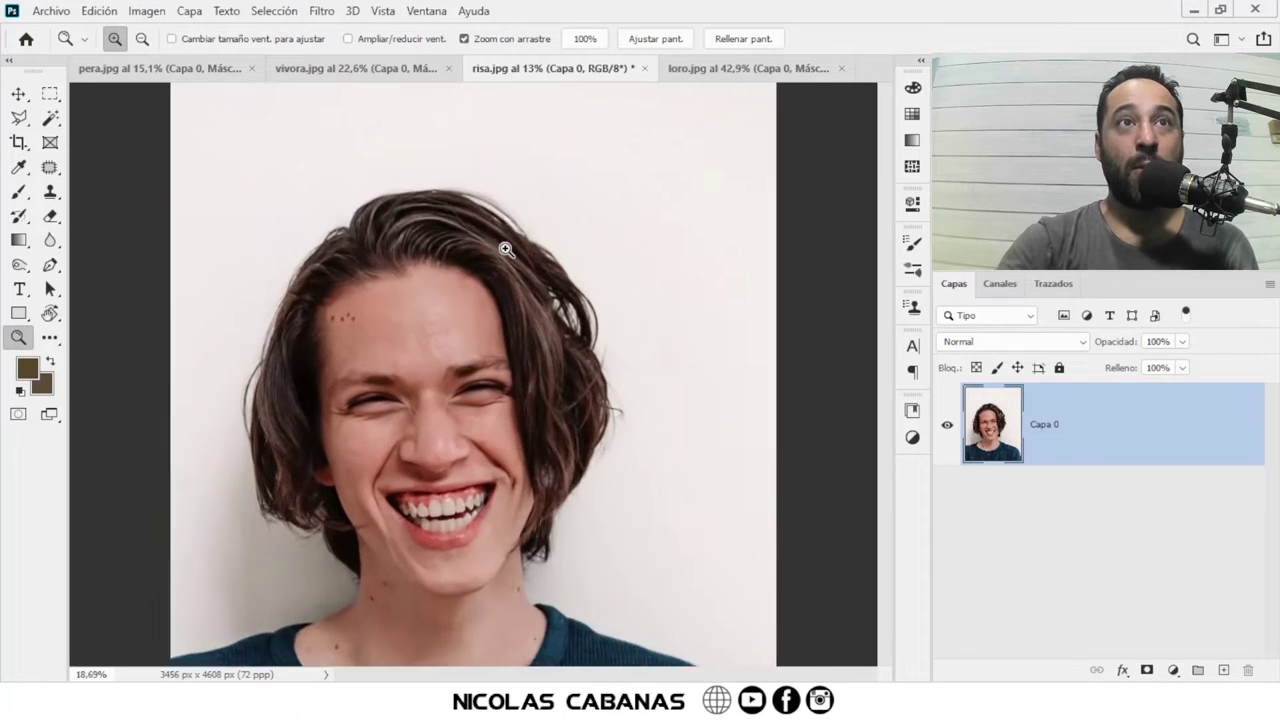
{"action": "scroll", "coordinate": [629, 157], "scroll_direction": "down", "scroll_amount": 2}
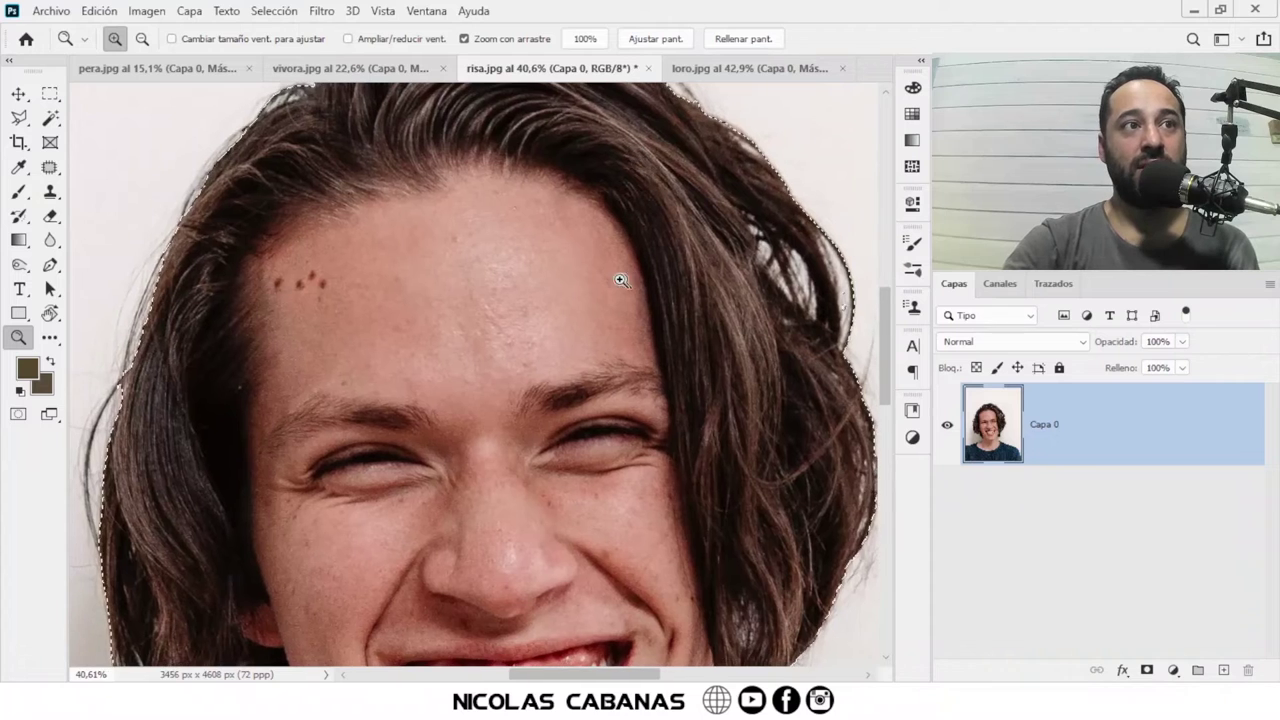
{"action": "scroll", "coordinate": [600, 285], "scroll_direction": "down", "scroll_amount": 2}
{"action": "scroll", "coordinate": [580, 300], "scroll_direction": "down", "scroll_amount": 1}
{"action": "scroll", "coordinate": [571, 300], "scroll_direction": "down", "scroll_amount": 2}
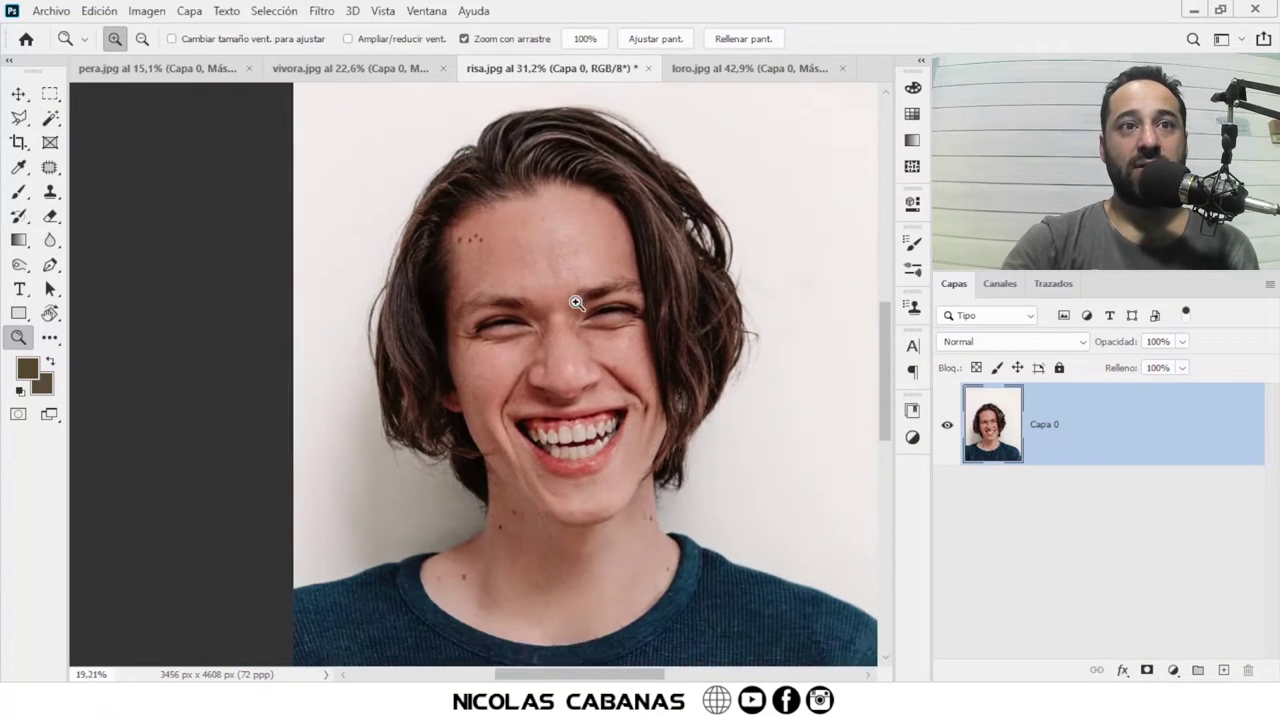
{"action": "scroll", "coordinate": [571, 300], "scroll_direction": "down", "scroll_amount": 1}
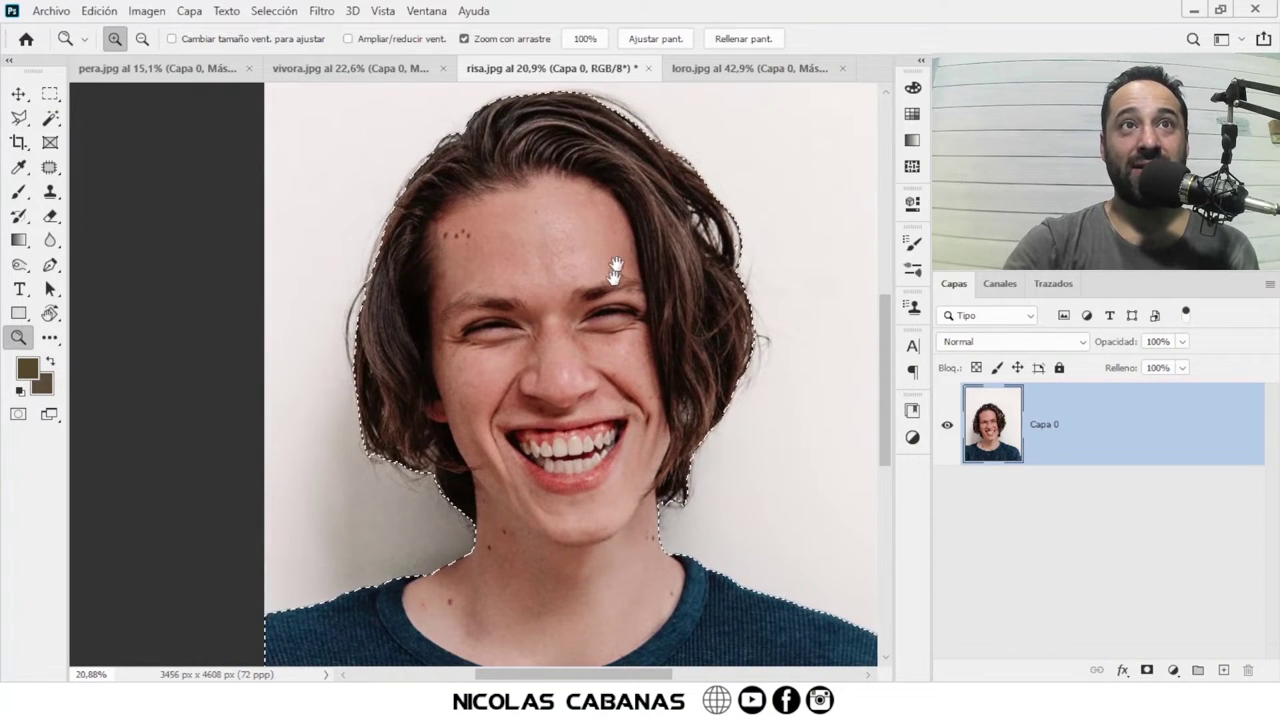
{"action": "scroll", "coordinate": [608, 290], "scroll_direction": "up", "scroll_amount": 2}
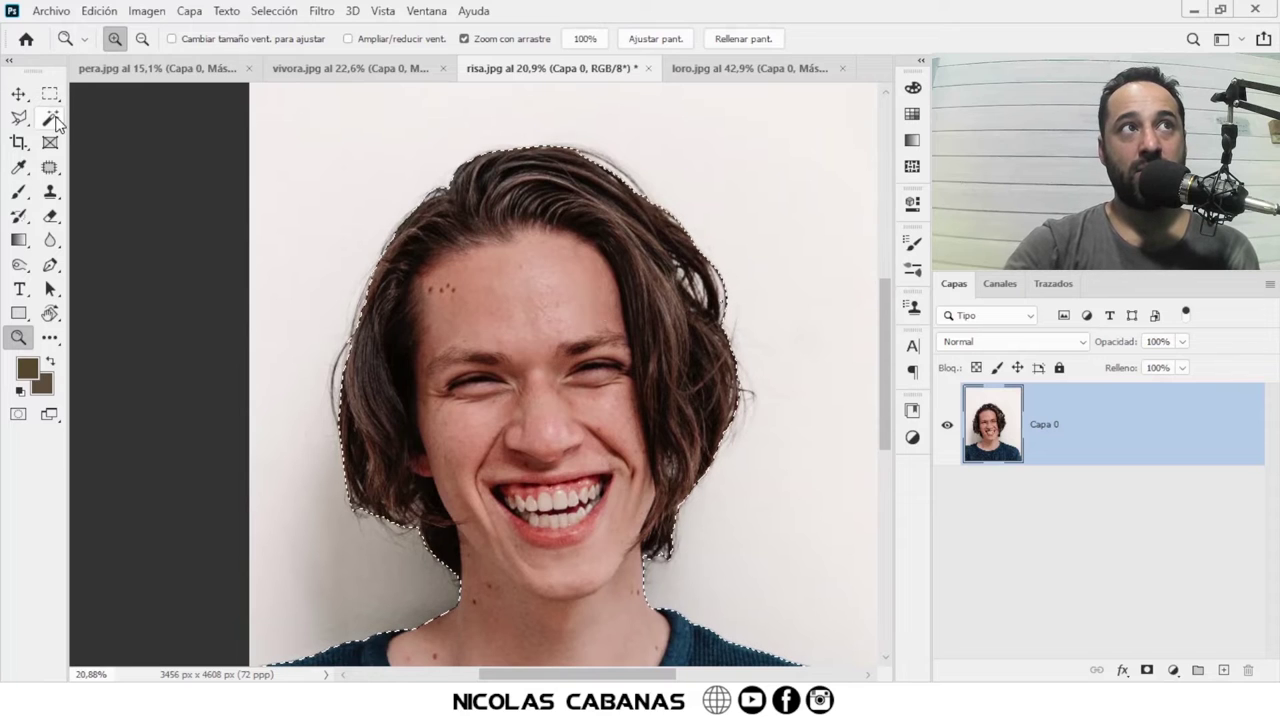
{"action": "left_click", "coordinate": [54, 118]}
{"action": "right_click", "coordinate": [50, 118]}
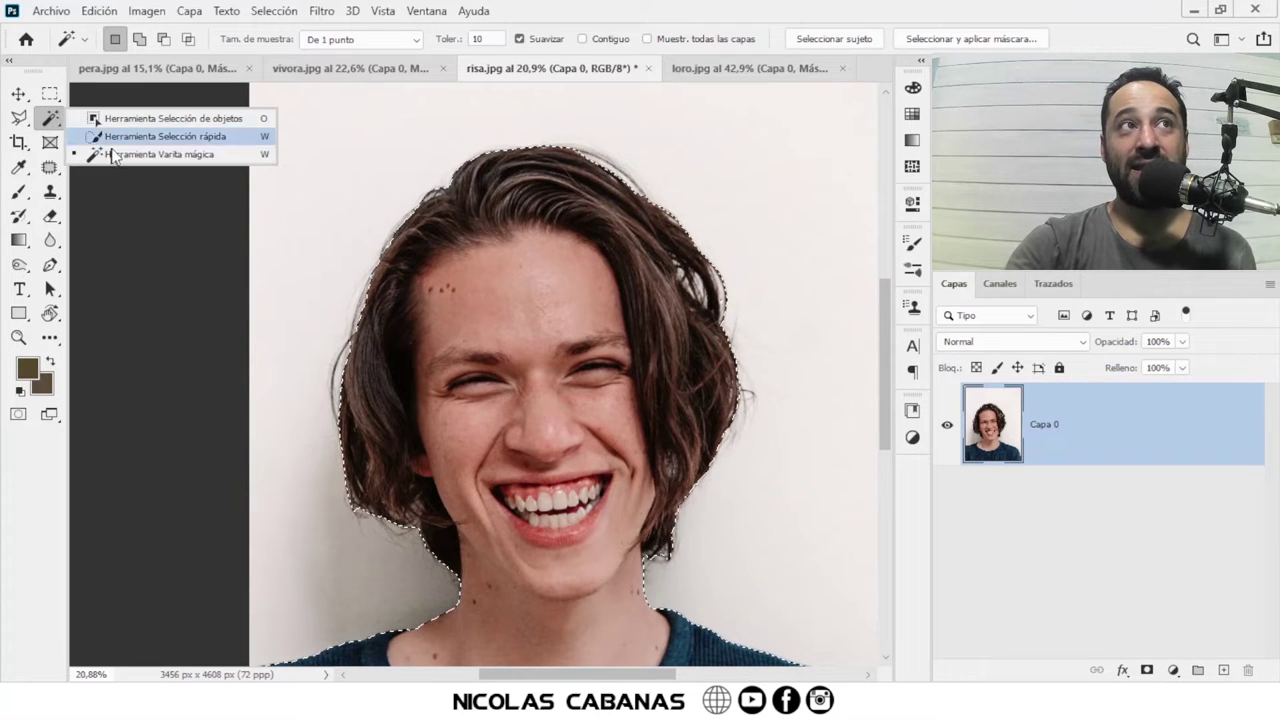
{"action": "left_click", "coordinate": [50, 118]}
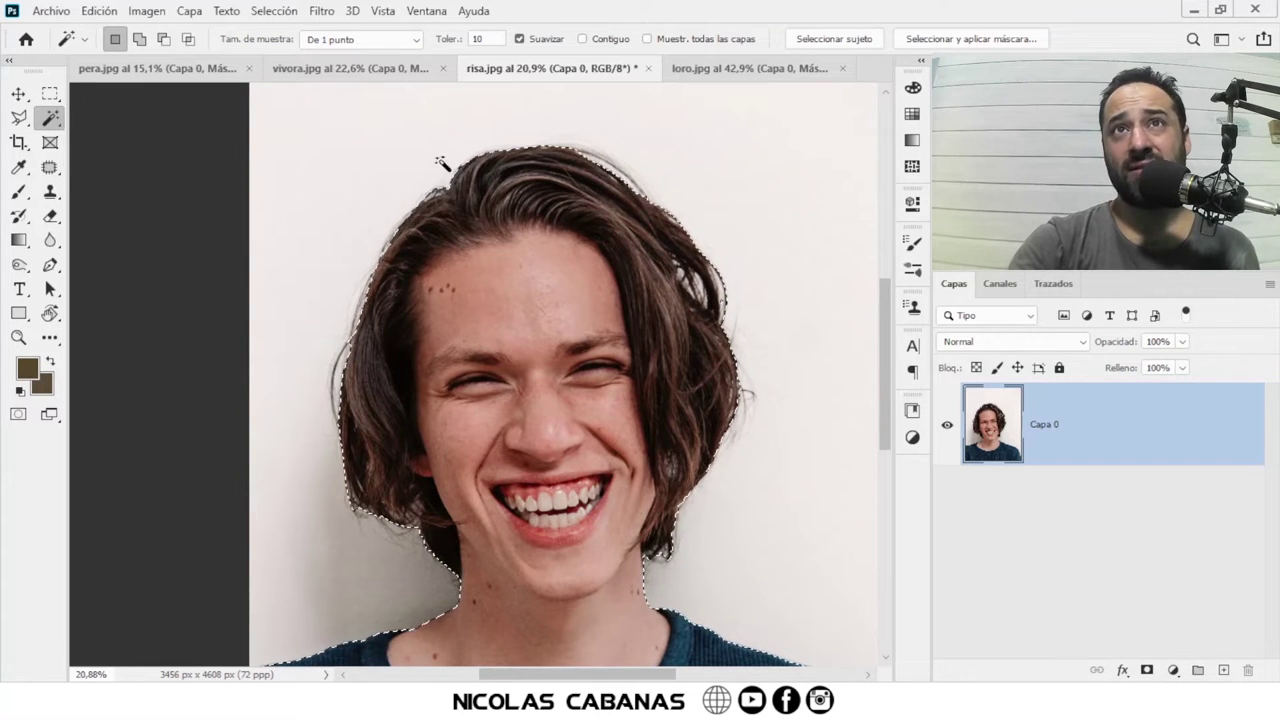
Step: Open Select and Mask with Overlay view mode and the Refine Edge Brush, adjusting the preview zoom
{"action": "left_click", "coordinate": [978, 40]}
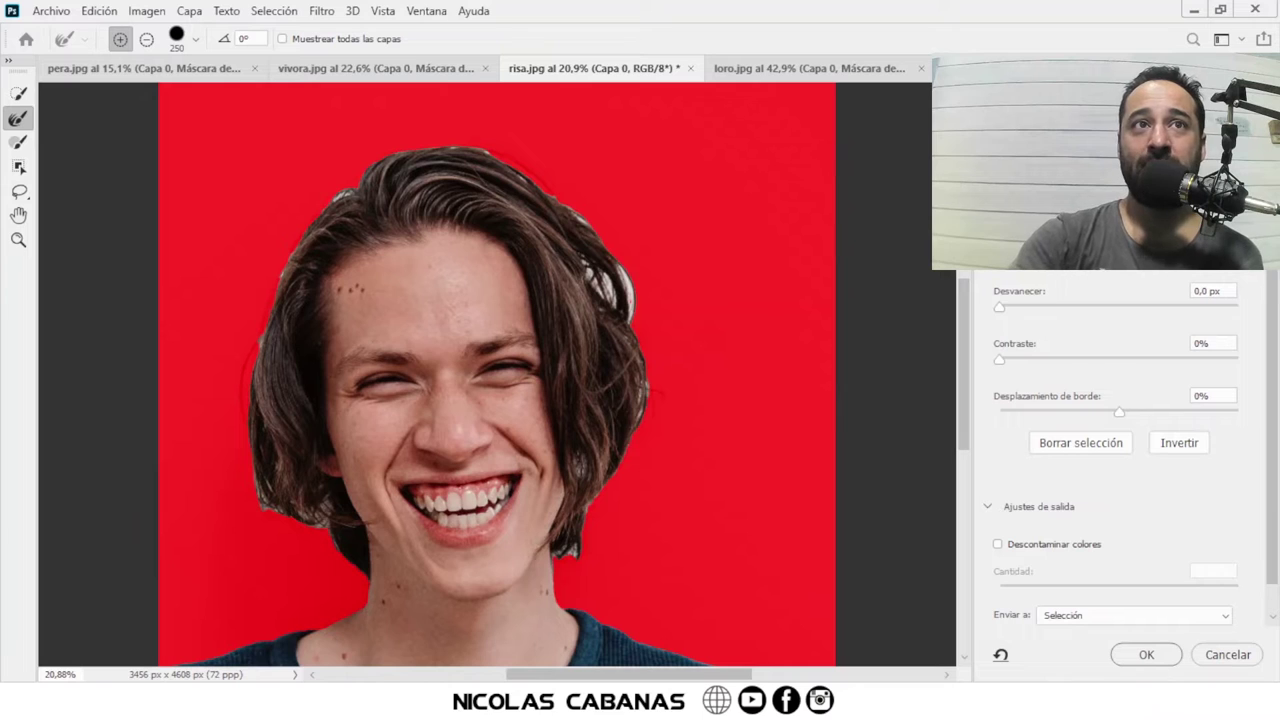
{"action": "left_click", "coordinate": [18, 119]}
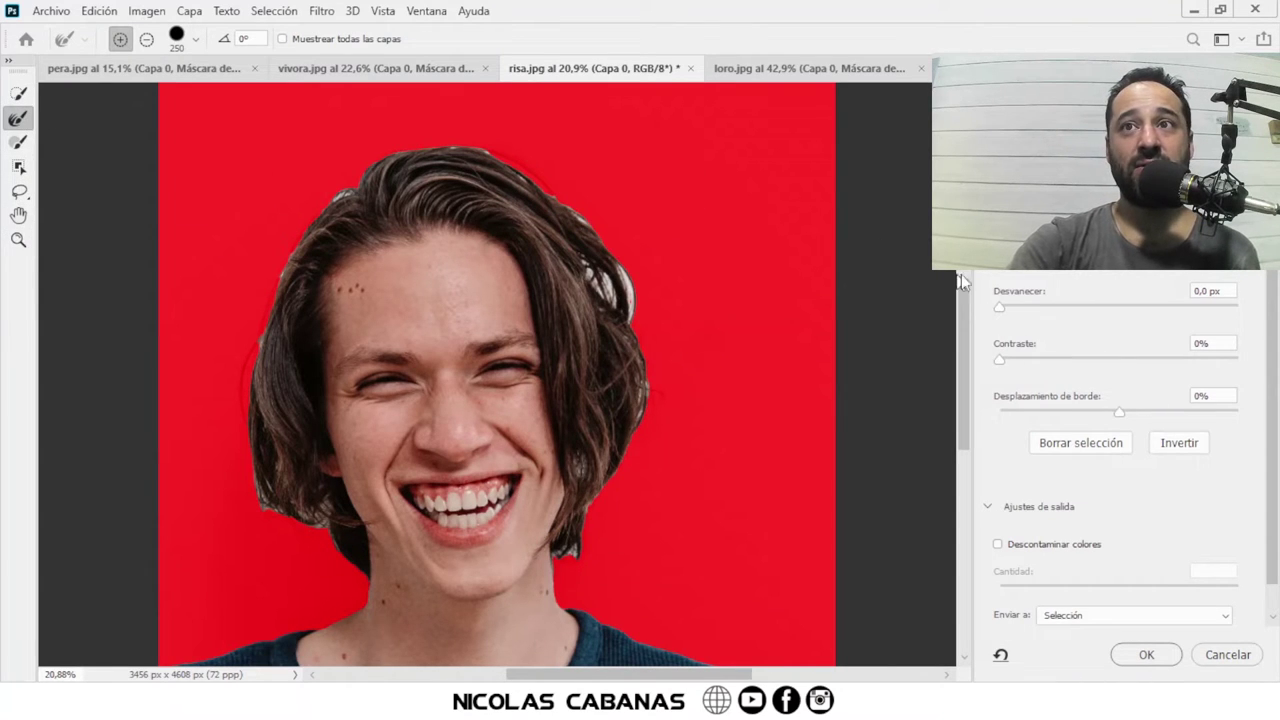
{"action": "scroll", "coordinate": [1276, 300], "scroll_direction": "up", "scroll_amount": 2}
{"action": "scroll", "coordinate": [1276, 300], "scroll_direction": "up", "scroll_amount": 2}
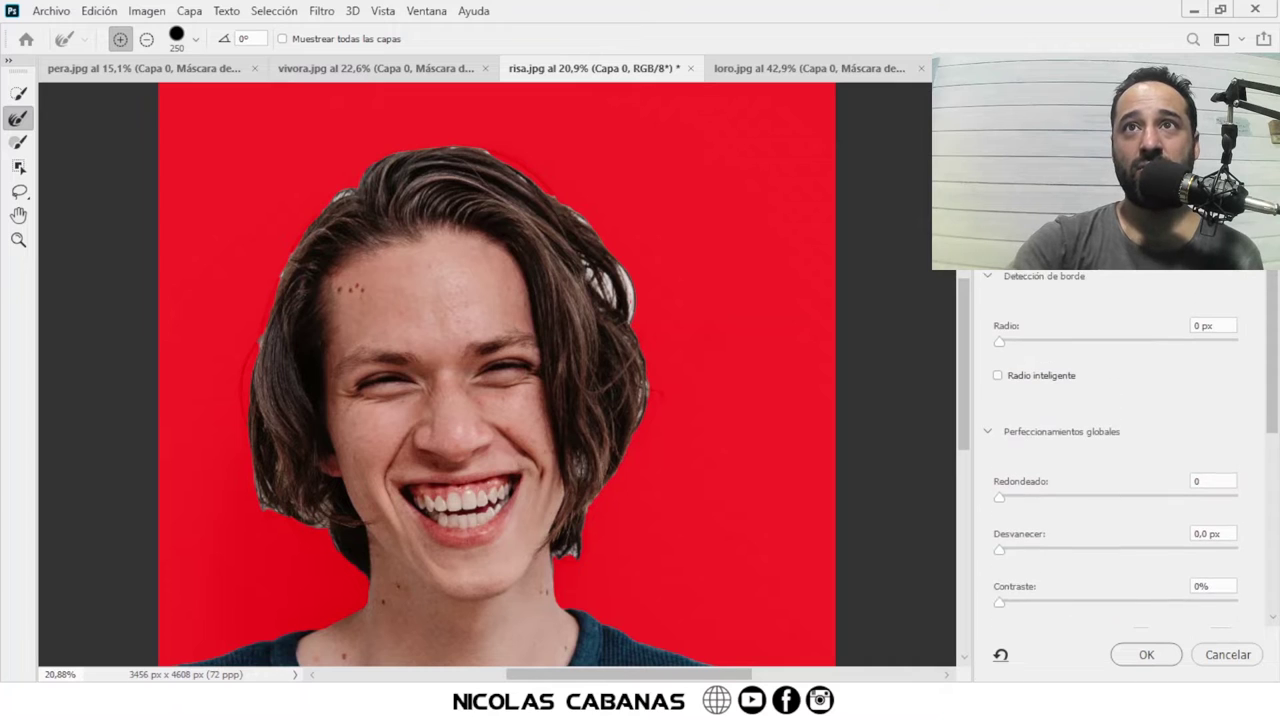
{"action": "scroll", "coordinate": [1276, 300], "scroll_direction": "up", "scroll_amount": 1}
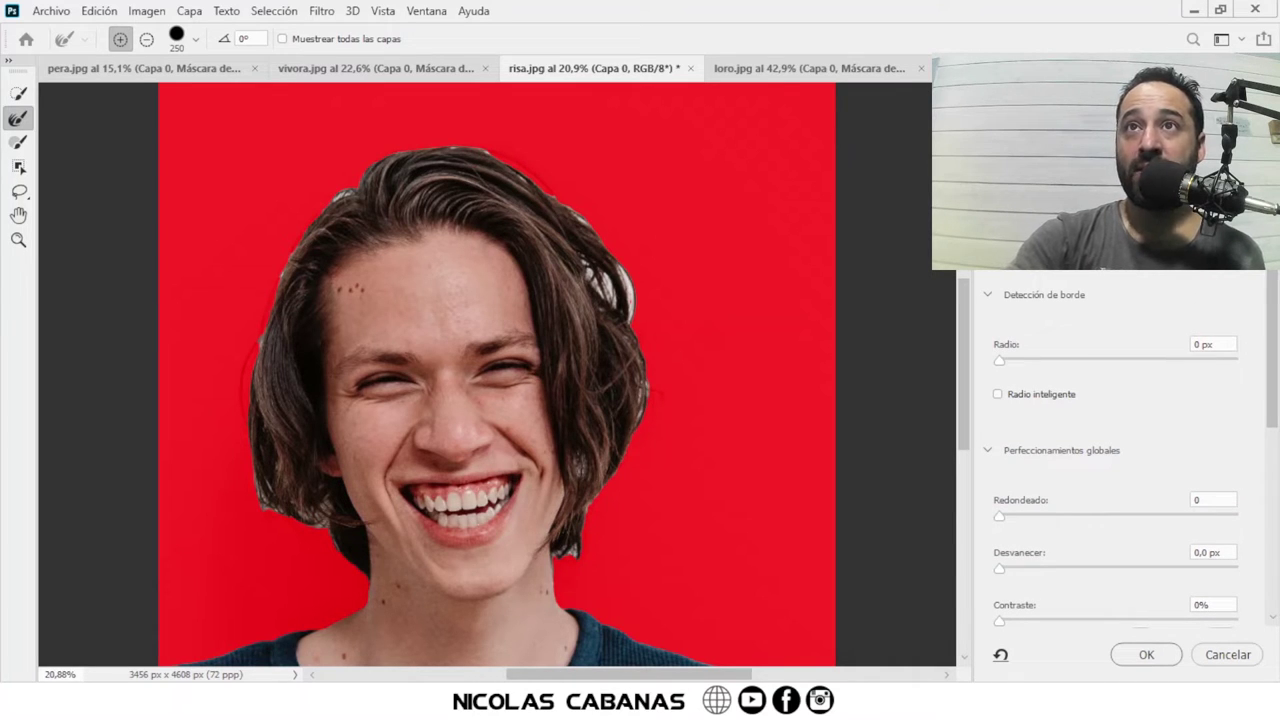
{"action": "left_click", "coordinate": [1040, 250]}
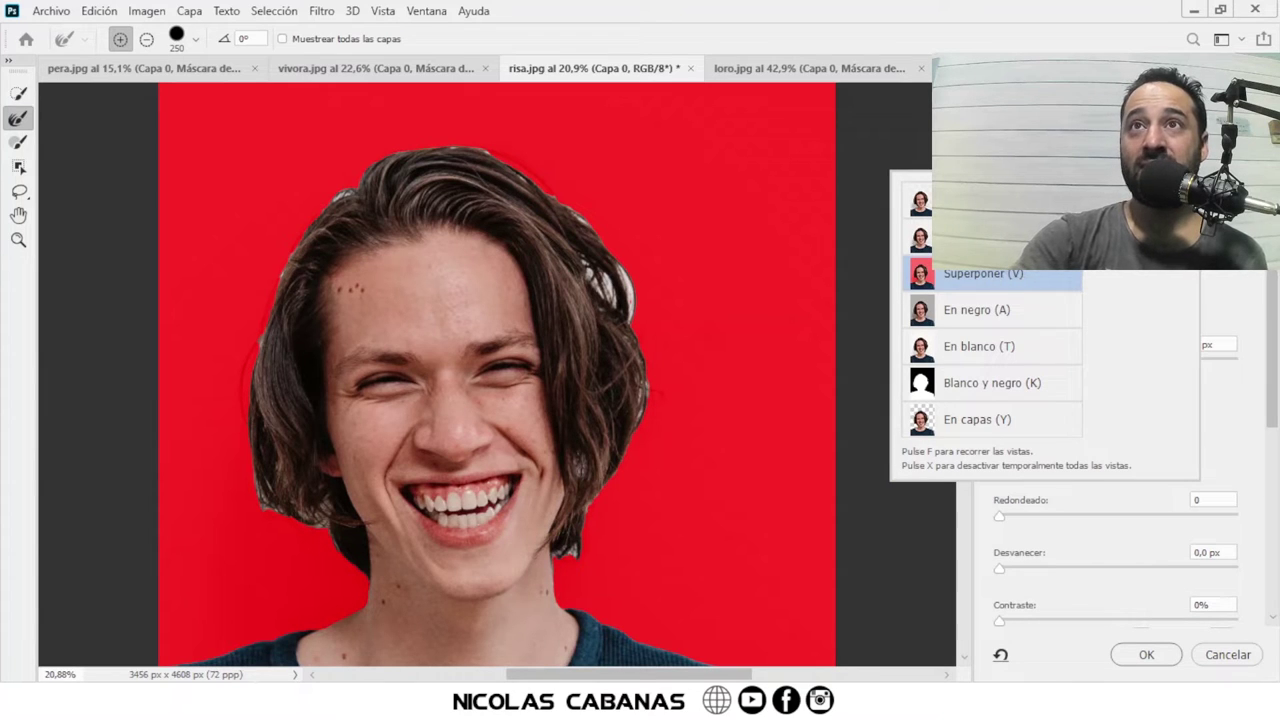
{"action": "key", "text": "Escape"}
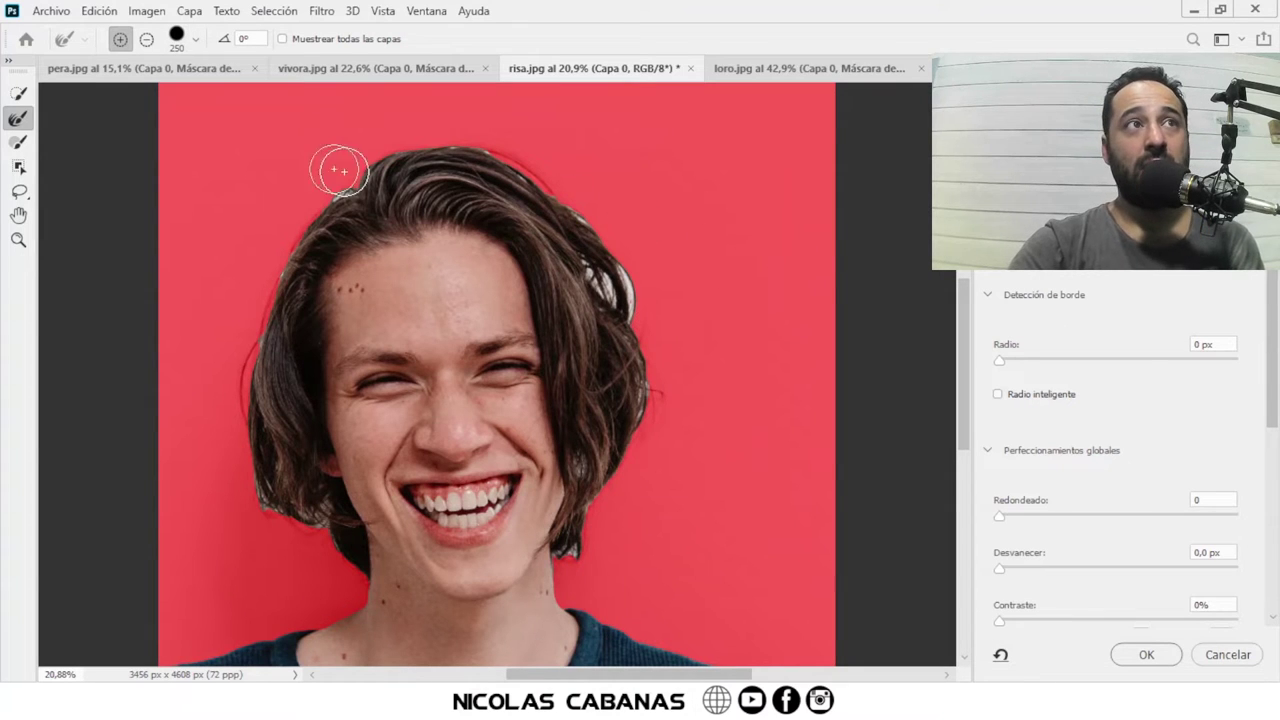
{"action": "left_click", "coordinate": [18, 240]}
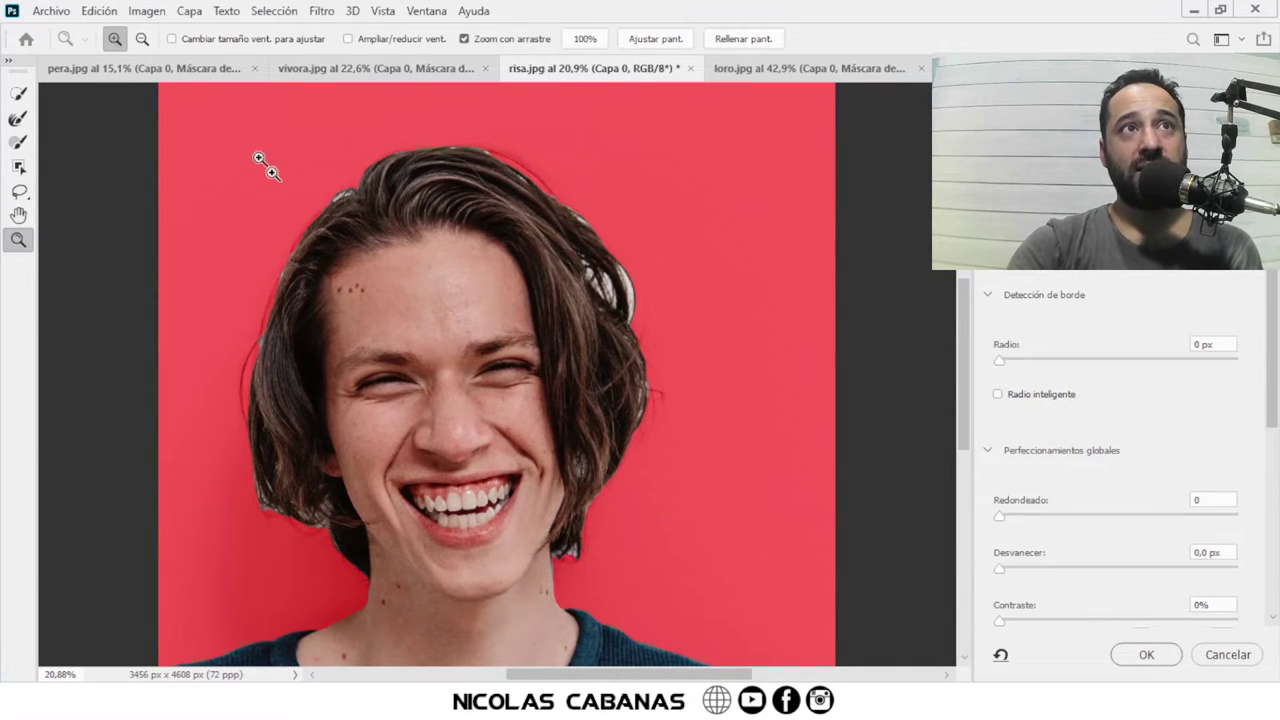
{"action": "left_click_drag", "start_coordinate": [259, 160], "coordinate": [510, 350]}
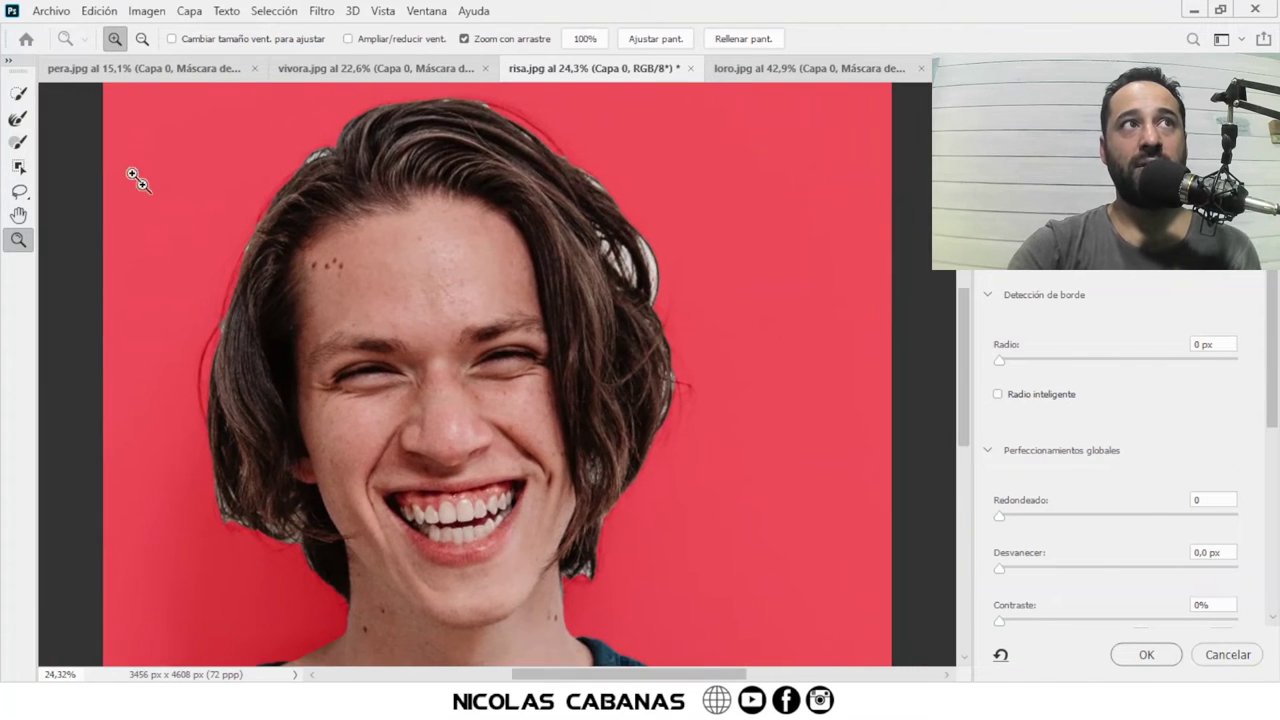
Step: Pick the Refine Edge Brush and set it to 221 px size with 96% hardness
{"action": "left_click", "coordinate": [19, 97]}
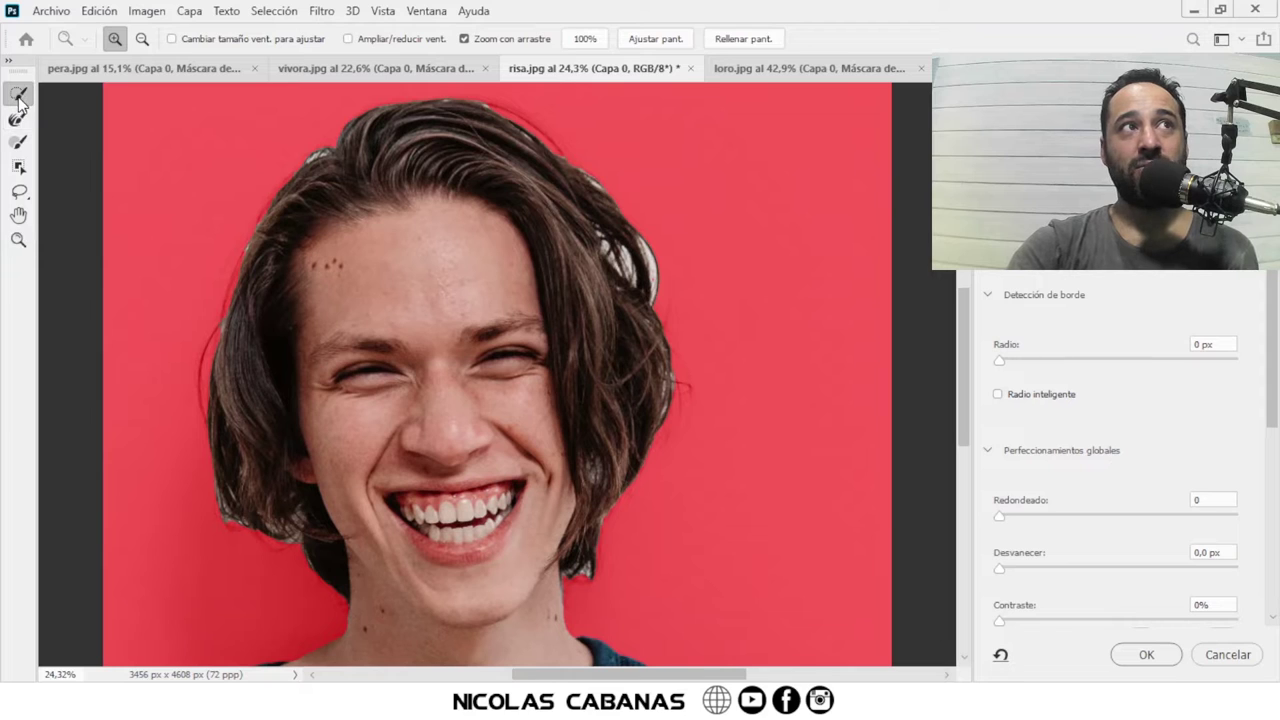
{"action": "left_click", "coordinate": [17, 122]}
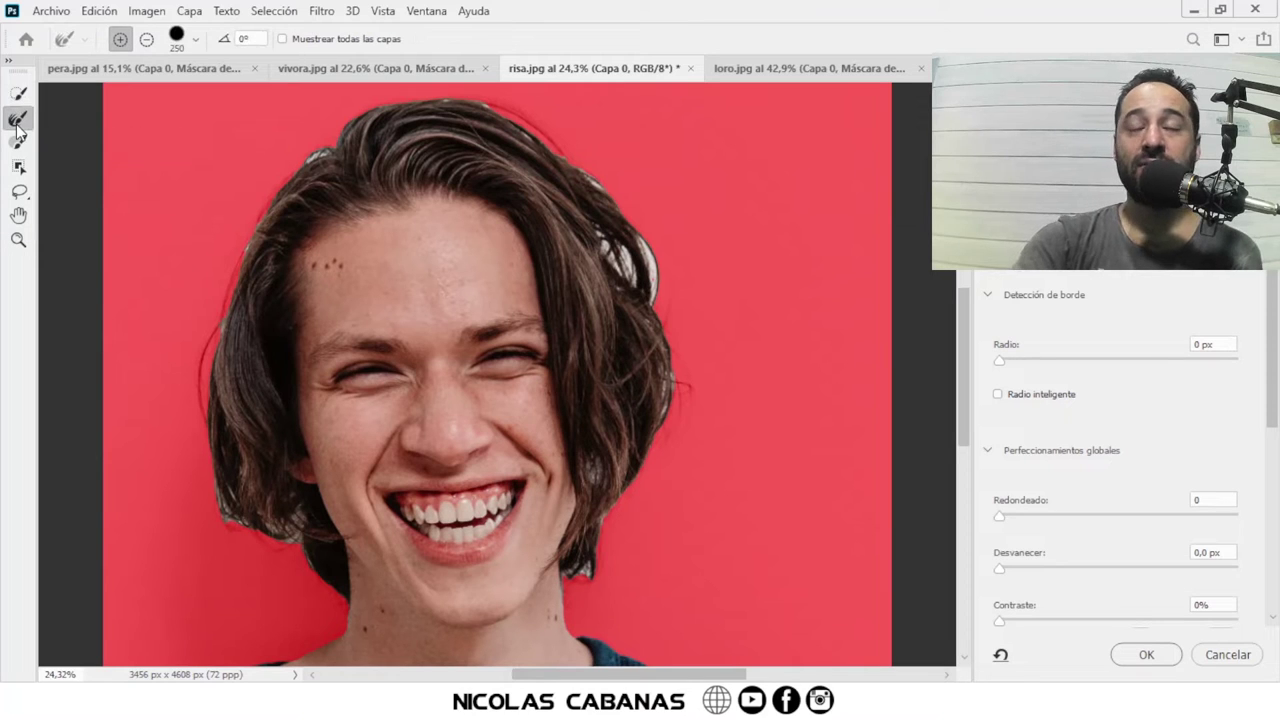
{"action": "left_click", "coordinate": [19, 146]}
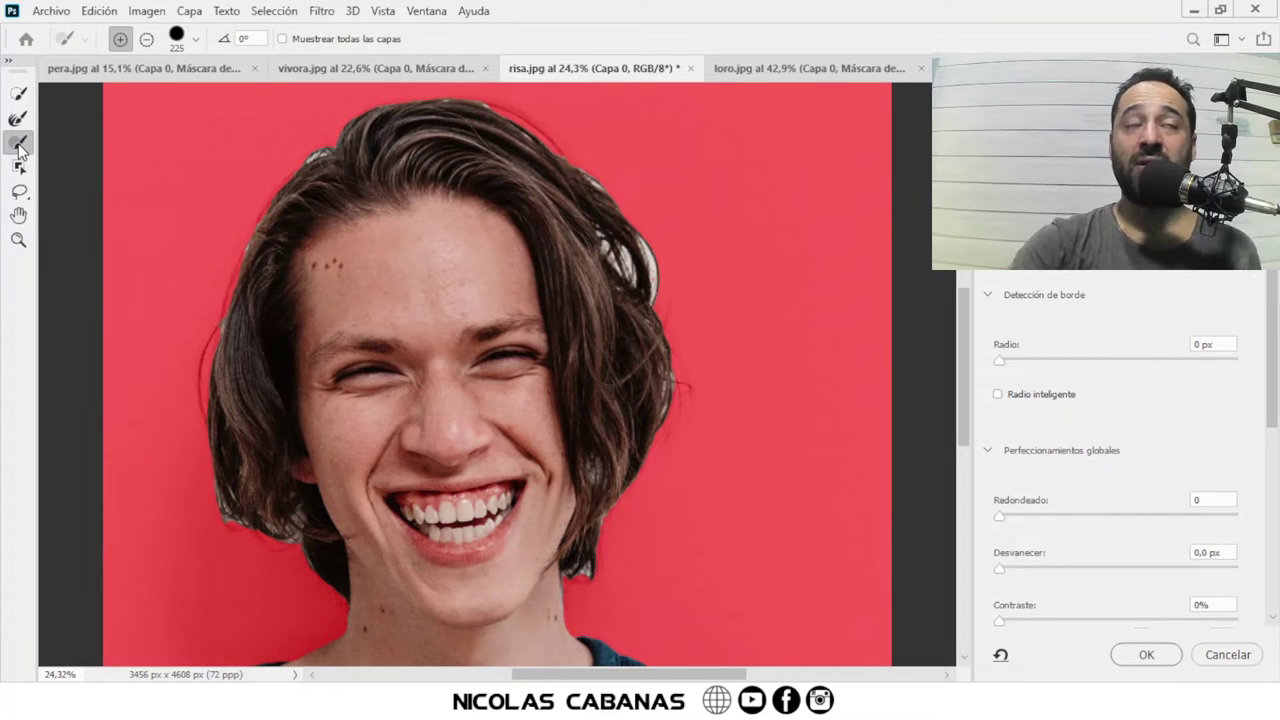
{"action": "left_click", "coordinate": [15, 167]}
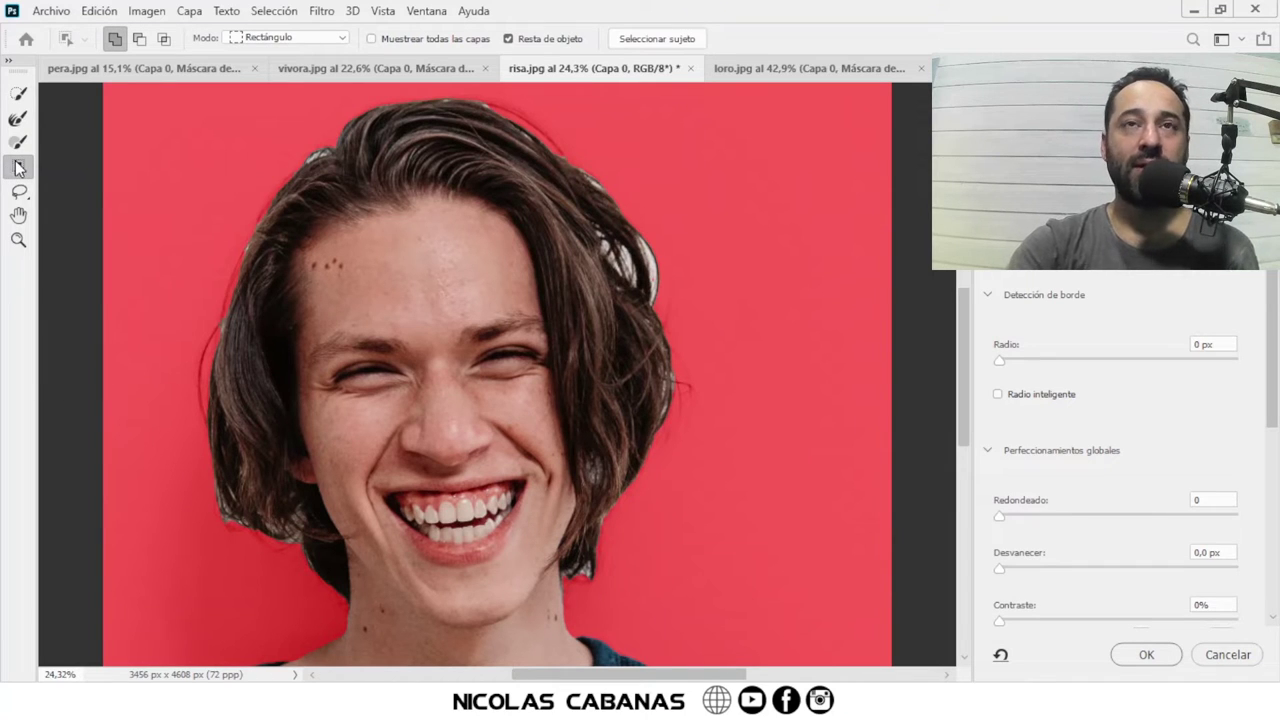
{"action": "left_click", "coordinate": [18, 120]}
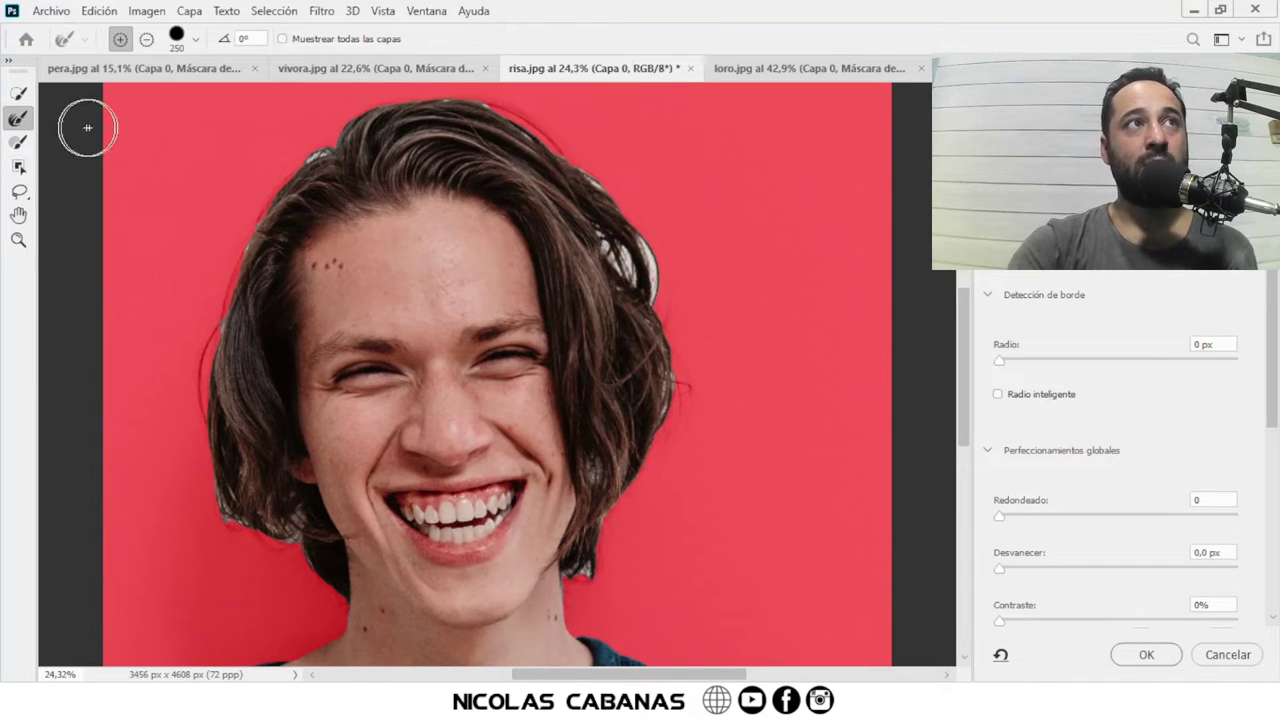
{"action": "right_click", "coordinate": [713, 224]}
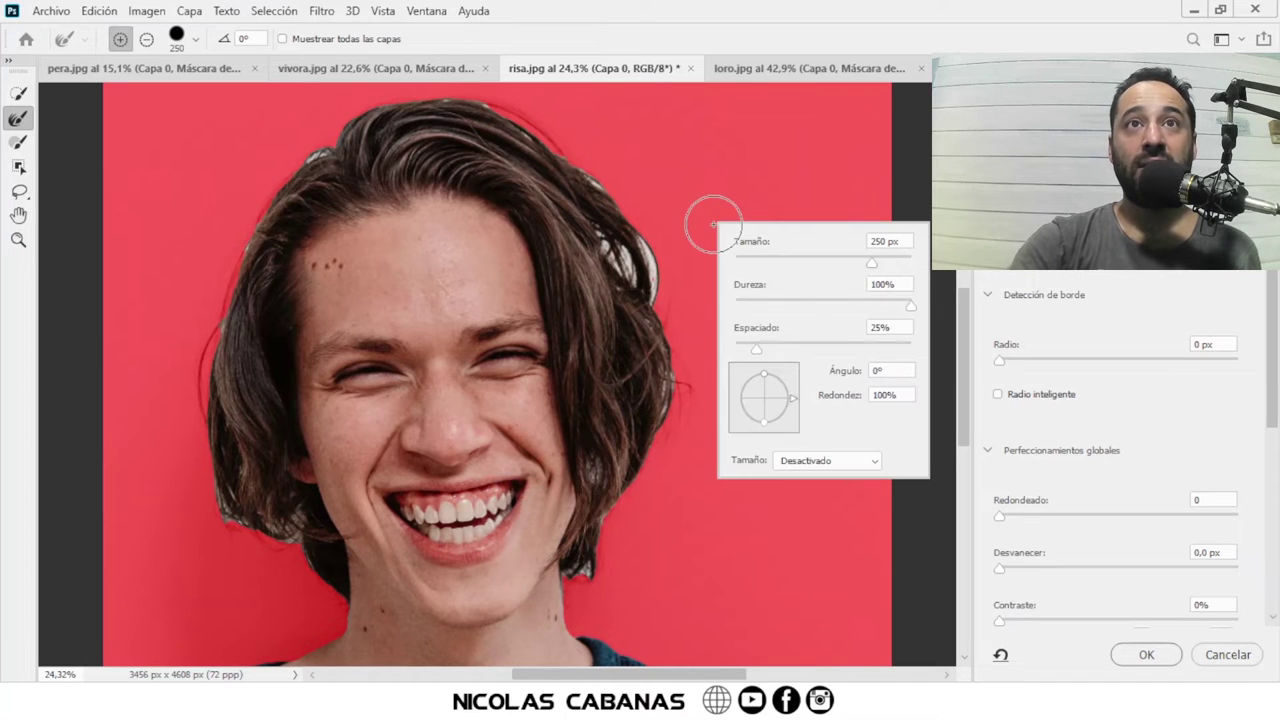
{"action": "left_click", "coordinate": [905, 305]}
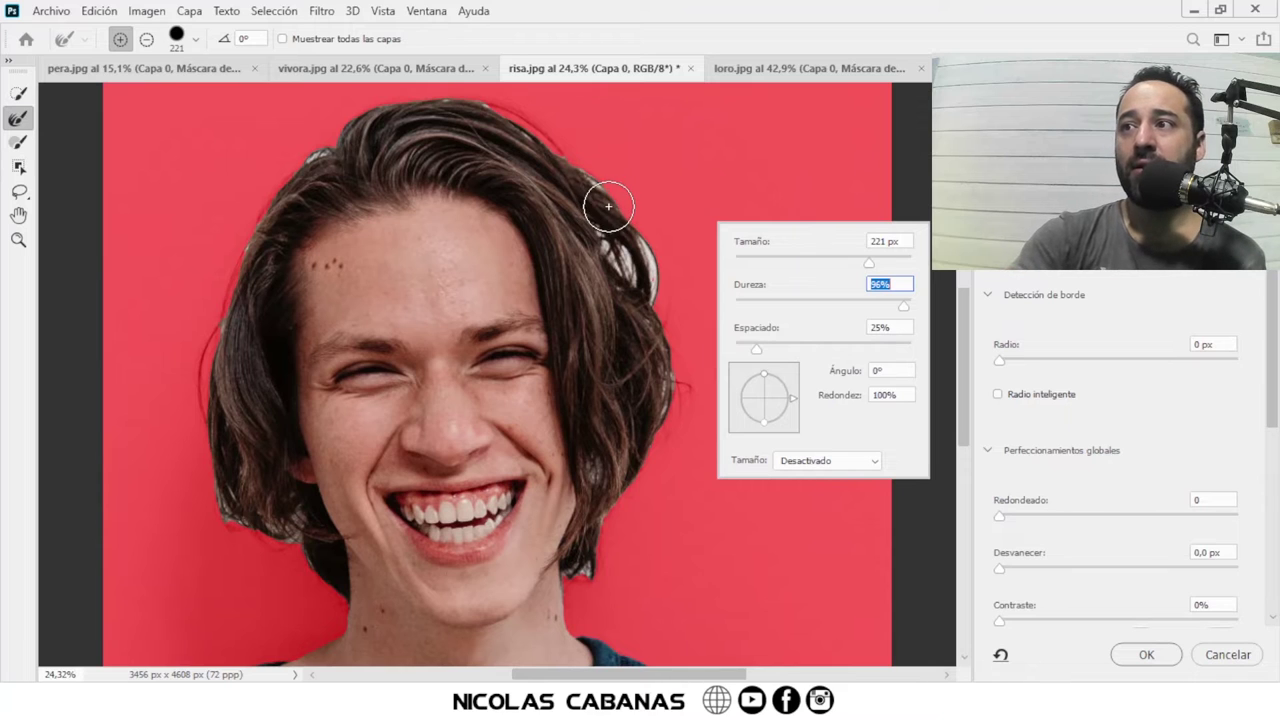
{"action": "key", "text": "Return"}
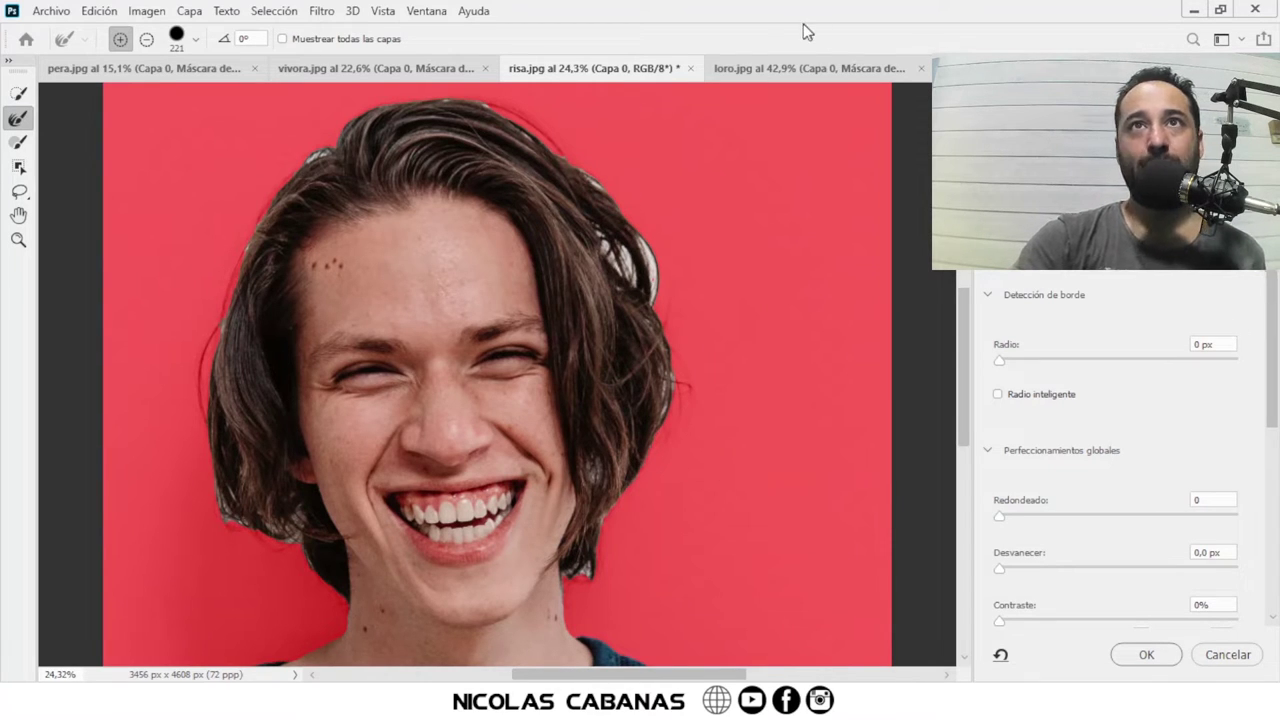
Step: Refine the mask along the top, right and lower-right edges of the hair
{"action": "mouse_move", "coordinate": [465, 97]}
{"action": "left_mouse_down"}
{"action": "mouse_move", "coordinate": [635, 208]}
{"action": "mouse_move", "coordinate": [674, 277]}
{"action": "mouse_move", "coordinate": [683, 434]}
{"action": "mouse_move", "coordinate": [646, 457]}
{"action": "mouse_move", "coordinate": [663, 449]}
{"action": "mouse_move", "coordinate": [649, 508]}
{"action": "left_mouse_up"}
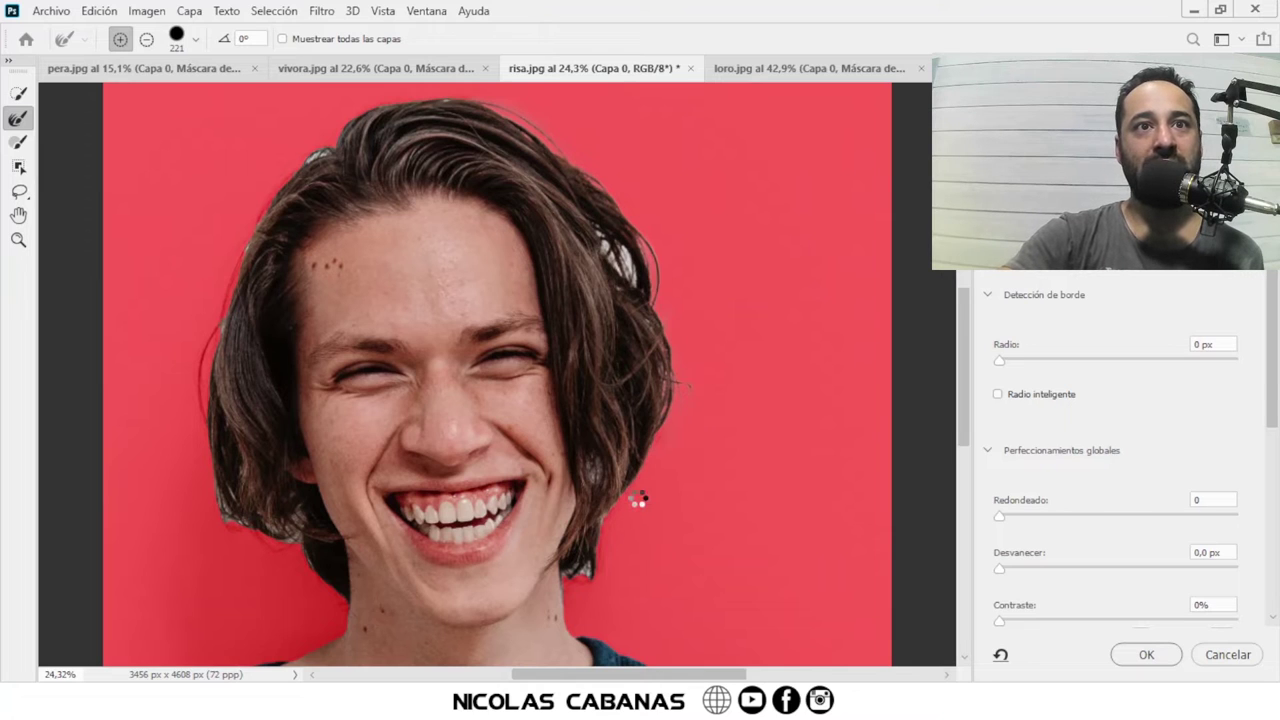
{"action": "left_click_drag", "start_coordinate": [643, 494], "coordinate": [618, 537]}
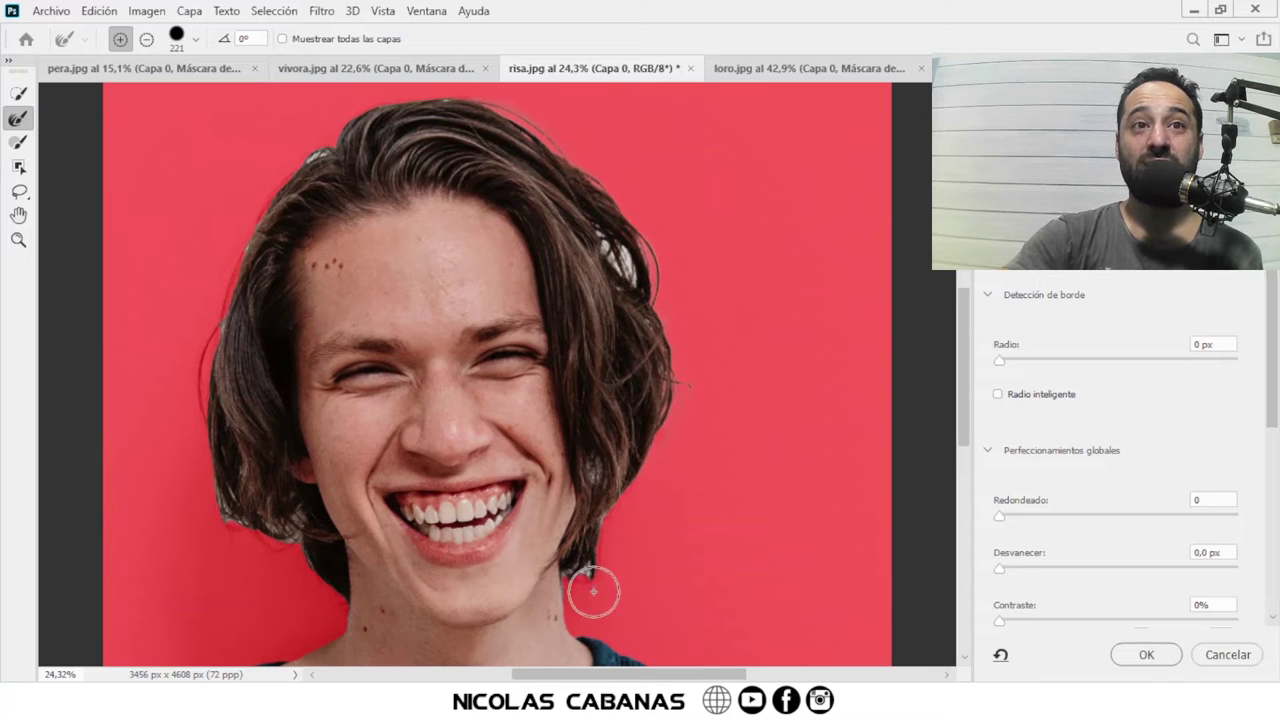
{"action": "left_click_drag", "start_coordinate": [591, 589], "coordinate": [590, 575]}
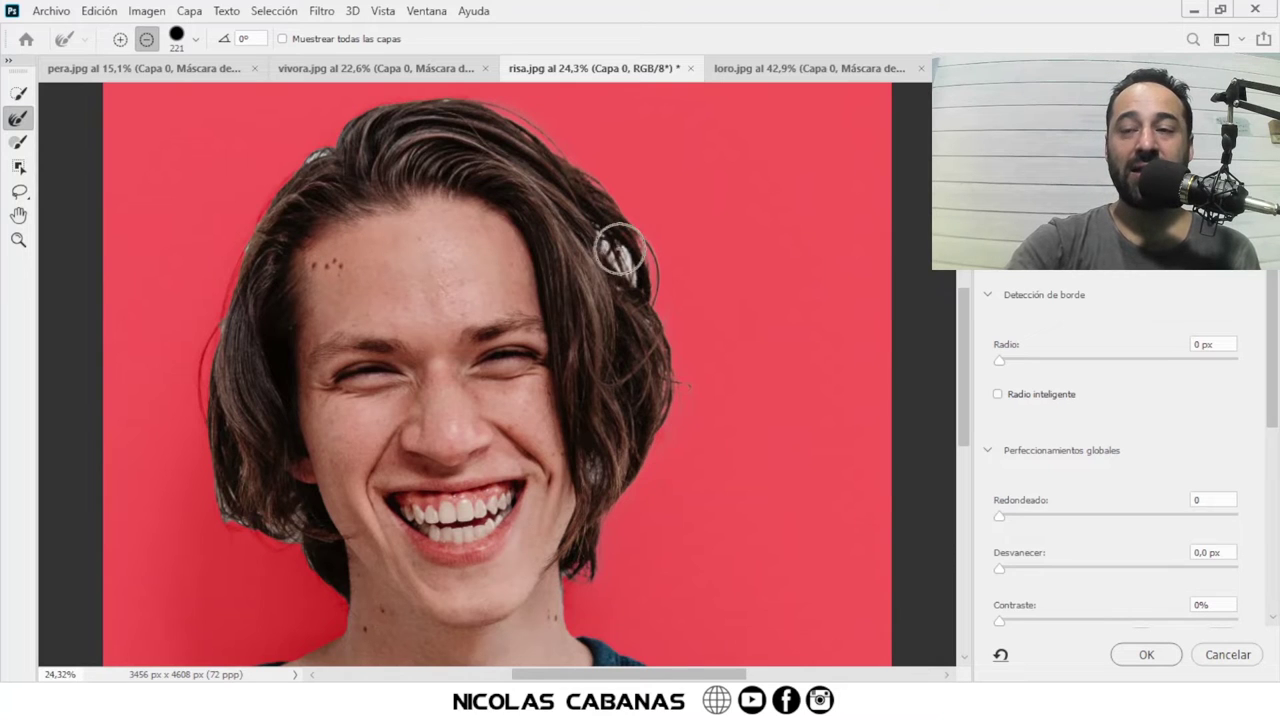
{"action": "scroll", "coordinate": [629, 245], "scroll_direction": "up", "scroll_amount": 3, "text": "alt"}
{"action": "scroll", "coordinate": [629, 245], "scroll_direction": "up", "scroll_amount": 2, "text": "alt"}
{"action": "scroll", "coordinate": [600, 214], "scroll_direction": "up", "scroll_amount": 4, "text": "alt"}
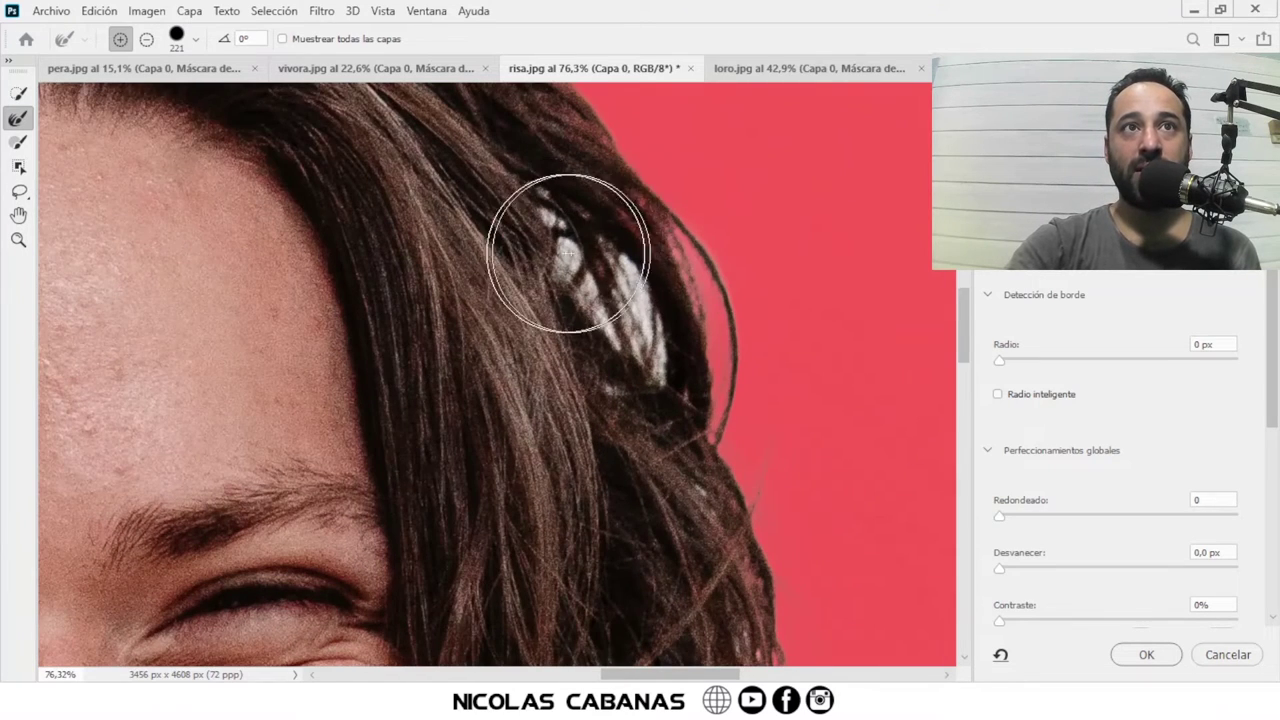
Step: Shrink the refine brush to about 151 px and clean the hair gap and loose right strands
{"action": "right_click", "coordinate": [690, 212]}
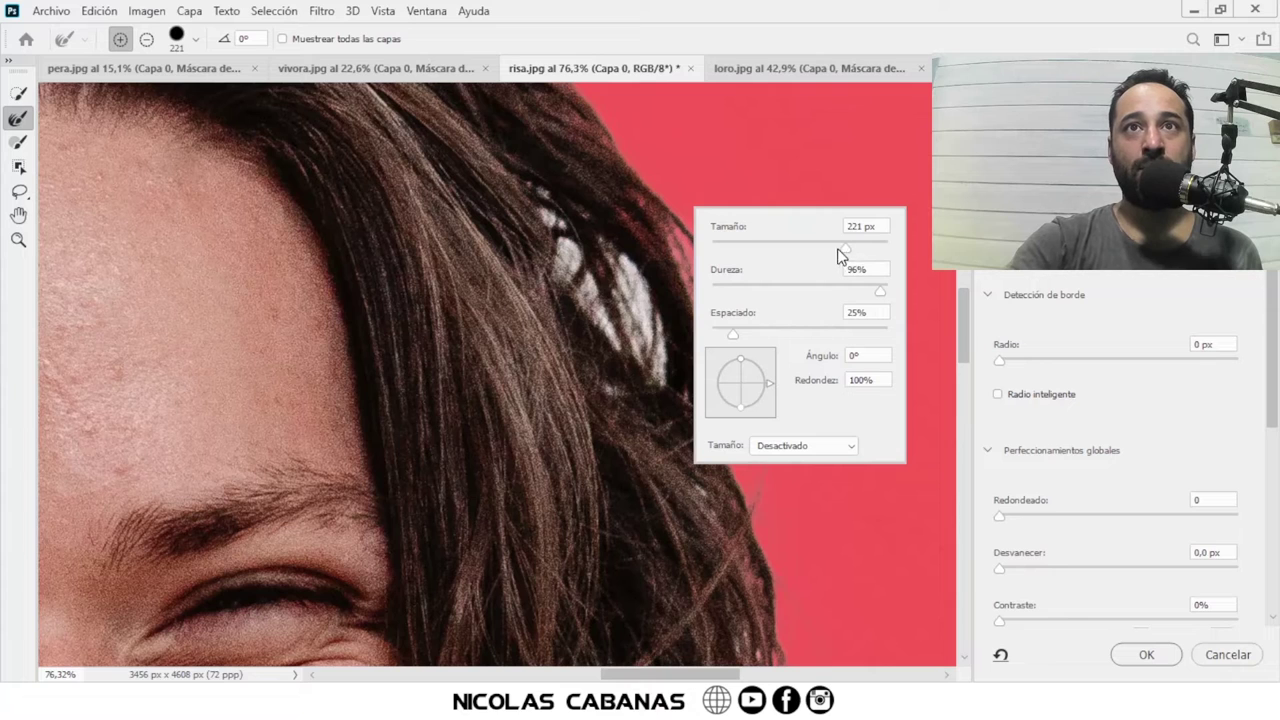
{"action": "left_click_drag", "start_coordinate": [543, 214], "coordinate": [672, 395]}
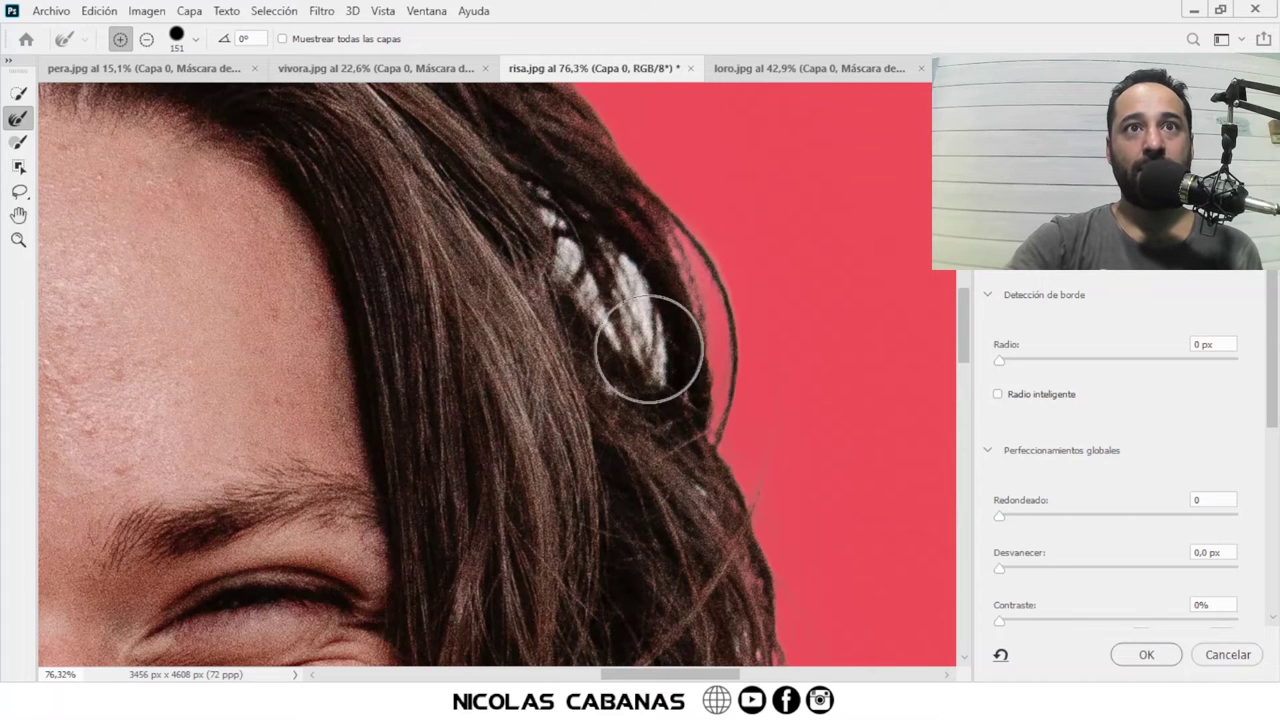
{"action": "left_click_drag", "start_coordinate": [433, 241], "coordinate": [543, 286]}
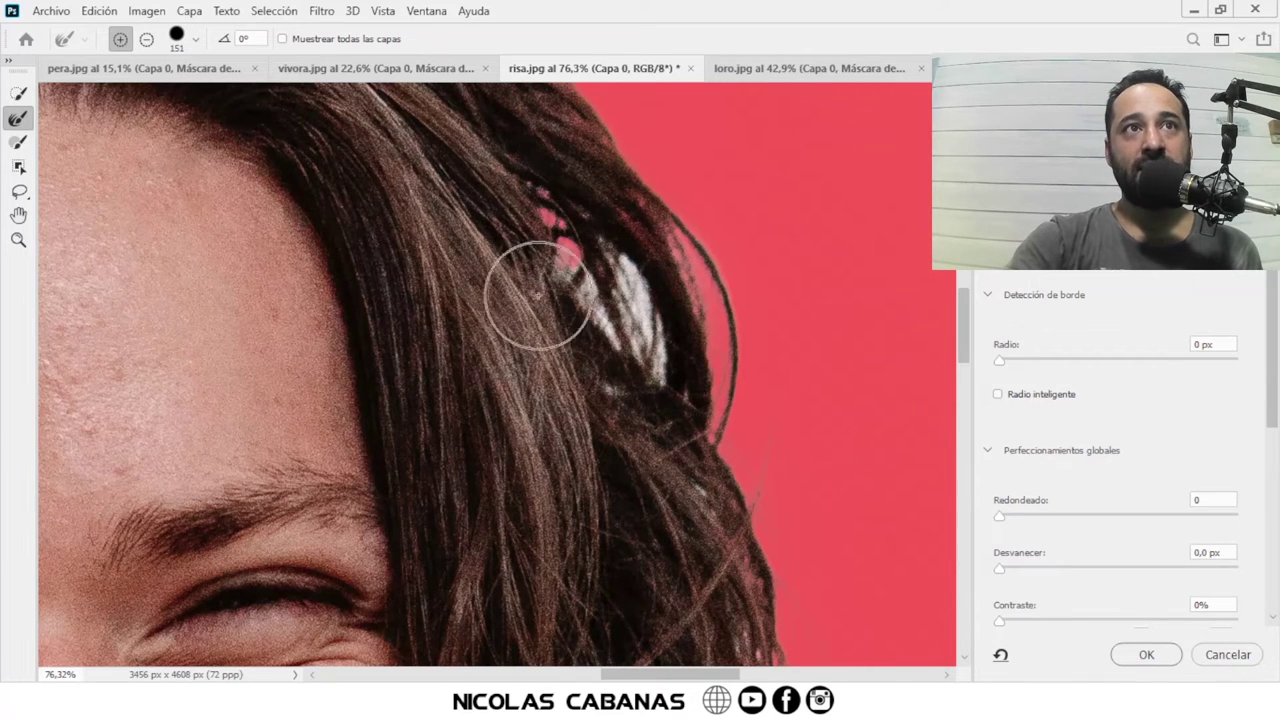
{"action": "mouse_move", "coordinate": [655, 480]}
{"action": "left_mouse_down"}
{"action": "mouse_move", "coordinate": [700, 443]}
{"action": "mouse_move", "coordinate": [600, 271]}
{"action": "mouse_move", "coordinate": [667, 380]}
{"action": "left_mouse_up"}
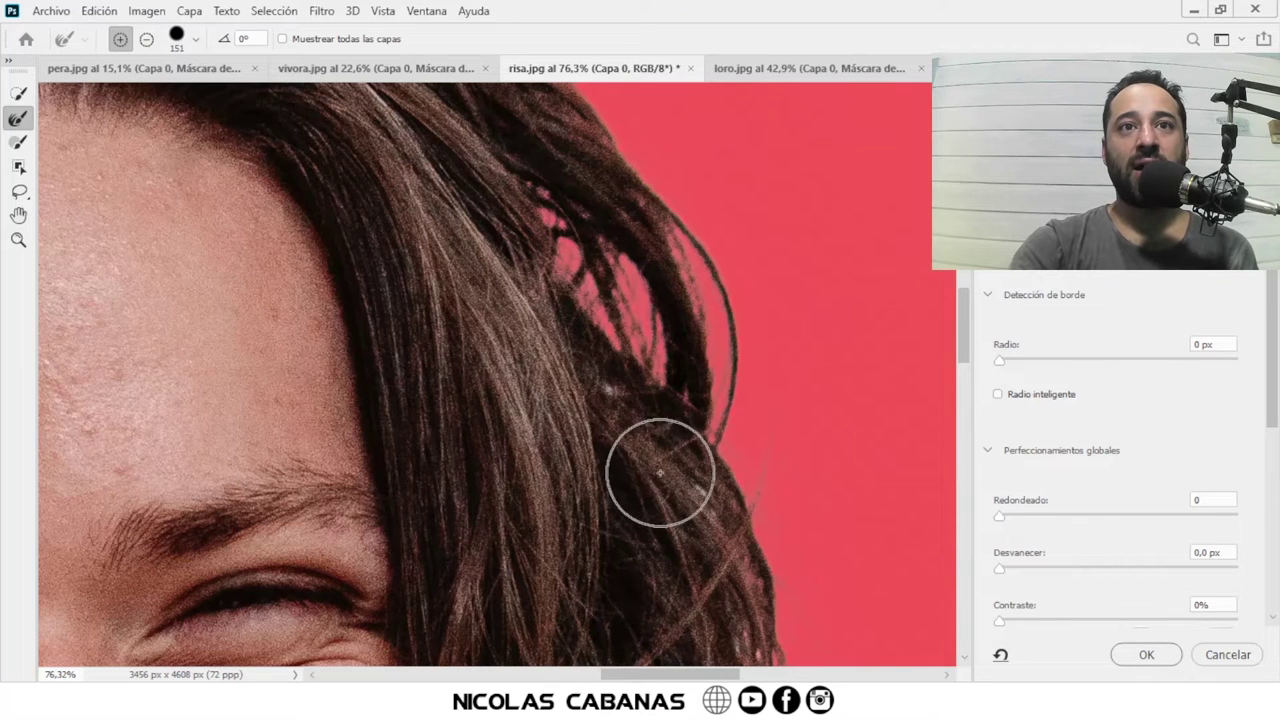
{"action": "left_click_drag", "start_coordinate": [663, 500], "coordinate": [695, 492]}
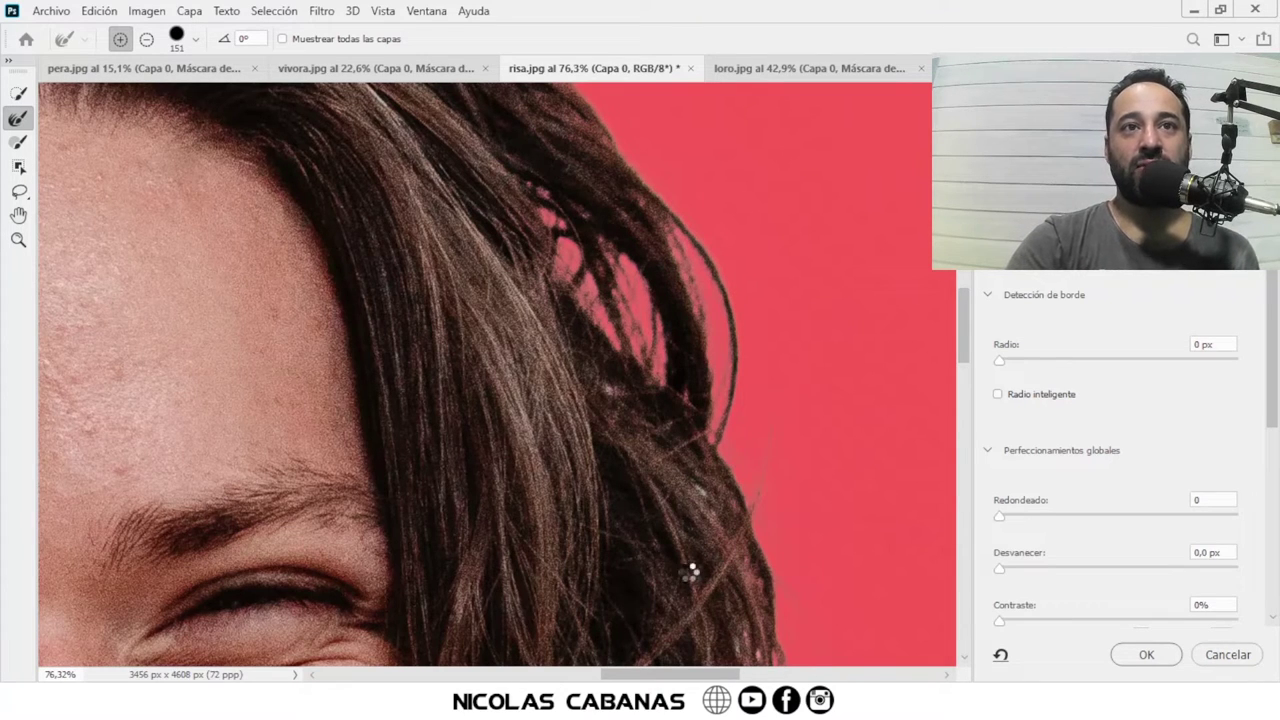
Step: Zoom out and refine the hair edge along the top and down the left hairline
{"action": "scroll", "coordinate": [688, 572], "scroll_direction": "down", "scroll_amount": 2}
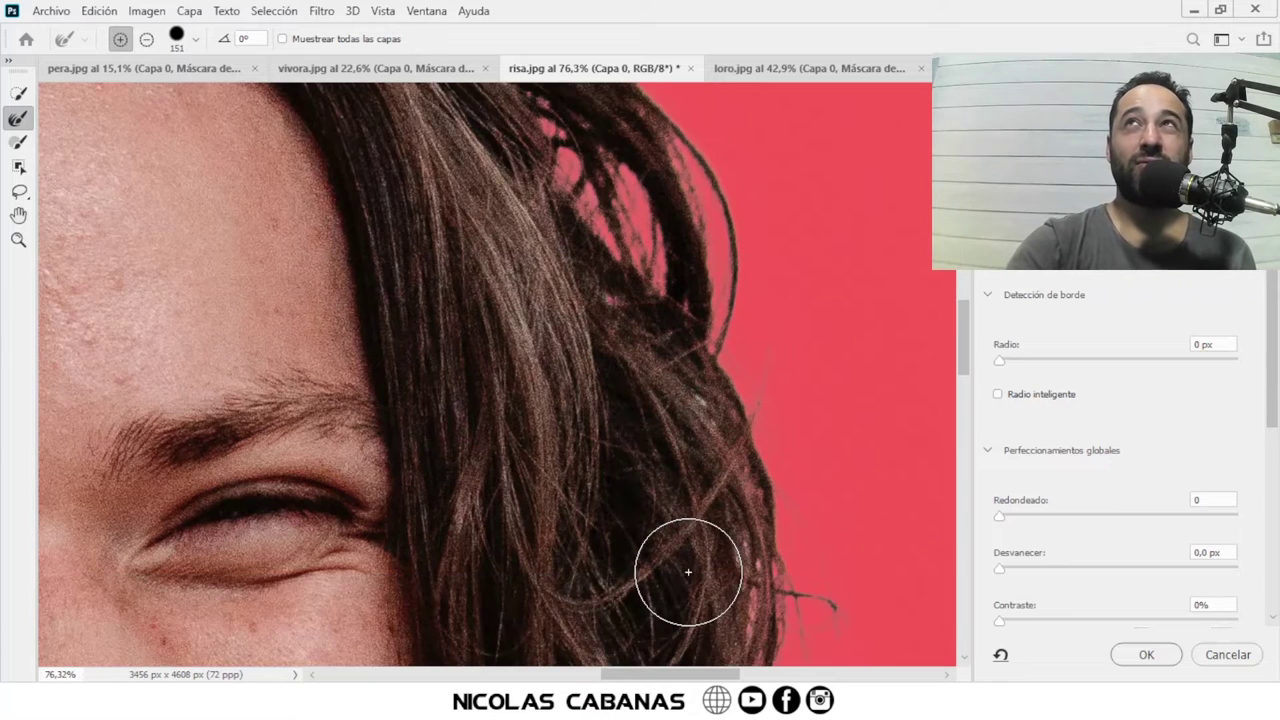
{"action": "scroll", "coordinate": [686, 568], "scroll_direction": "down", "scroll_amount": 2}
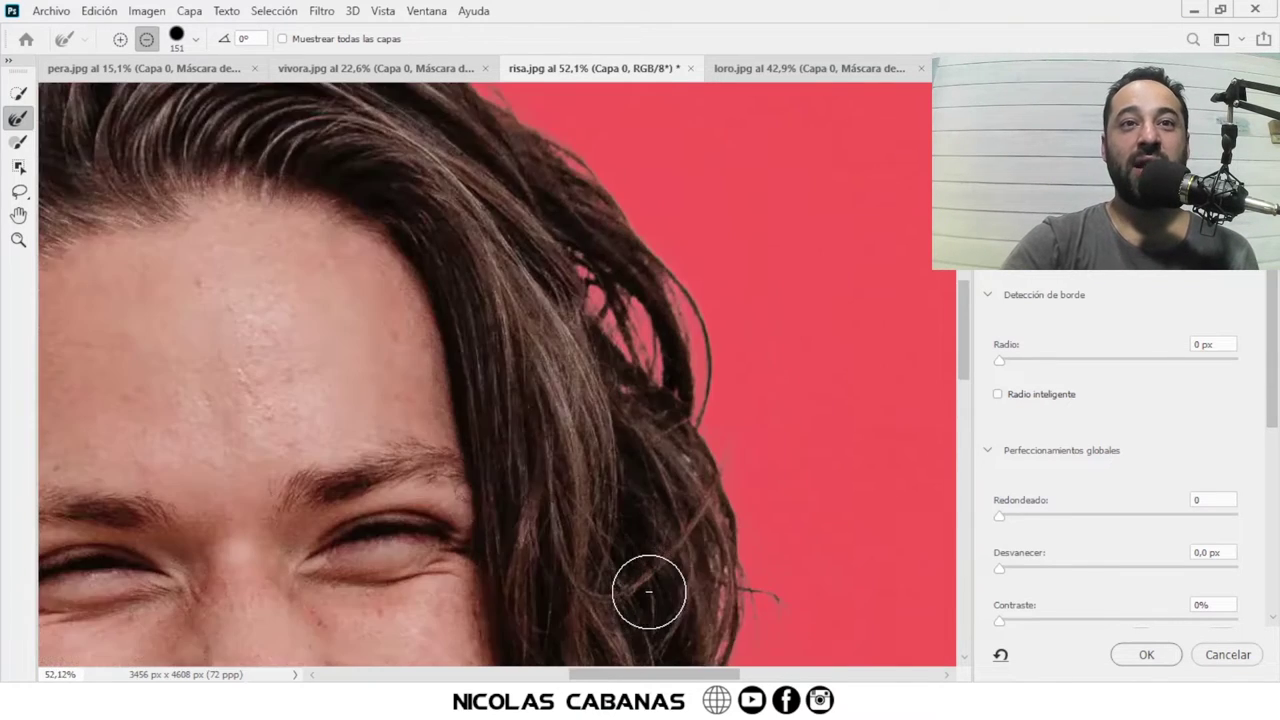
{"action": "scroll", "coordinate": [647, 600], "scroll_direction": "down", "scroll_amount": 2}
{"action": "scroll", "coordinate": [660, 400], "scroll_direction": "left", "scroll_amount": 5}
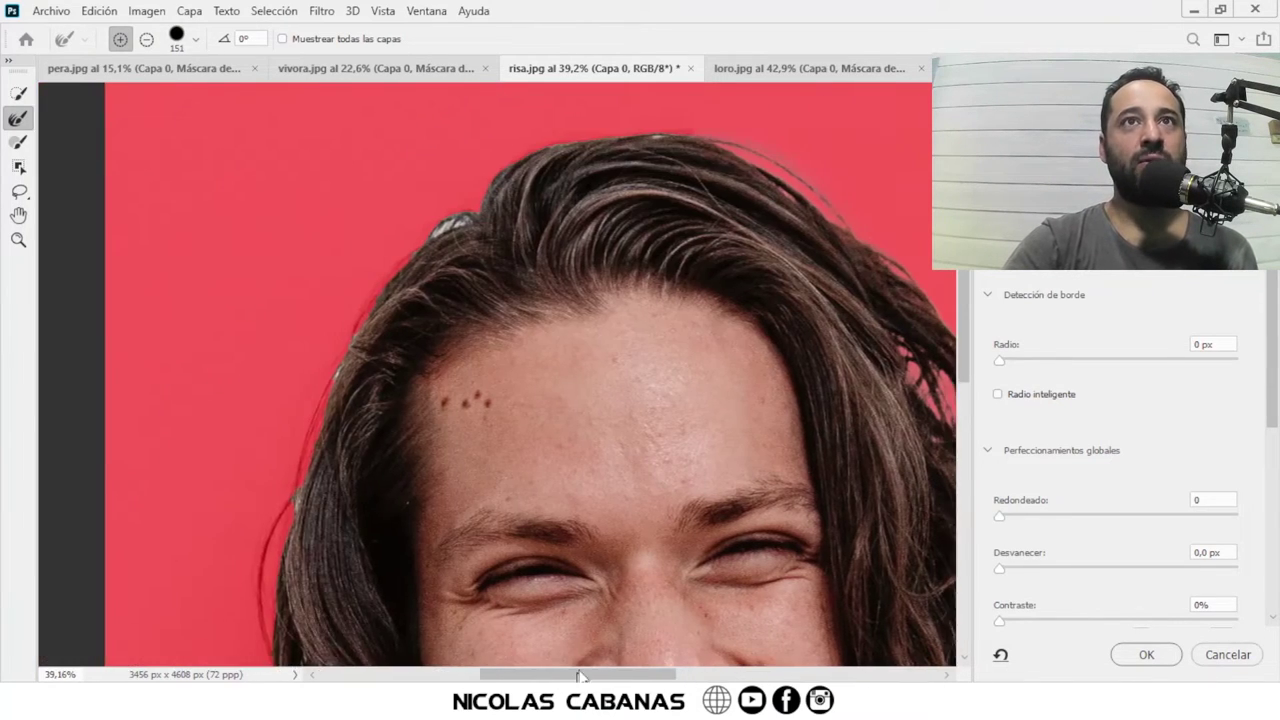
{"action": "mouse_move", "coordinate": [671, 177]}
{"action": "left_mouse_down"}
{"action": "mouse_move", "coordinate": [657, 123]}
{"action": "mouse_move", "coordinate": [623, 114]}
{"action": "mouse_move", "coordinate": [466, 166]}
{"action": "left_mouse_up"}
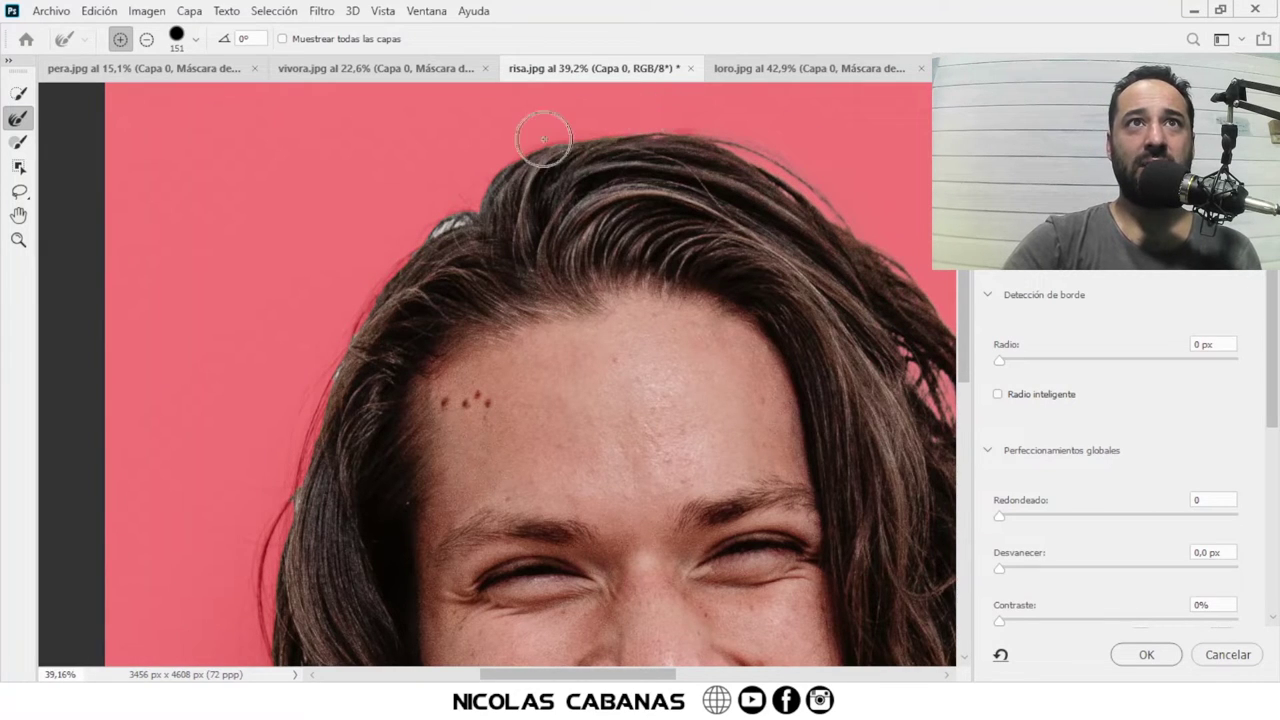
{"action": "mouse_move", "coordinate": [428, 232]}
{"action": "left_mouse_down"}
{"action": "mouse_move", "coordinate": [366, 277]}
{"action": "mouse_move", "coordinate": [329, 366]}
{"action": "mouse_move", "coordinate": [249, 631]}
{"action": "mouse_move", "coordinate": [257, 657]}
{"action": "left_mouse_up"}
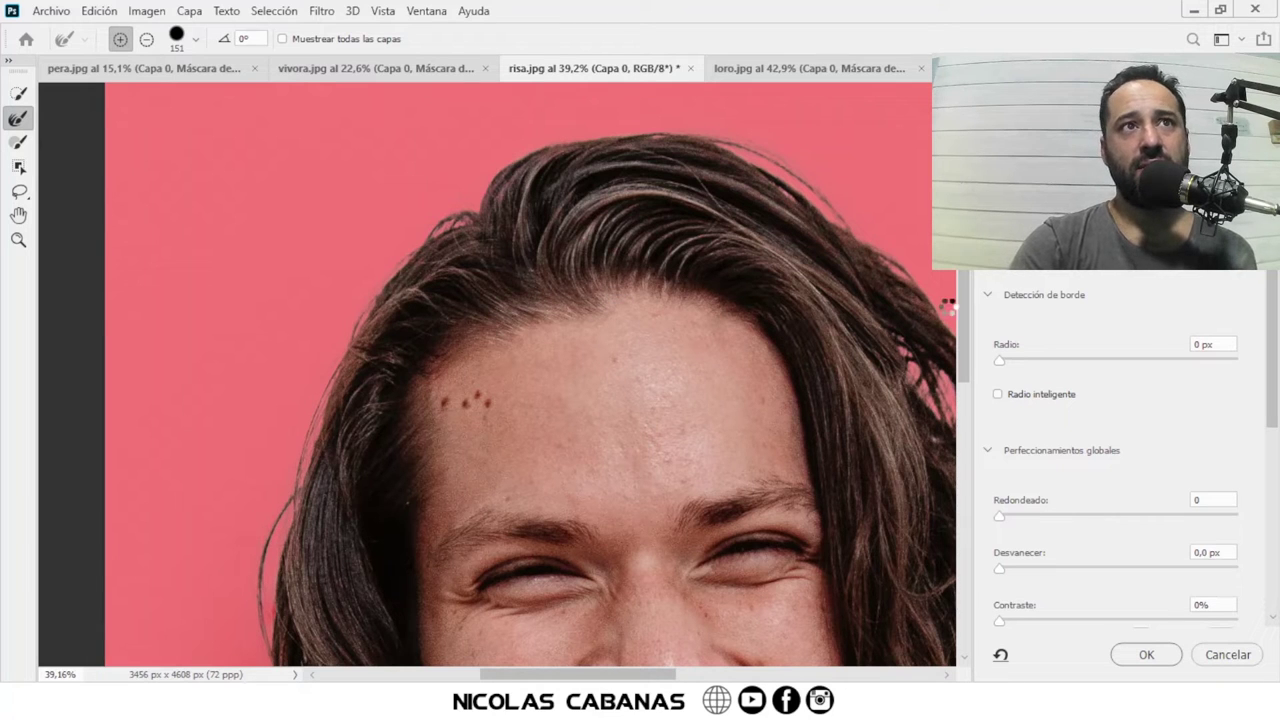
Step: Brush the lower and right-side hair edges, then toggle subtract mode with Alt
{"action": "left_click_drag", "start_coordinate": [963, 293], "coordinate": [963, 348]}
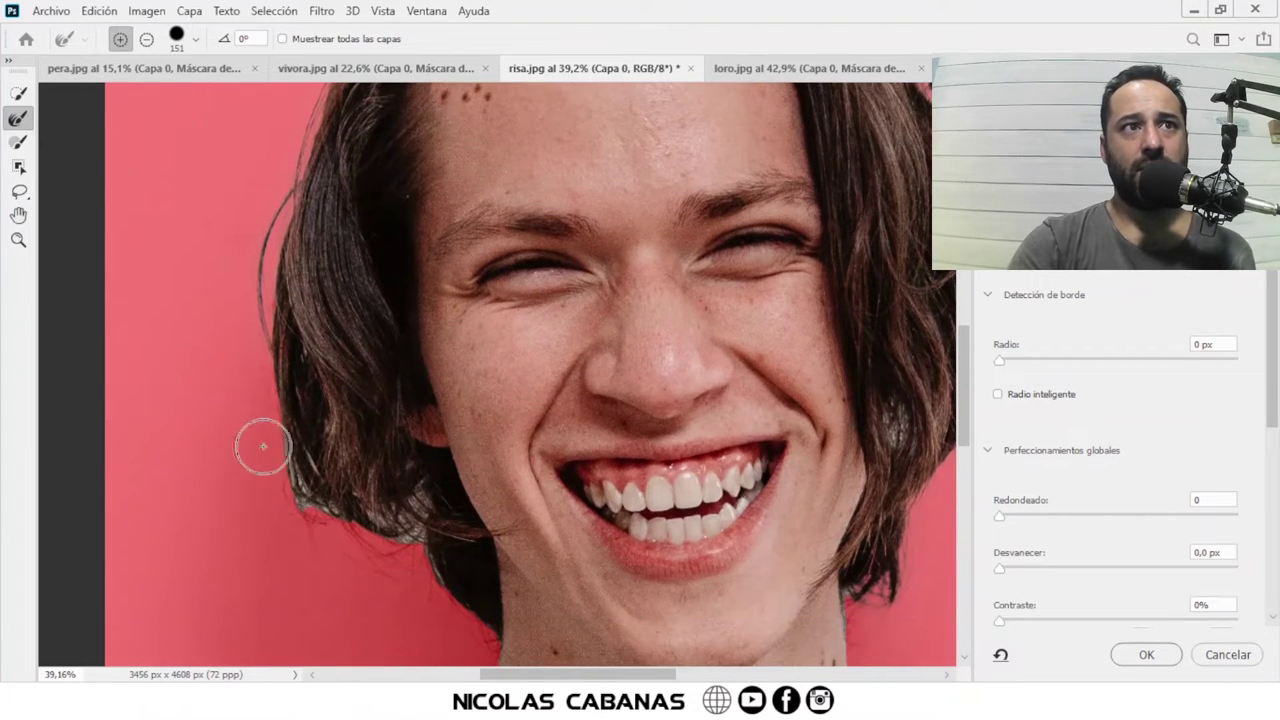
{"action": "mouse_move", "coordinate": [263, 446]}
{"action": "left_mouse_down"}
{"action": "mouse_move", "coordinate": [331, 514]}
{"action": "mouse_move", "coordinate": [409, 518]}
{"action": "mouse_move", "coordinate": [429, 594]}
{"action": "mouse_move", "coordinate": [483, 621]}
{"action": "left_mouse_up"}
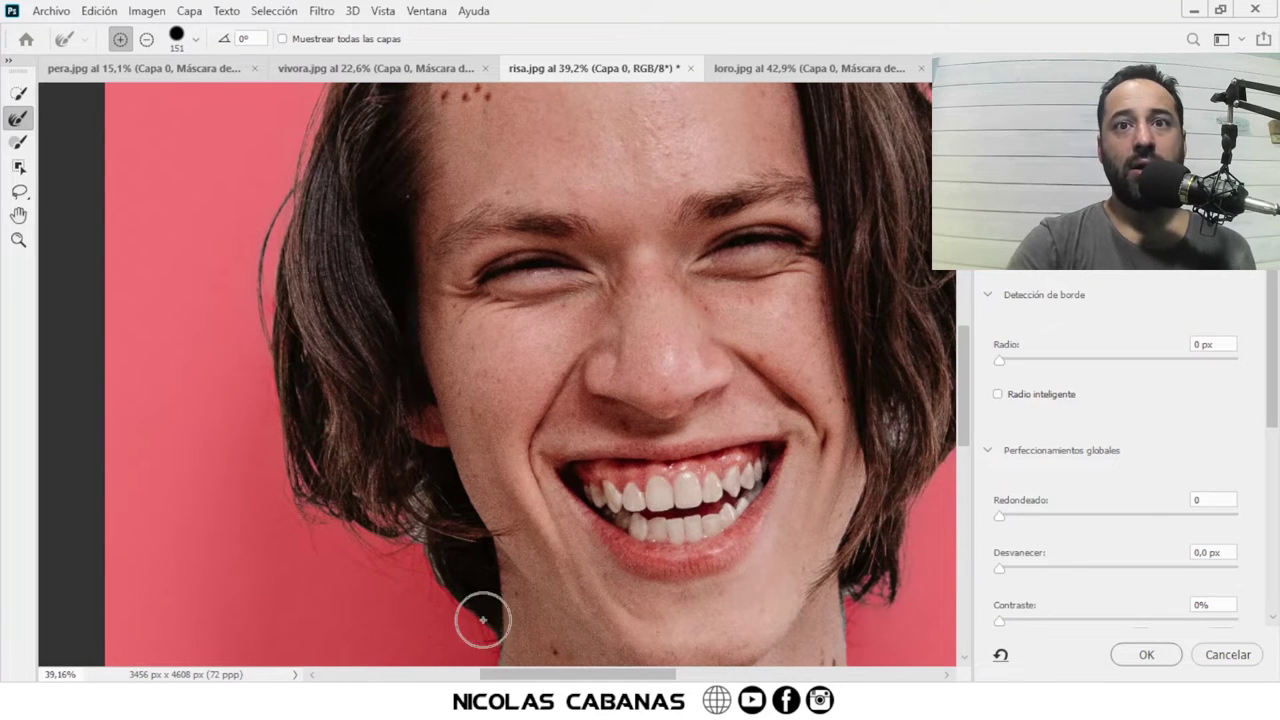
{"action": "left_click", "coordinate": [894, 474]}
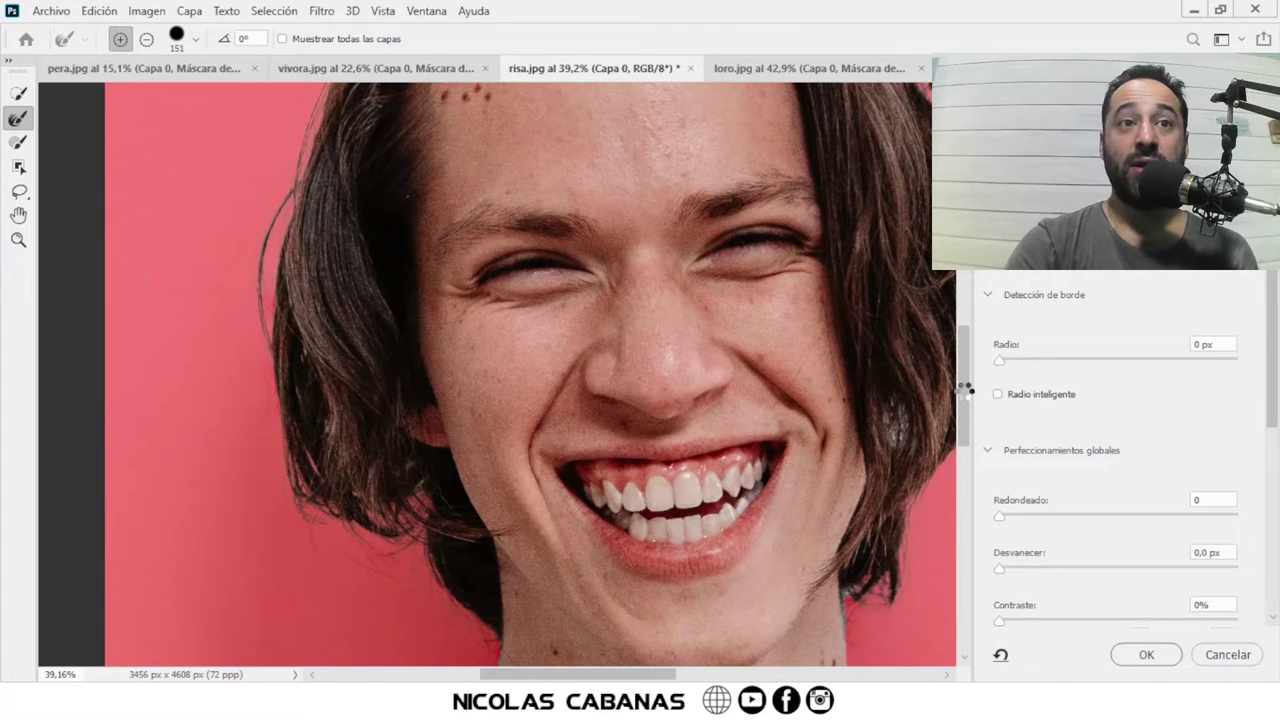
{"action": "left_click_drag", "start_coordinate": [801, 470], "coordinate": [671, 464]}
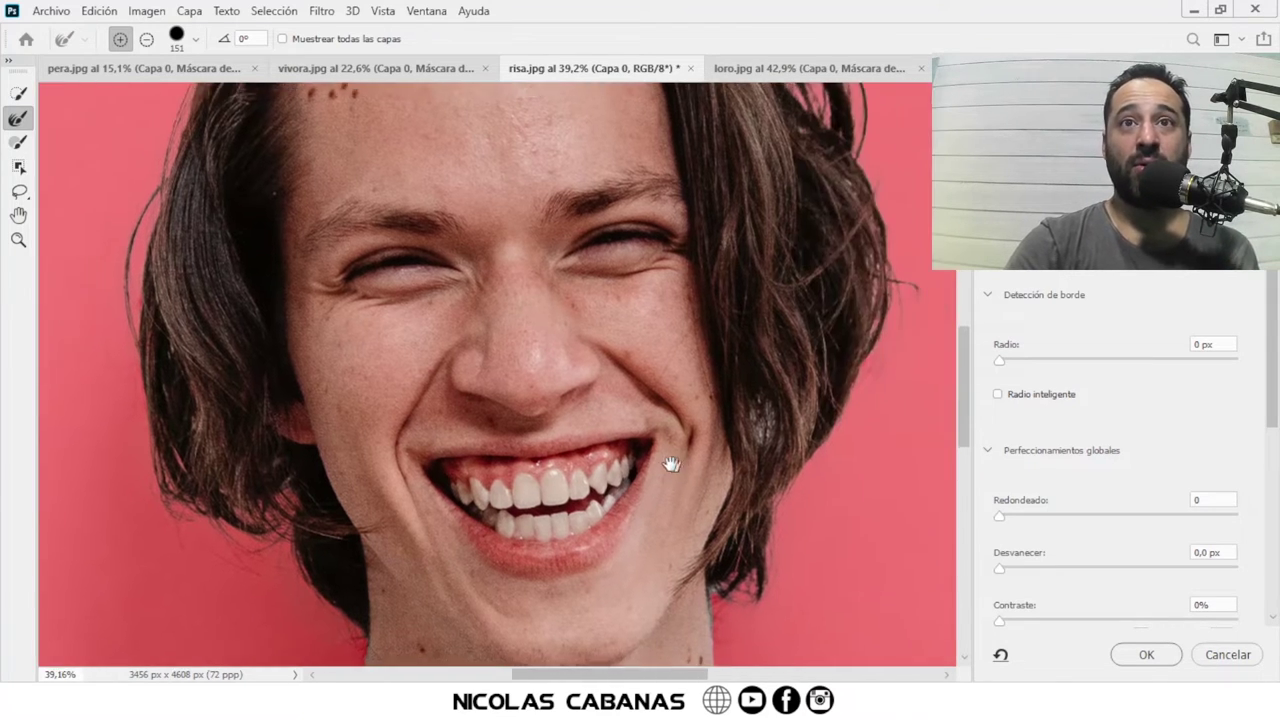
{"action": "key", "text": "alt"}
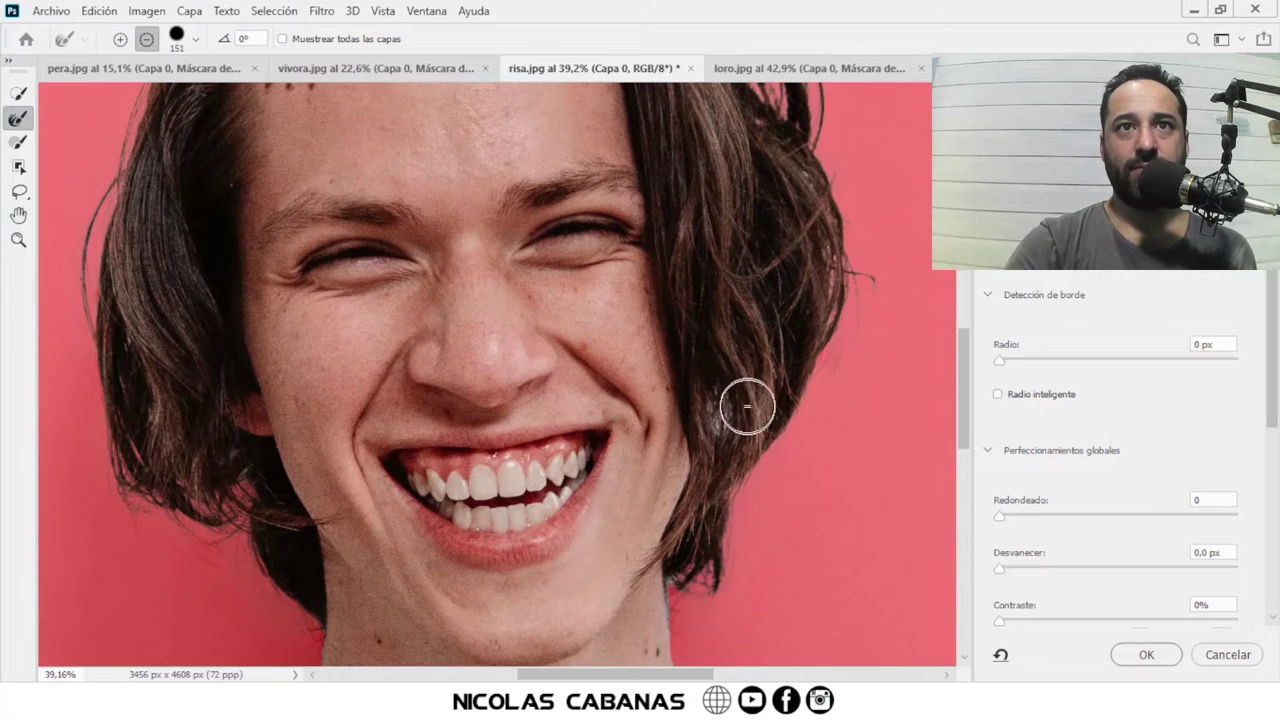
{"action": "scroll", "coordinate": [930, 400], "scroll_direction": "up", "scroll_amount": 1}
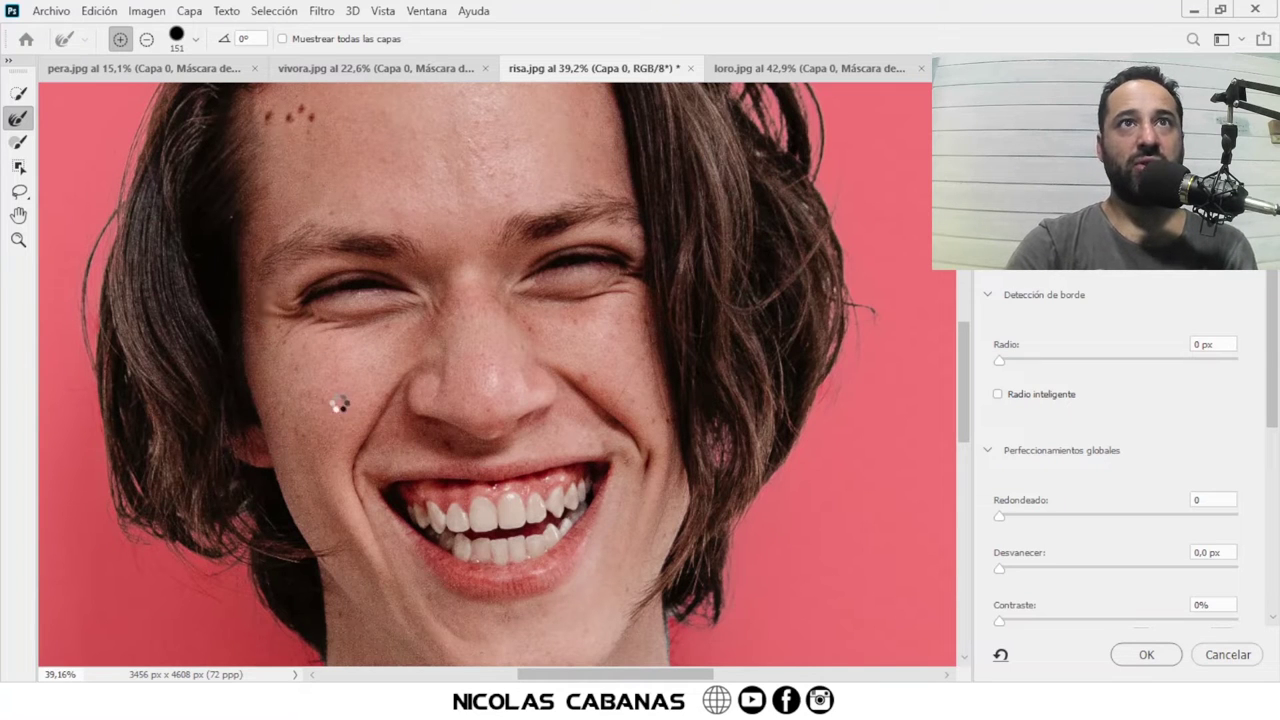
{"action": "mouse_move", "coordinate": [383, 492]}
{"action": "left_mouse_down"}
{"action": "mouse_move", "coordinate": [457, 508]}
{"action": "mouse_move", "coordinate": [466, 497]}
{"action": "mouse_move", "coordinate": [443, 463]}
{"action": "mouse_move", "coordinate": [417, 475]}
{"action": "left_mouse_up"}
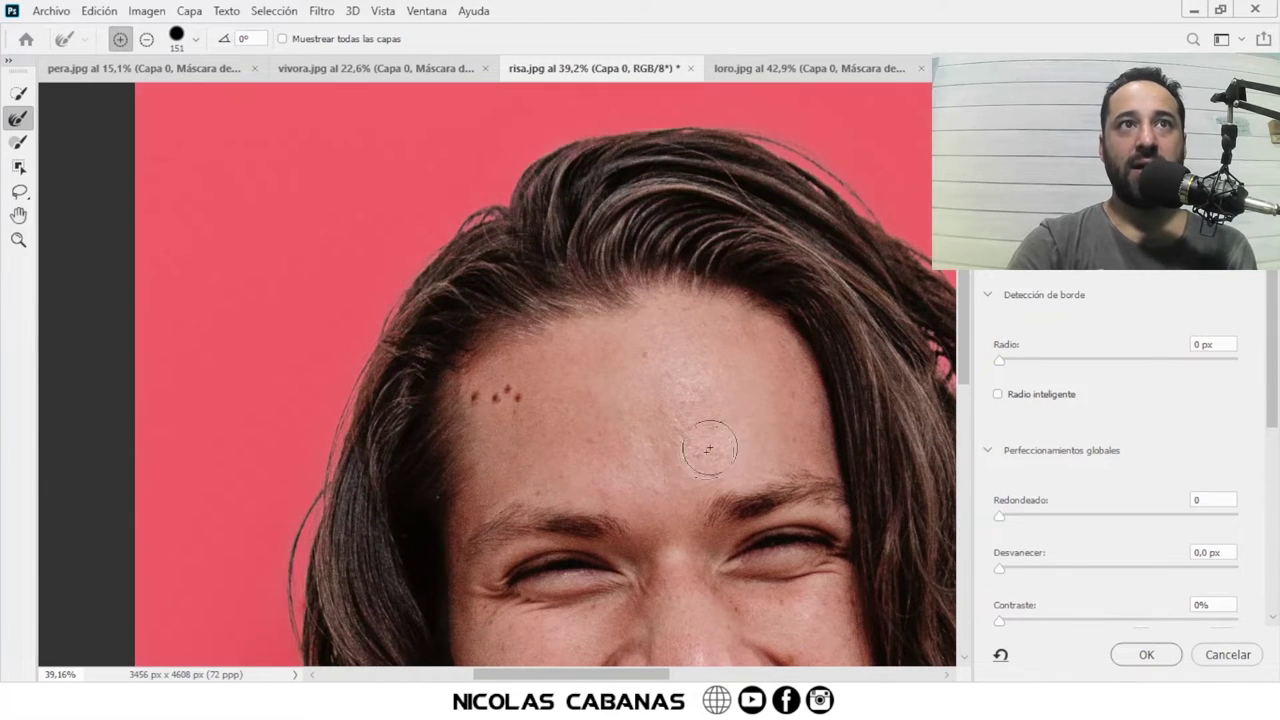
Step: Zoom in on the mouth, neck and hair edge area
{"action": "left_click", "coordinate": [18, 240]}
{"action": "scroll", "coordinate": [600, 343], "scroll_direction": "down", "scroll_amount": 2}
{"action": "left_click_drag", "start_coordinate": [623, 437], "coordinate": [608, 143]}
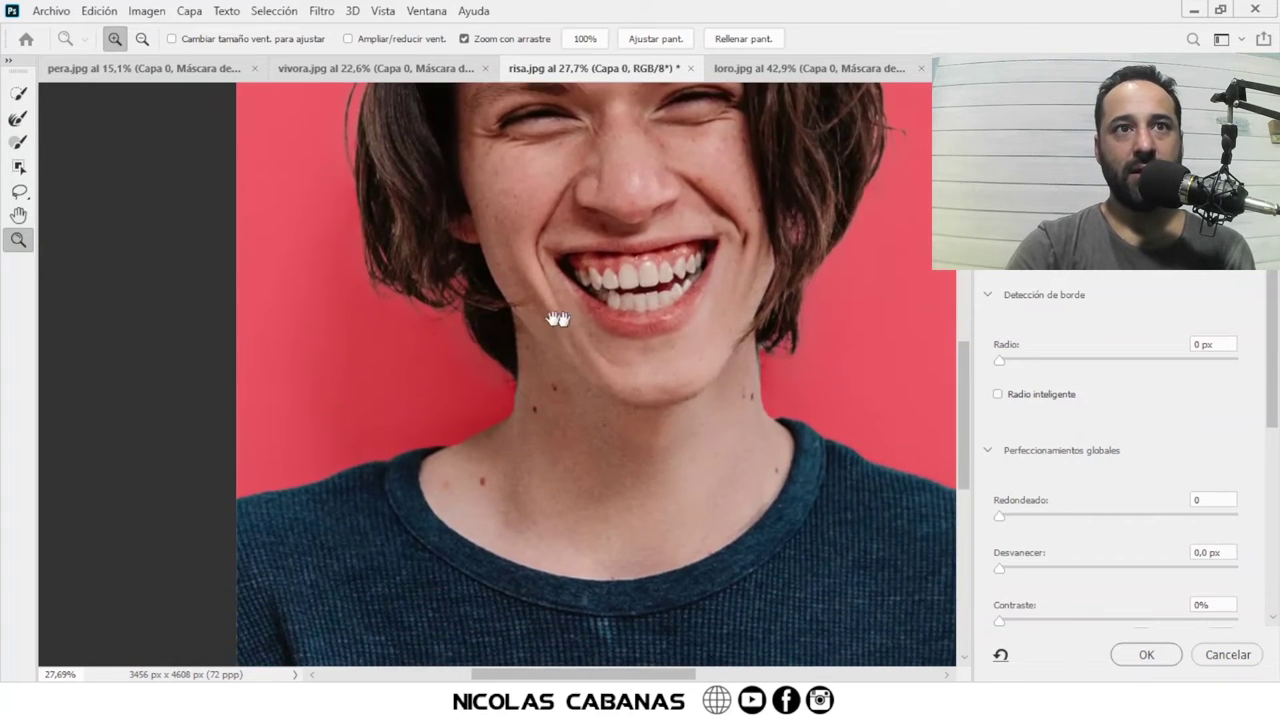
{"action": "mouse_move", "coordinate": [558, 319]}
{"action": "left_mouse_down"}
{"action": "mouse_move", "coordinate": [506, 329]}
{"action": "mouse_move", "coordinate": [537, 371]}
{"action": "left_mouse_up"}
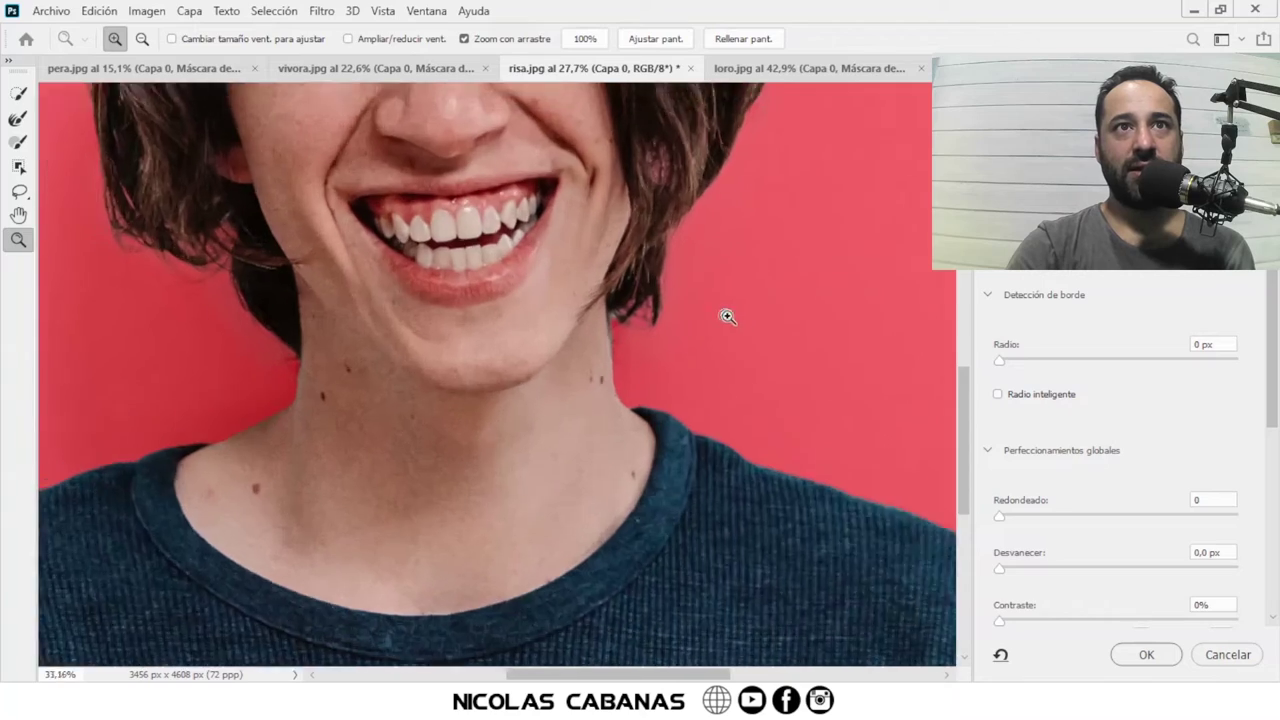
{"action": "left_click_drag", "start_coordinate": [622, 335], "coordinate": [634, 403]}
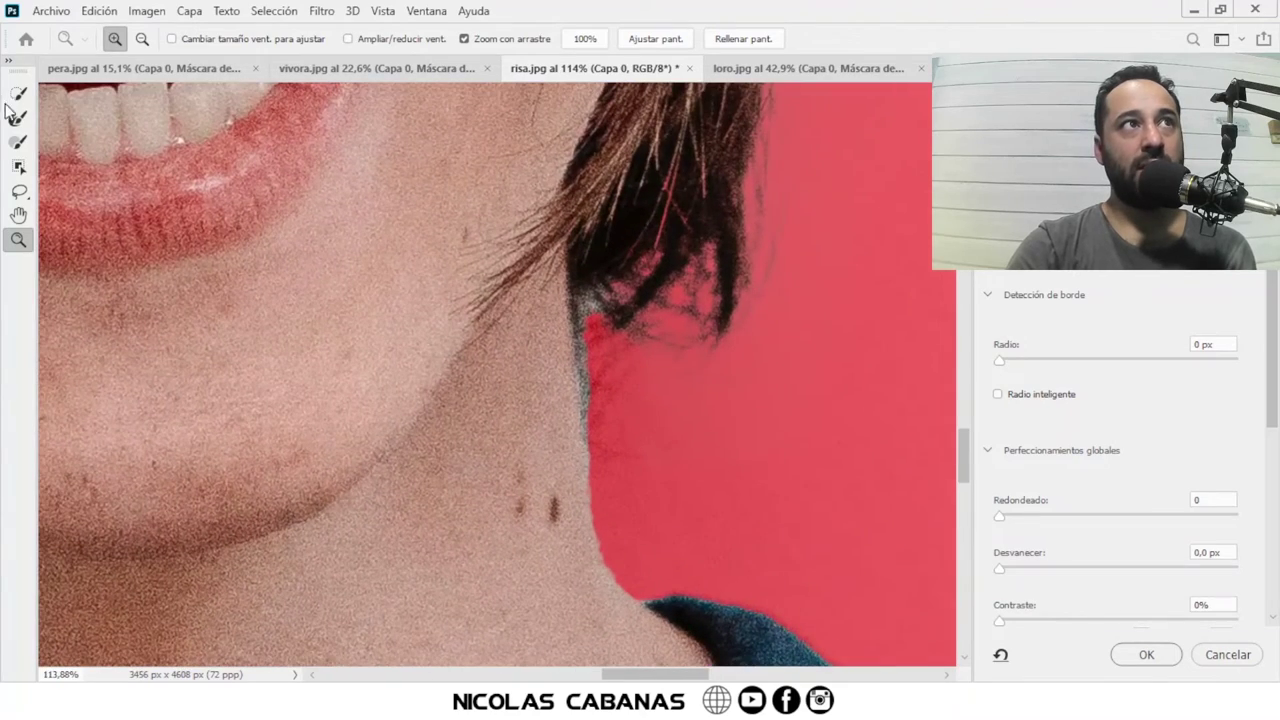
Step: Set the Refine Edge Brush to 83 px and paint the neck/hair fringe
{"action": "left_click", "coordinate": [12, 124]}
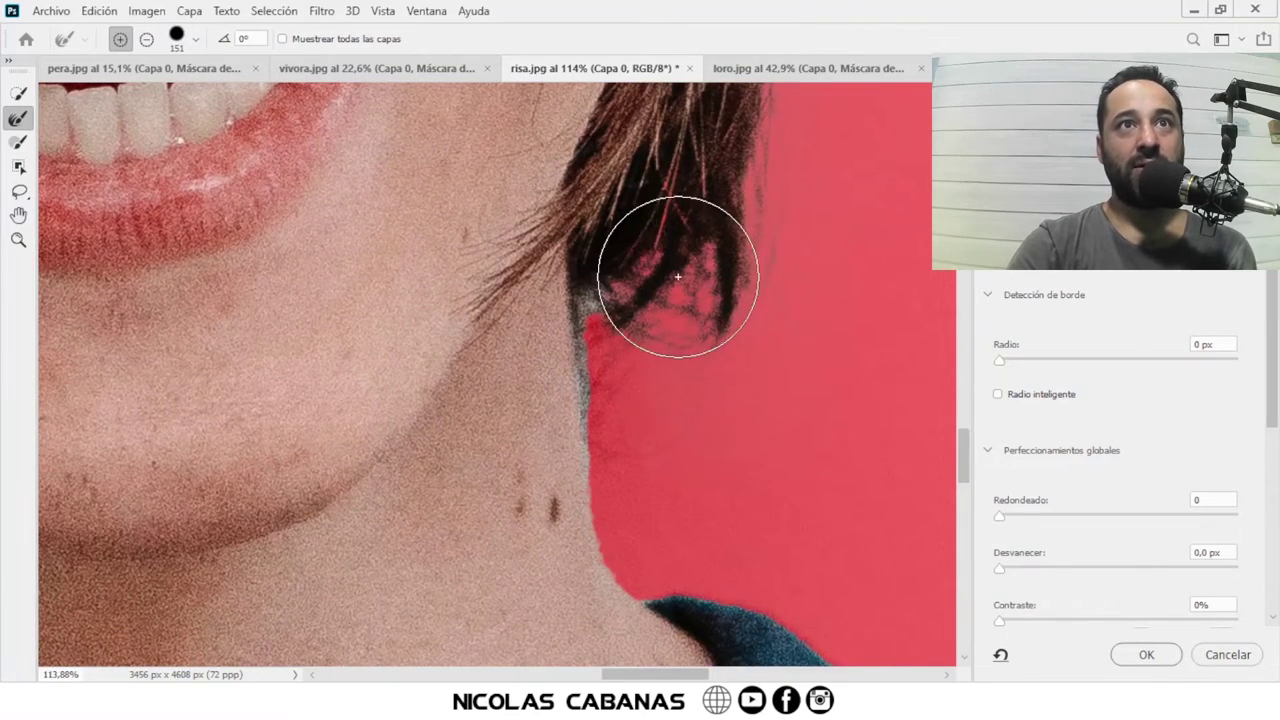
{"action": "right_click", "coordinate": [845, 297]}
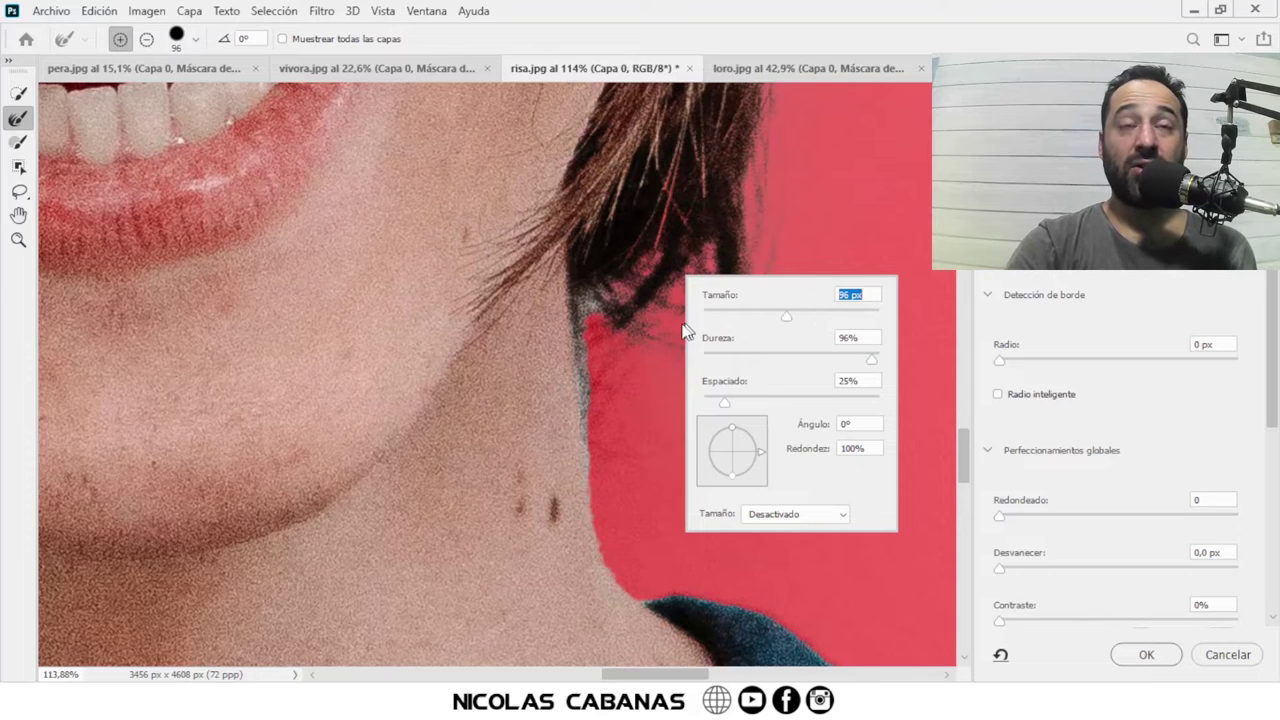
{"action": "left_click", "coordinate": [625, 418]}
{"action": "mouse_move", "coordinate": [622, 370]}
{"action": "left_mouse_down"}
{"action": "mouse_move", "coordinate": [614, 289]}
{"action": "mouse_move", "coordinate": [624, 455]}
{"action": "left_mouse_up"}
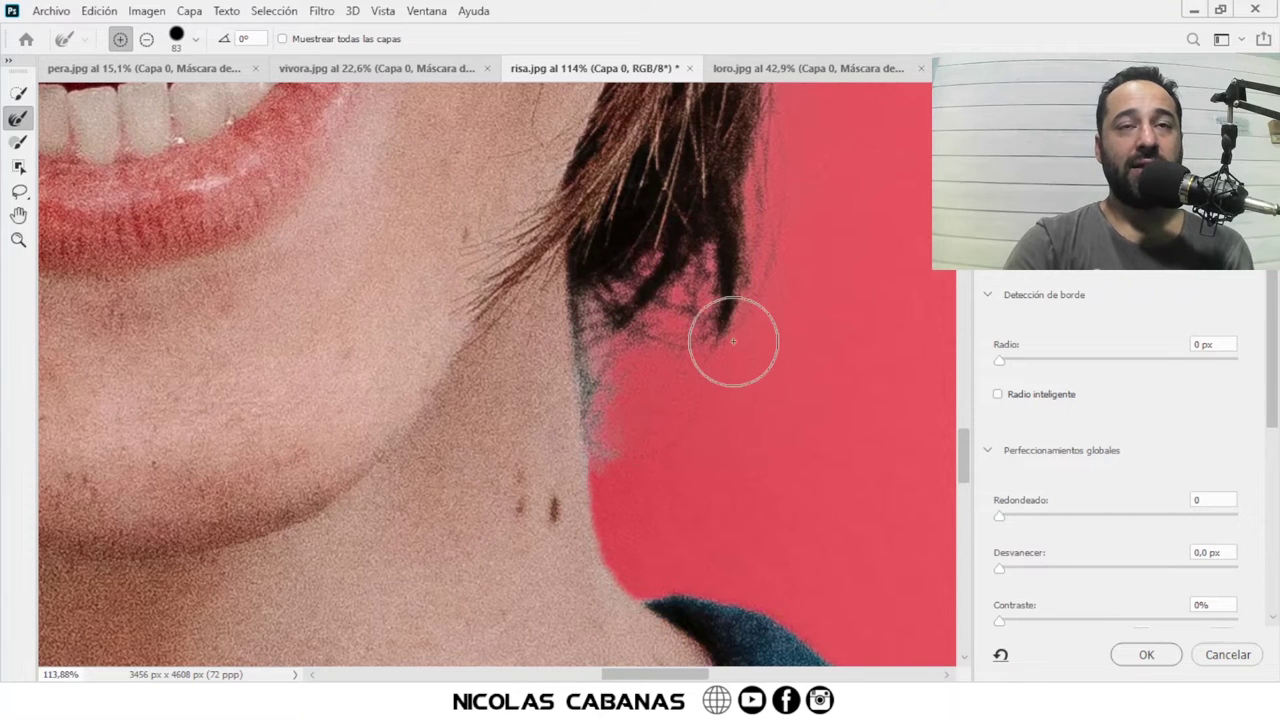
{"action": "left_click_drag", "start_coordinate": [734, 343], "coordinate": [758, 285]}
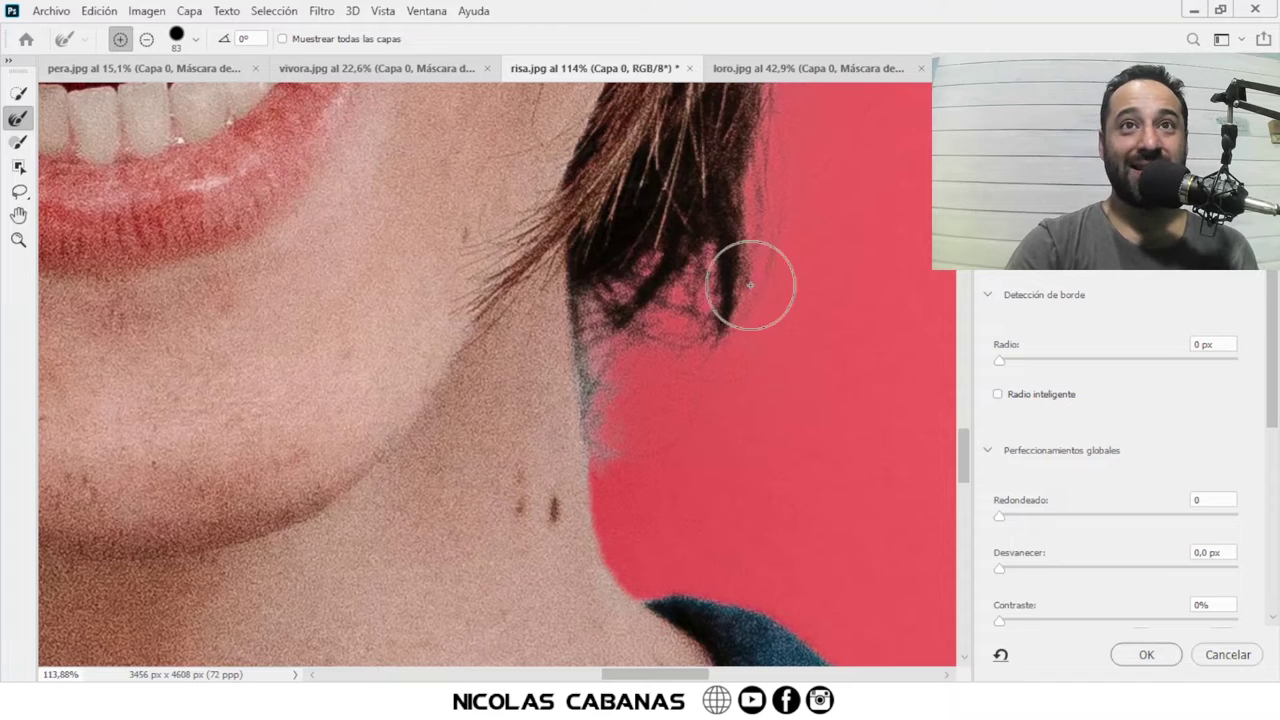
Step: Switch to subtract, shrink the brush to 72 px, zoom out, and return to add mode
{"action": "key", "text": "alt"}
{"action": "right_click", "coordinate": [716, 290], "text": "alt"}
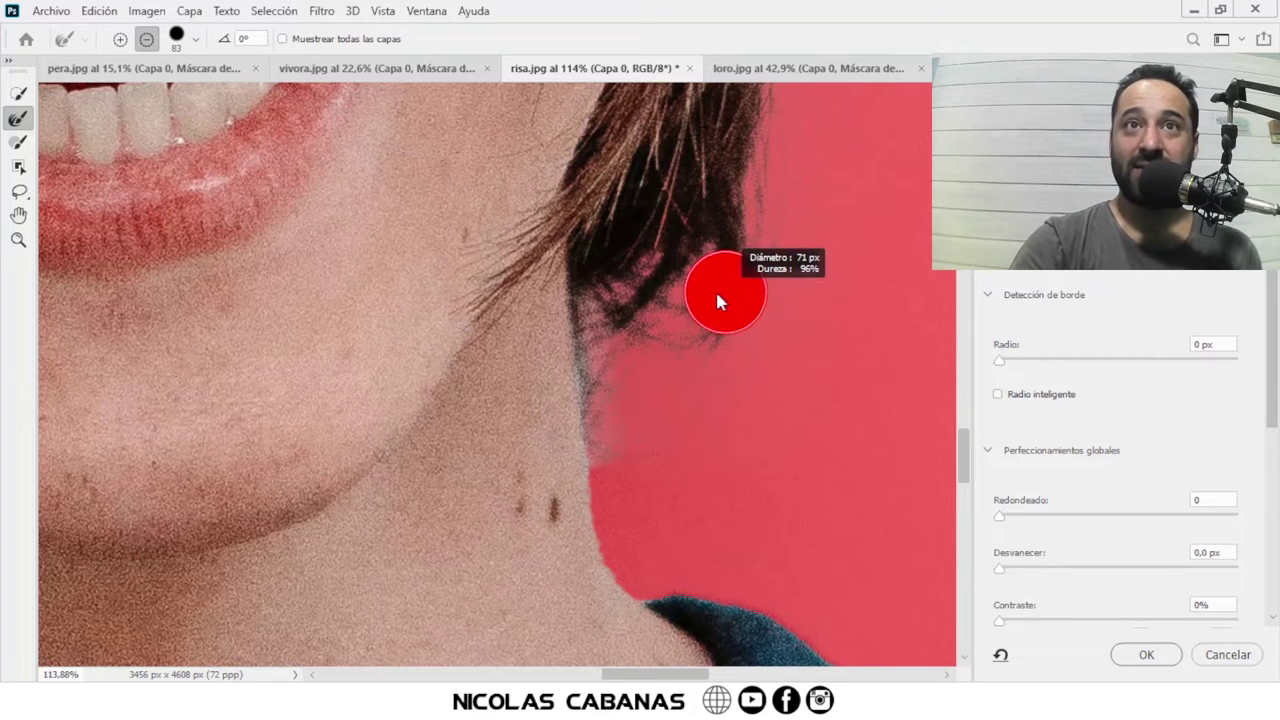
{"action": "mouse_move", "coordinate": [723, 298]}
{"action": "left_mouse_down"}
{"action": "mouse_move", "coordinate": [724, 279]}
{"action": "mouse_move", "coordinate": [725, 318]}
{"action": "mouse_move", "coordinate": [703, 309]}
{"action": "left_mouse_up"}
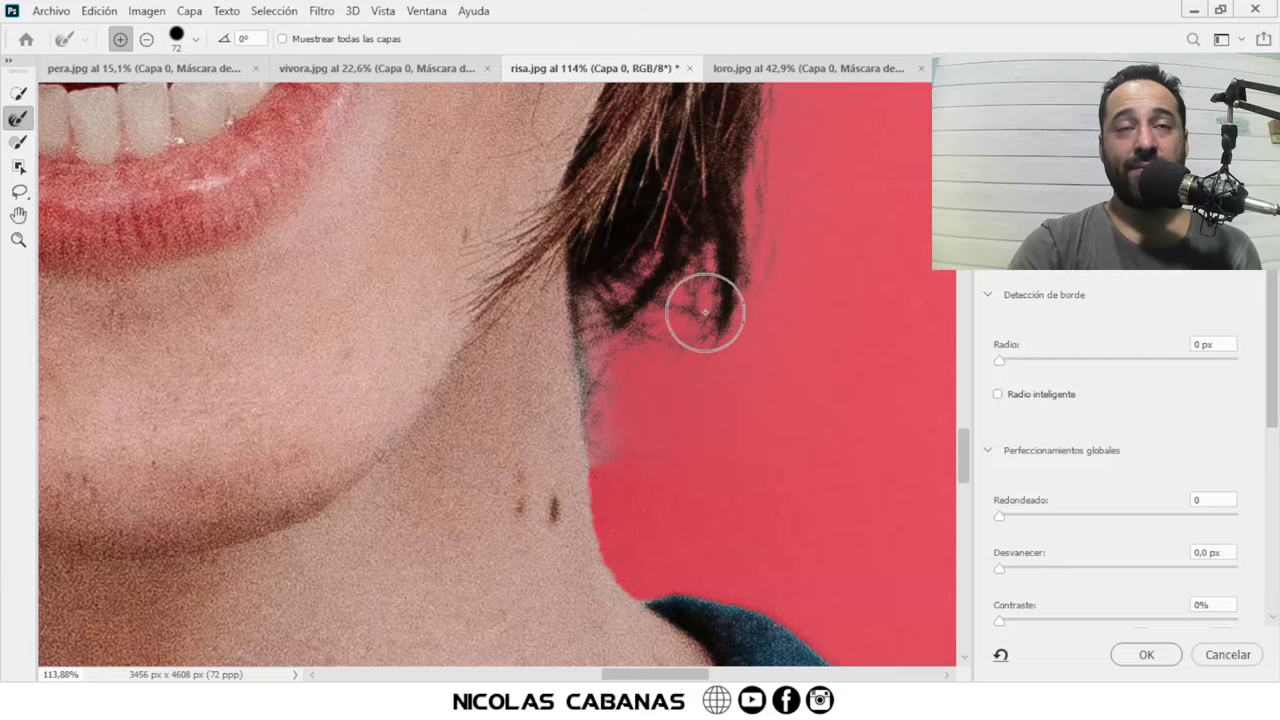
{"action": "scroll", "coordinate": [643, 363], "scroll_direction": "down", "scroll_amount": 3}
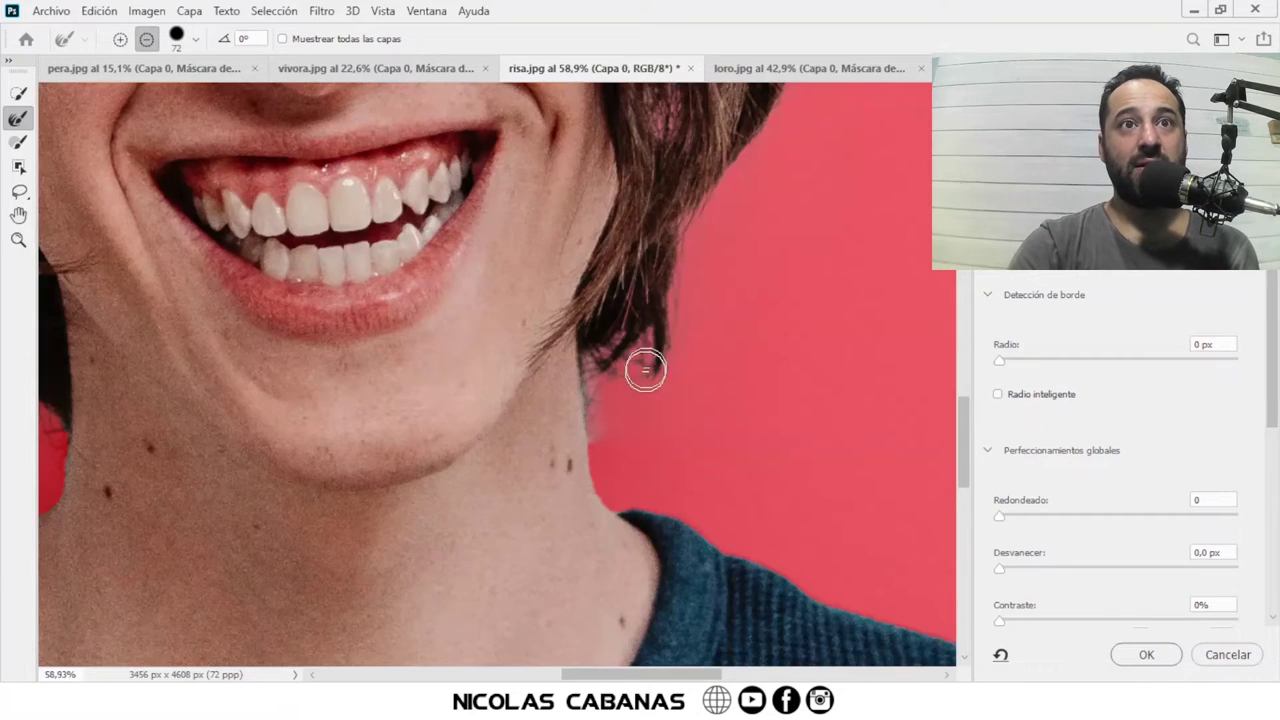
{"action": "scroll", "coordinate": [637, 340], "scroll_direction": "down", "scroll_amount": 1}
{"action": "scroll", "coordinate": [640, 349], "scroll_direction": "down", "scroll_amount": 1}
{"action": "scroll", "coordinate": [642, 342], "scroll_direction": "down", "scroll_amount": 1}
{"action": "scroll", "coordinate": [640, 330], "scroll_direction": "down", "scroll_amount": 2}
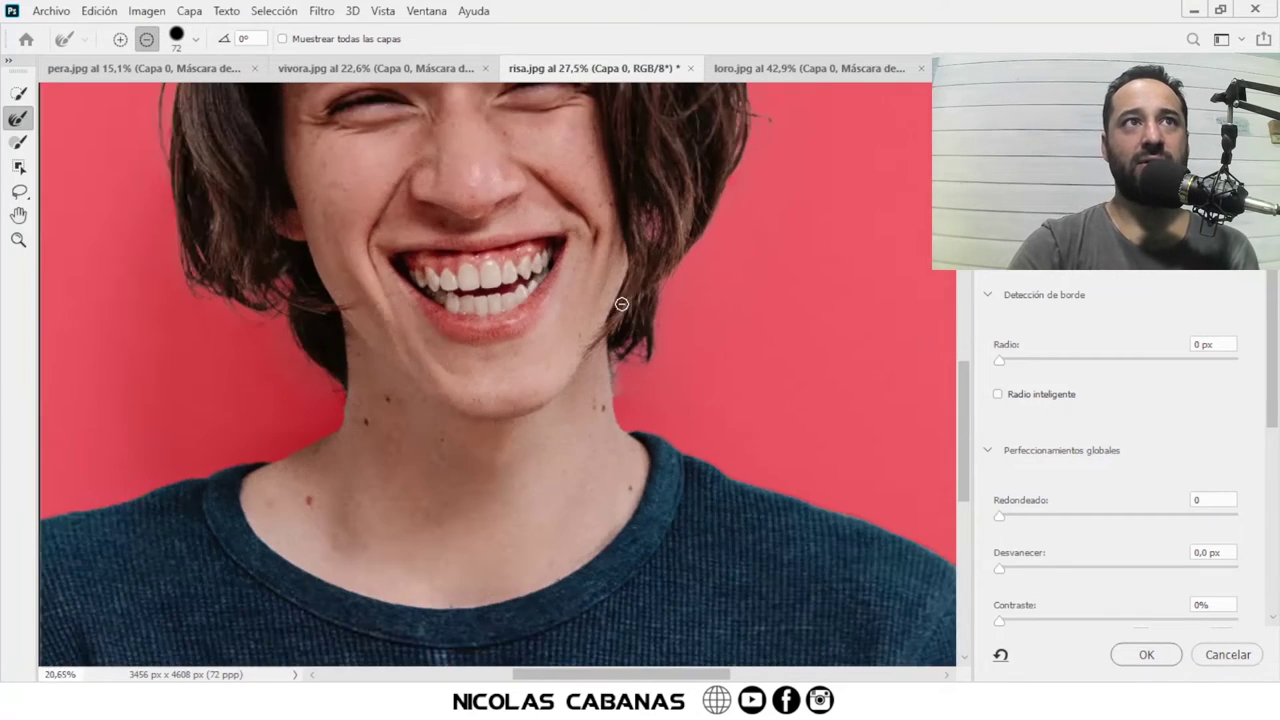
{"action": "scroll", "coordinate": [623, 300], "scroll_direction": "down", "scroll_amount": 2}
{"action": "scroll", "coordinate": [620, 300], "scroll_direction": "down", "scroll_amount": 1}
{"action": "scroll", "coordinate": [617, 302], "scroll_direction": "down", "scroll_amount": 1}
{"action": "key", "text": "alt"}
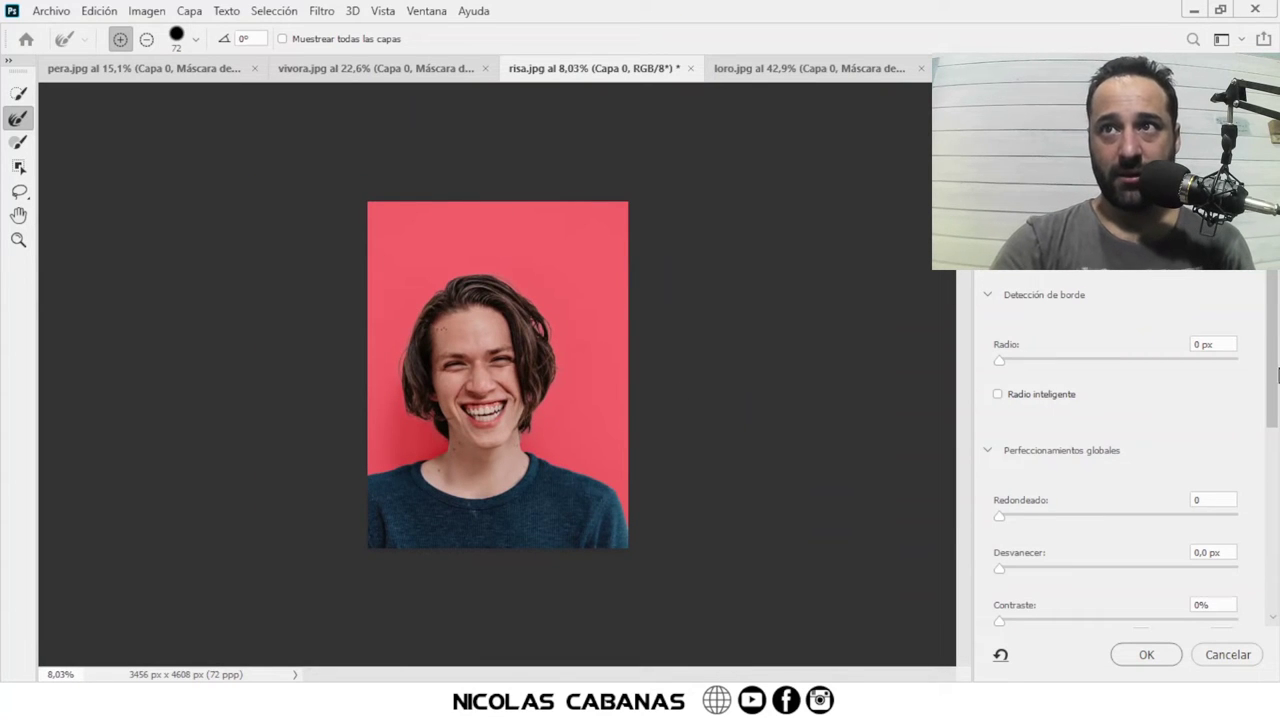
Step: Expand the Output Settings section and adjust the zoom on the man
{"action": "left_click_drag", "start_coordinate": [1272, 378], "coordinate": [1267, 612]}
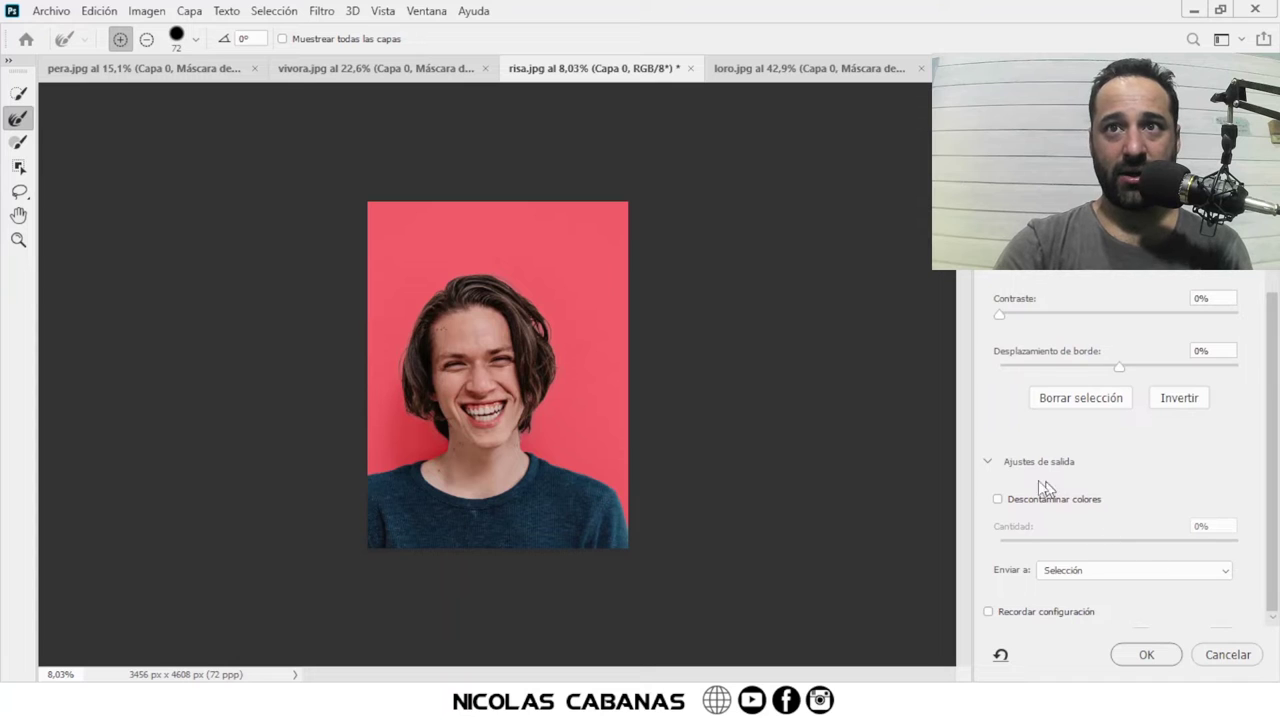
{"action": "left_click", "coordinate": [988, 463]}
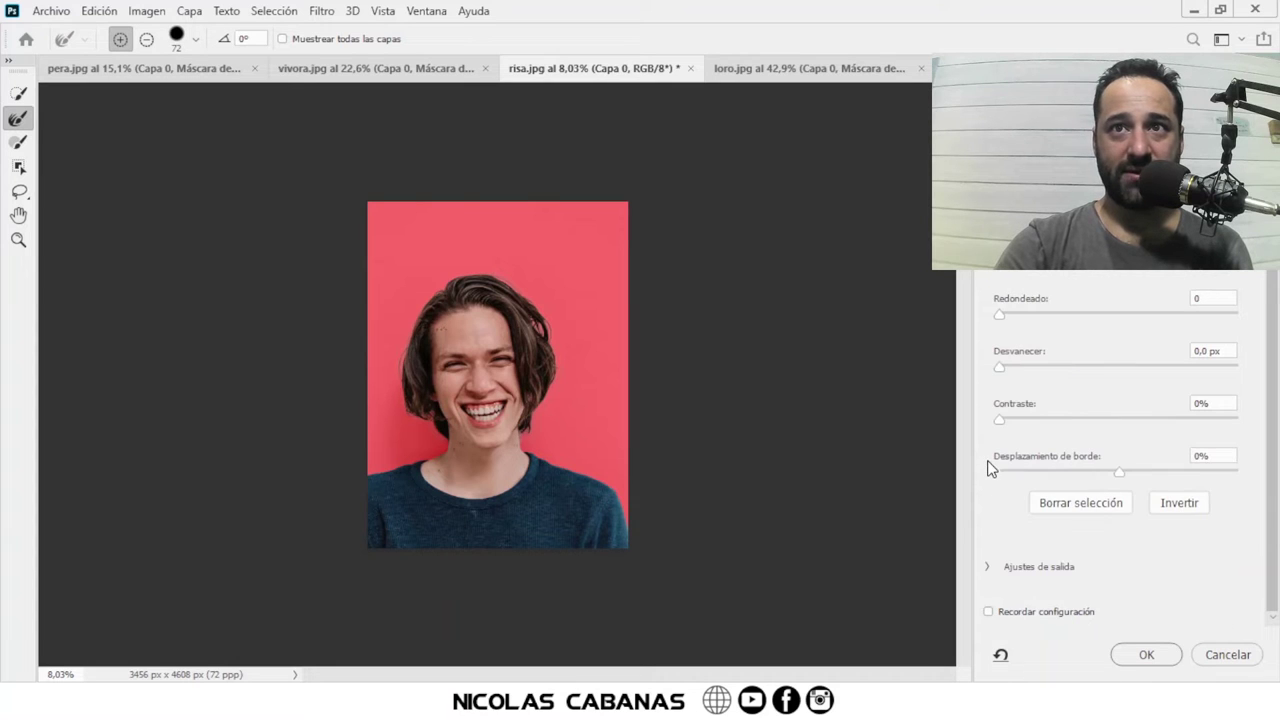
{"action": "left_click", "coordinate": [989, 566]}
{"action": "left_click", "coordinate": [18, 240]}
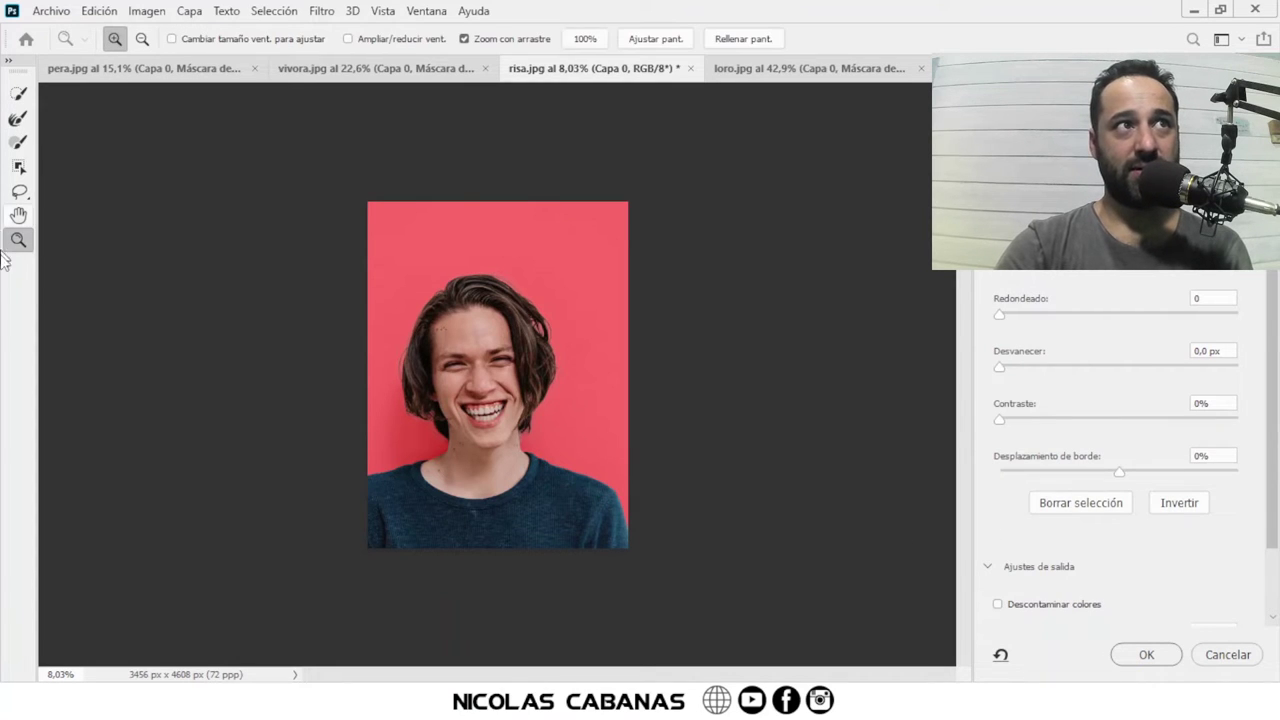
{"action": "mouse_move", "coordinate": [485, 383]}
{"action": "left_mouse_down"}
{"action": "mouse_move", "coordinate": [571, 403]}
{"action": "mouse_move", "coordinate": [596, 384]}
{"action": "left_mouse_up"}
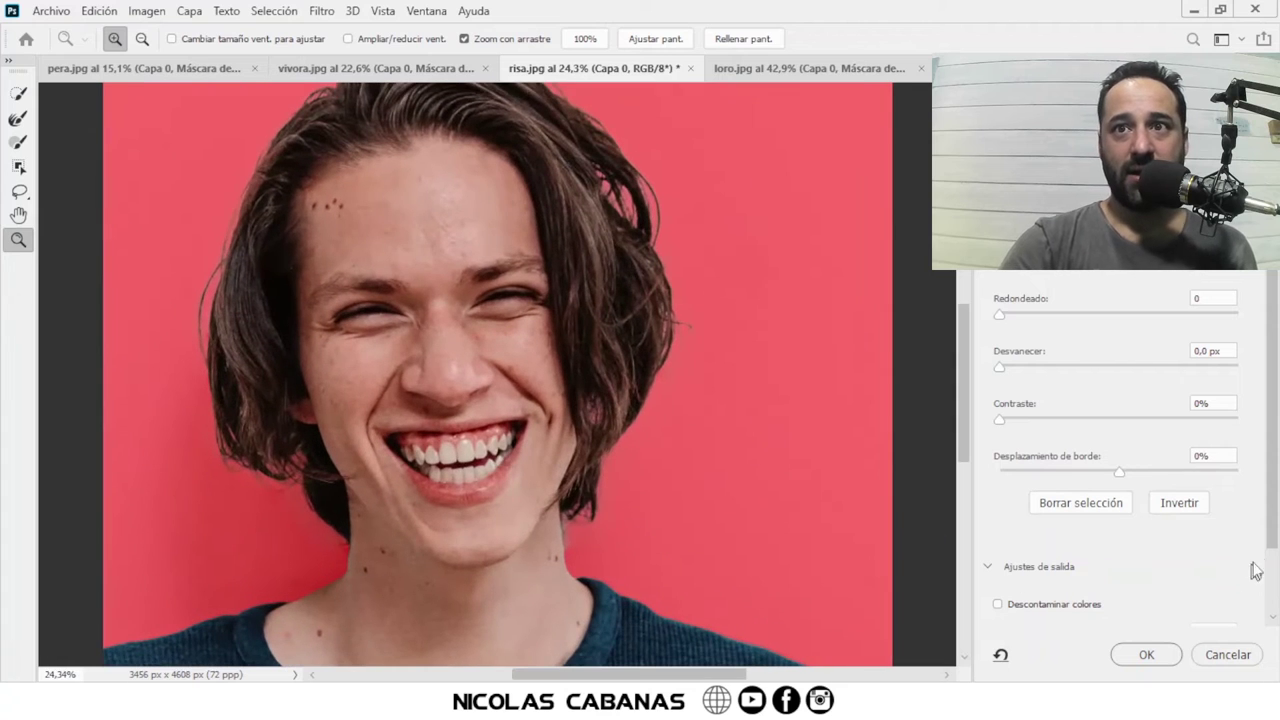
{"action": "scroll", "coordinate": [1039, 547], "scroll_direction": "down", "scroll_amount": 2}
{"action": "scroll", "coordinate": [1039, 547], "scroll_direction": "down", "scroll_amount": 1}
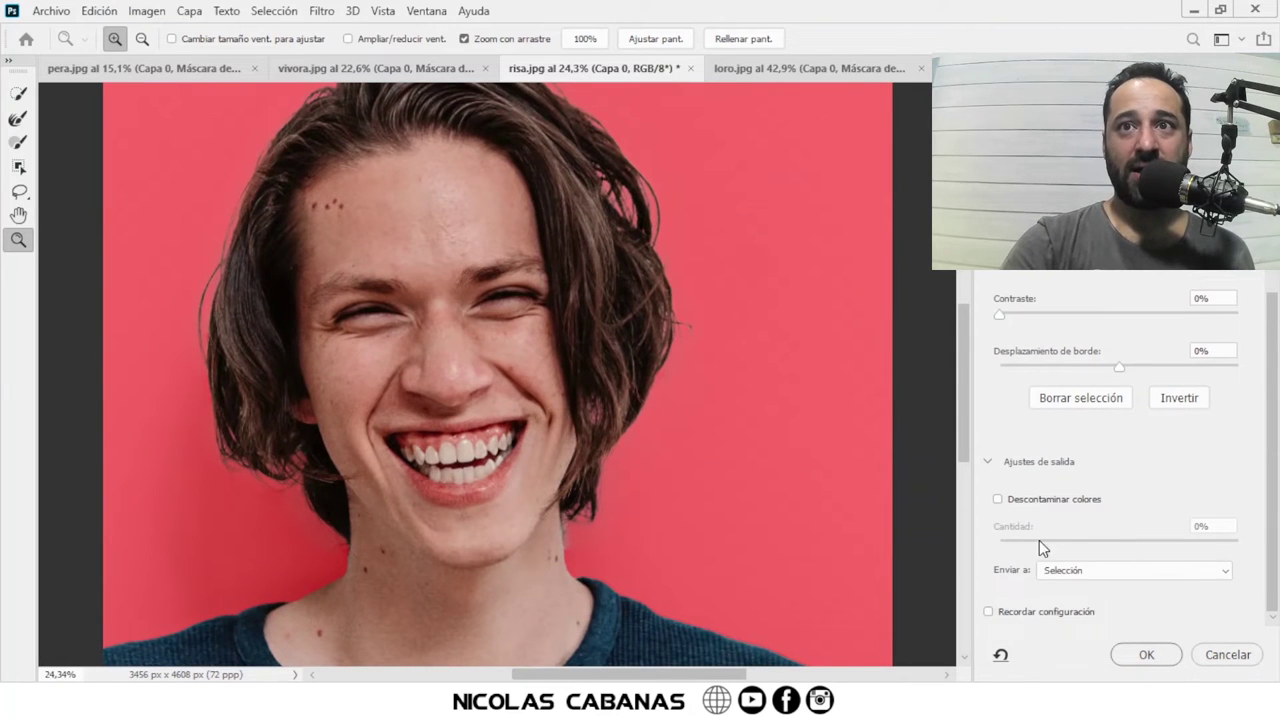
Step: Enable Decontaminate Colors at 54% and output to a new layer with layer mask
{"action": "left_click", "coordinate": [998, 500]}
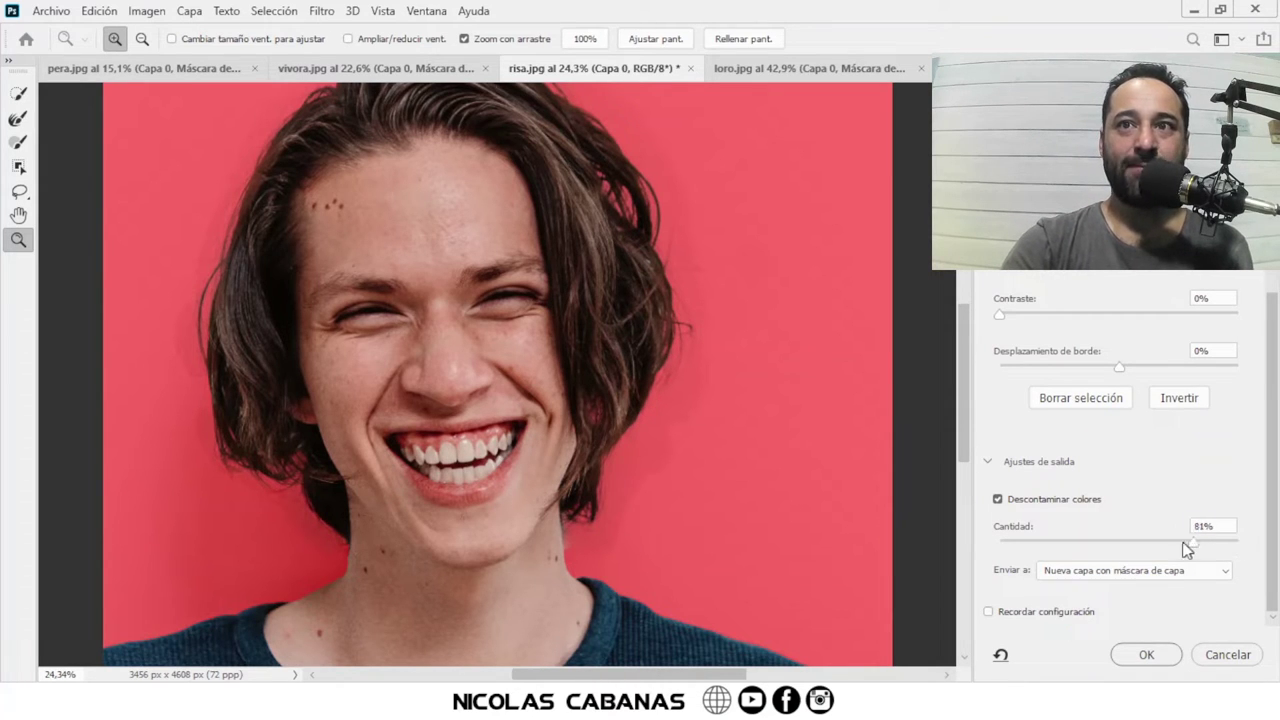
{"action": "left_click_drag", "start_coordinate": [1144, 542], "coordinate": [1140, 543]}
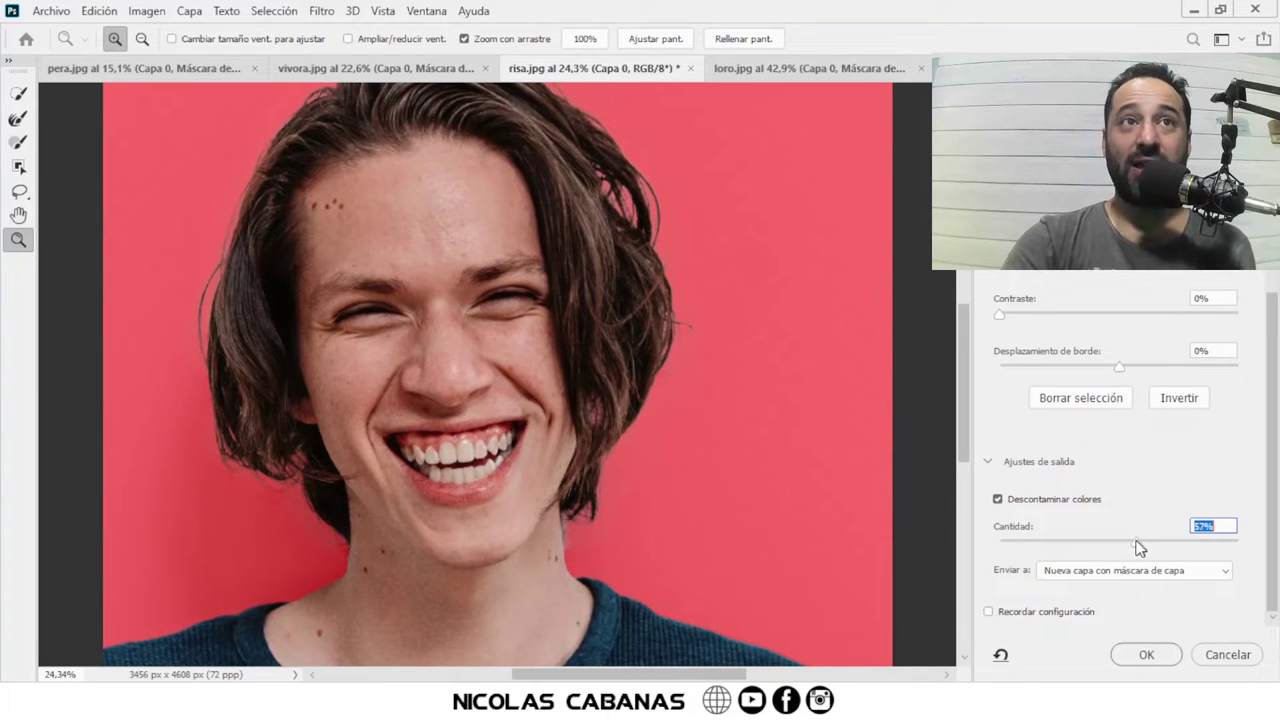
{"action": "left_click_drag", "start_coordinate": [1126, 542], "coordinate": [1129, 541]}
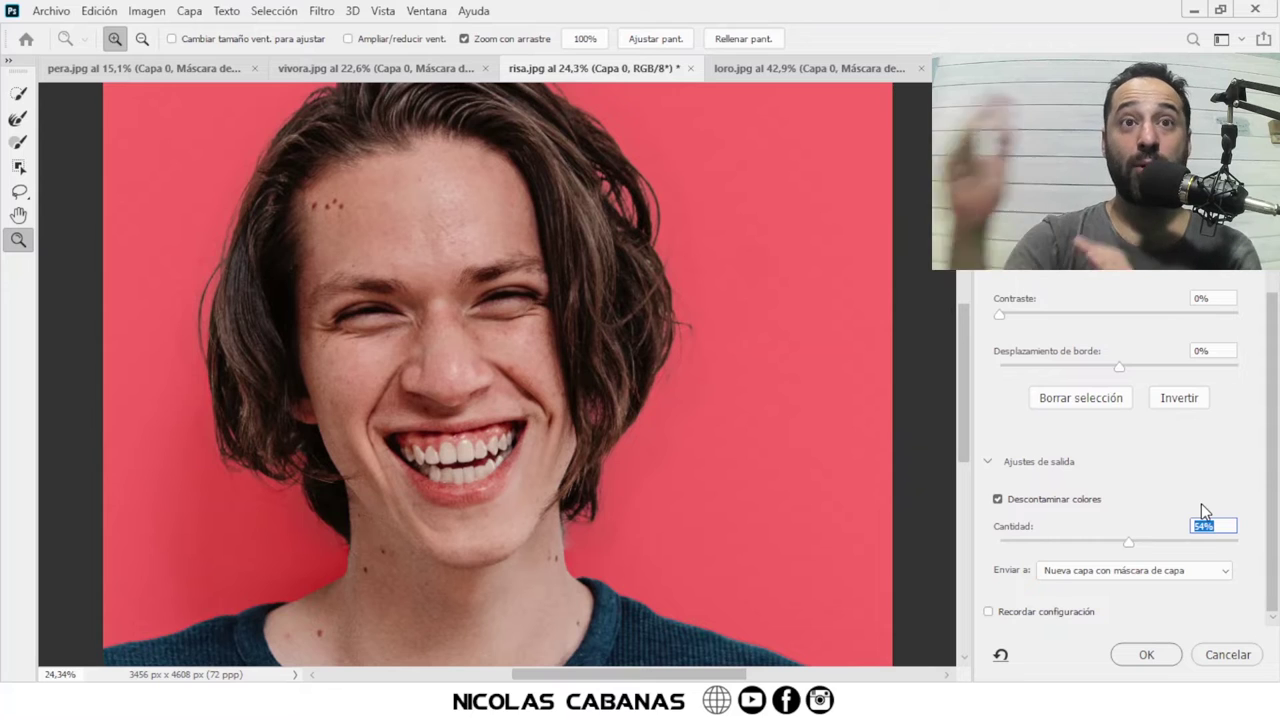
{"action": "left_click", "coordinate": [1067, 571]}
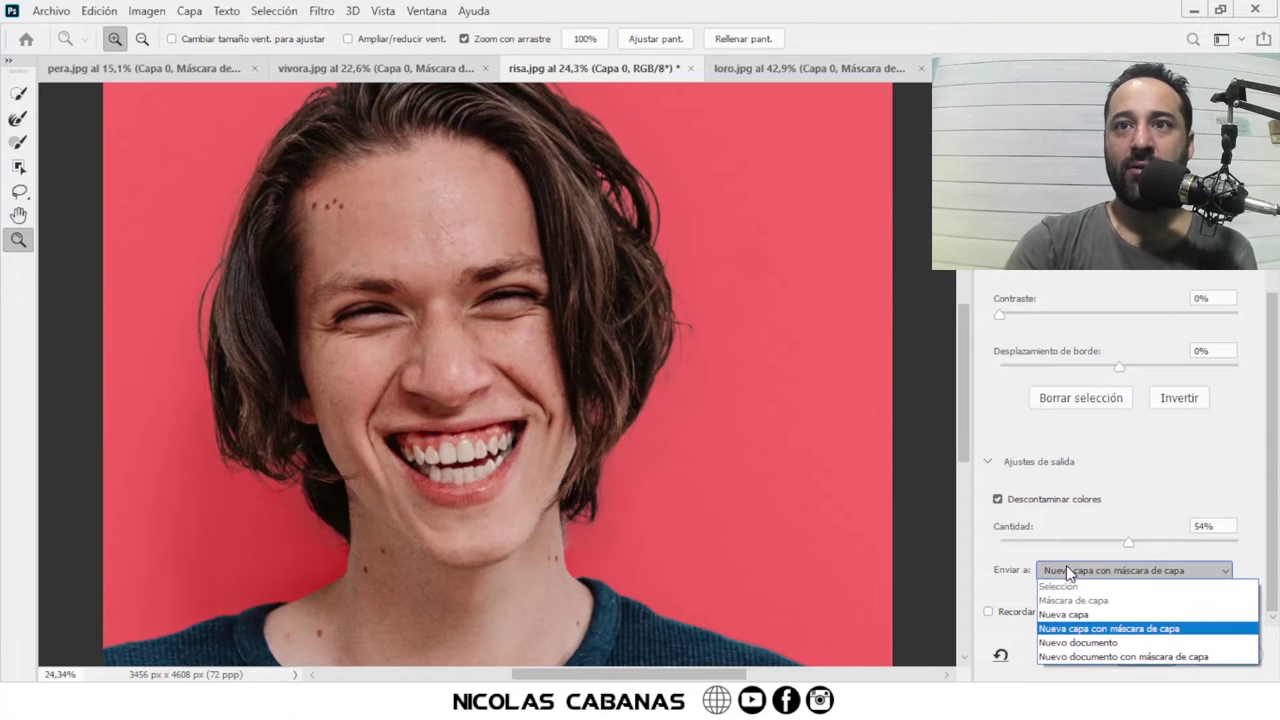
{"action": "left_click", "coordinate": [1181, 630]}
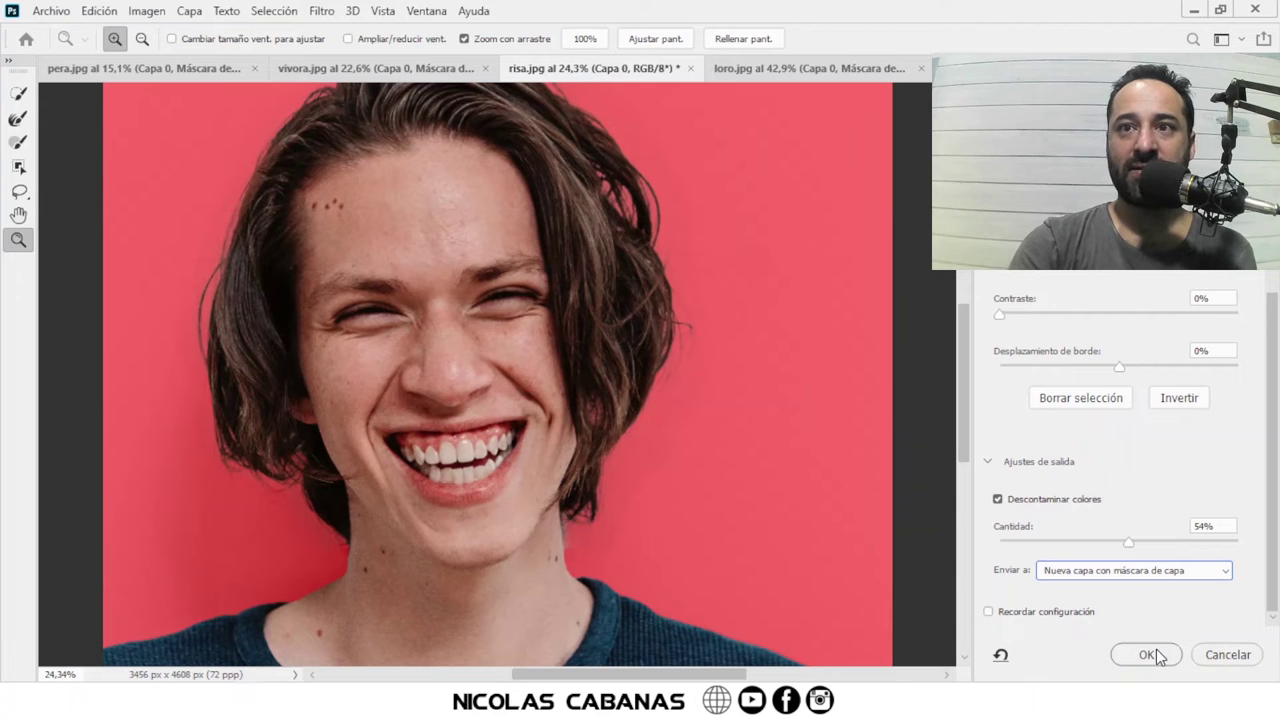
{"action": "left_click", "coordinate": [1152, 655]}
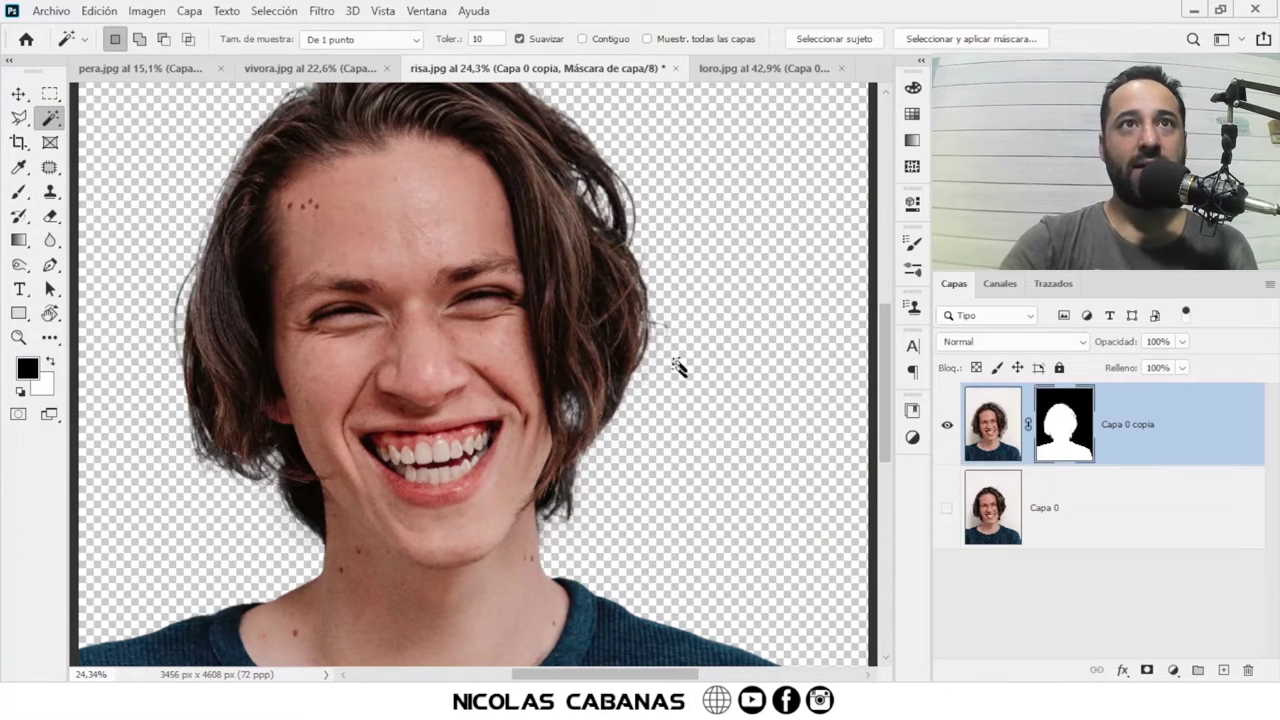
{"action": "key", "text": "z"}
{"action": "left_click_drag", "start_coordinate": [597, 323], "coordinate": [689, 349]}
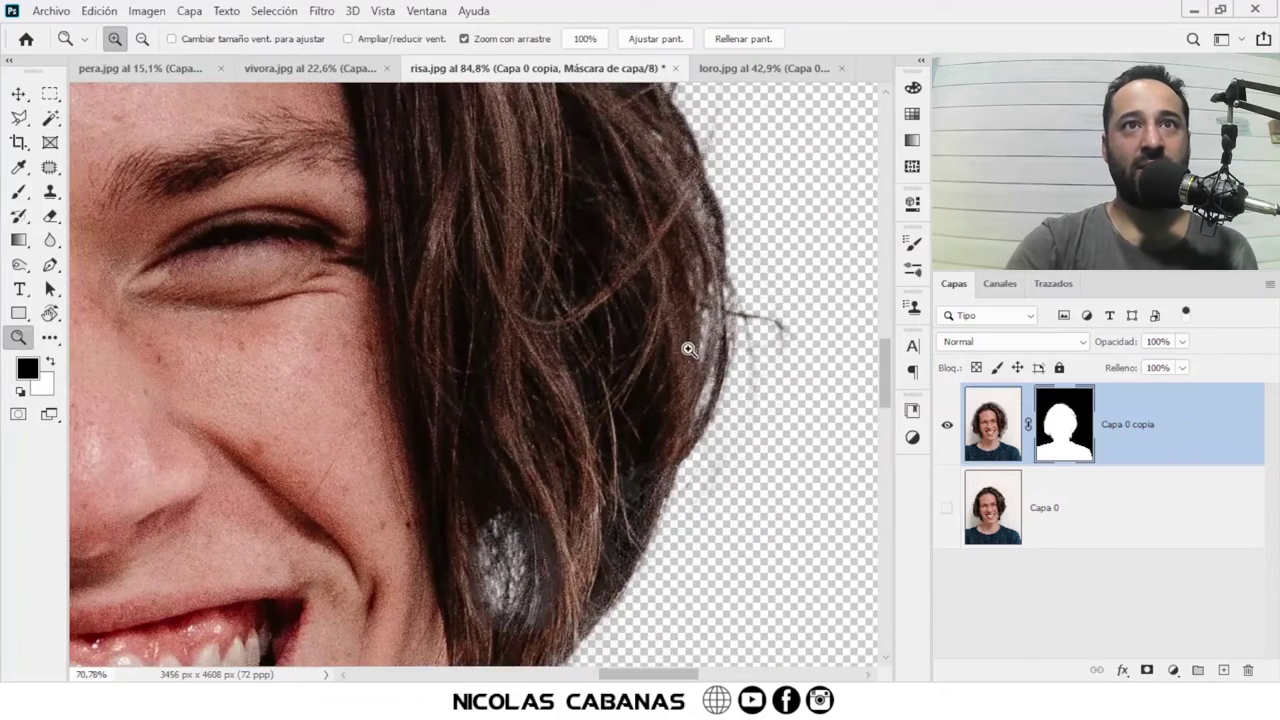
{"action": "mouse_move", "coordinate": [752, 231]}
{"action": "left_mouse_down"}
{"action": "mouse_move", "coordinate": [674, 334]}
{"action": "mouse_move", "coordinate": [579, 331]}
{"action": "mouse_move", "coordinate": [557, 280]}
{"action": "mouse_move", "coordinate": [602, 423]}
{"action": "mouse_move", "coordinate": [477, 289]}
{"action": "mouse_move", "coordinate": [509, 289]}
{"action": "left_mouse_up"}
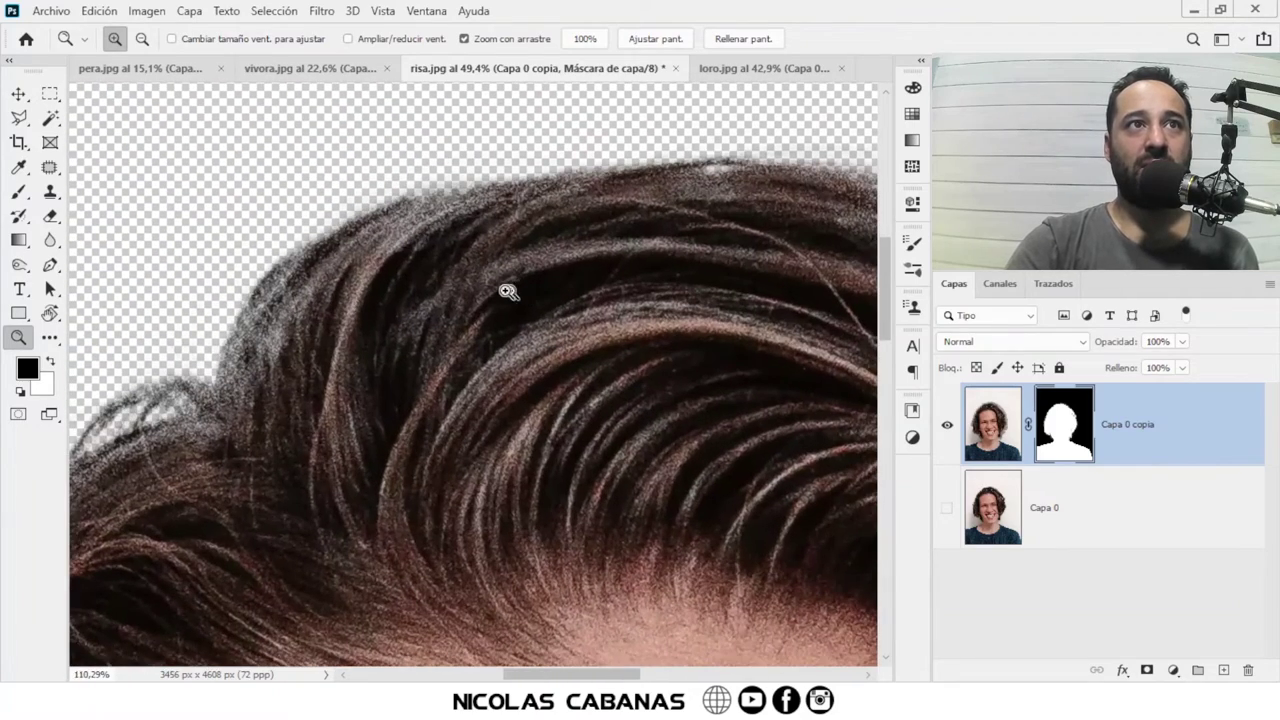
{"action": "mouse_move", "coordinate": [248, 355]}
{"action": "left_mouse_down"}
{"action": "mouse_move", "coordinate": [394, 382]}
{"action": "mouse_move", "coordinate": [371, 528]}
{"action": "mouse_move", "coordinate": [423, 229]}
{"action": "left_mouse_up"}
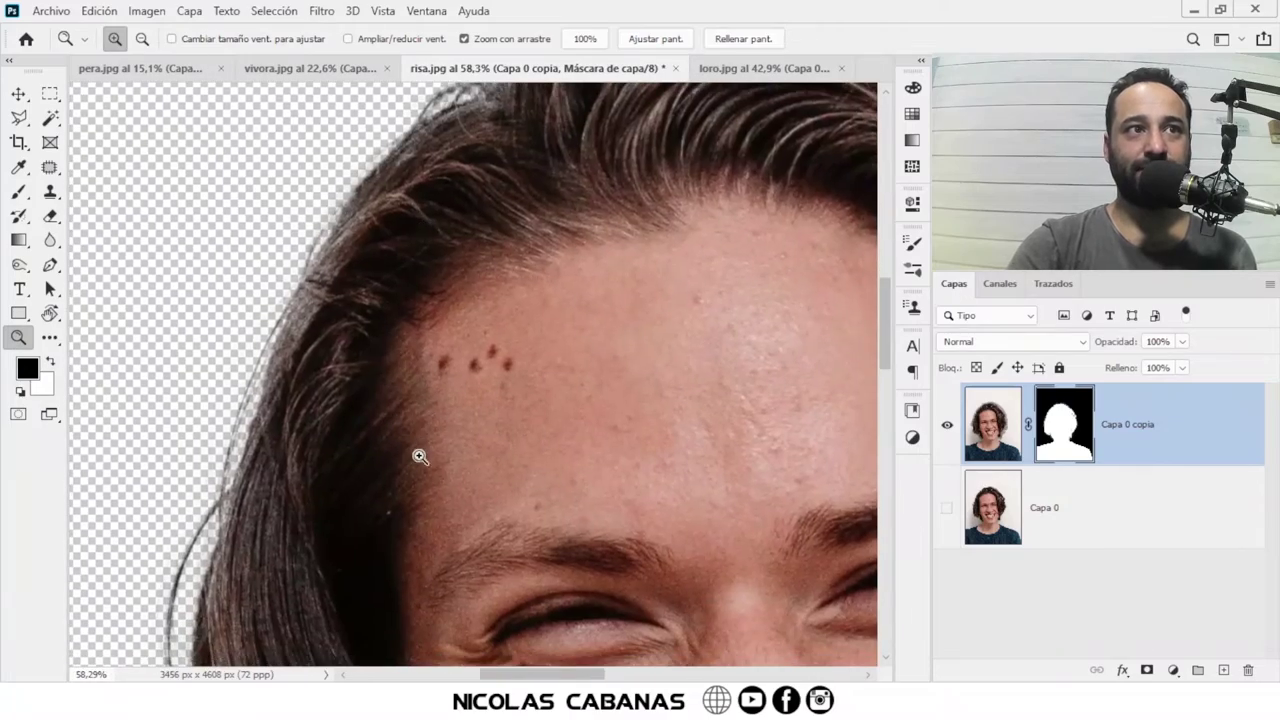
{"action": "left_click_drag", "start_coordinate": [454, 450], "coordinate": [449, 314]}
{"action": "mouse_move", "coordinate": [557, 491]}
{"action": "left_mouse_down"}
{"action": "mouse_move", "coordinate": [400, 531]}
{"action": "mouse_move", "coordinate": [303, 582]}
{"action": "mouse_move", "coordinate": [329, 466]}
{"action": "left_mouse_up"}
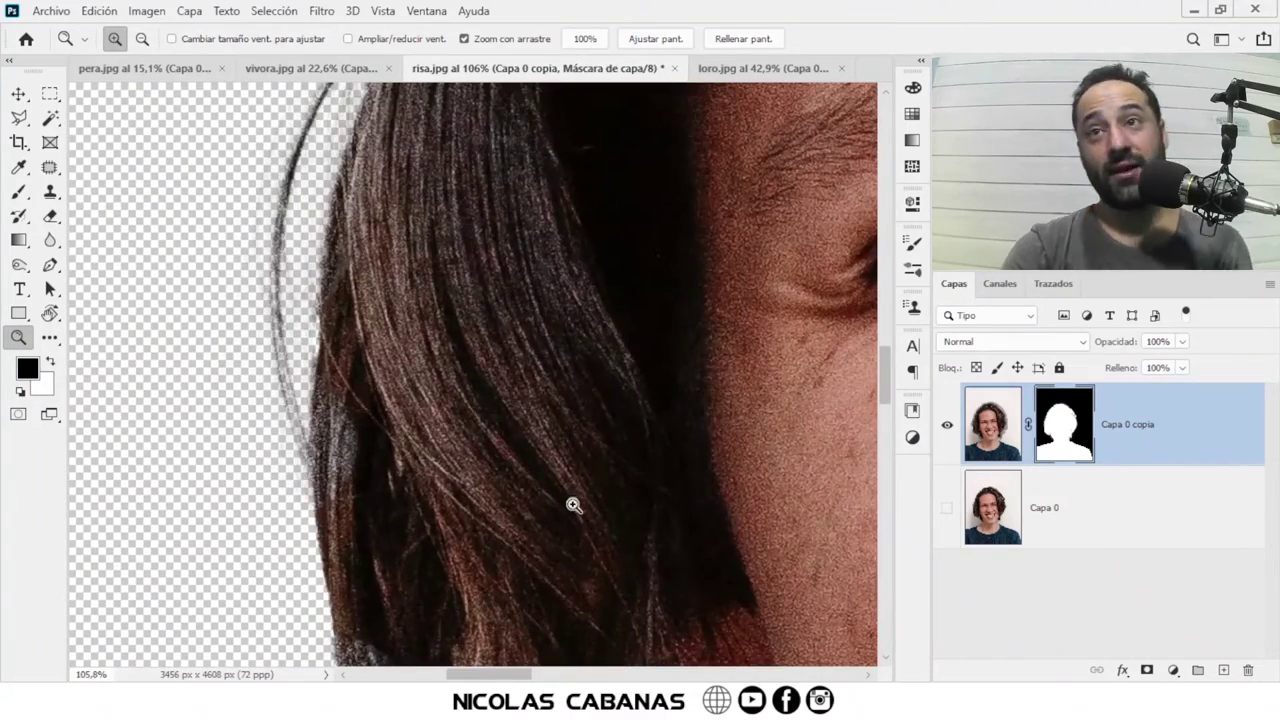
{"action": "mouse_move", "coordinate": [571, 506]}
{"action": "left_mouse_down"}
{"action": "mouse_move", "coordinate": [576, 529]}
{"action": "mouse_move", "coordinate": [537, 449]}
{"action": "mouse_move", "coordinate": [509, 320]}
{"action": "mouse_move", "coordinate": [466, 509]}
{"action": "mouse_move", "coordinate": [518, 500]}
{"action": "mouse_move", "coordinate": [531, 474]}
{"action": "left_mouse_up"}
{"action": "left_click_drag", "start_coordinate": [746, 446], "coordinate": [540, 397]}
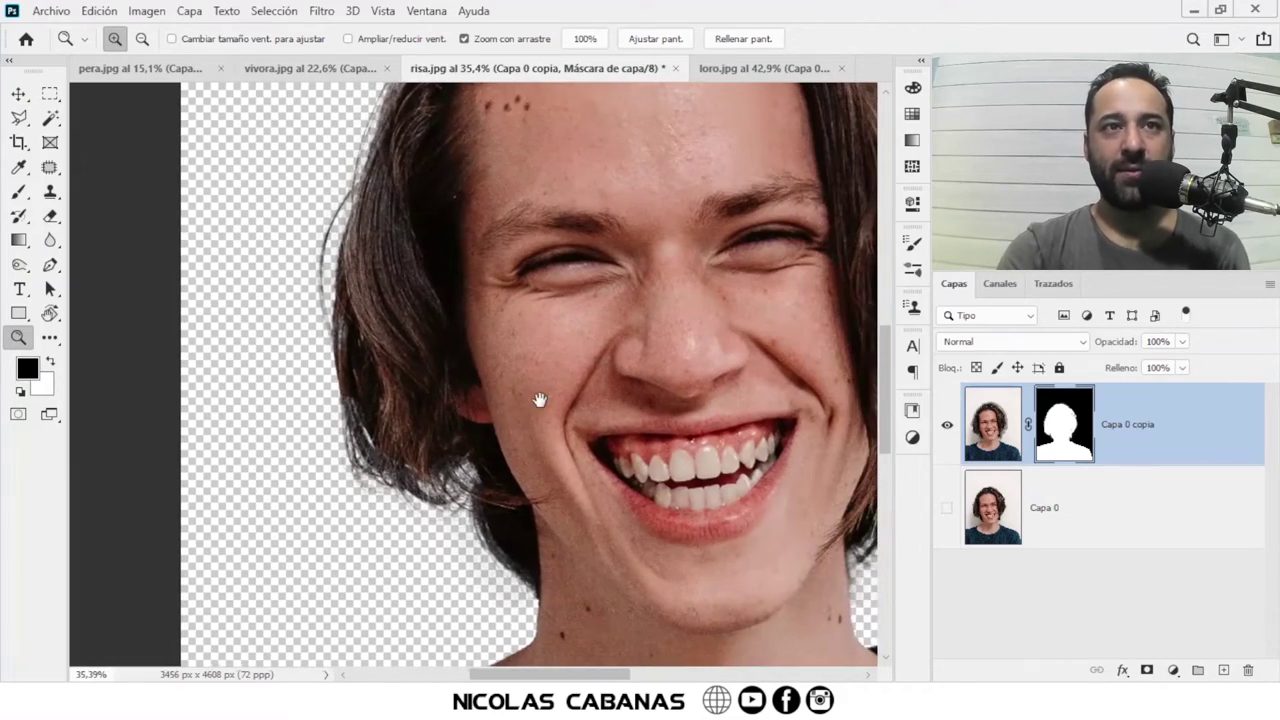
Step: Alt-click the mask thumbnail to inspect the mask's hair edge, then return to the photo
{"action": "key", "text": "alt"}
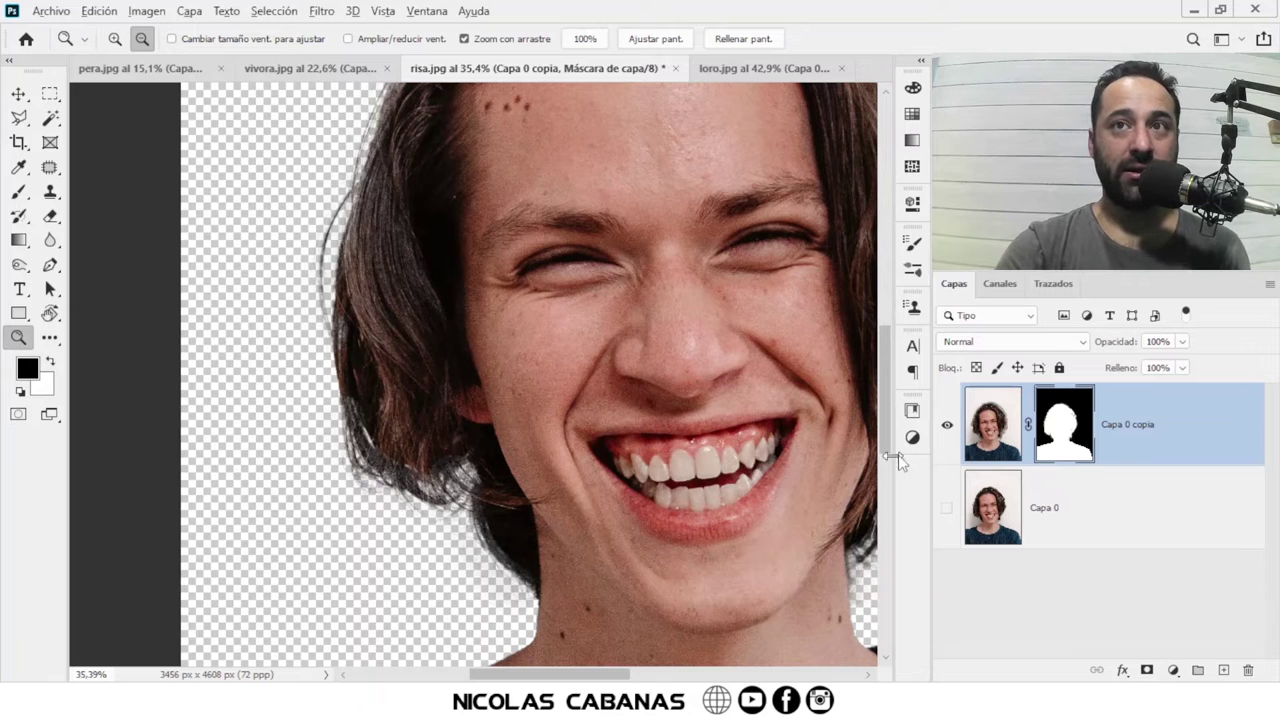
{"action": "left_click", "coordinate": [1062, 430], "text": "alt"}
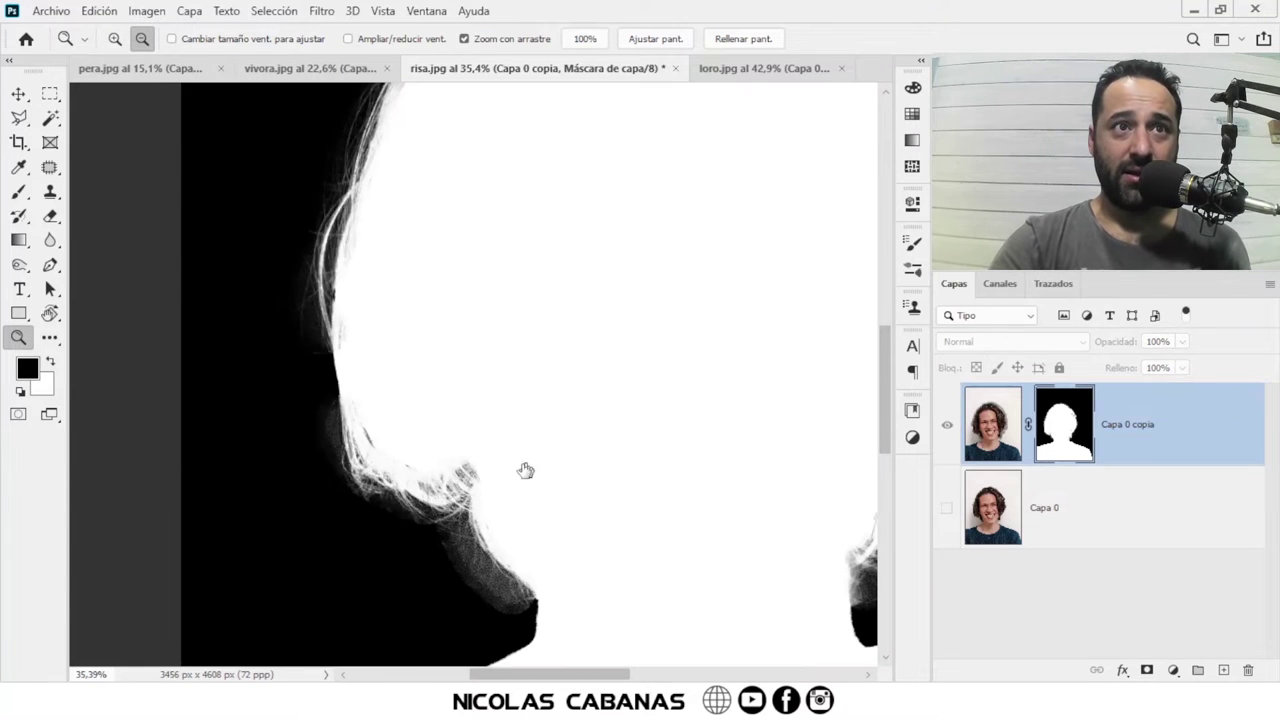
{"action": "left_click_drag", "start_coordinate": [505, 490], "coordinate": [580, 580]}
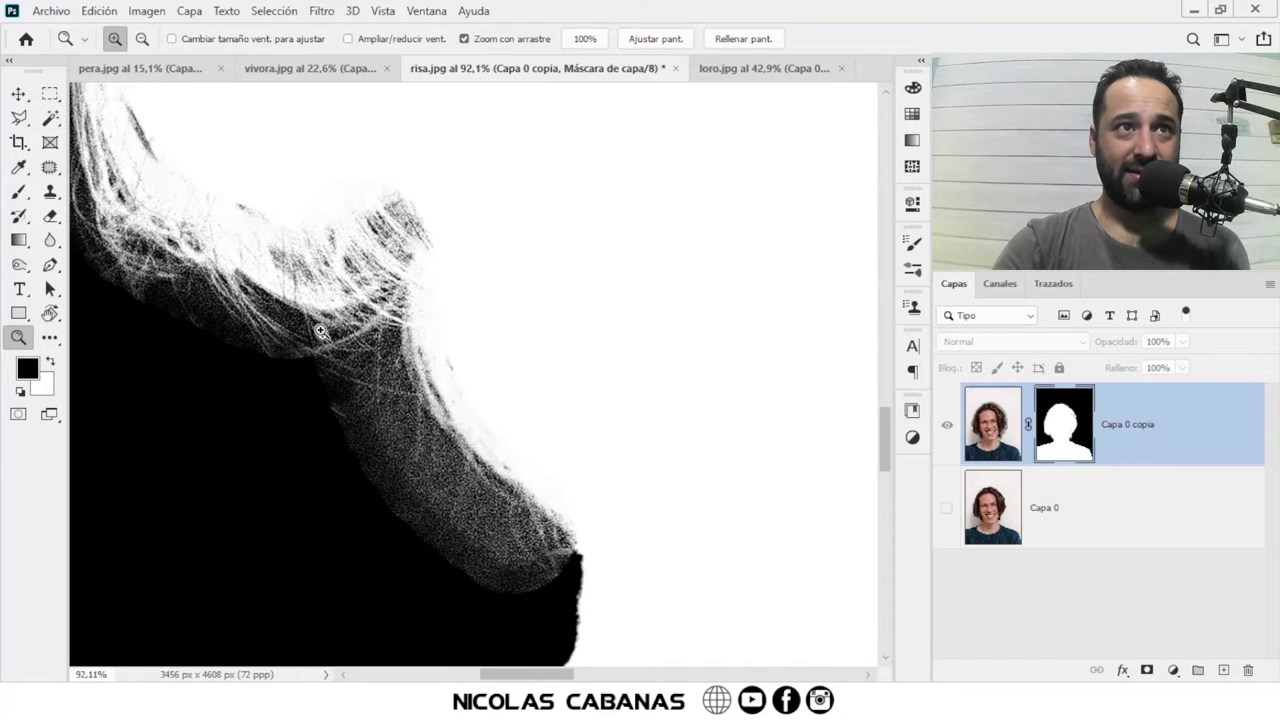
{"action": "scroll", "coordinate": [320, 330], "scroll_direction": "up", "scroll_amount": 2}
{"action": "scroll", "coordinate": [340, 268], "scroll_direction": "left", "scroll_amount": 3}
{"action": "left_click_drag", "start_coordinate": [537, 398], "coordinate": [589, 363]}
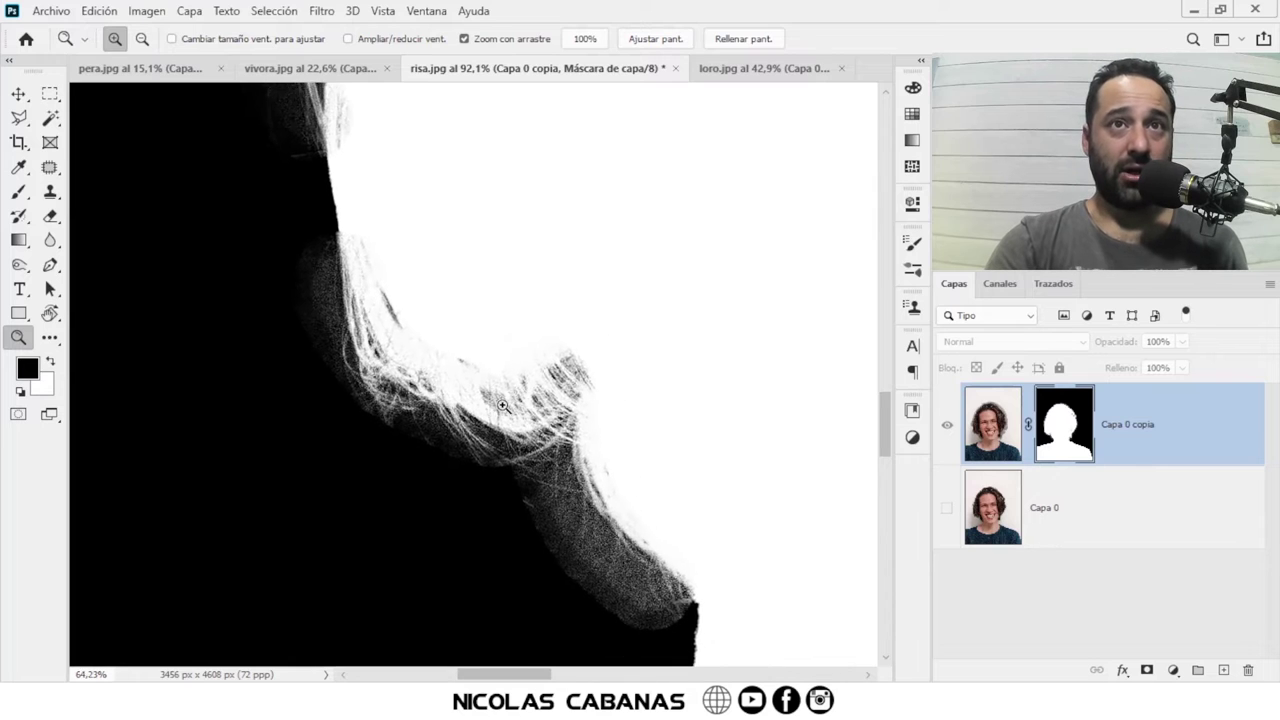
{"action": "key", "text": "alt"}
{"action": "left_click", "coordinate": [1068, 424], "text": "alt"}
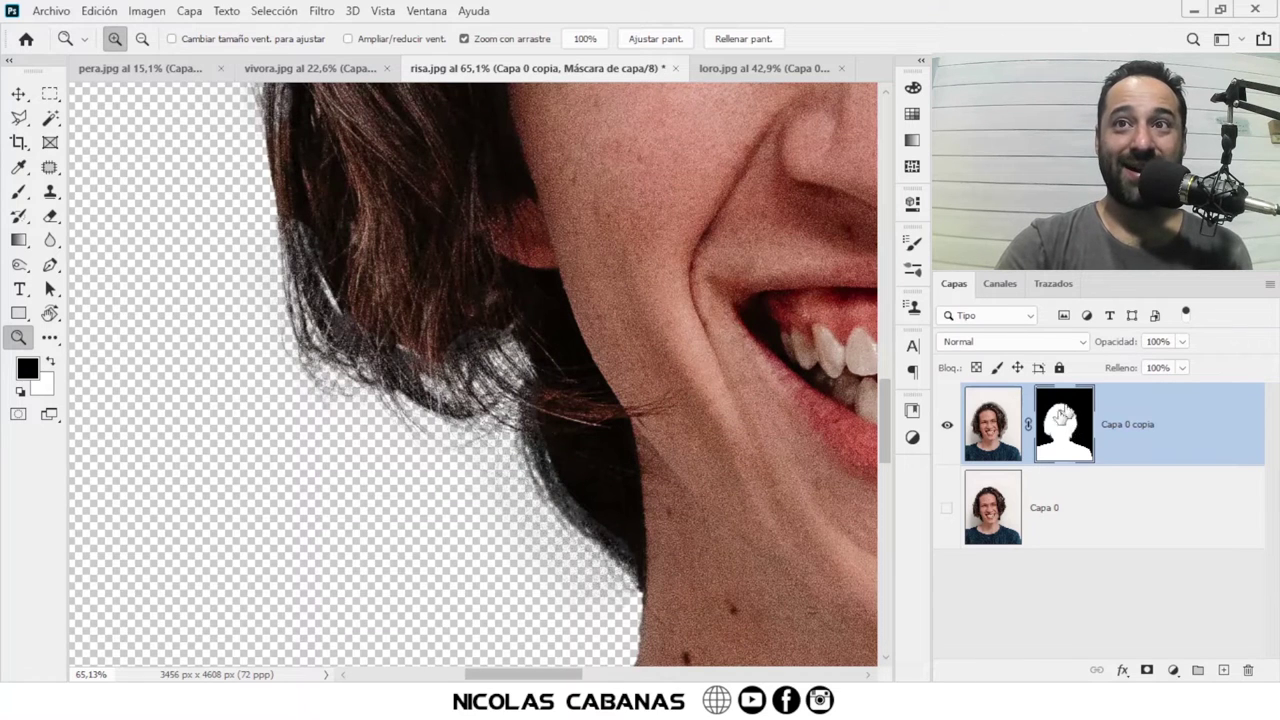
Step: Make the Capa 0 copia layer mask the editing target and bring up Image adjustments
{"action": "left_click", "coordinate": [1000, 432]}
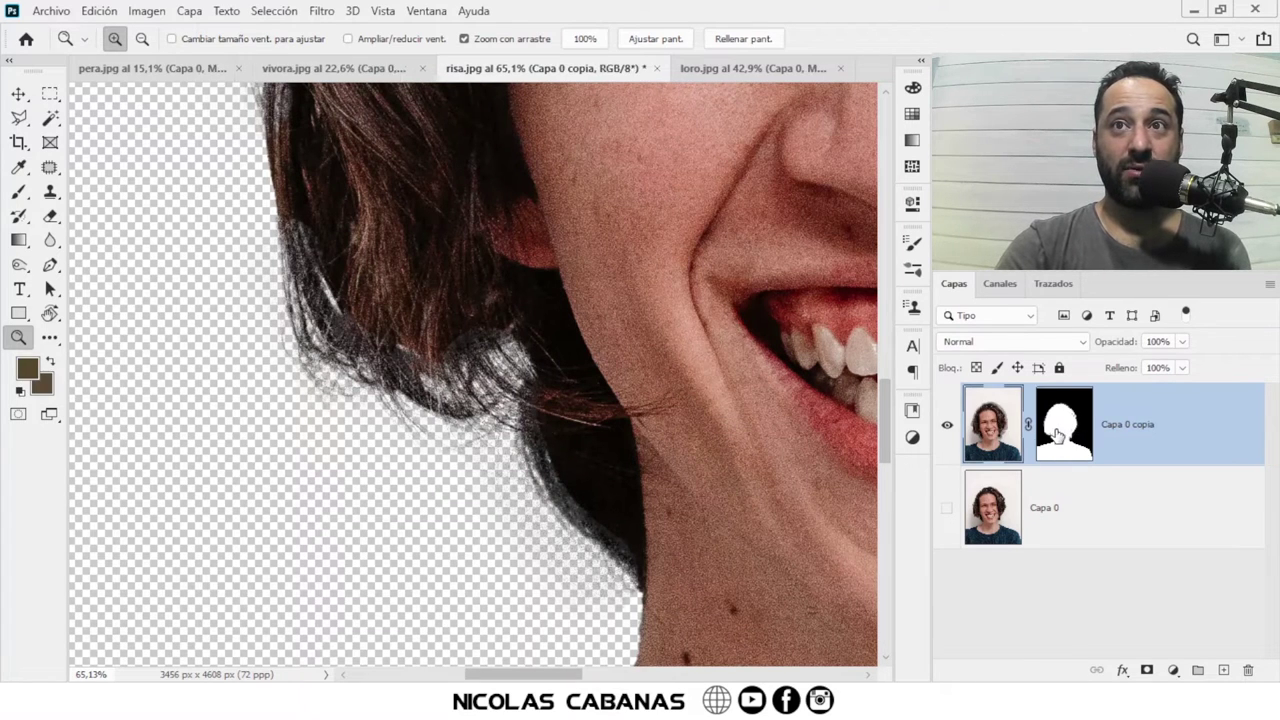
{"action": "left_click", "coordinate": [1058, 432]}
{"action": "left_click", "coordinate": [1005, 438]}
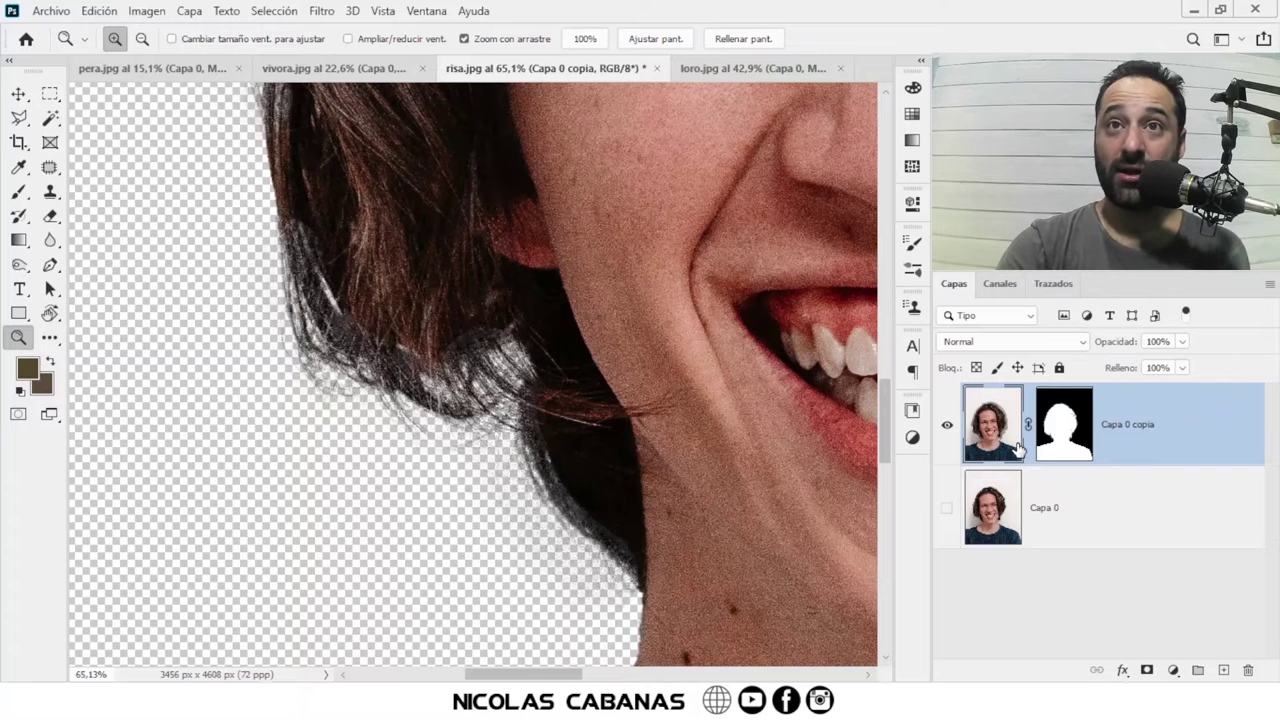
{"action": "left_click", "coordinate": [1065, 436]}
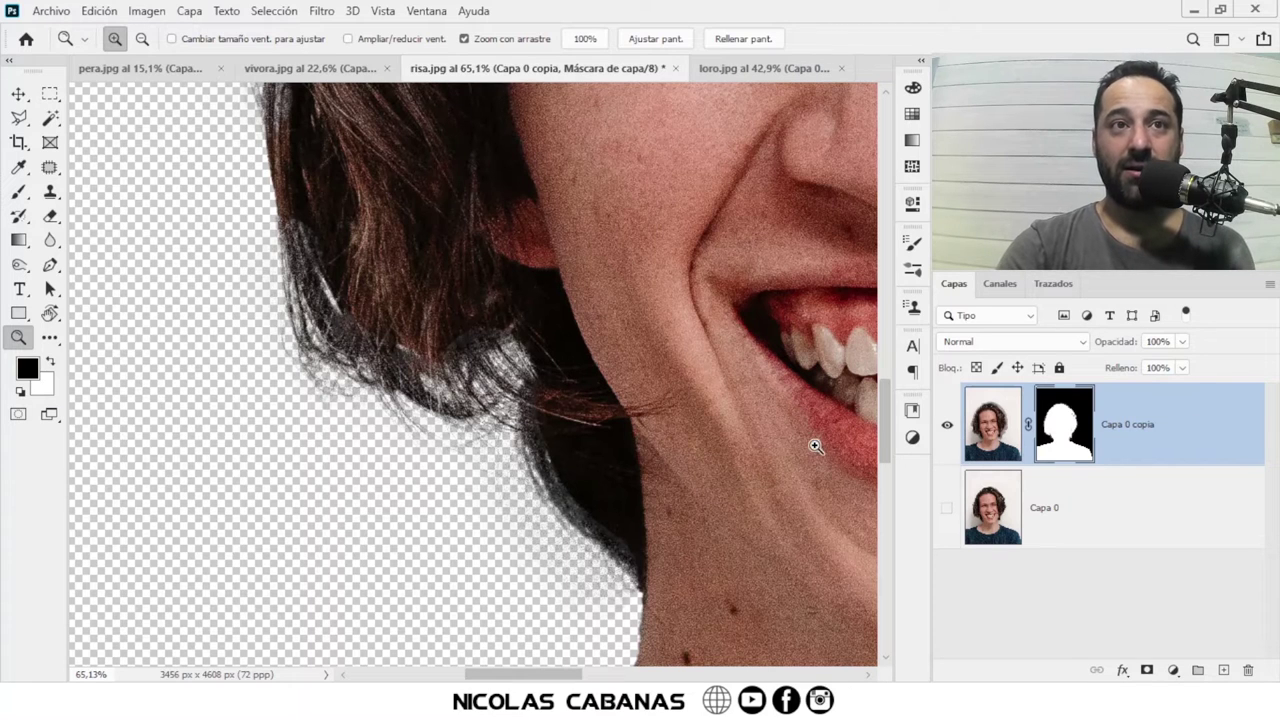
{"action": "left_click_drag", "start_coordinate": [768, 428], "coordinate": [700, 448]}
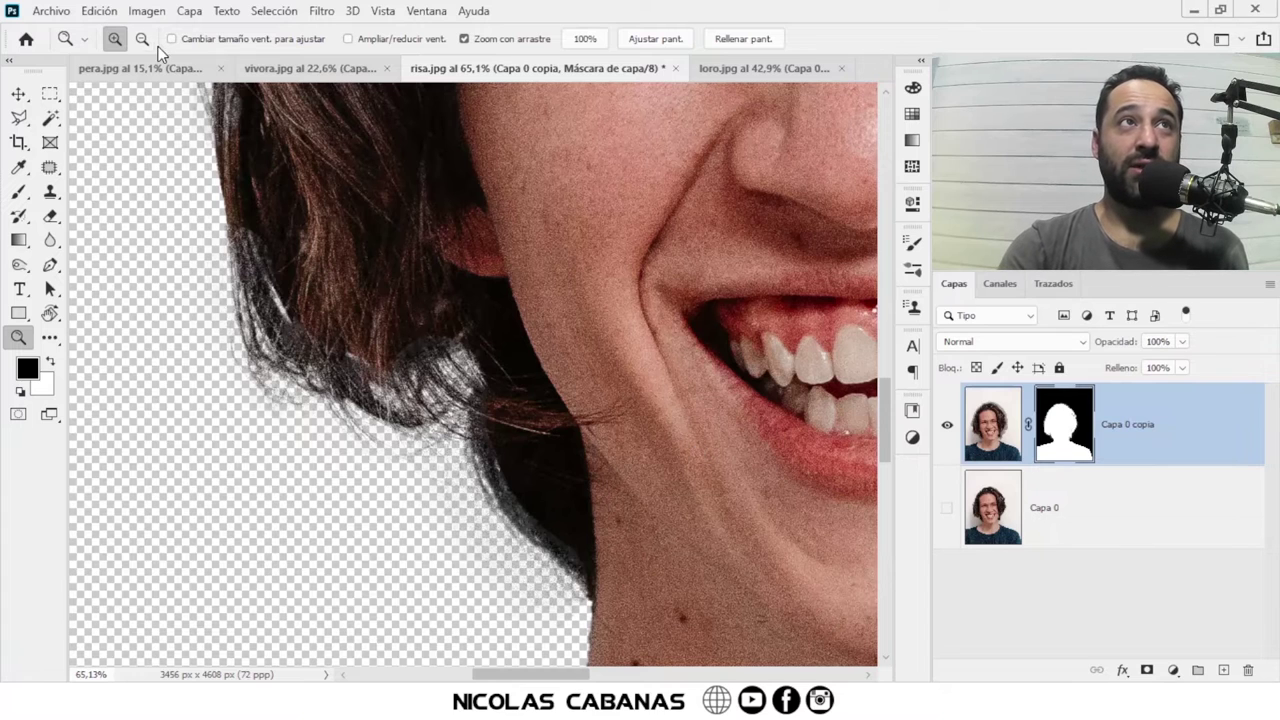
{"action": "left_click", "coordinate": [147, 12]}
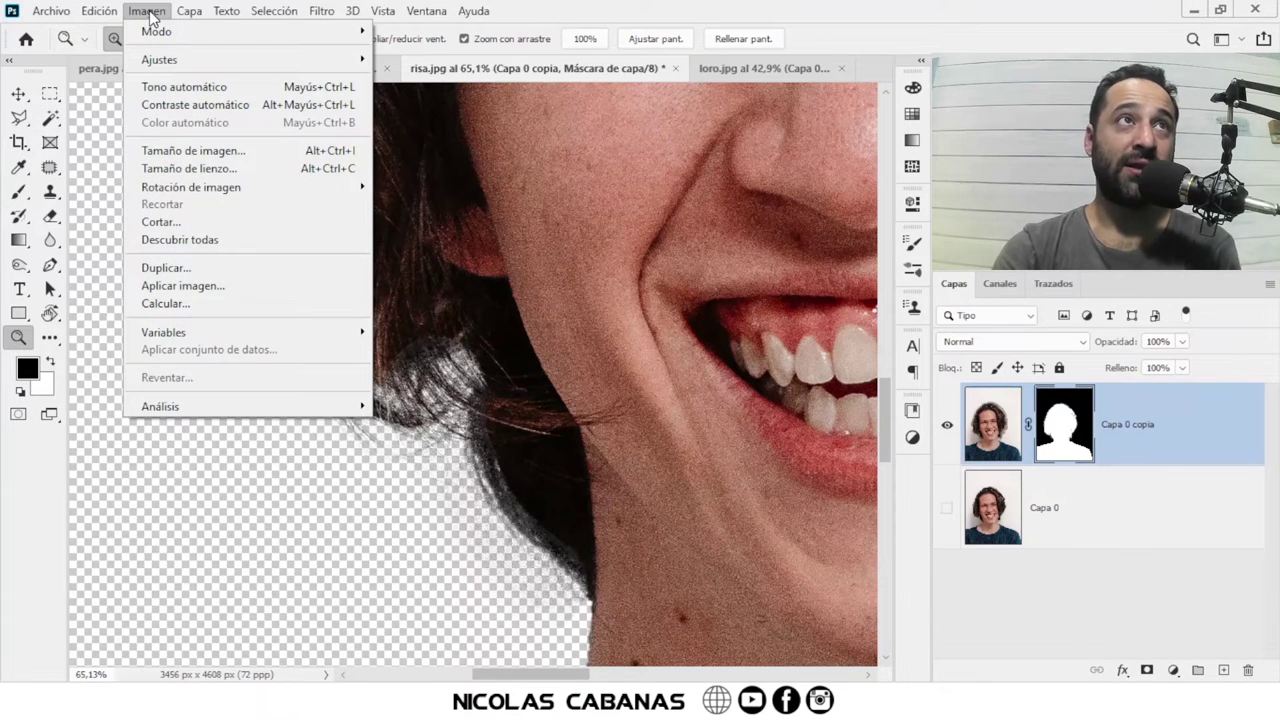
{"action": "mouse_move", "coordinate": [159, 59]}
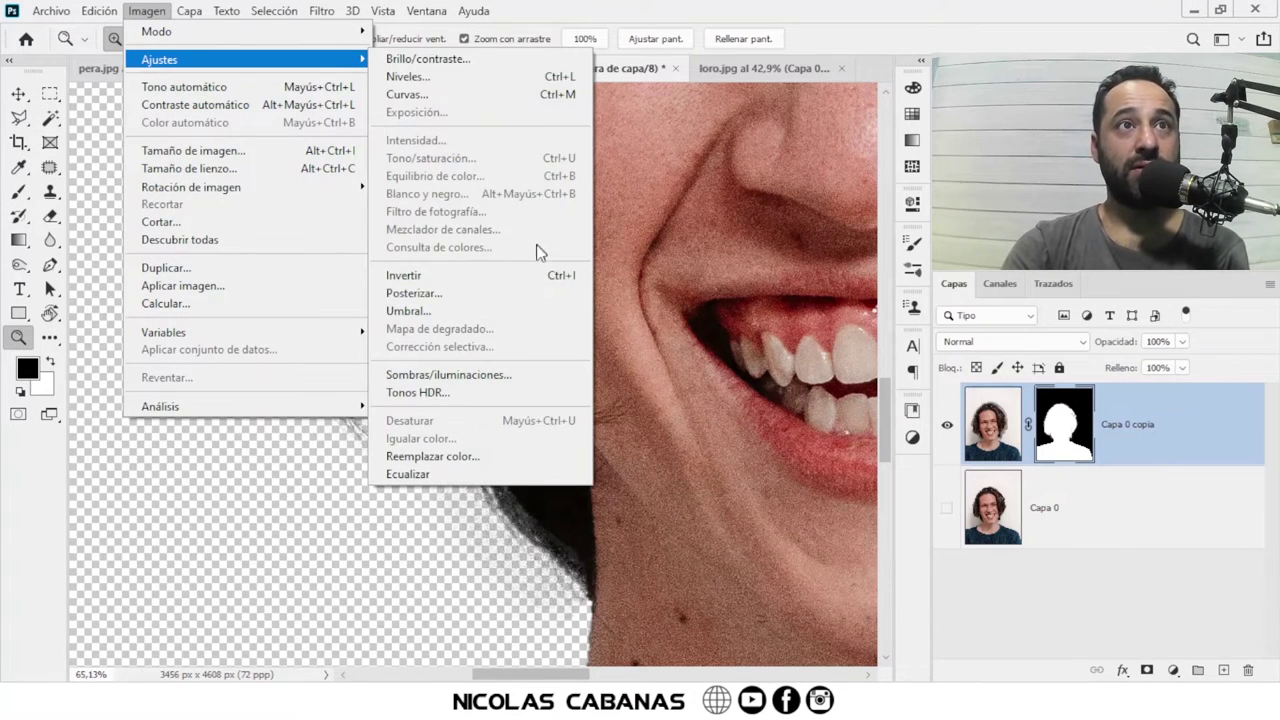
Step: Apply Levels to the mask with inputs 53, 1,9 and 143, then zoom out to check
{"action": "left_click", "coordinate": [486, 77]}
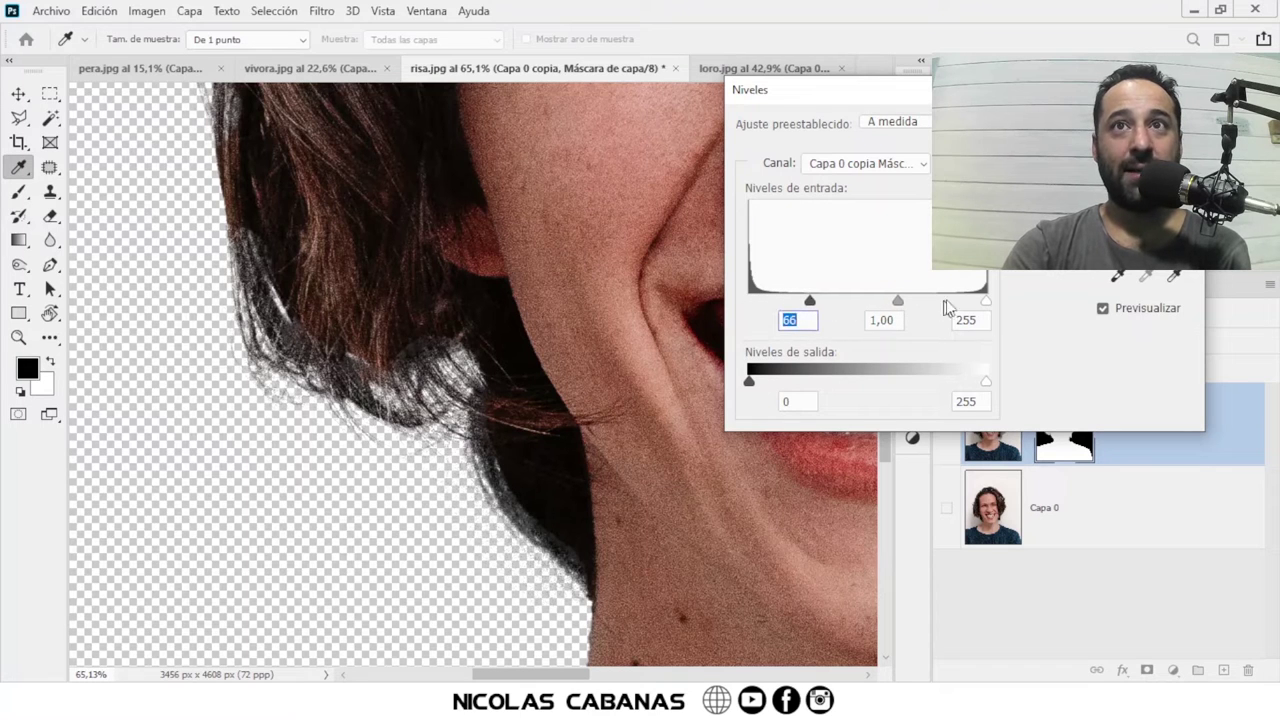
{"action": "mouse_move", "coordinate": [987, 300]}
{"action": "left_mouse_down"}
{"action": "mouse_move", "coordinate": [946, 305]}
{"action": "mouse_move", "coordinate": [959, 300]}
{"action": "left_mouse_up"}
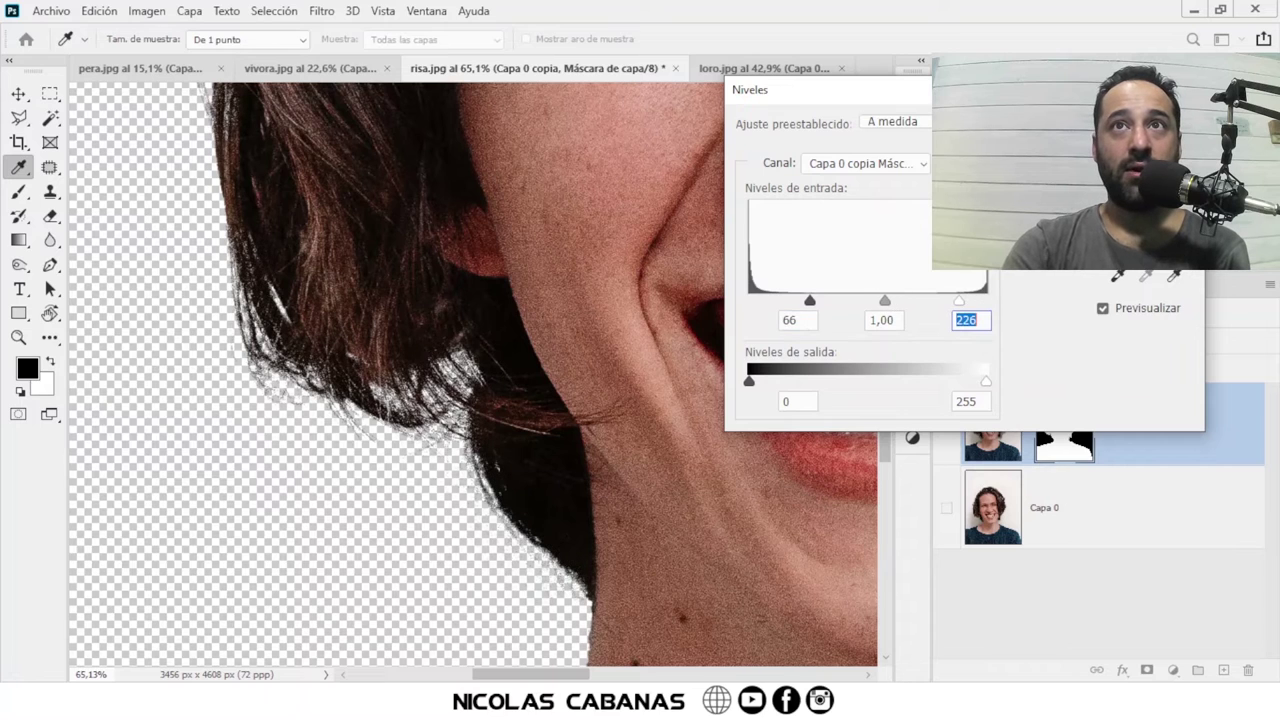
{"action": "left_click_drag", "start_coordinate": [771, 68], "coordinate": [850, 83]}
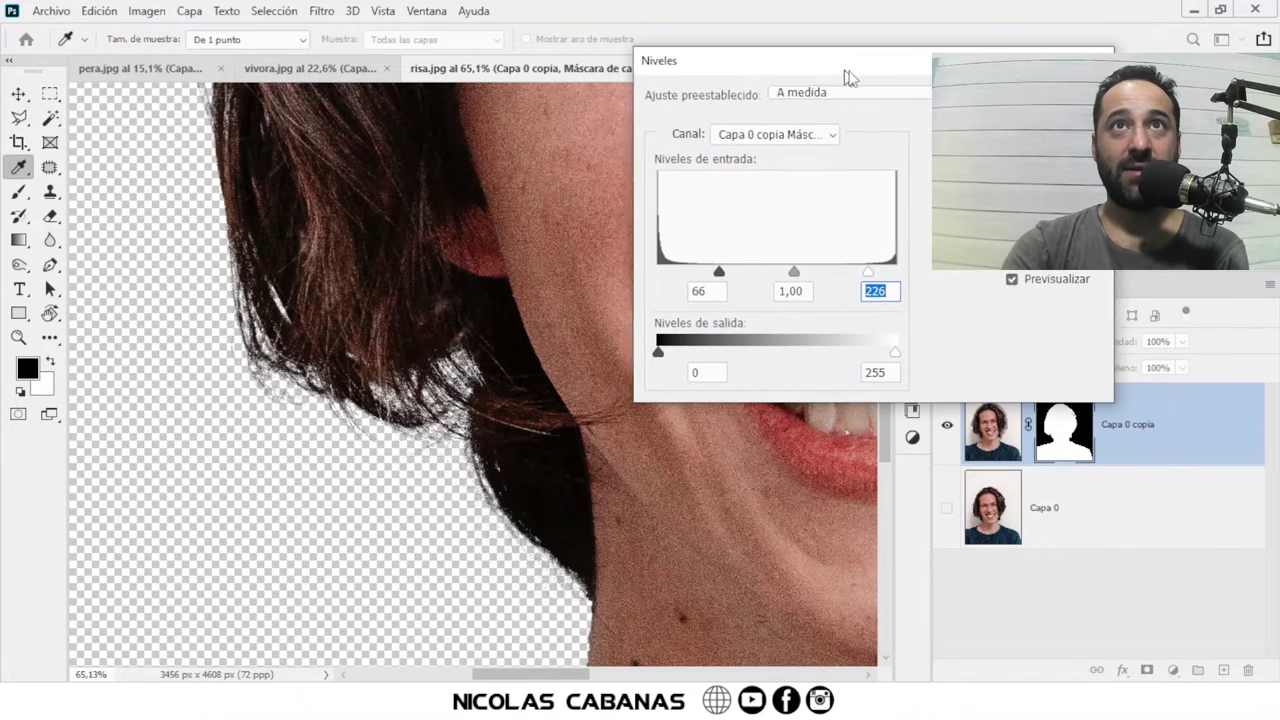
{"action": "left_click_drag", "start_coordinate": [891, 276], "coordinate": [849, 277]}
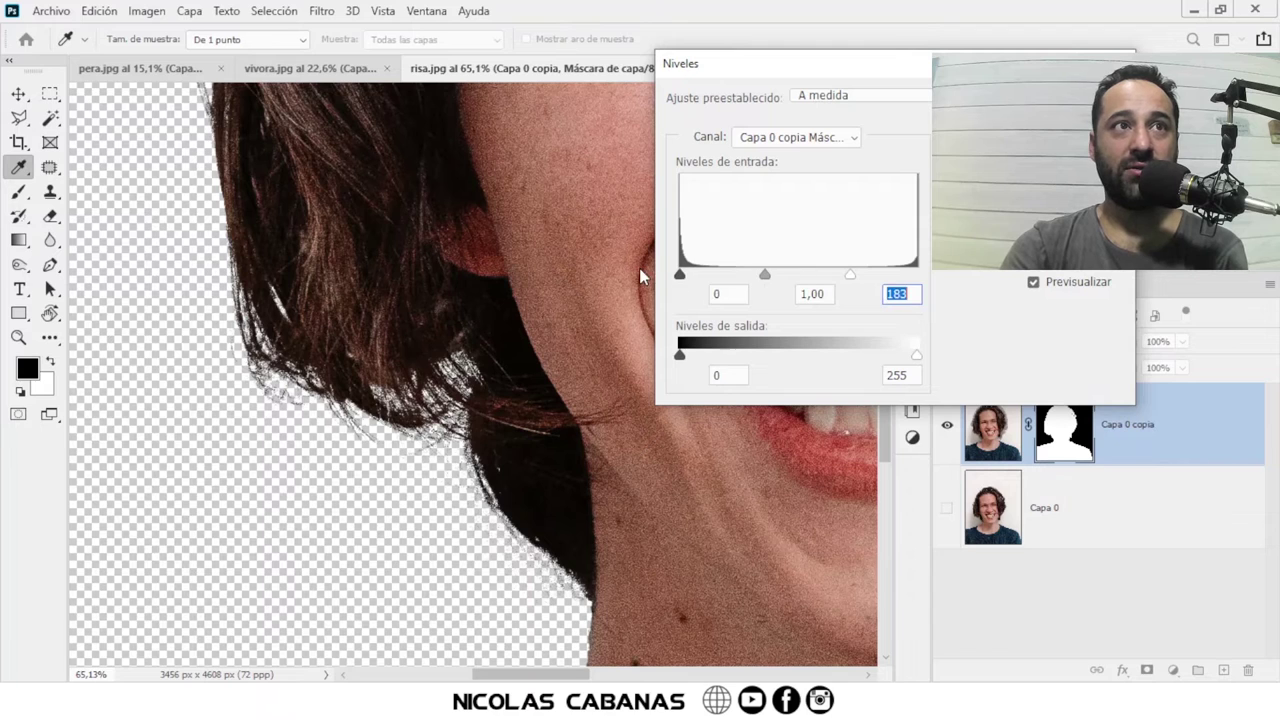
{"action": "left_click_drag", "start_coordinate": [740, 274], "coordinate": [680, 275]}
{"action": "mouse_move", "coordinate": [770, 277]}
{"action": "left_mouse_down"}
{"action": "mouse_move", "coordinate": [702, 280]}
{"action": "mouse_move", "coordinate": [810, 279]}
{"action": "left_mouse_up"}
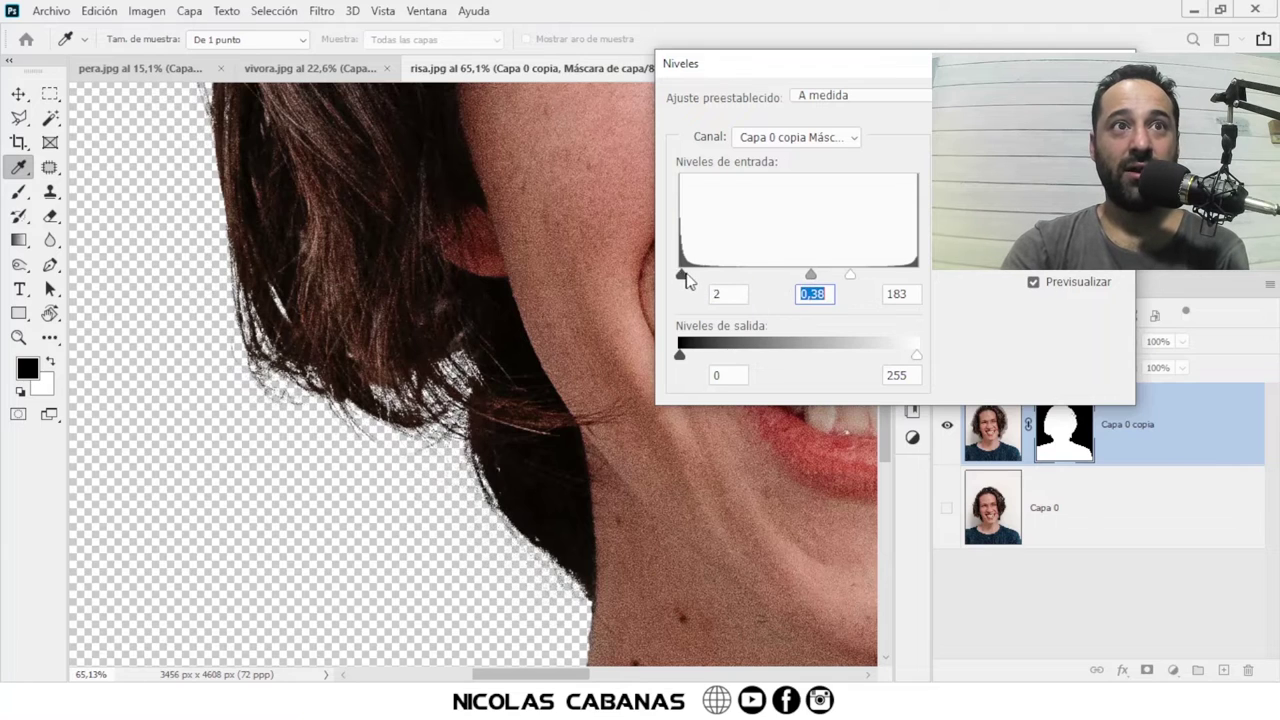
{"action": "left_click_drag", "start_coordinate": [686, 279], "coordinate": [775, 285]}
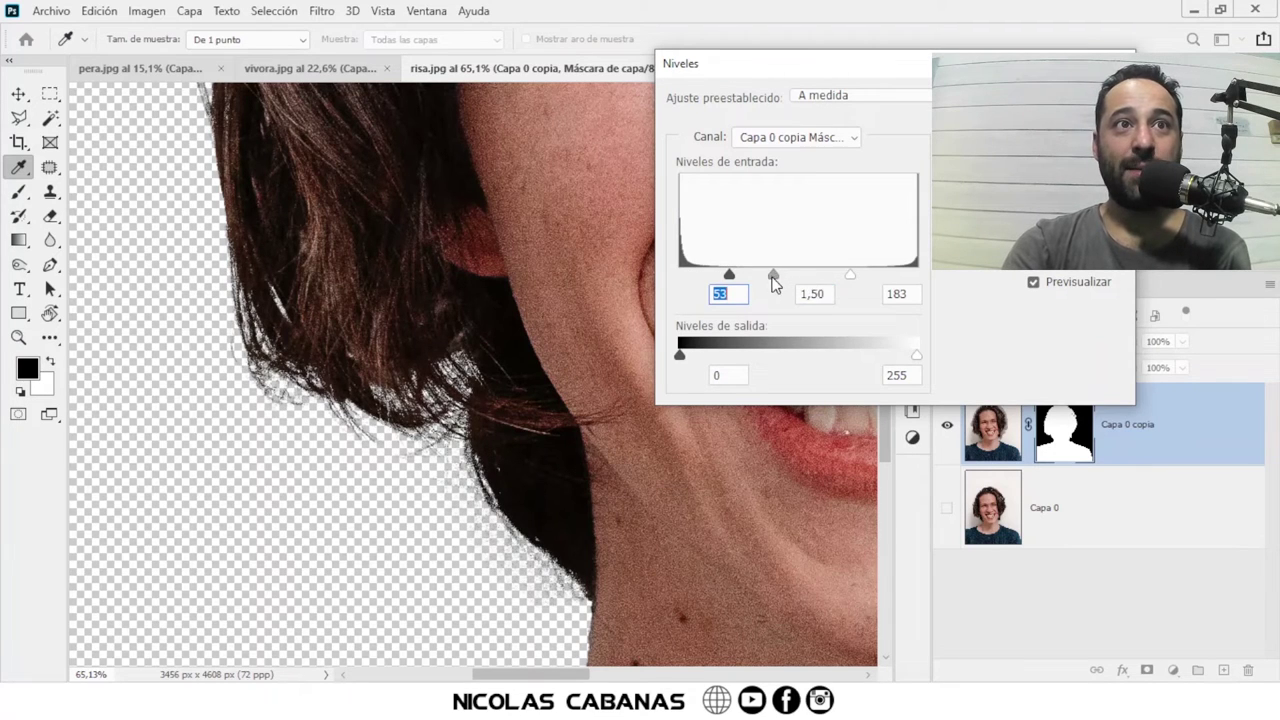
{"action": "key", "text": "Tab"}
{"action": "type", "text": "1,9"}
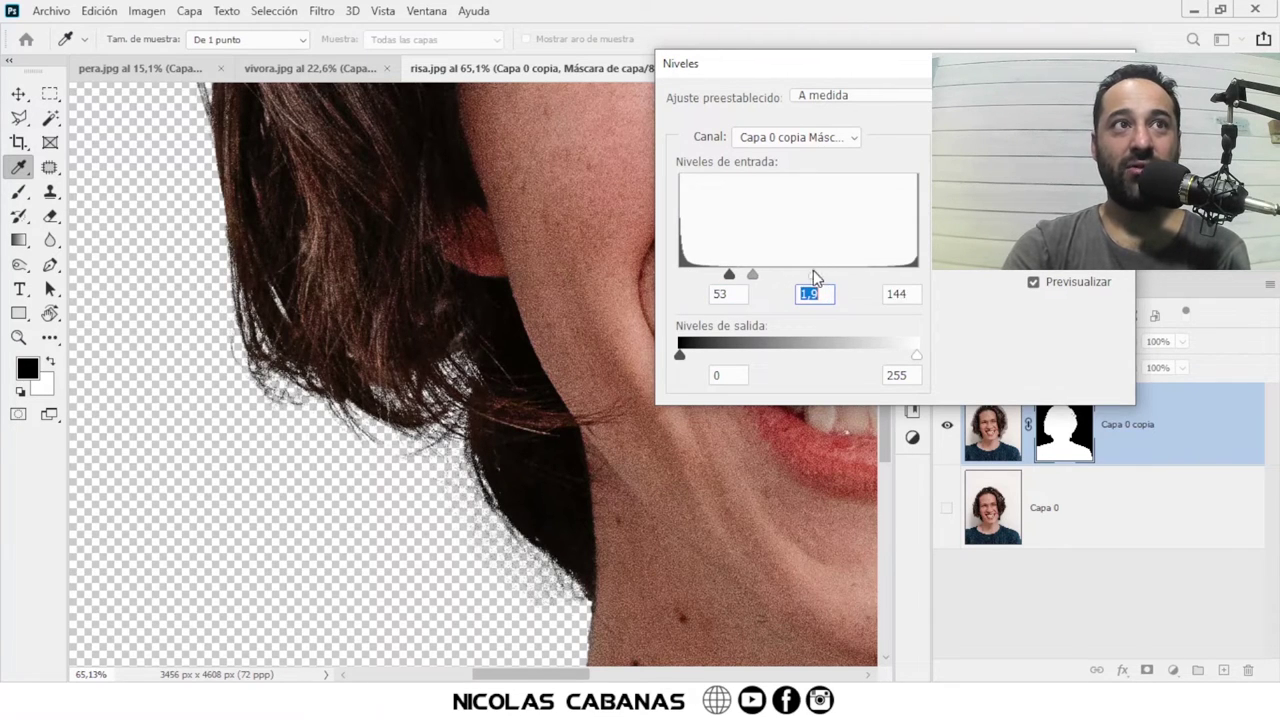
{"action": "left_click_drag", "start_coordinate": [813, 274], "coordinate": [812, 274]}
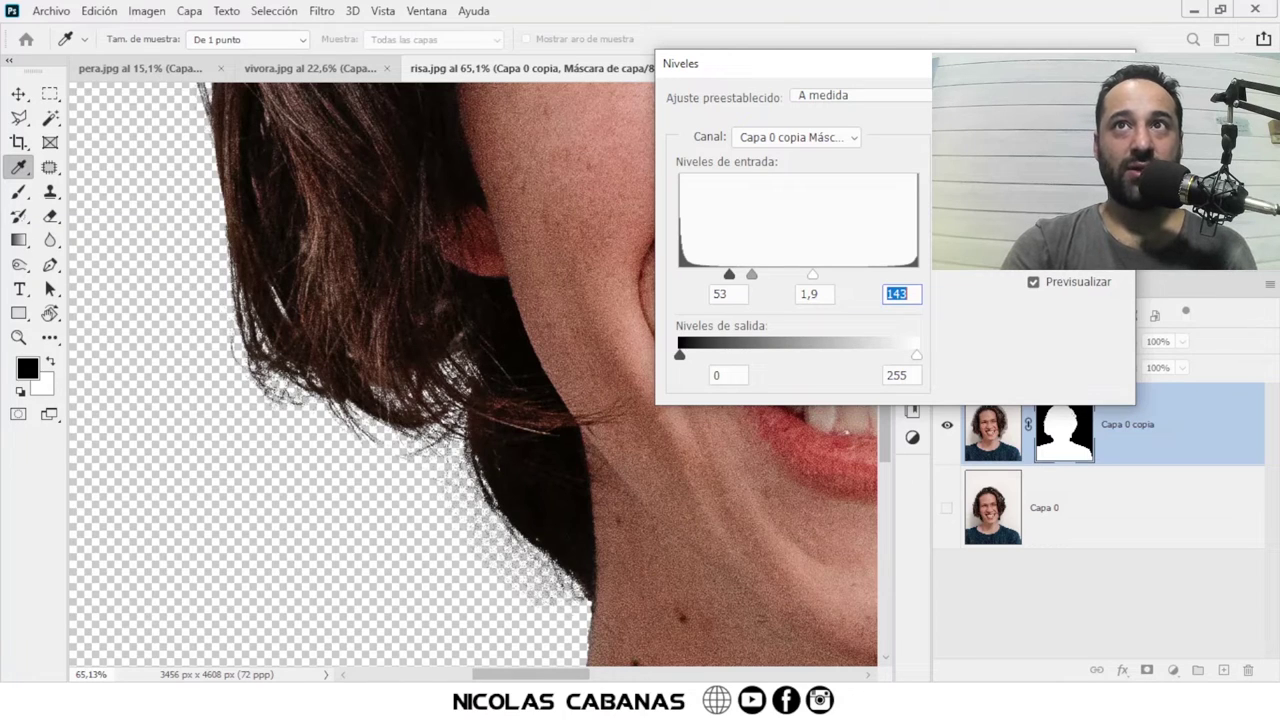
{"action": "key", "text": "Return"}
{"action": "key", "text": "z"}
{"action": "mouse_move", "coordinate": [654, 334]}
{"action": "left_mouse_down"}
{"action": "mouse_move", "coordinate": [660, 290]}
{"action": "mouse_move", "coordinate": [630, 296]}
{"action": "mouse_move", "coordinate": [862, 240]}
{"action": "left_mouse_up"}
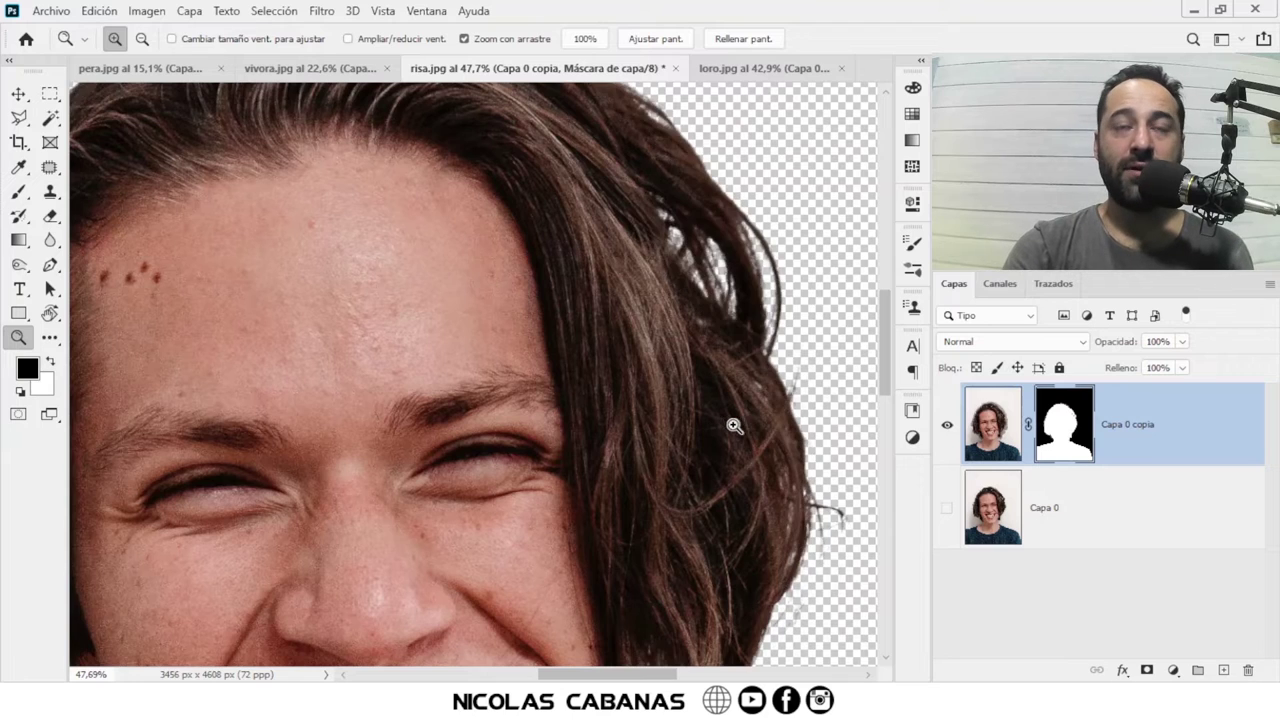
{"action": "left_click_drag", "start_coordinate": [734, 423], "coordinate": [628, 425]}
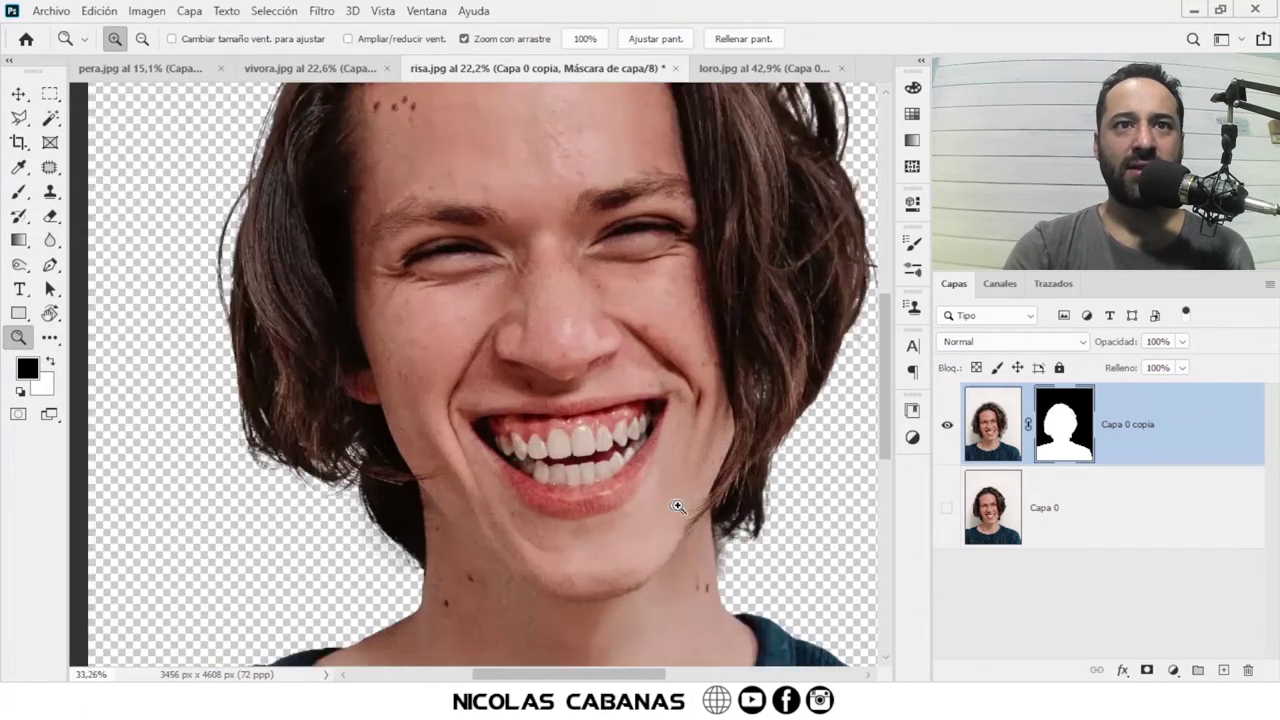
{"action": "left_click_drag", "start_coordinate": [607, 537], "coordinate": [694, 508]}
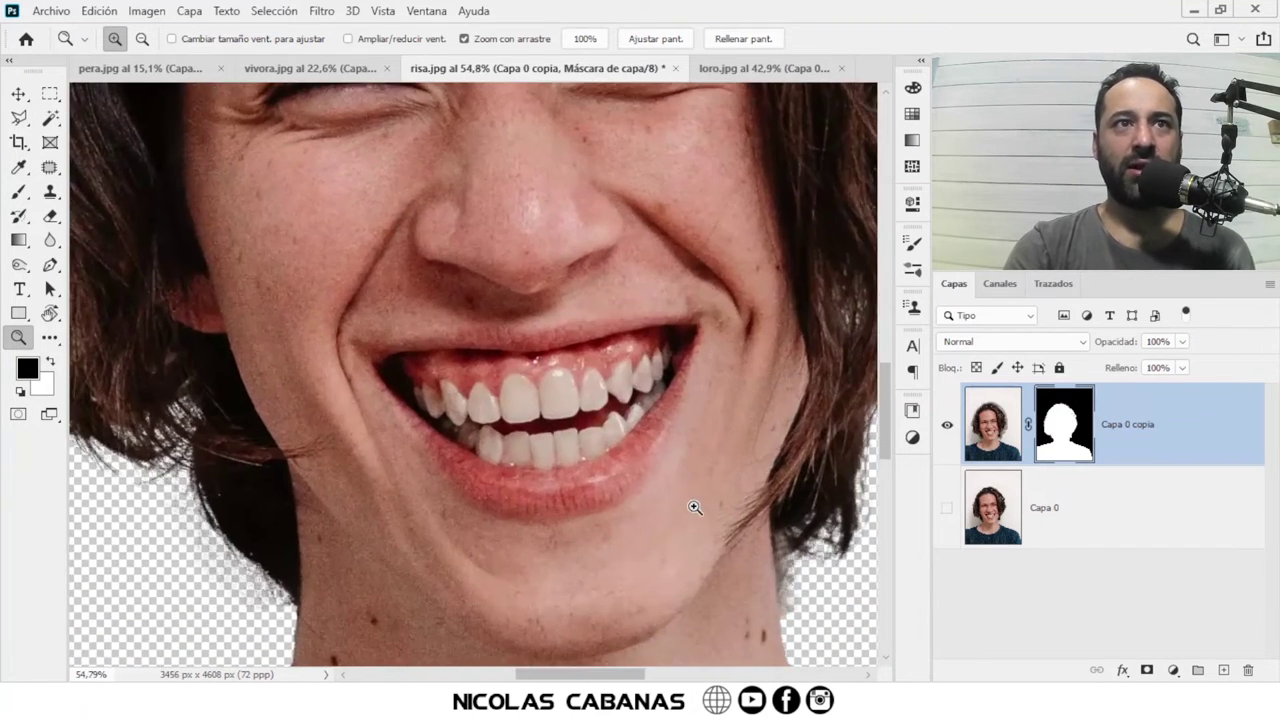
{"action": "left_click_drag", "start_coordinate": [667, 394], "coordinate": [488, 406]}
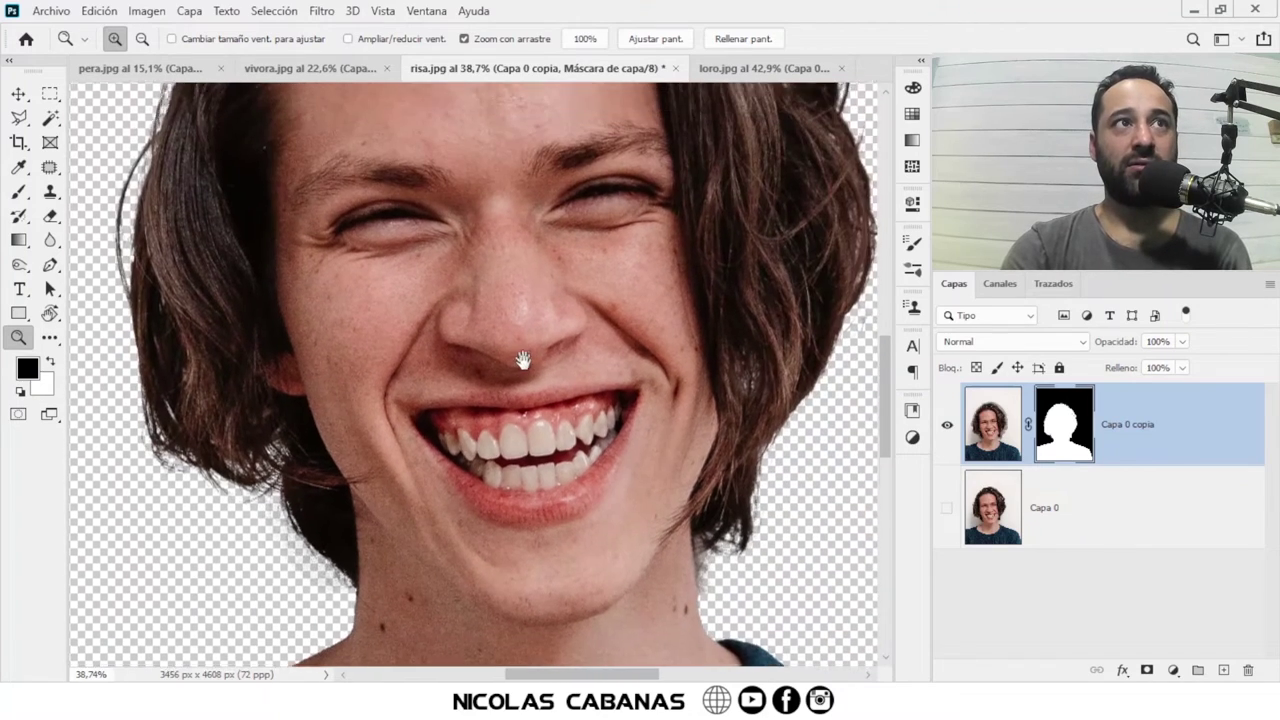
{"action": "left_click_drag", "start_coordinate": [457, 271], "coordinate": [563, 543]}
{"action": "scroll", "coordinate": [563, 543], "scroll_direction": "up", "scroll_amount": 1}
{"action": "scroll", "coordinate": [560, 531], "scroll_direction": "up", "scroll_amount": 3}
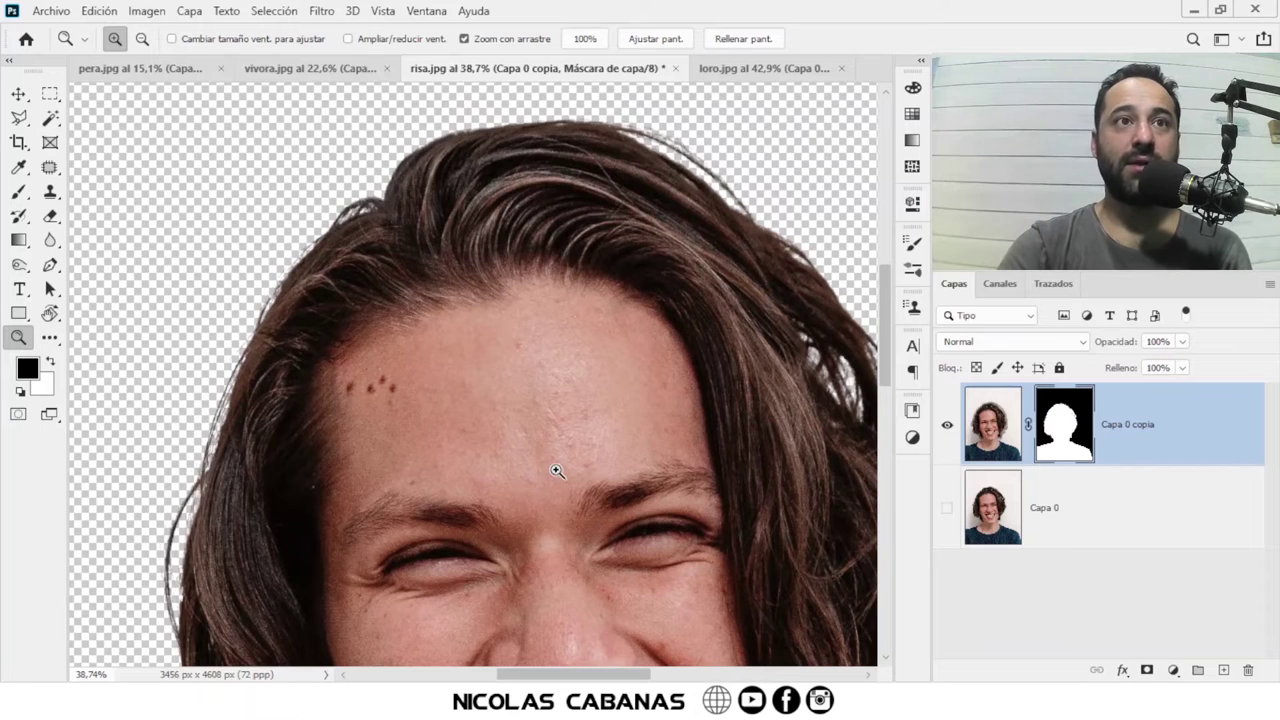
{"action": "left_click_drag", "start_coordinate": [567, 443], "coordinate": [539, 294]}
{"action": "key", "text": "ctrl+0"}
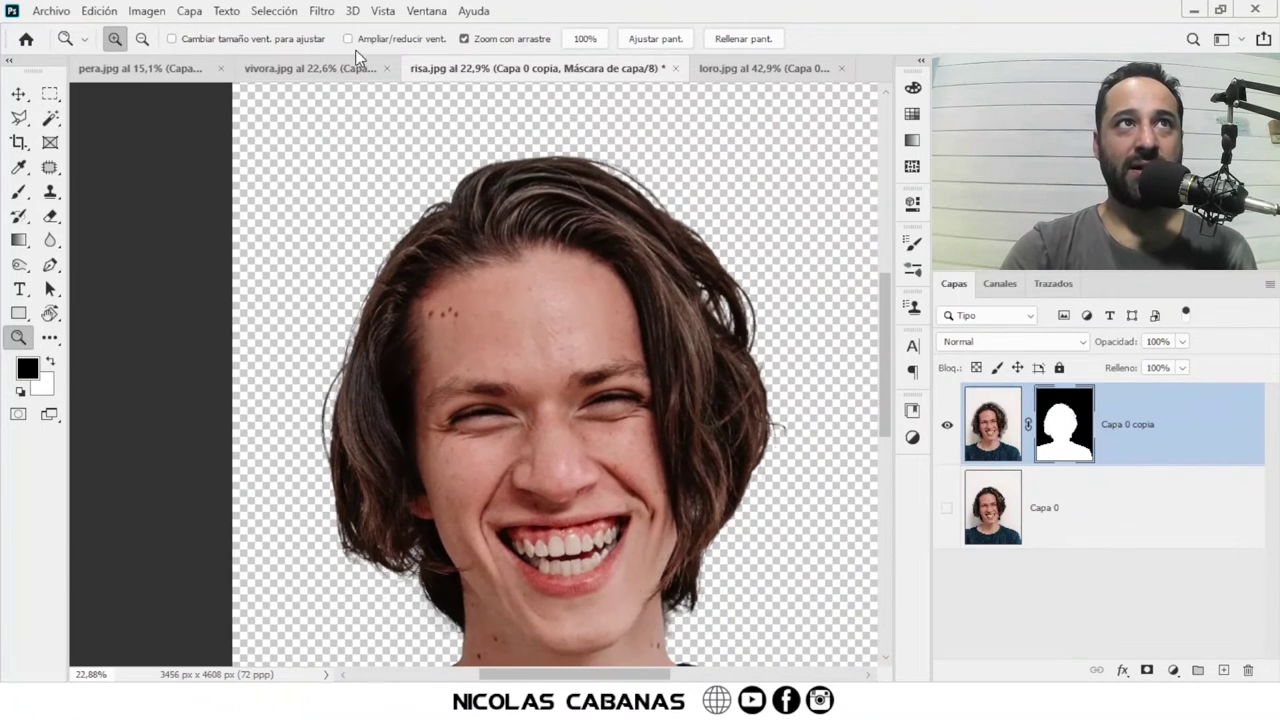
Step: Switch to vivora.jpg, revert it with F12, and zoom in to inspect the cobra
{"action": "left_click", "coordinate": [320, 73]}
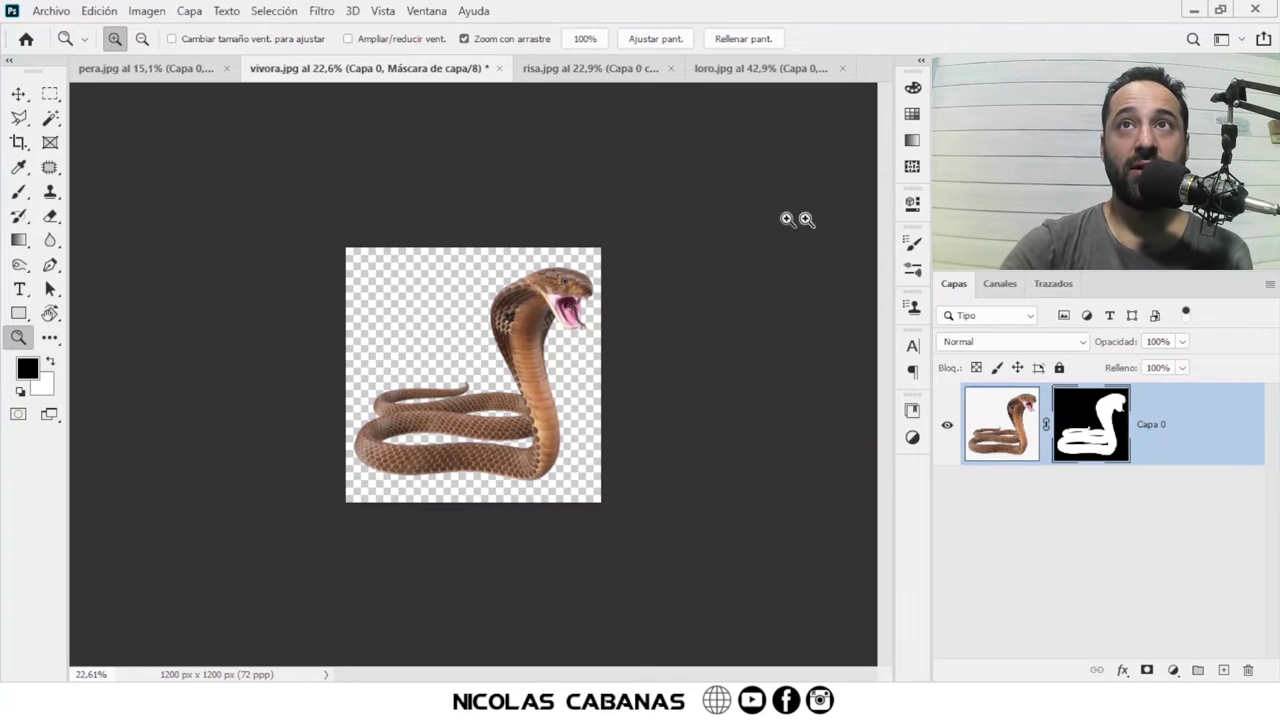
{"action": "key", "text": "F12"}
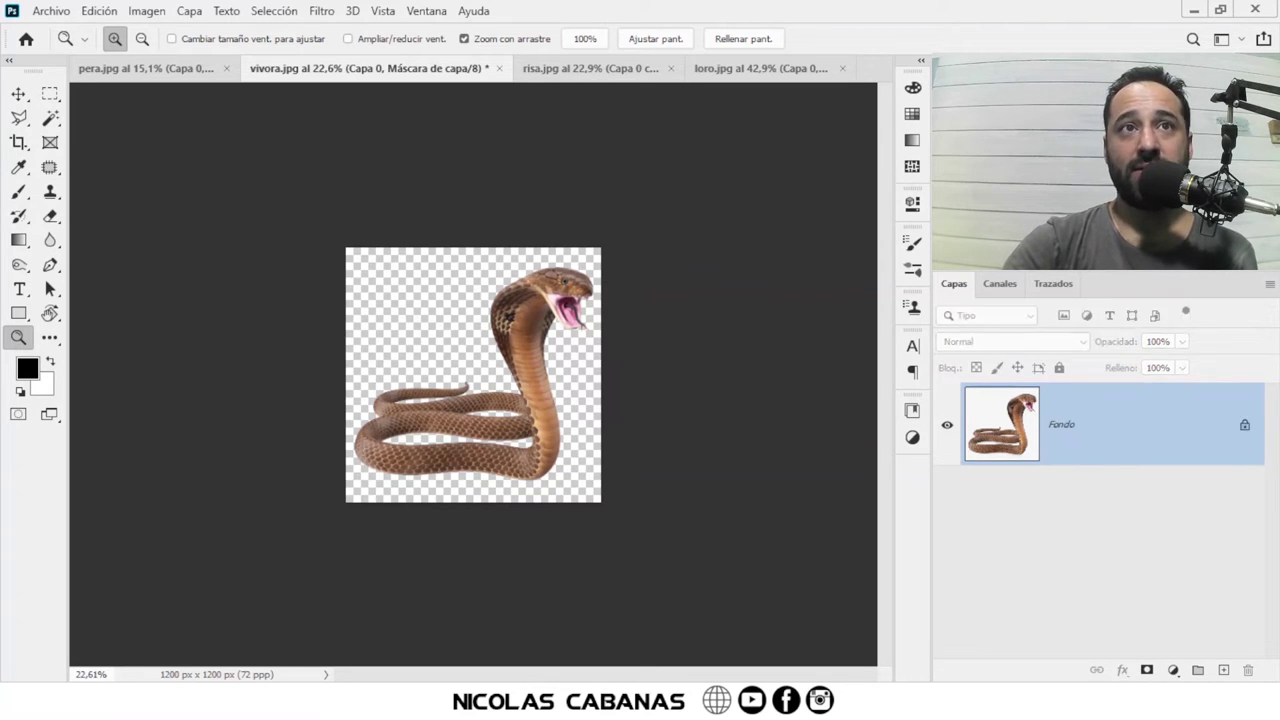
{"action": "left_click_drag", "start_coordinate": [500, 371], "coordinate": [518, 371]}
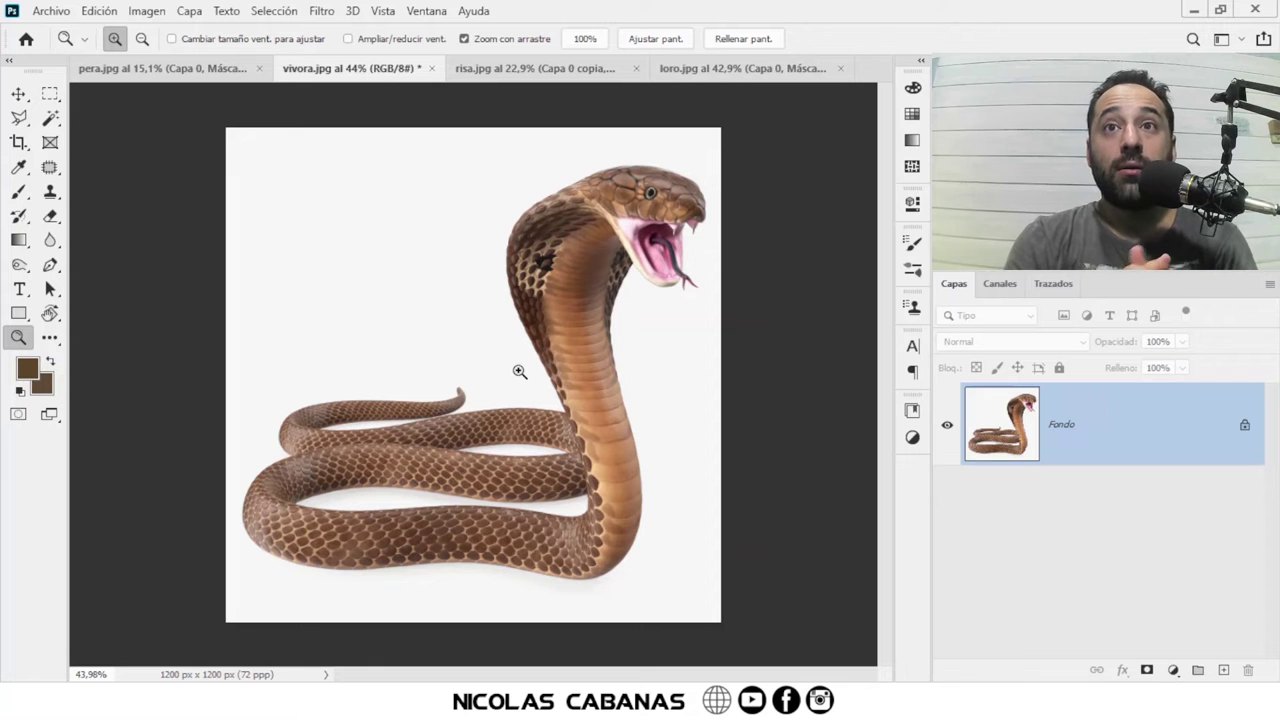
{"action": "left_click_drag", "start_coordinate": [509, 344], "coordinate": [611, 360]}
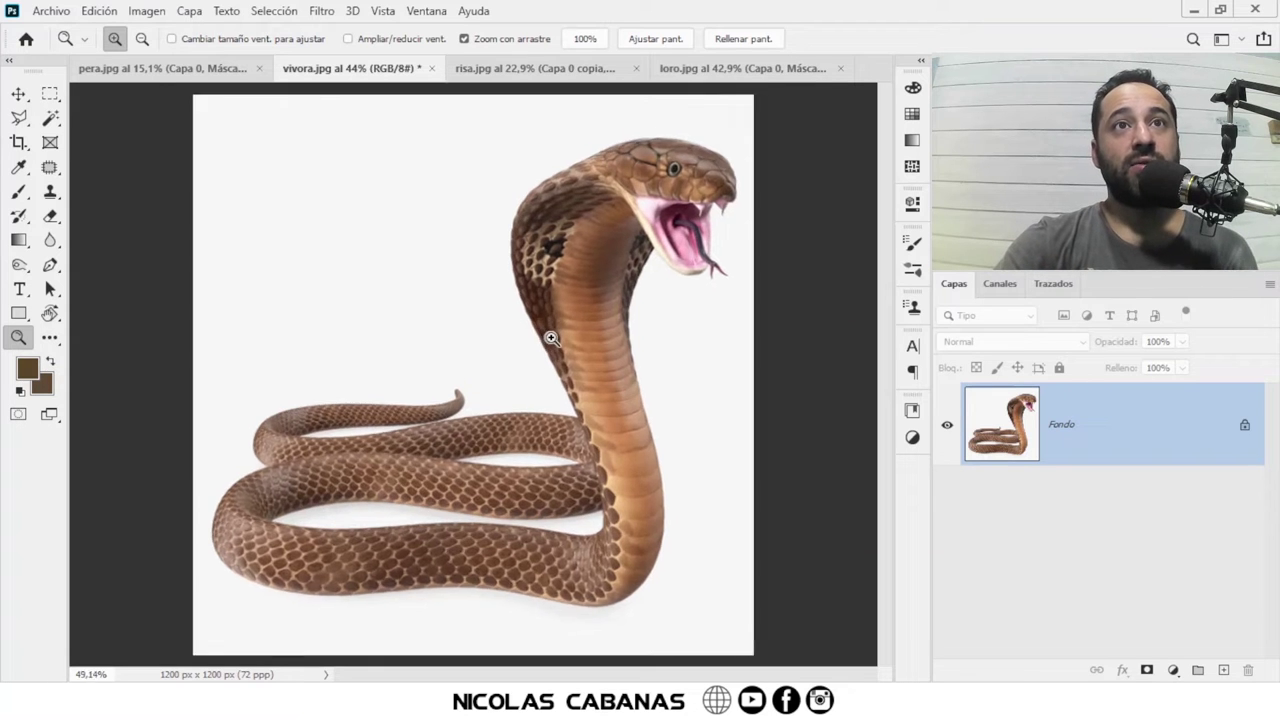
{"action": "mouse_move", "coordinate": [552, 537]}
{"action": "left_mouse_down"}
{"action": "mouse_move", "coordinate": [626, 551]}
{"action": "mouse_move", "coordinate": [646, 363]}
{"action": "left_mouse_up"}
{"action": "mouse_move", "coordinate": [702, 243]}
{"action": "left_mouse_down"}
{"action": "mouse_move", "coordinate": [743, 200]}
{"action": "mouse_move", "coordinate": [663, 351]}
{"action": "mouse_move", "coordinate": [629, 340]}
{"action": "left_mouse_up"}
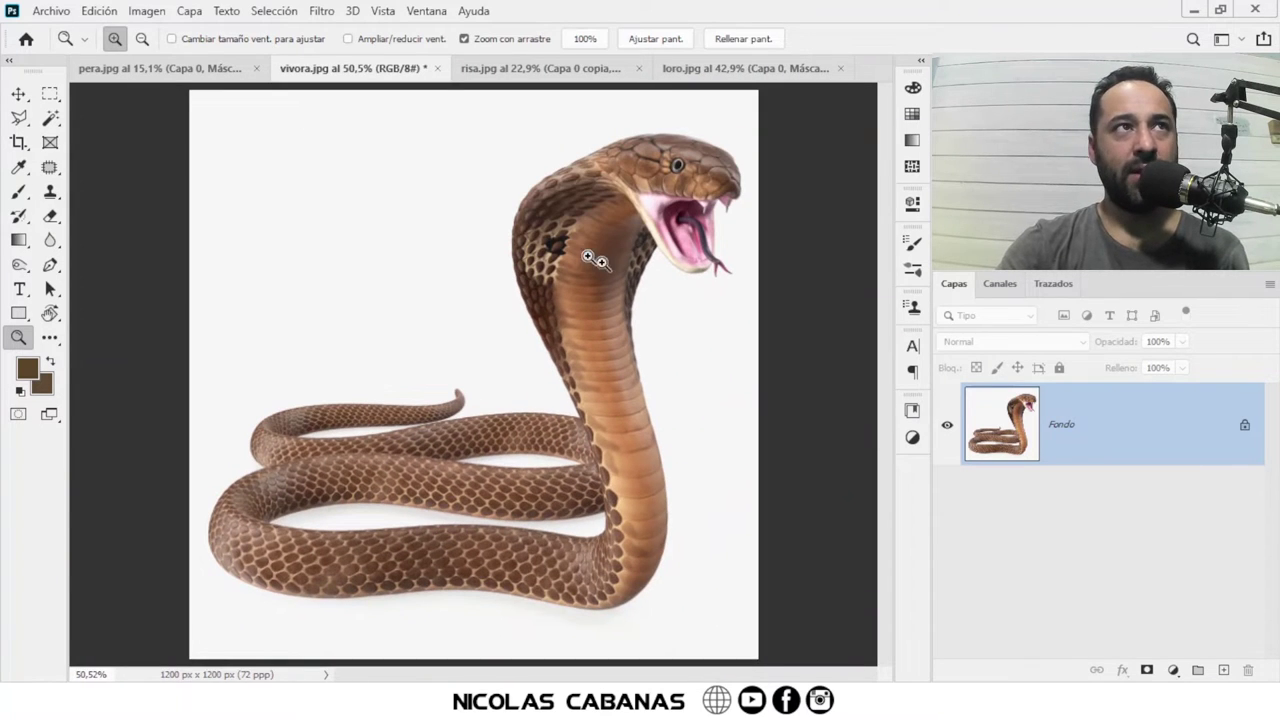
{"action": "left_click", "coordinate": [52, 119]}
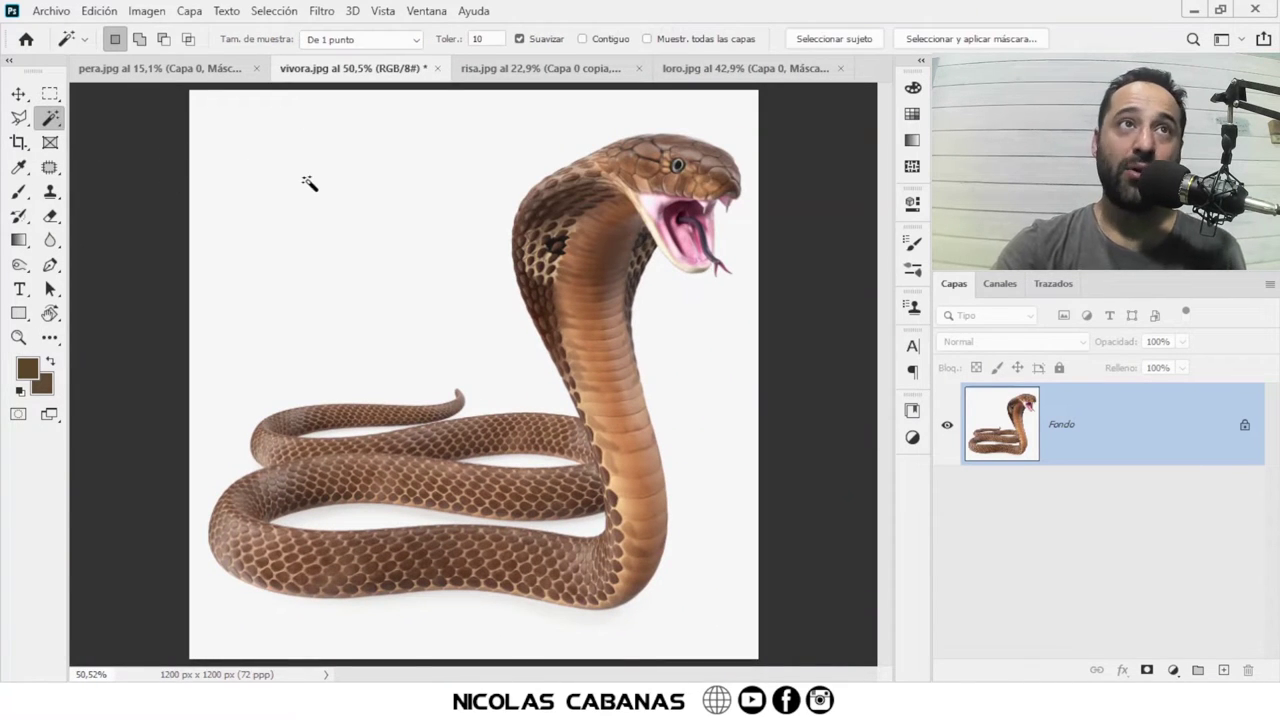
{"action": "left_click", "coordinate": [494, 252]}
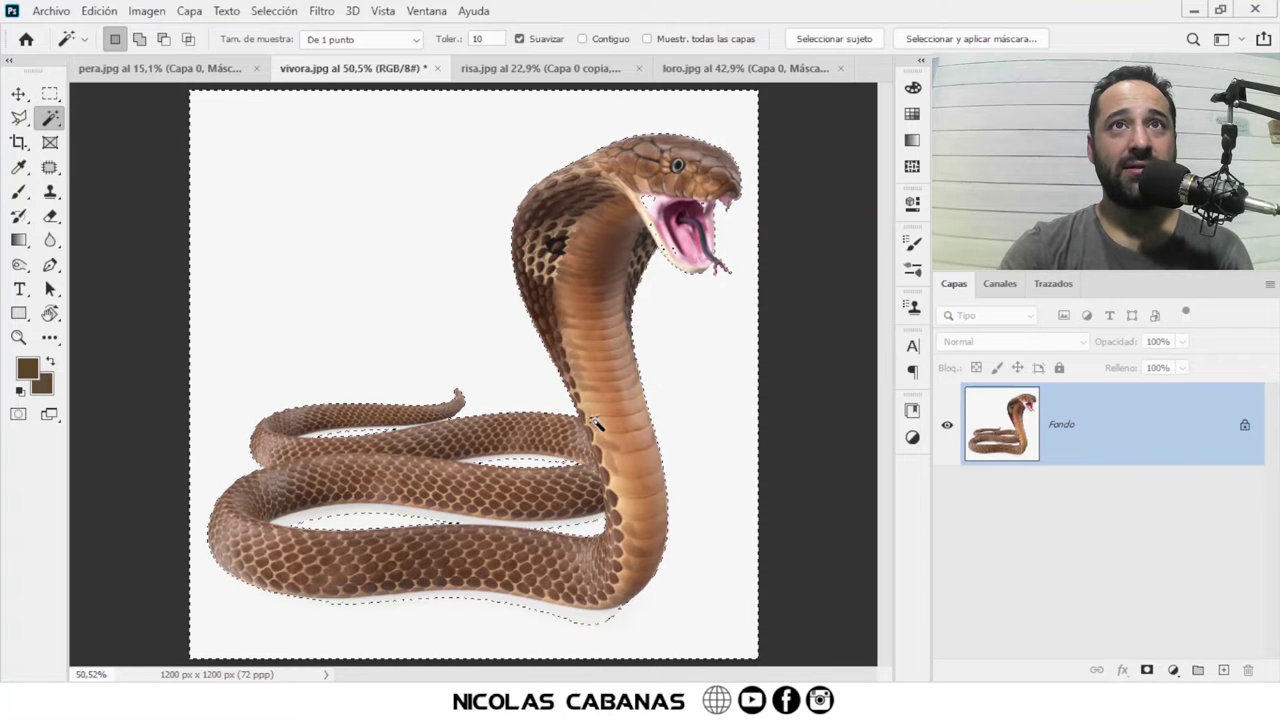
{"action": "left_click_drag", "start_coordinate": [506, 514], "coordinate": [503, 508]}
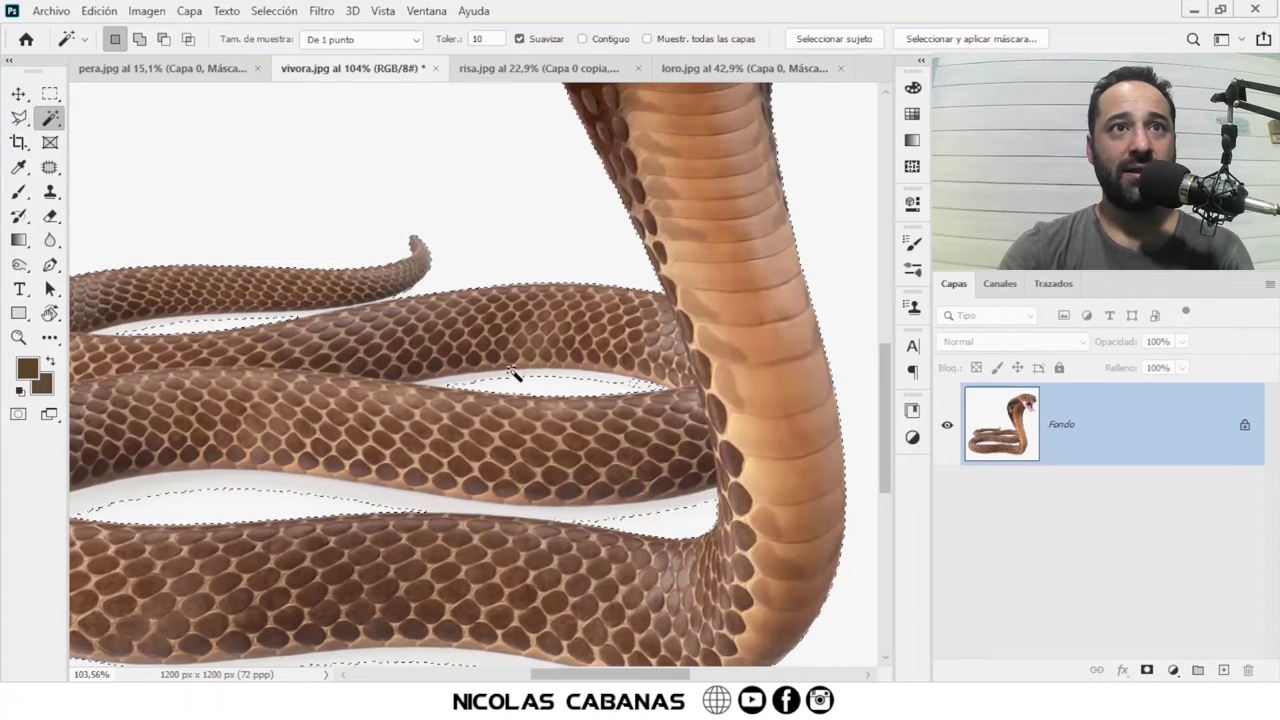
{"action": "scroll", "coordinate": [681, 204], "scroll_direction": "down", "scroll_amount": 1}
{"action": "left_click_drag", "start_coordinate": [681, 204], "coordinate": [599, 562]}
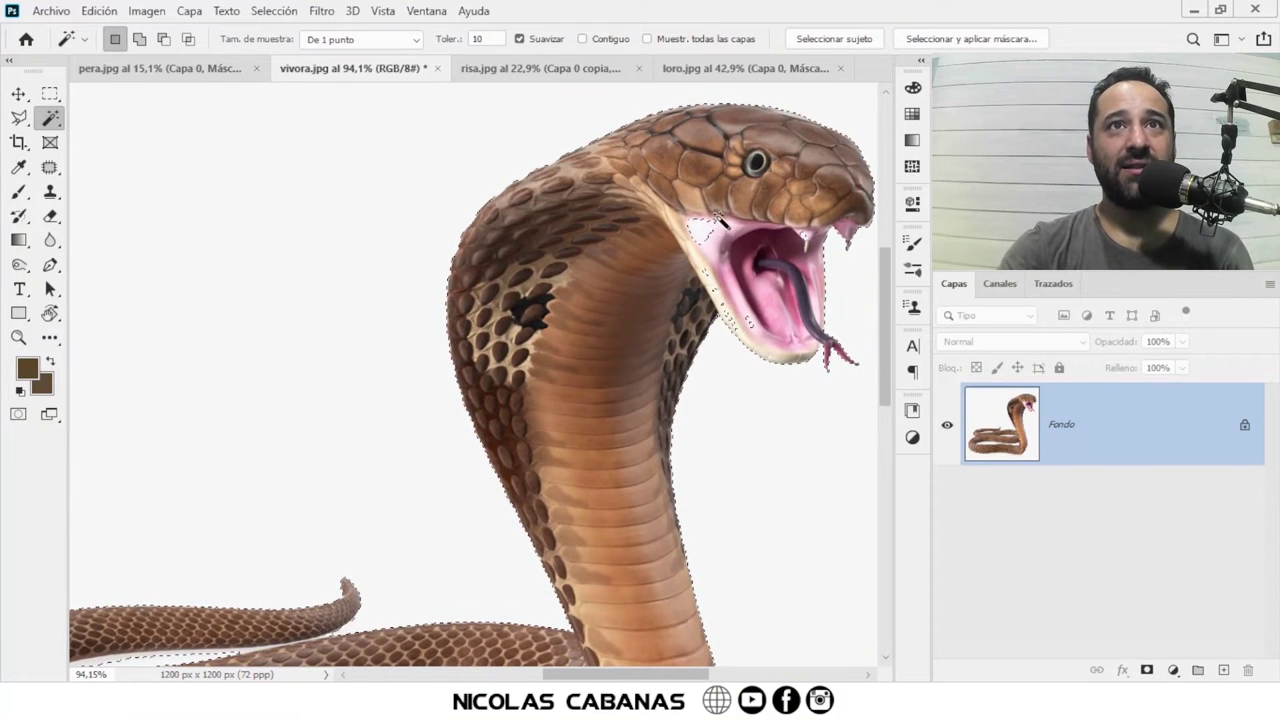
{"action": "scroll", "coordinate": [722, 271], "scroll_direction": "down", "scroll_amount": 2}
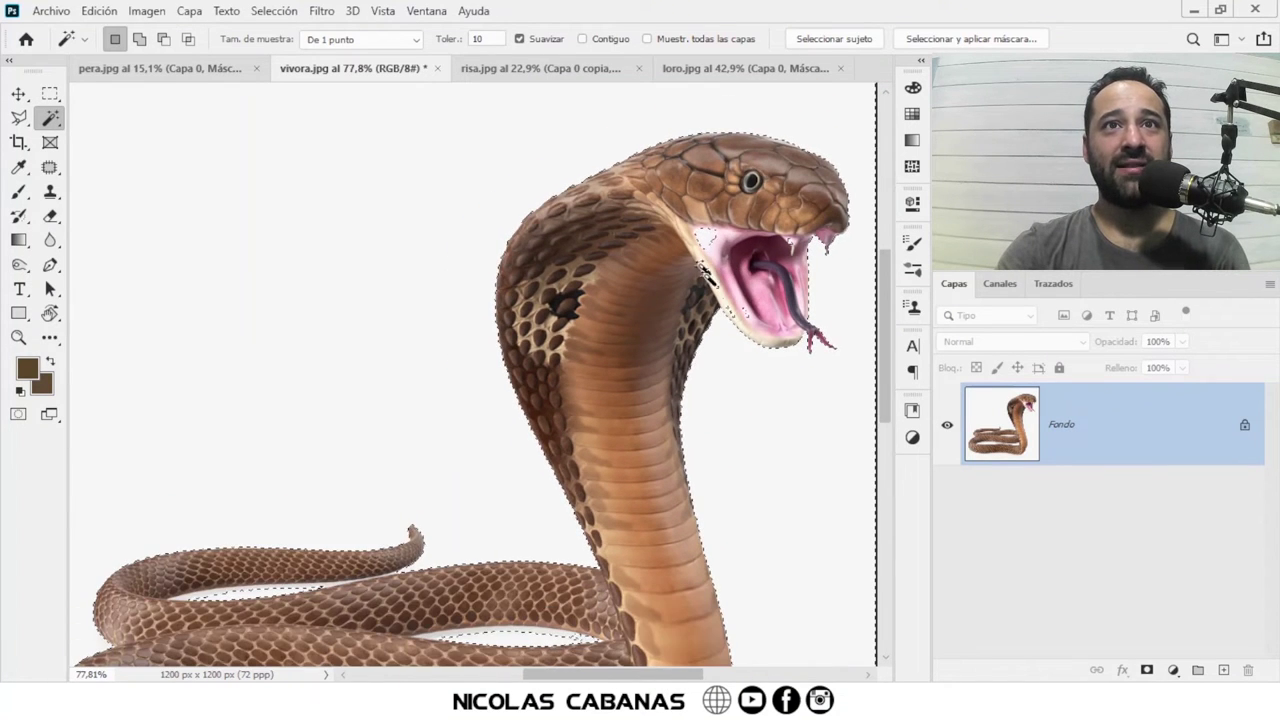
{"action": "scroll", "coordinate": [677, 290], "scroll_direction": "down", "scroll_amount": 4}
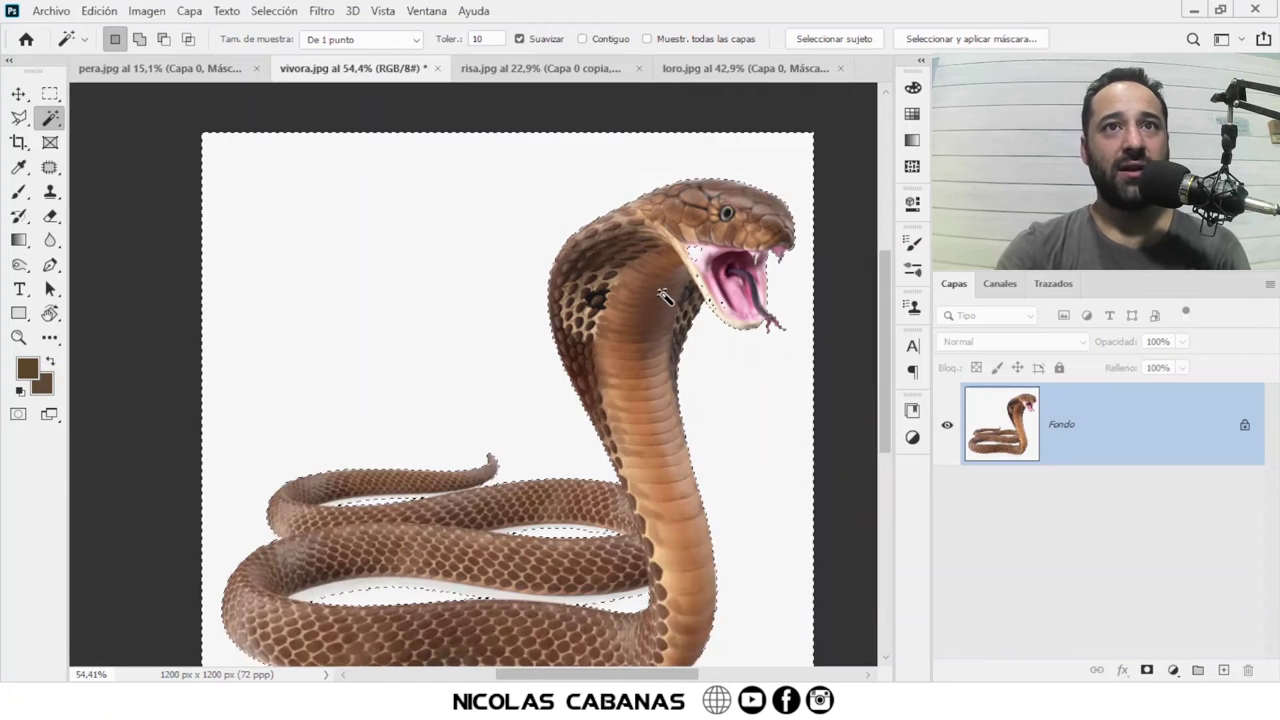
{"action": "scroll", "coordinate": [677, 292], "scroll_direction": "down", "scroll_amount": 1}
{"action": "left_click", "coordinate": [285, 11]}
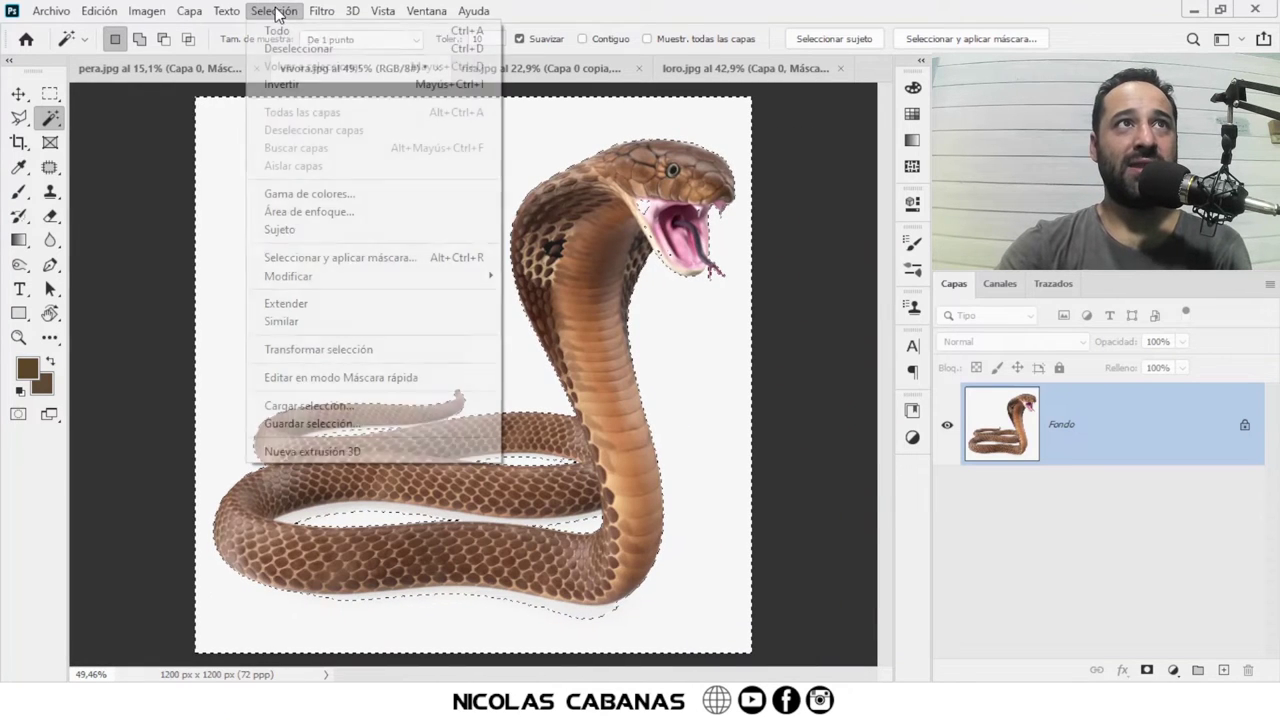
{"action": "left_click", "coordinate": [296, 49]}
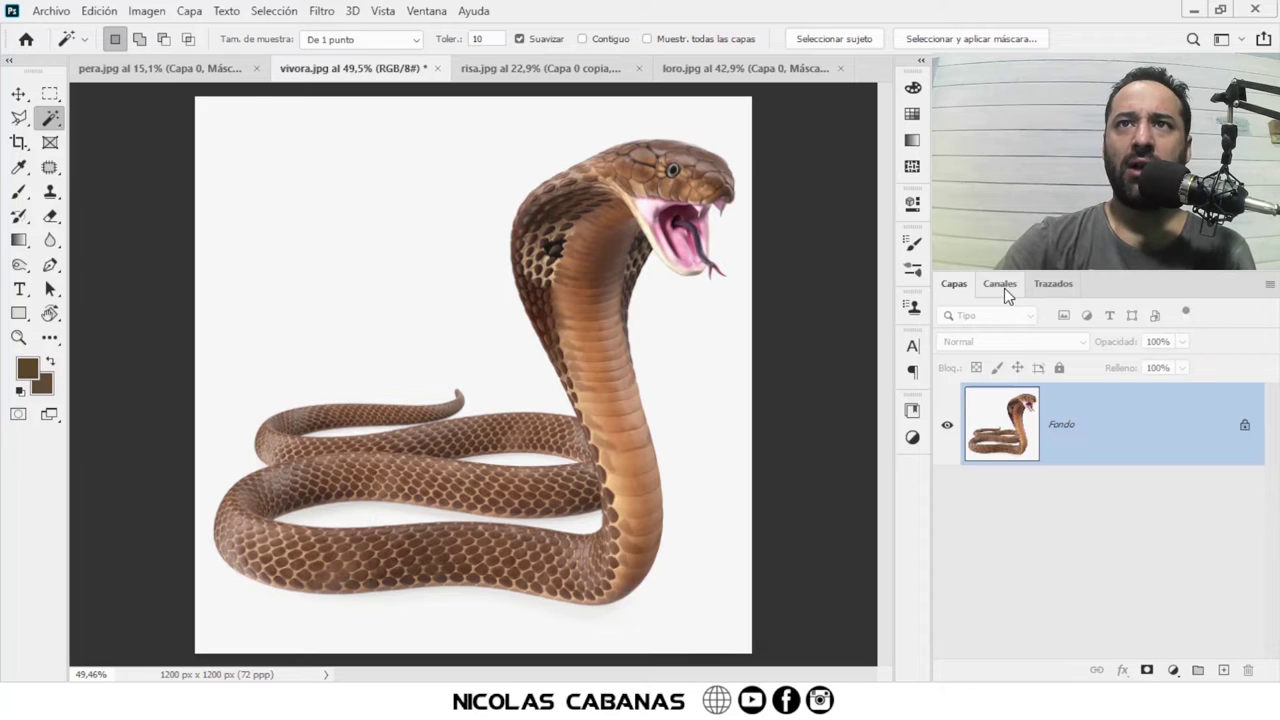
Step: Unlock the Fondo layer into Capa 0 and cycle through the Rojo, Verde and Azul channels
{"action": "left_click", "coordinate": [1246, 428]}
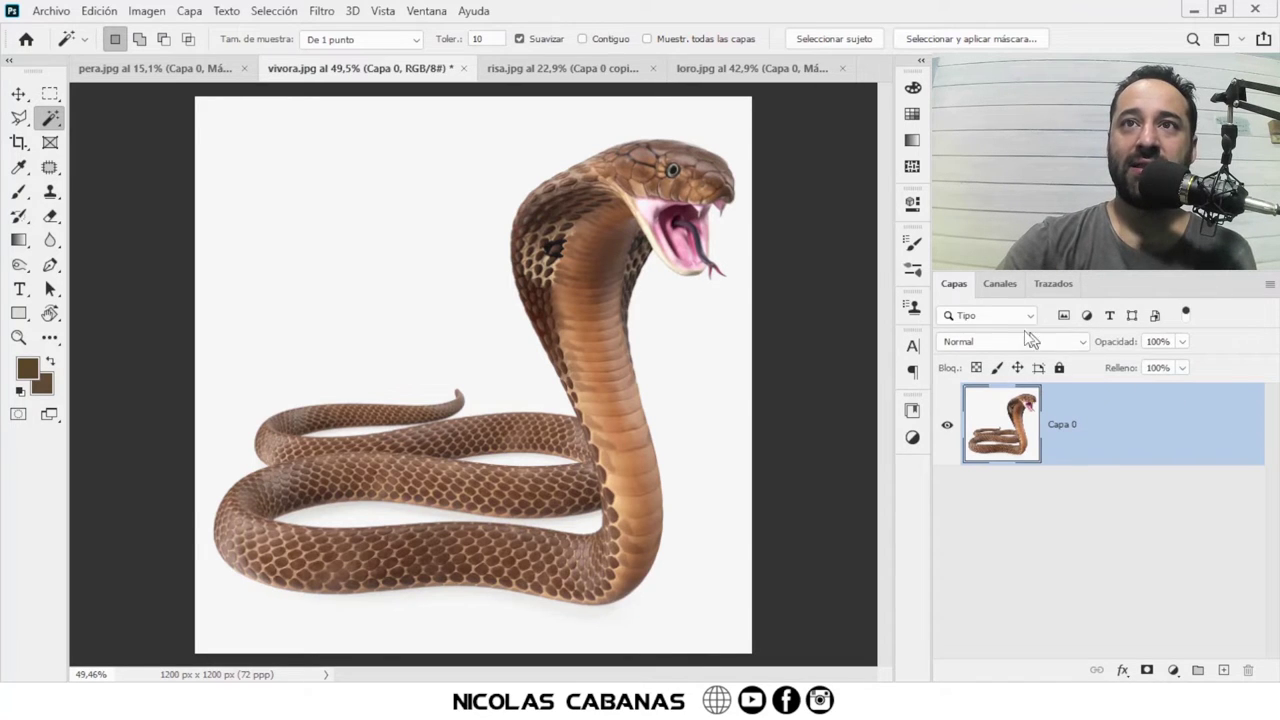
{"action": "left_click", "coordinate": [997, 286]}
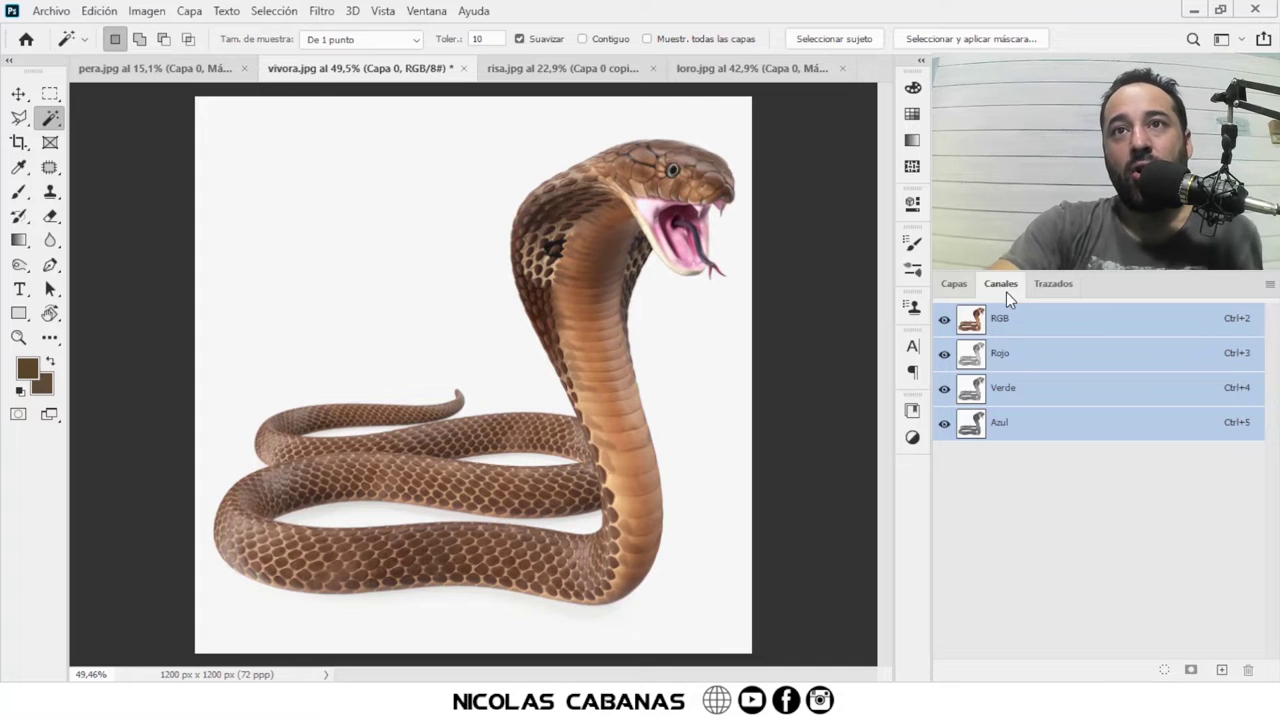
{"action": "left_click", "coordinate": [1026, 360]}
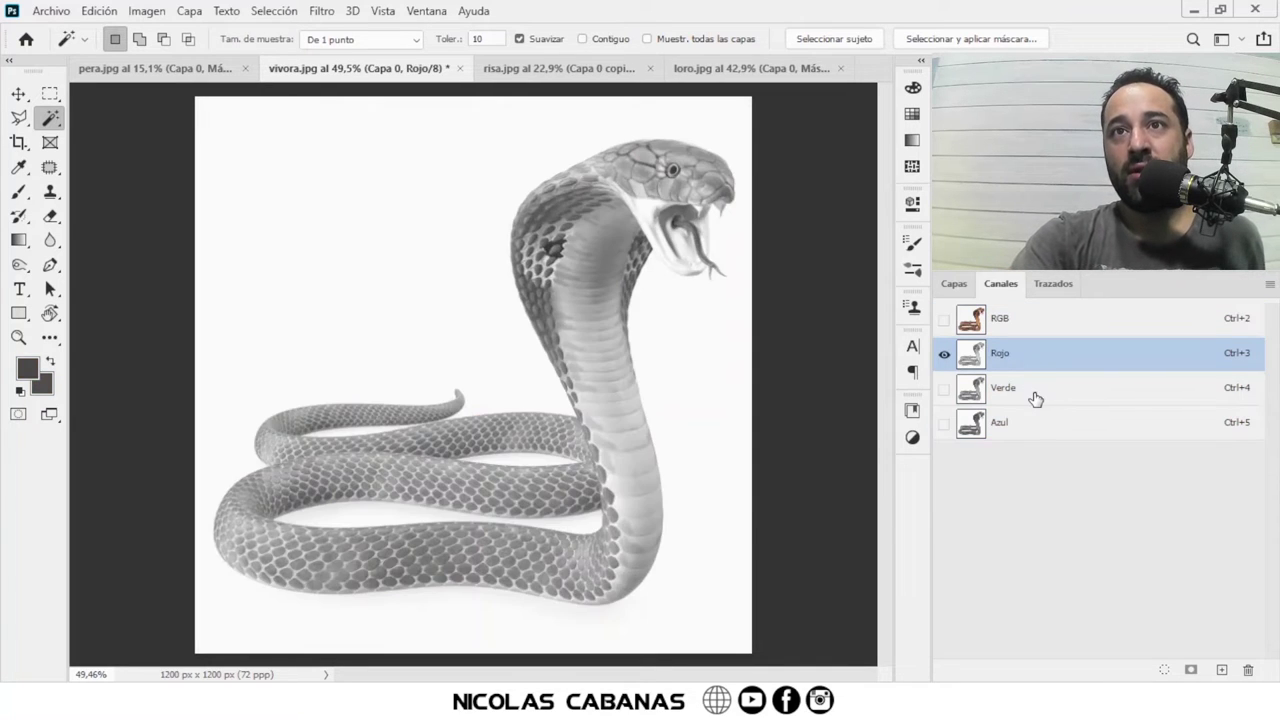
{"action": "left_click", "coordinate": [1035, 399]}
{"action": "left_click", "coordinate": [1036, 425]}
{"action": "left_click", "coordinate": [1012, 362]}
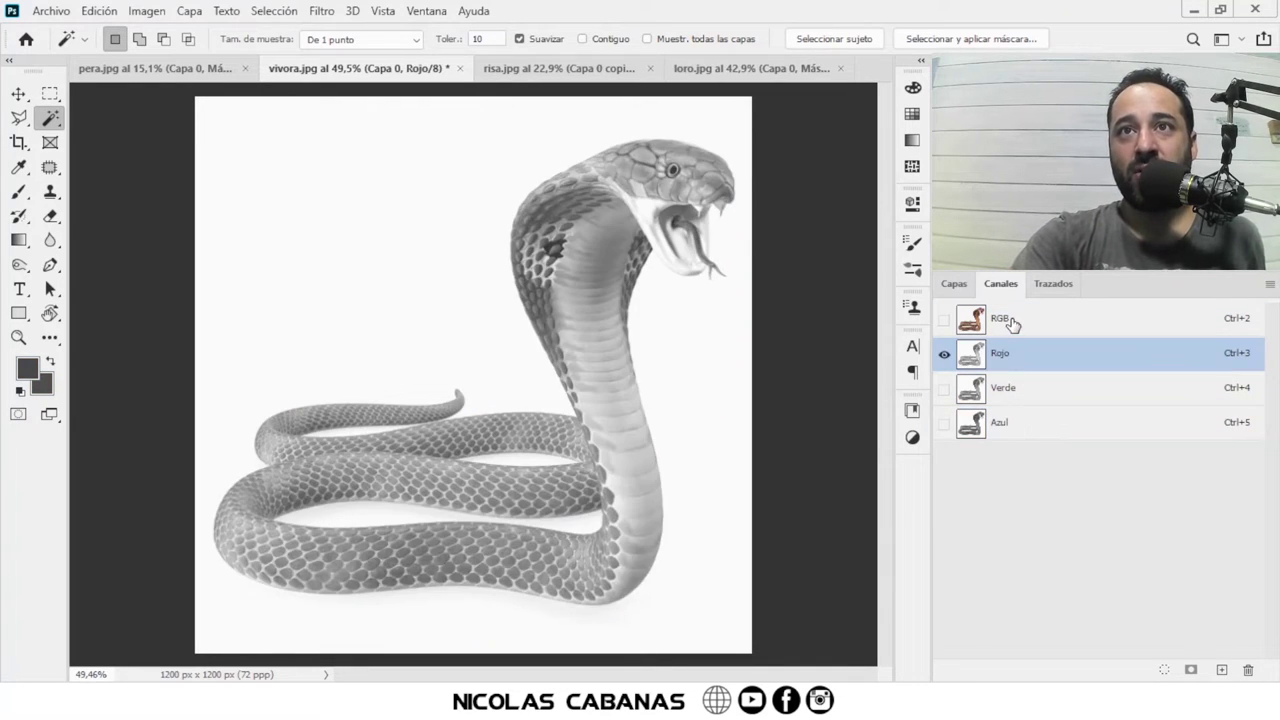
{"action": "left_click", "coordinate": [1012, 323]}
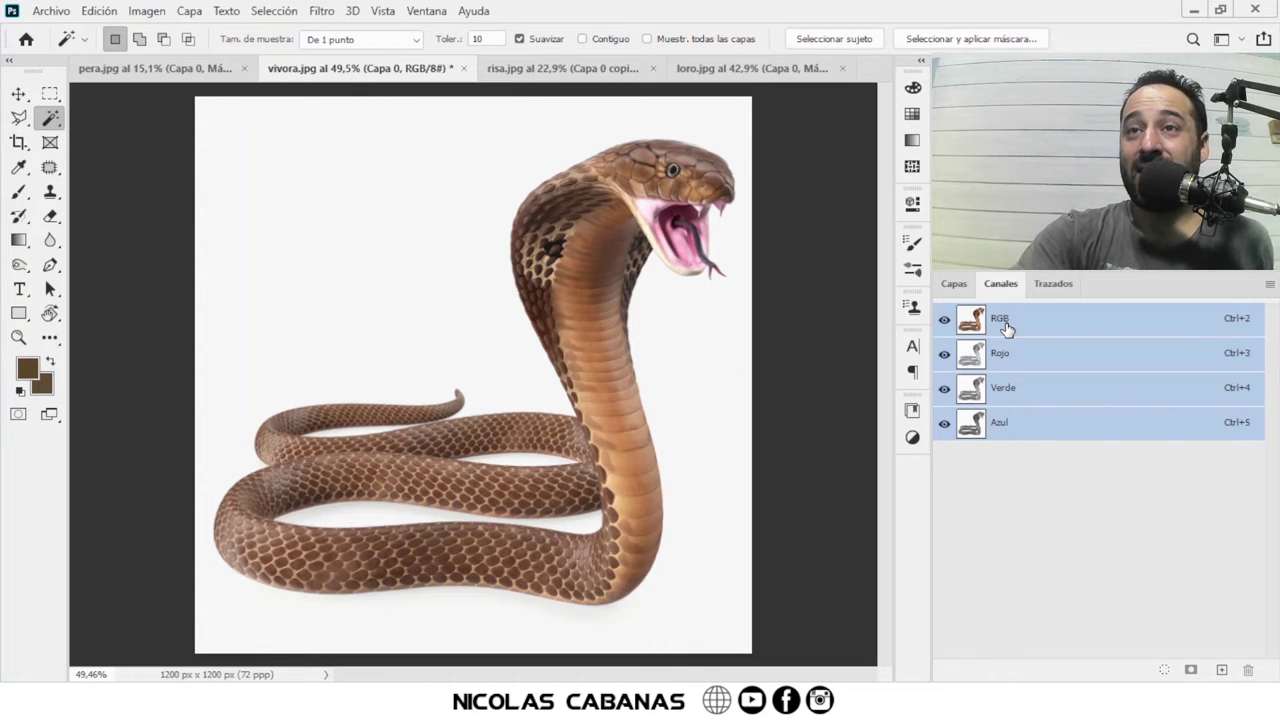
Step: Target Rojo alone, then turn Verde and Azul visibility back on
{"action": "left_click", "coordinate": [1035, 368]}
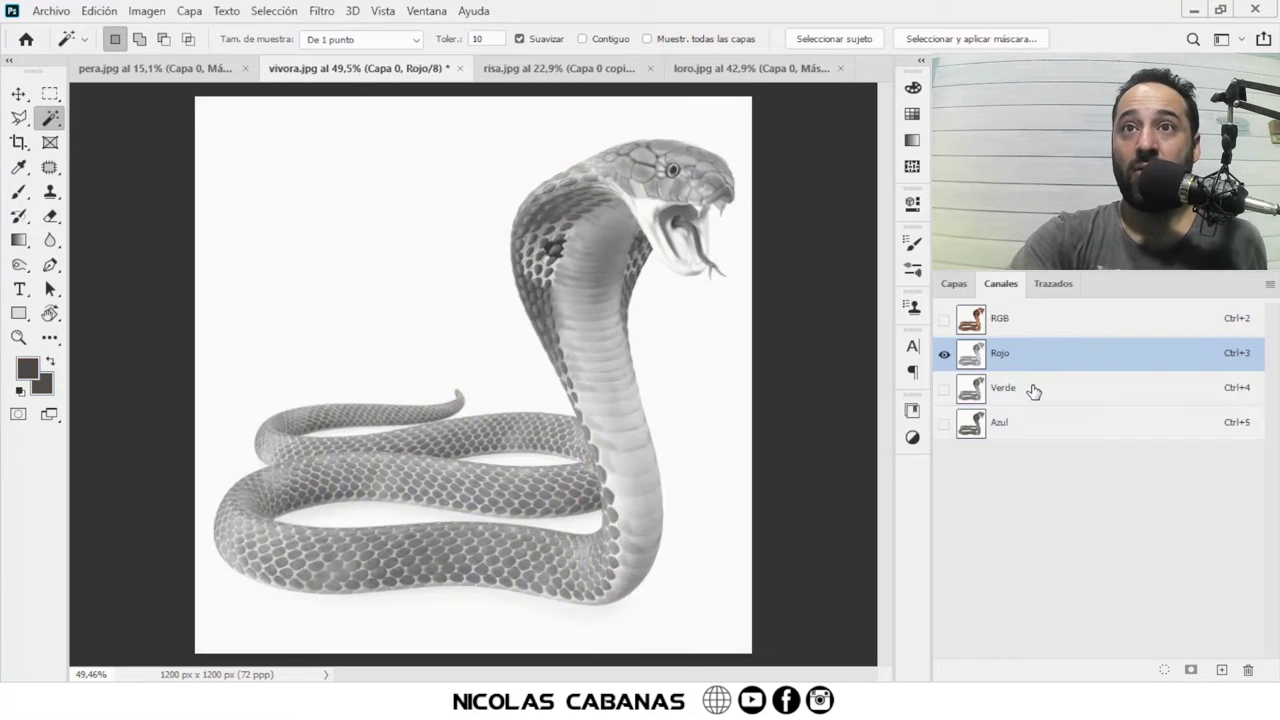
{"action": "left_click", "coordinate": [1031, 424]}
{"action": "left_click", "coordinate": [1023, 320]}
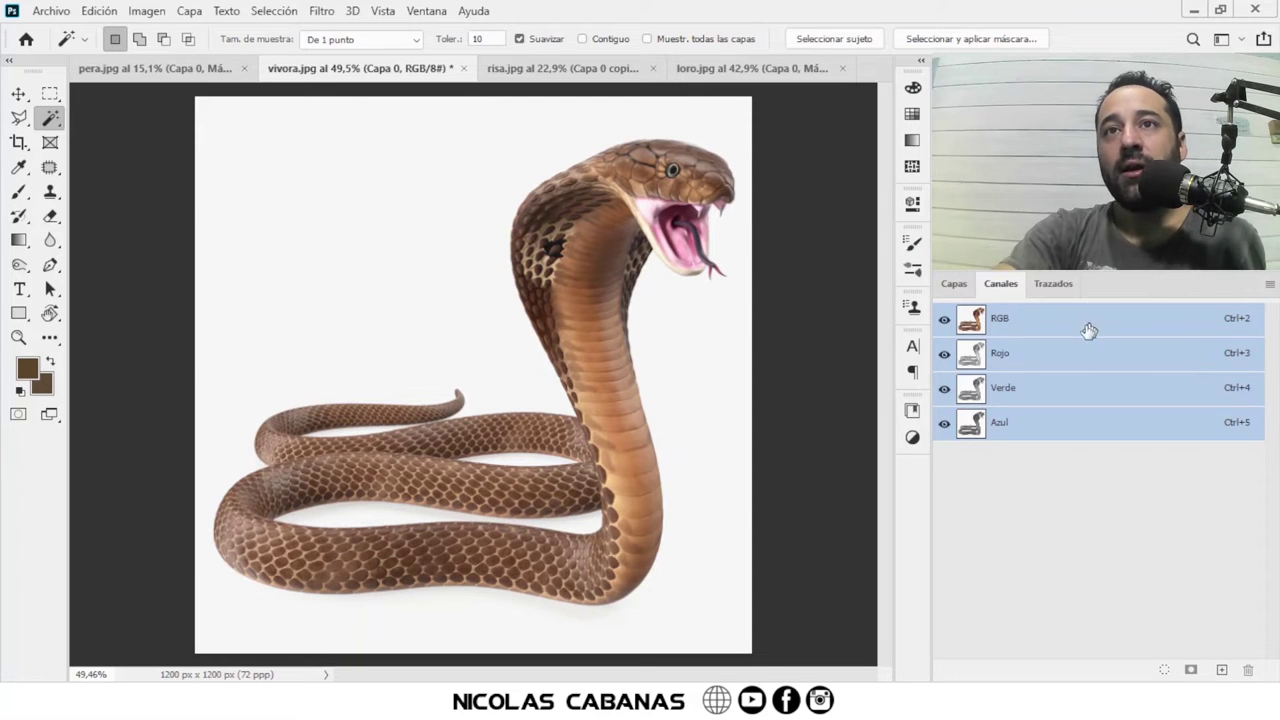
{"action": "left_click", "coordinate": [1052, 356]}
{"action": "left_click", "coordinate": [944, 388]}
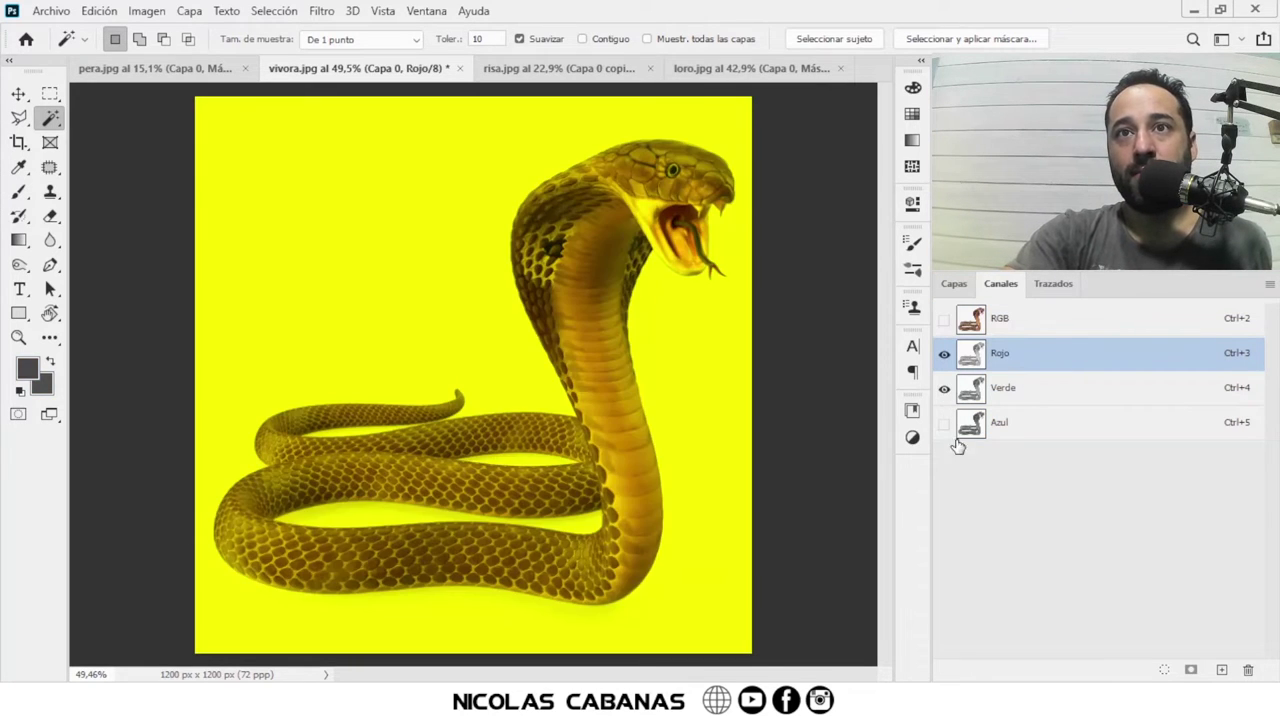
{"action": "left_click", "coordinate": [944, 423]}
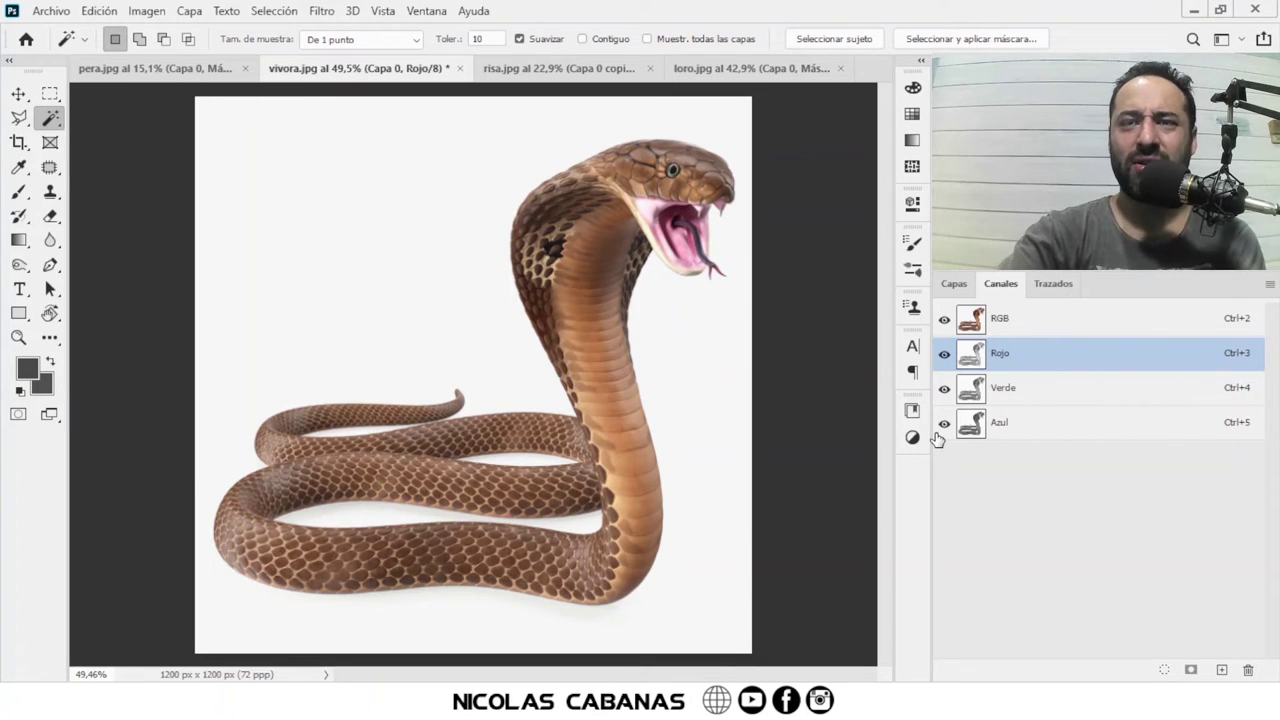
Step: Show all channels again and click through Rojo, Verde and Azul individually
{"action": "left_click", "coordinate": [1036, 398]}
{"action": "left_click", "coordinate": [944, 423]}
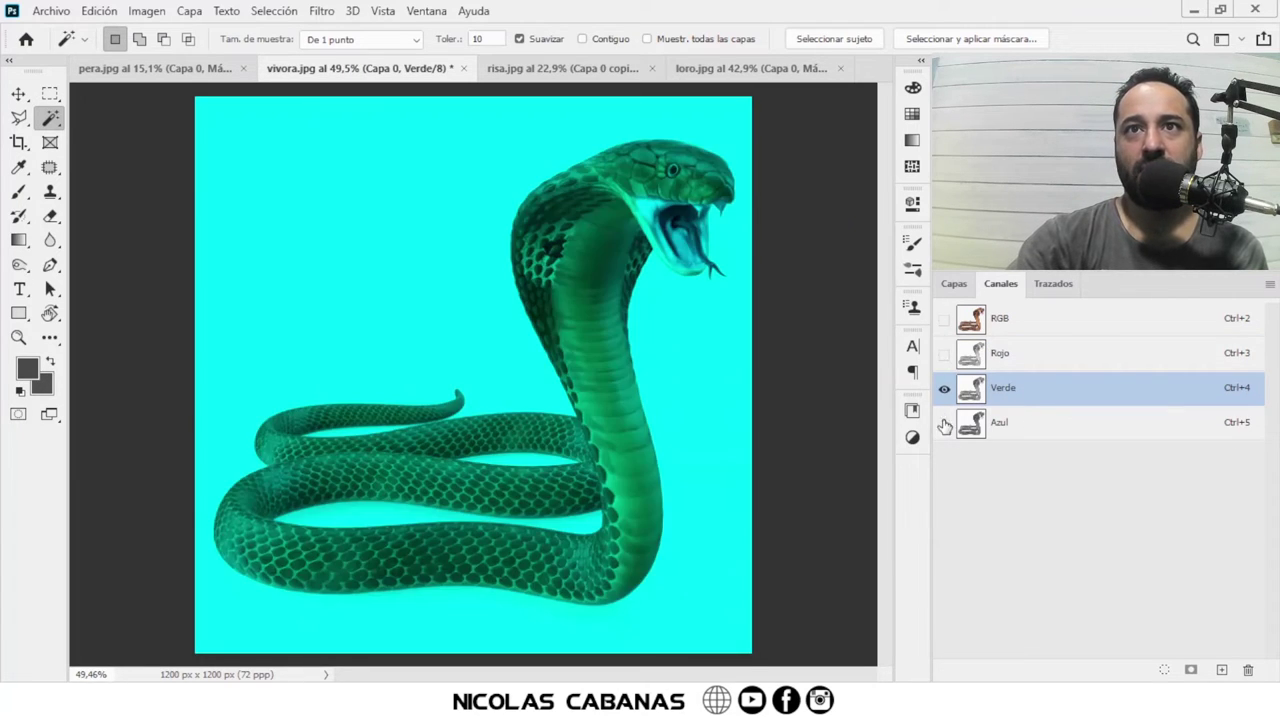
{"action": "left_click", "coordinate": [944, 318]}
{"action": "left_click", "coordinate": [1025, 318]}
{"action": "left_click", "coordinate": [1012, 360]}
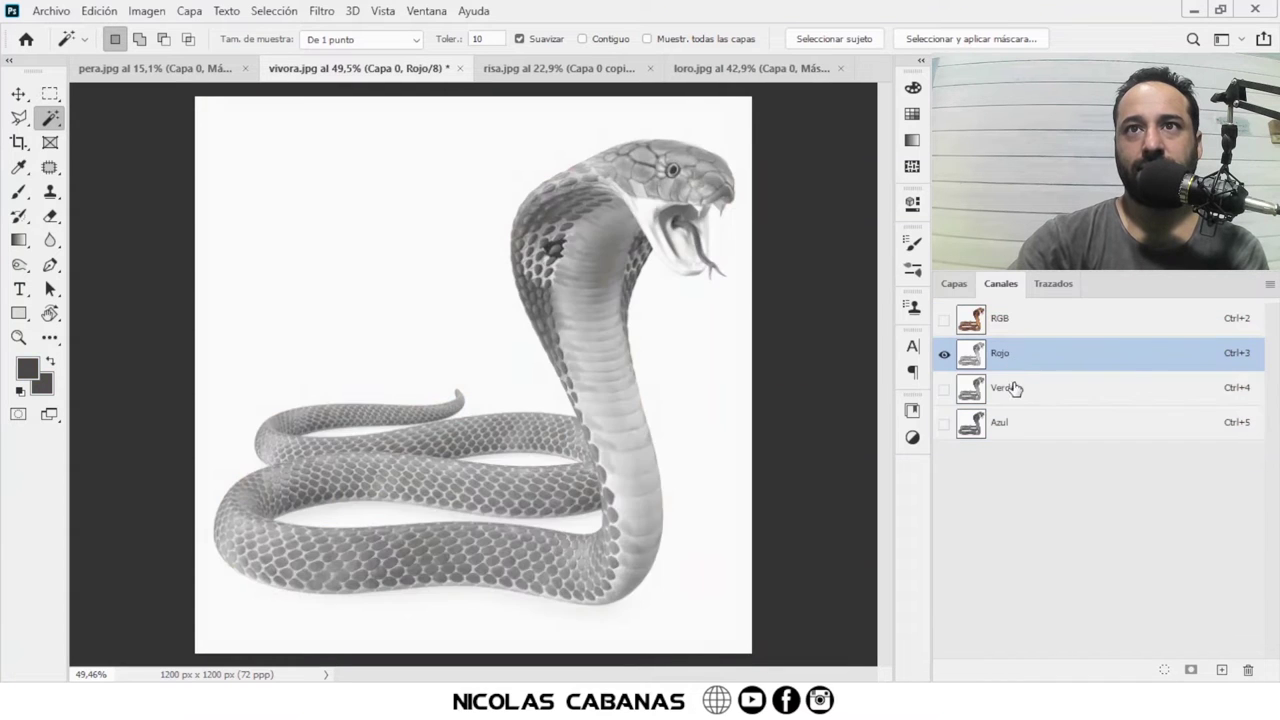
{"action": "left_click", "coordinate": [1016, 392]}
{"action": "left_click", "coordinate": [1020, 424]}
{"action": "left_click", "coordinate": [1016, 390]}
{"action": "left_click", "coordinate": [1014, 360]}
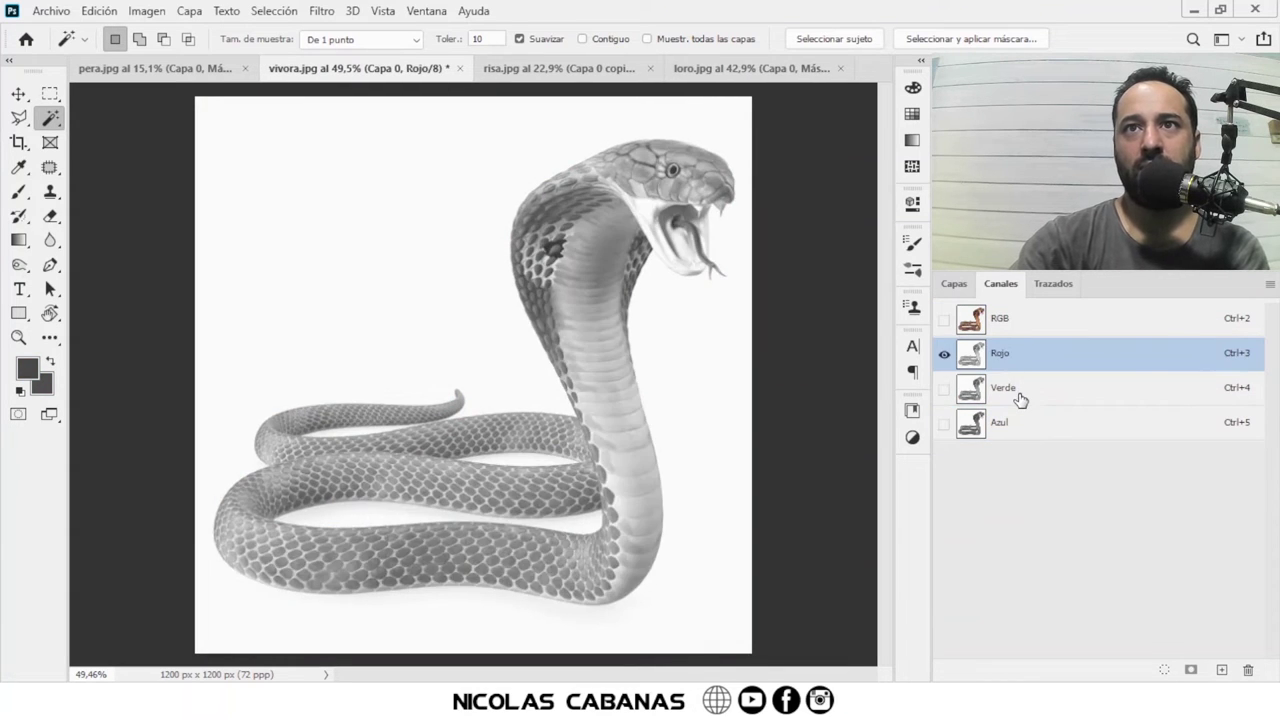
{"action": "left_click", "coordinate": [1017, 400]}
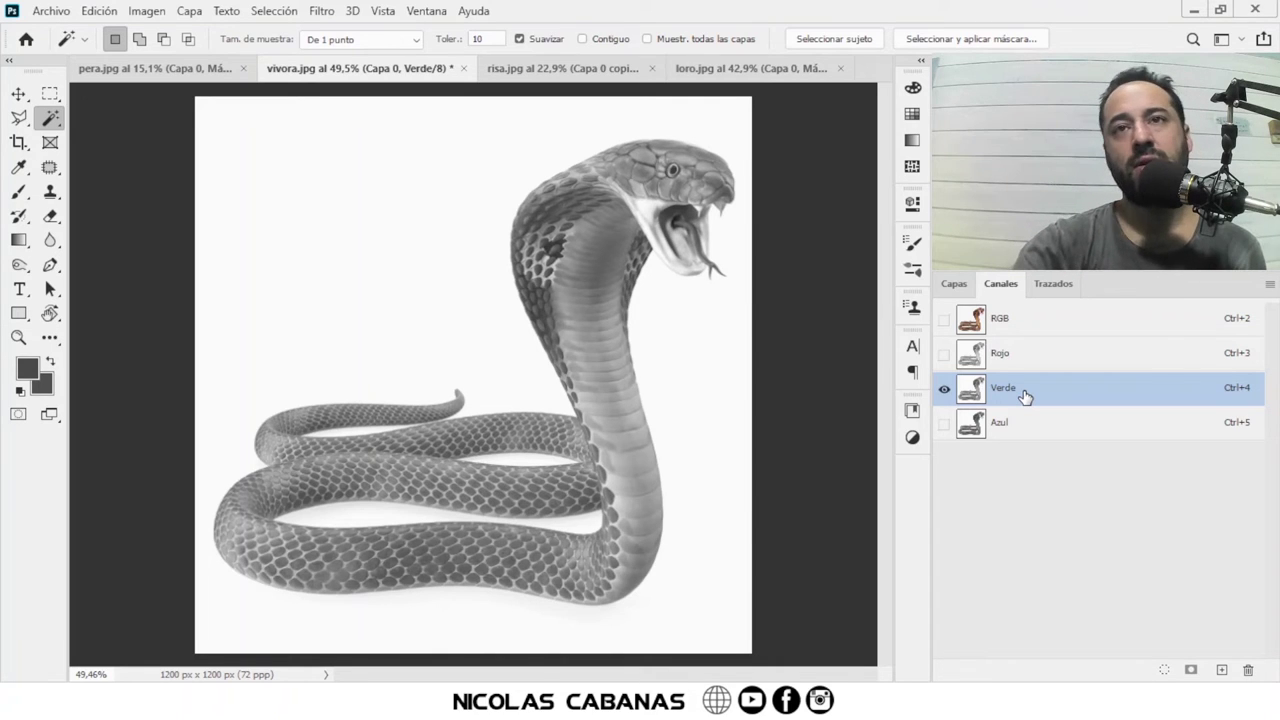
Step: Compare Rojo, Verde and Azul again, ending with only Azul displayed
{"action": "left_click", "coordinate": [1005, 362]}
{"action": "left_click", "coordinate": [1018, 389]}
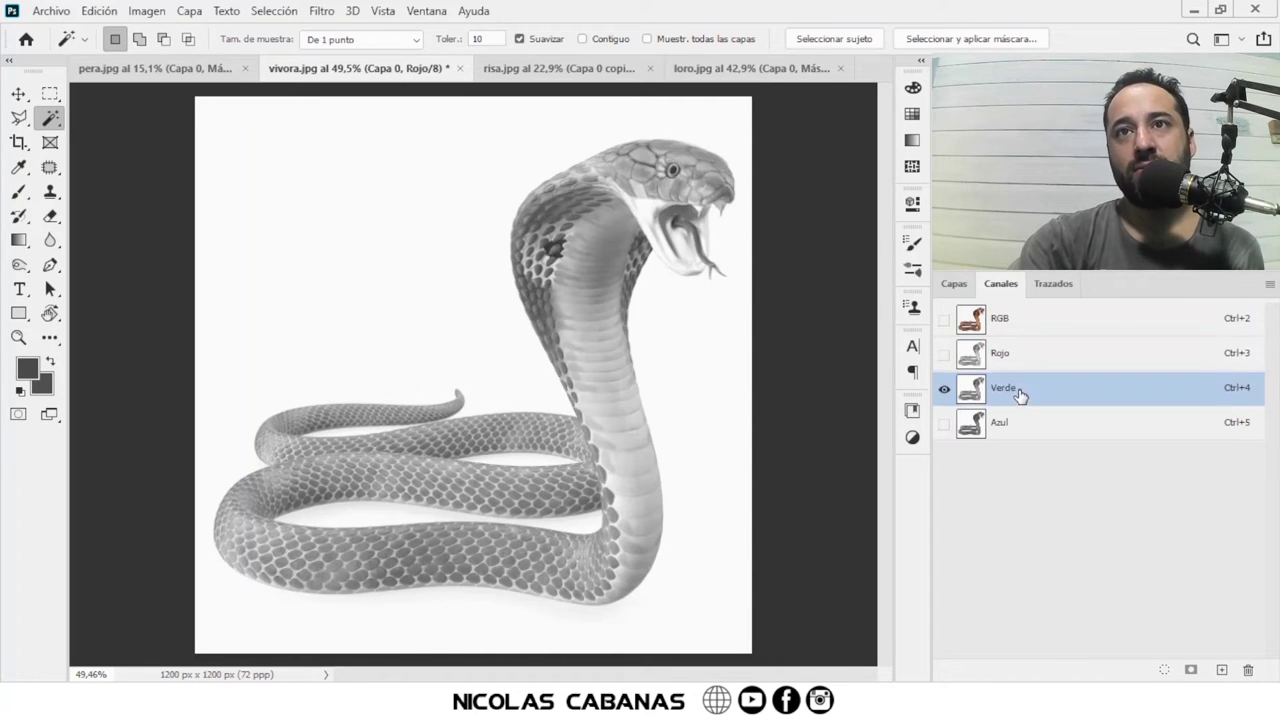
{"action": "left_click", "coordinate": [1028, 420]}
{"action": "left_click", "coordinate": [1029, 389]}
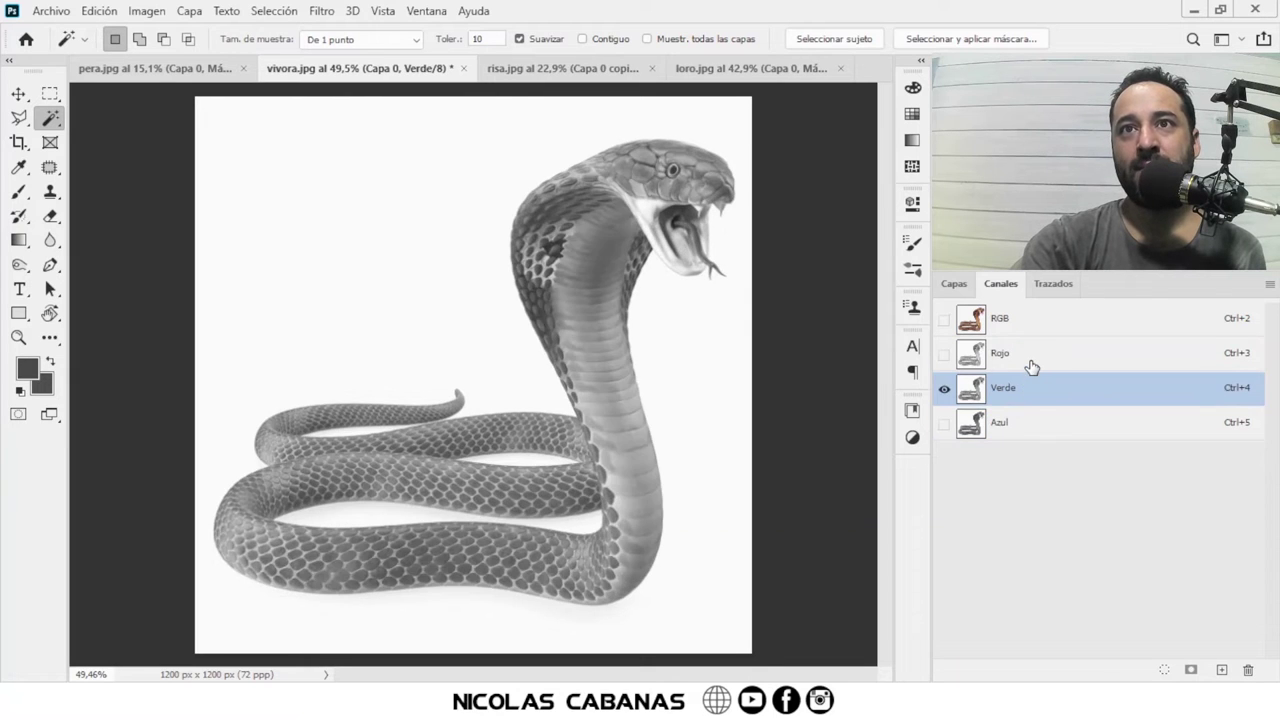
{"action": "left_click", "coordinate": [1031, 360]}
{"action": "left_click", "coordinate": [1031, 390]}
{"action": "left_click", "coordinate": [1031, 425]}
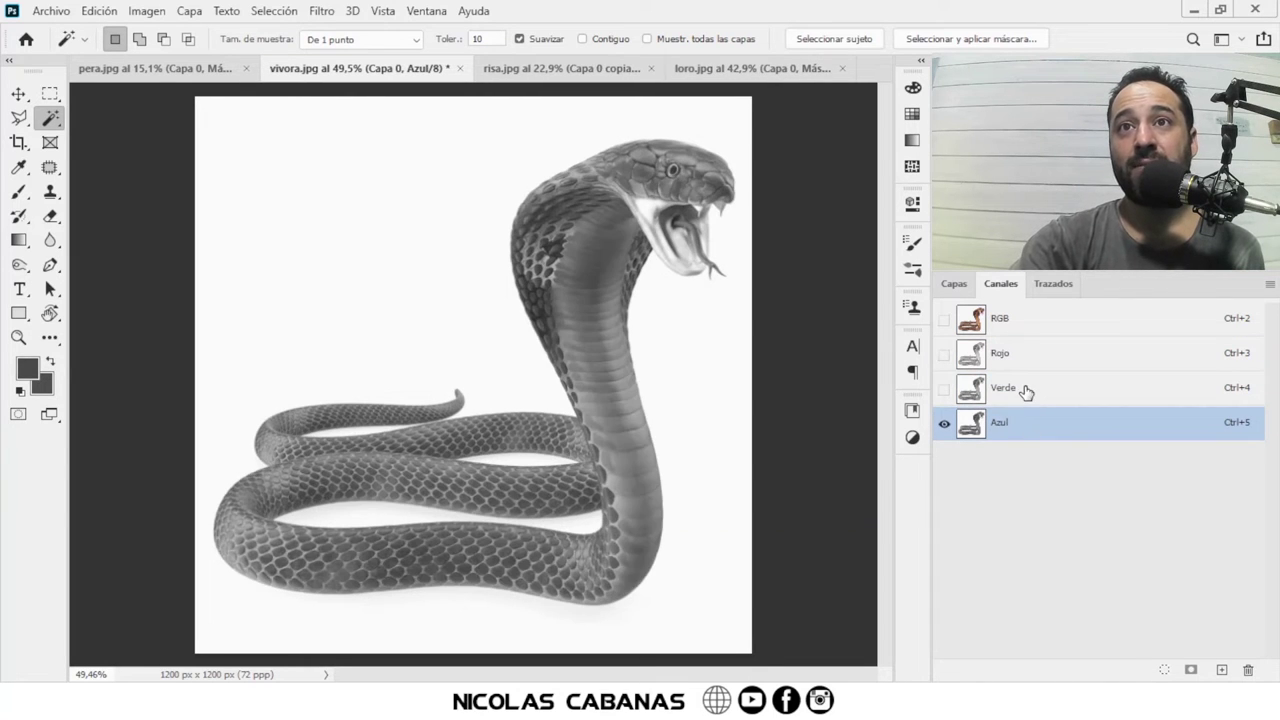
{"action": "left_click", "coordinate": [1029, 389]}
{"action": "left_click", "coordinate": [1029, 358]}
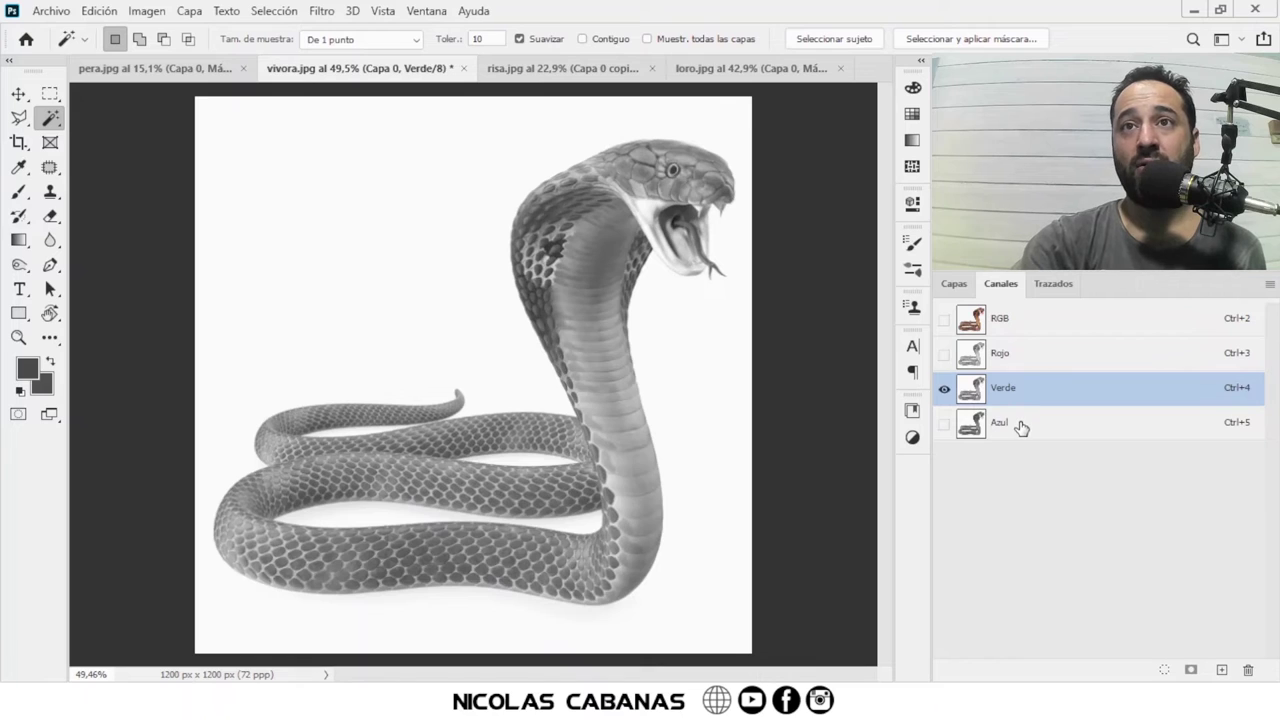
{"action": "left_click", "coordinate": [1021, 427]}
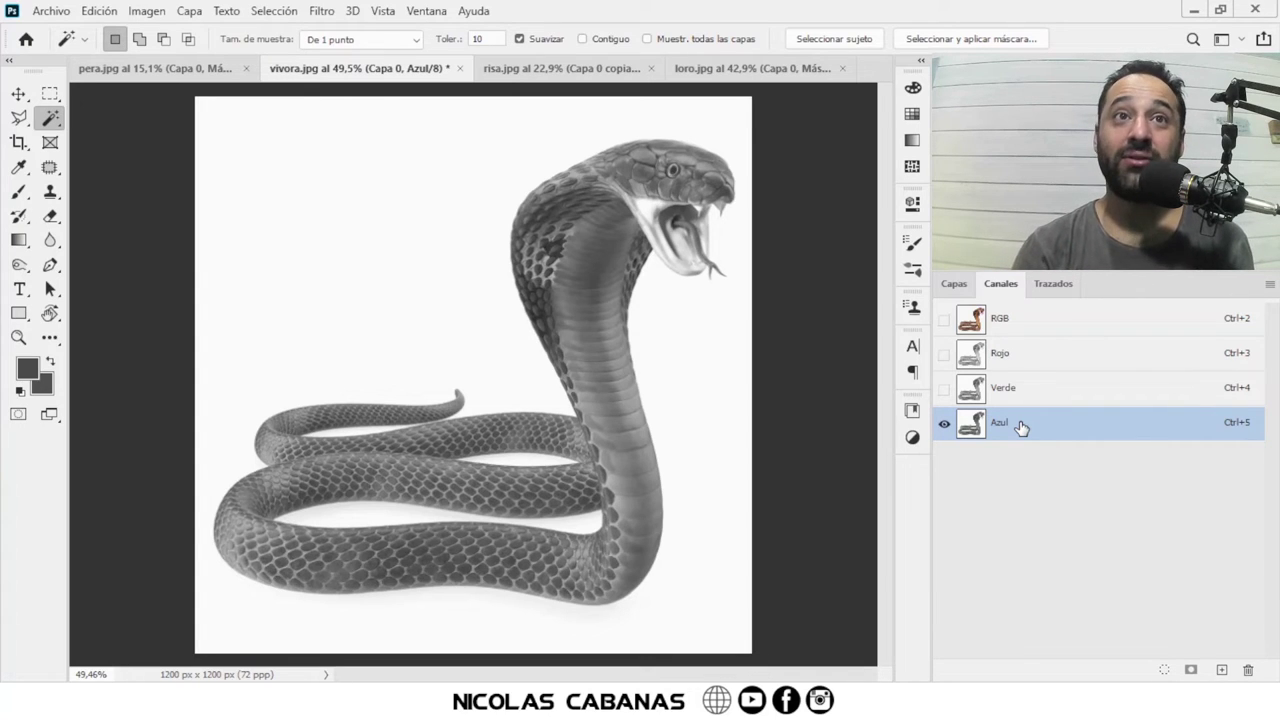
{"action": "left_click", "coordinate": [1010, 389]}
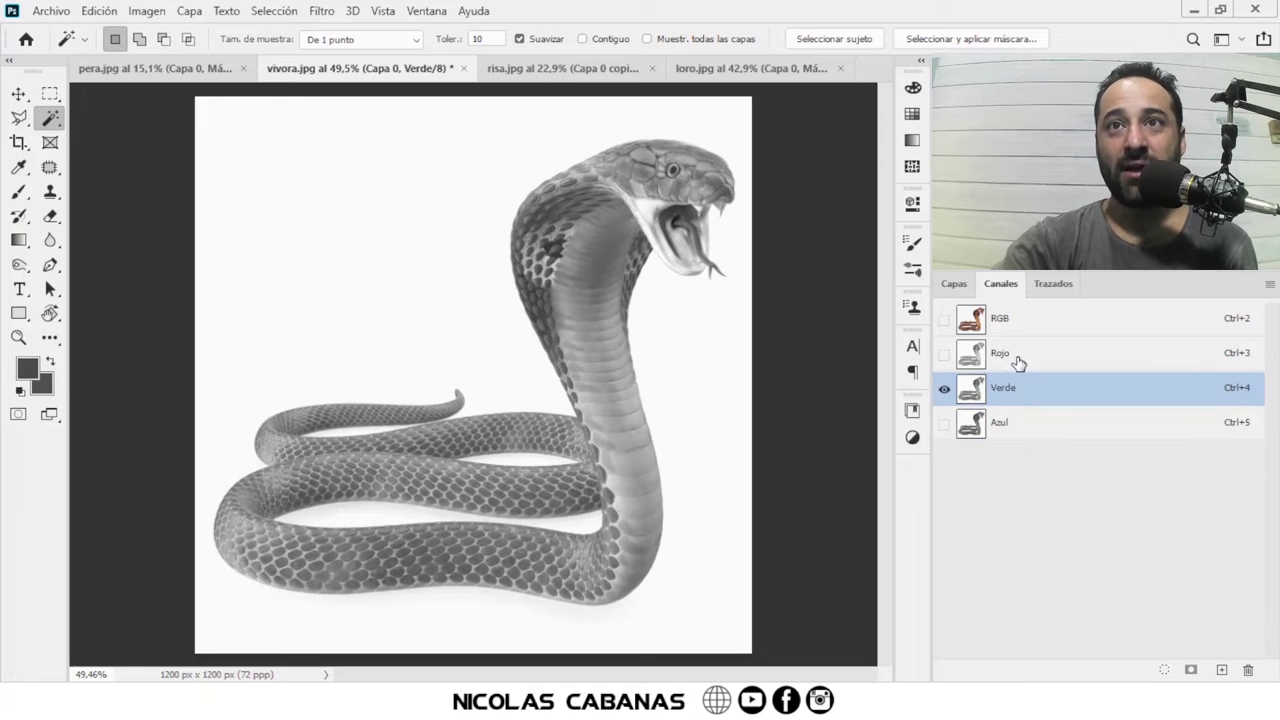
{"action": "left_click", "coordinate": [1006, 354]}
{"action": "left_click", "coordinate": [1005, 392]}
{"action": "left_click", "coordinate": [1001, 427]}
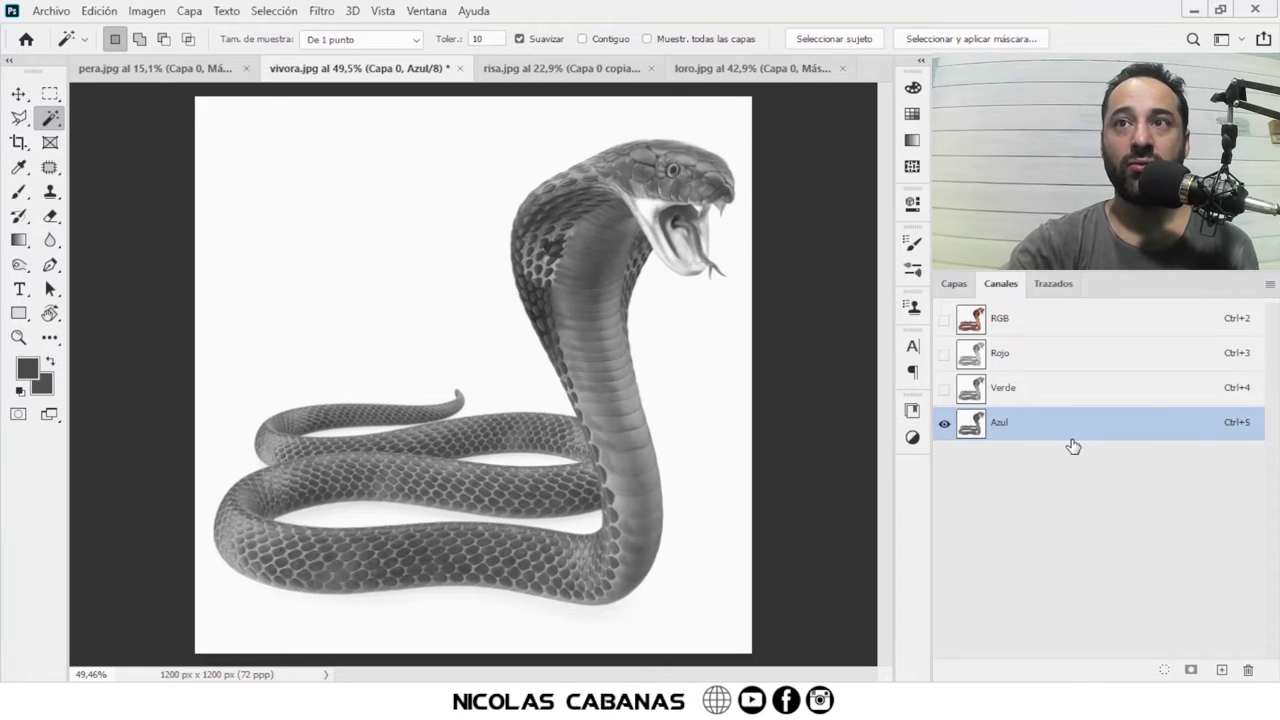
Step: Duplicate the Azul channel as ALFA and hide Azul so ALFA shows alone
{"action": "right_click", "coordinate": [1074, 441]}
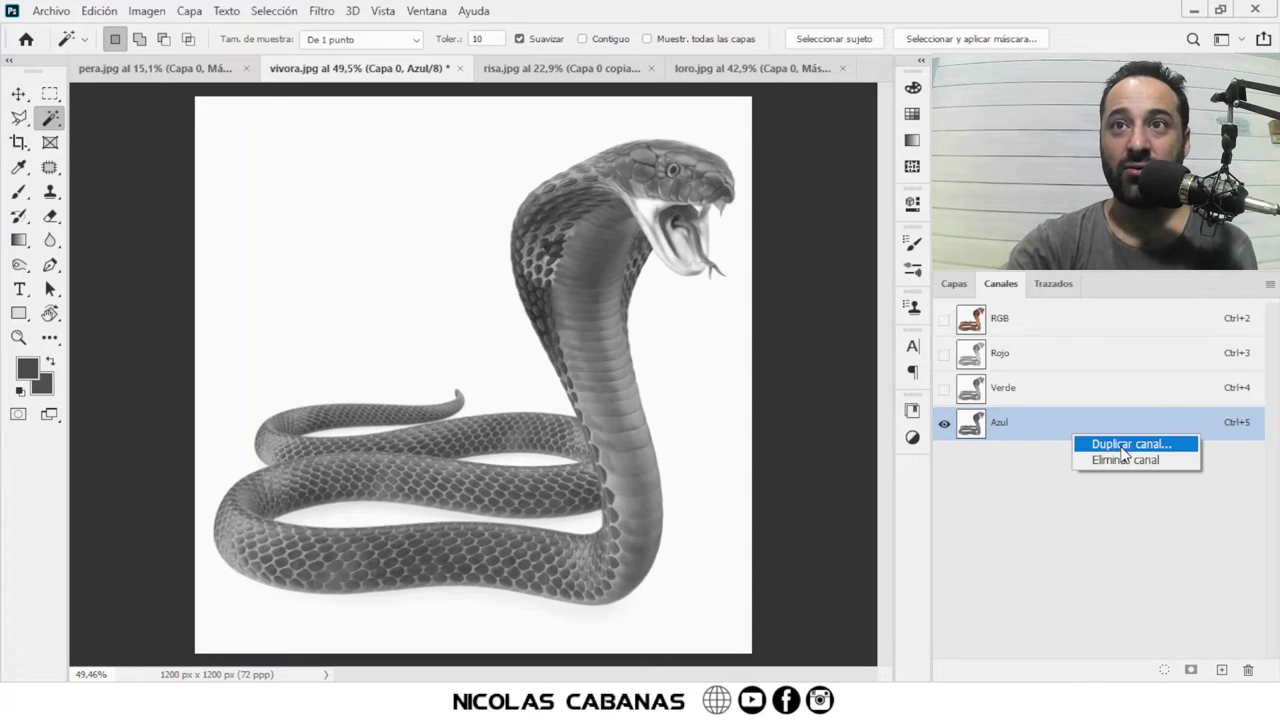
{"action": "left_click", "coordinate": [1124, 446]}
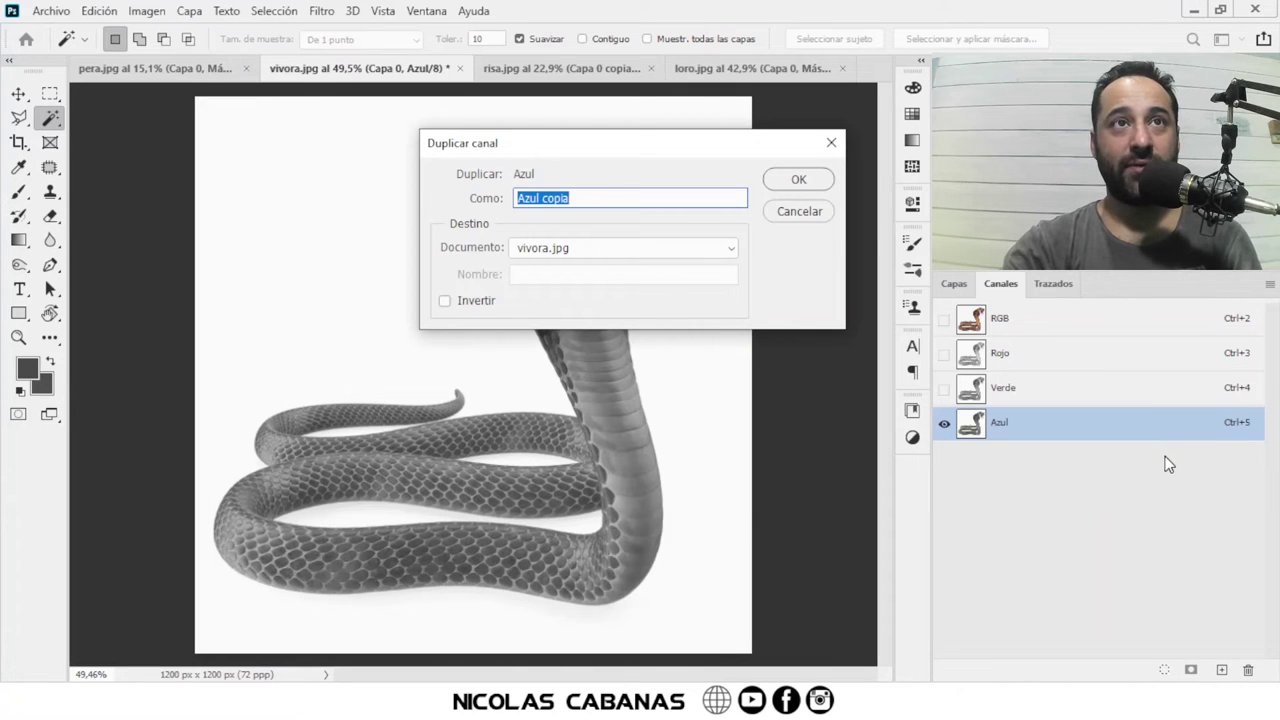
{"action": "type", "text": "ALFA"}
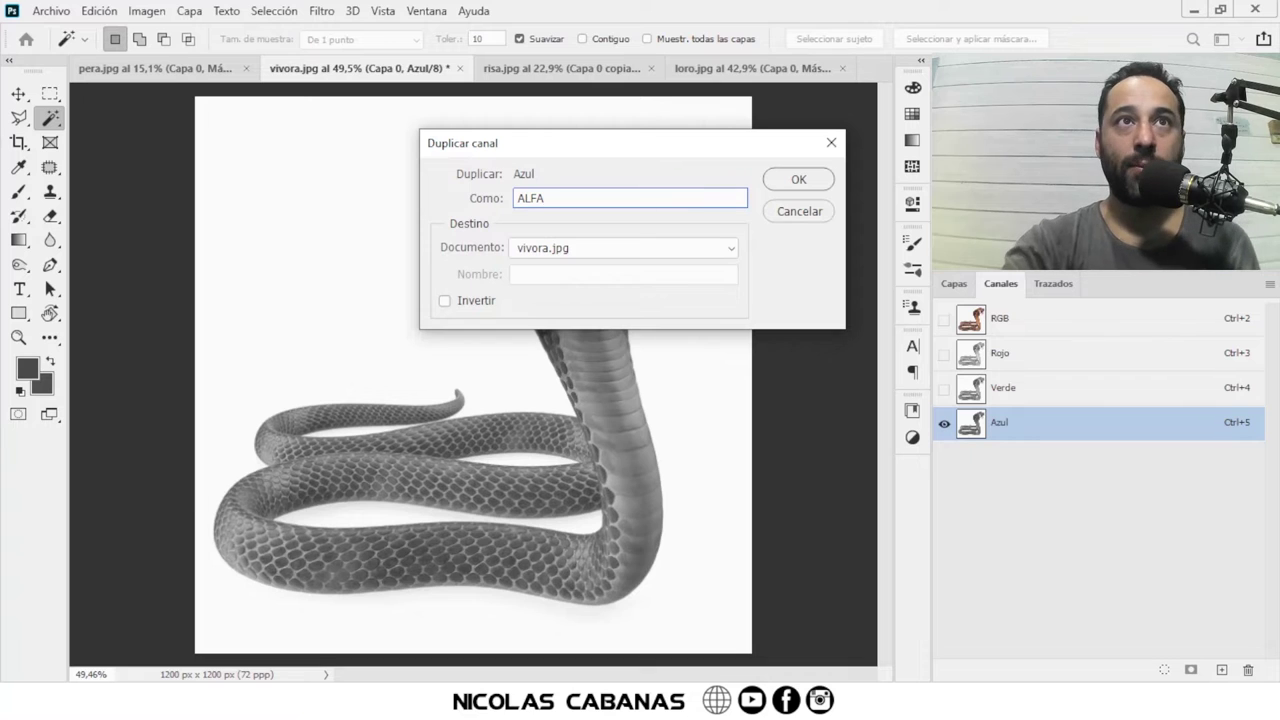
{"action": "left_click", "coordinate": [797, 182]}
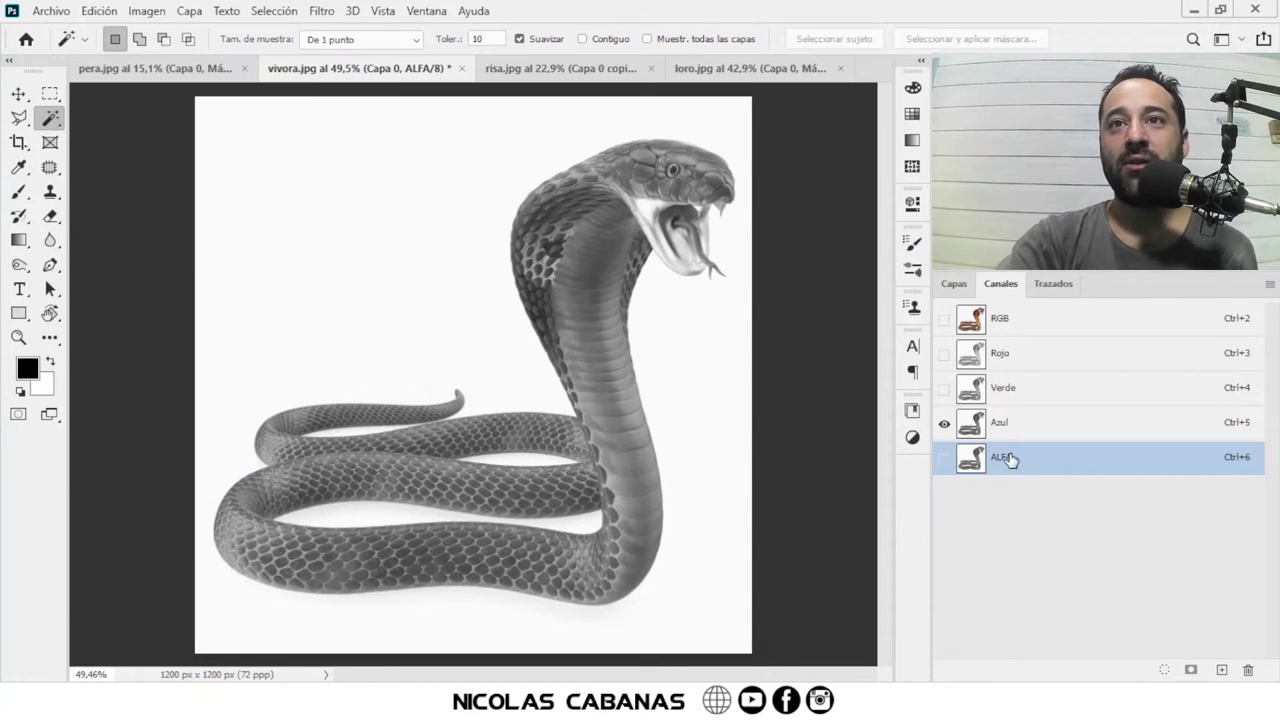
{"action": "left_click", "coordinate": [944, 423]}
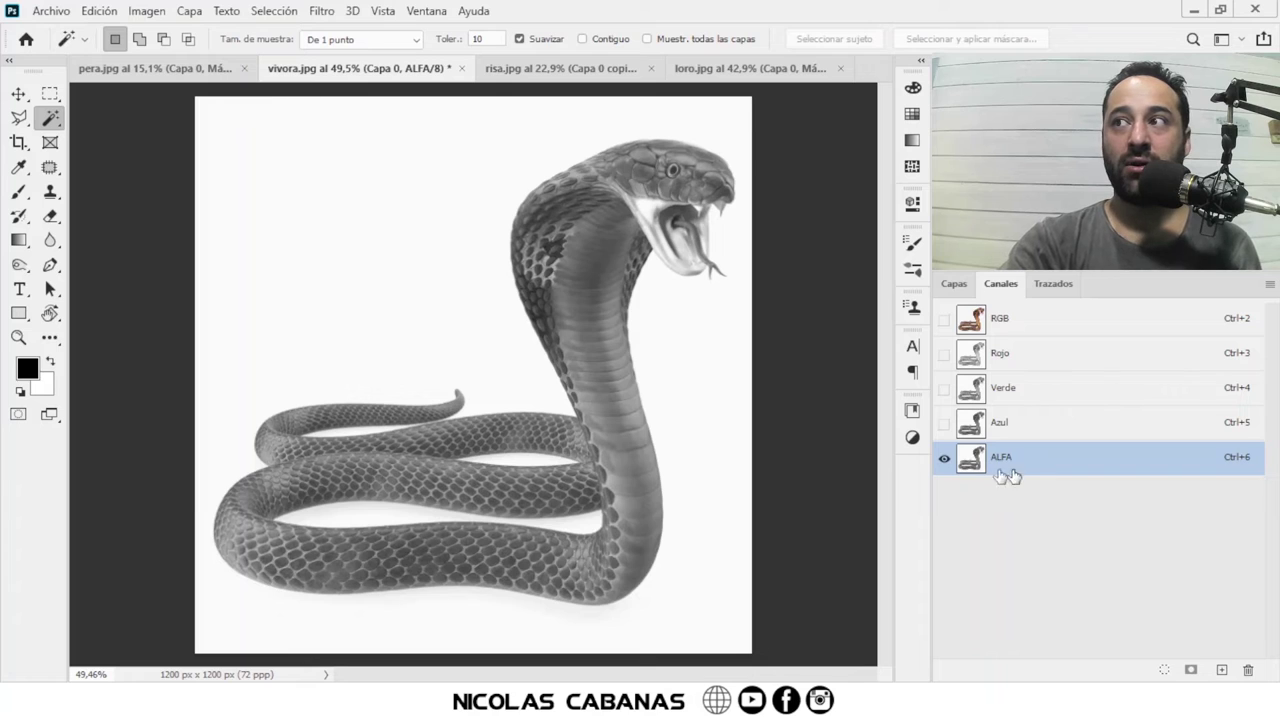
Step: Choose the largest thumbnail size in Channels panel options, then select the Move tool
{"action": "left_click", "coordinate": [1269, 286]}
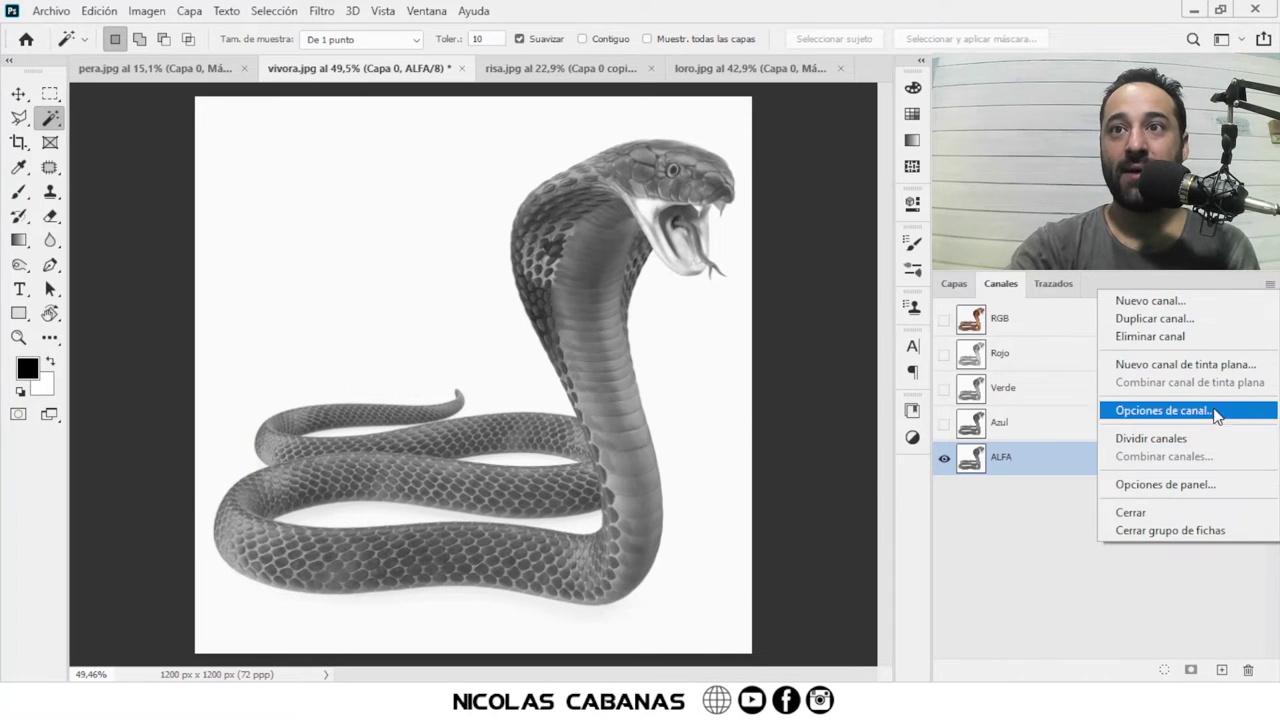
{"action": "left_click", "coordinate": [1270, 288]}
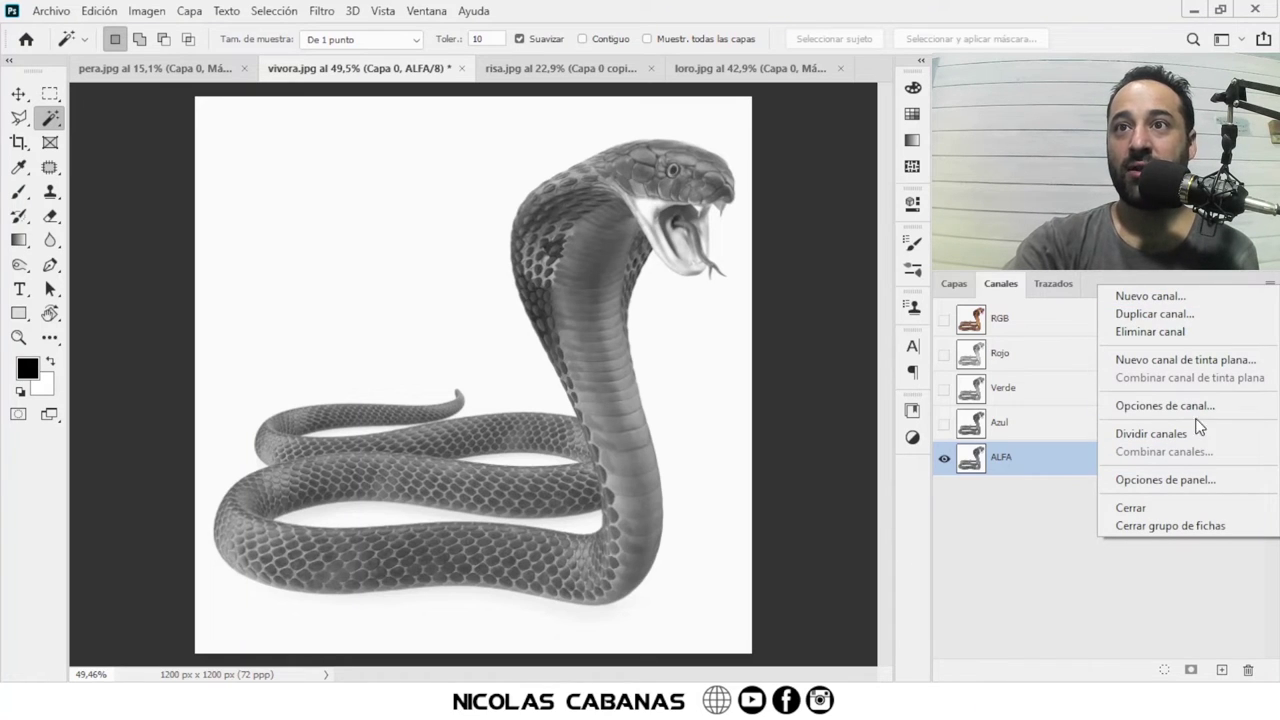
{"action": "left_click", "coordinate": [1206, 482]}
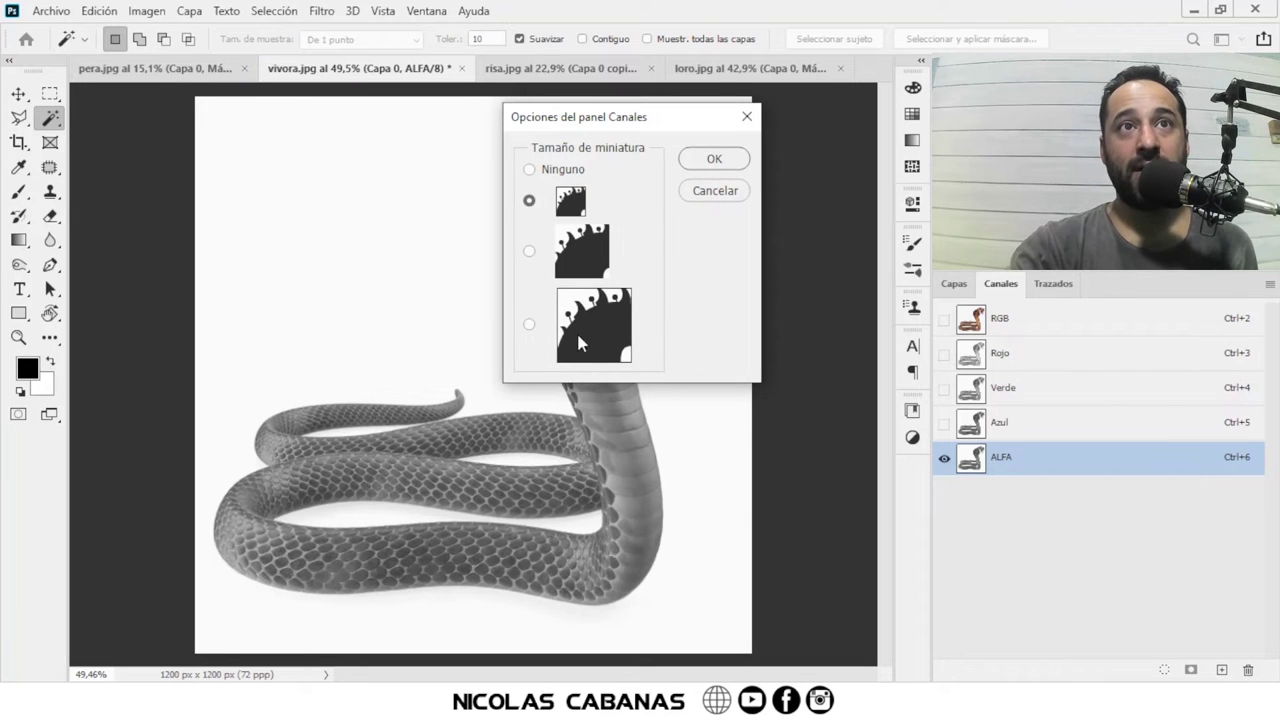
{"action": "left_click", "coordinate": [579, 338]}
{"action": "left_click", "coordinate": [714, 160]}
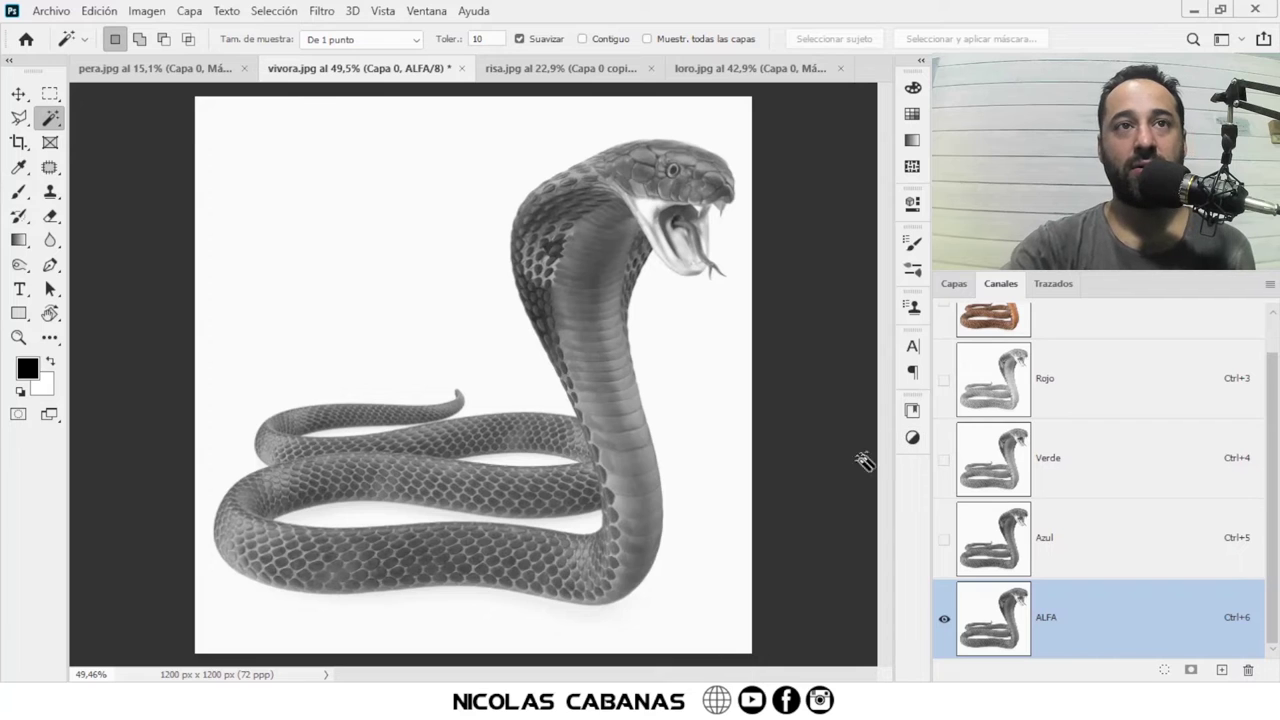
{"action": "key", "text": "v"}
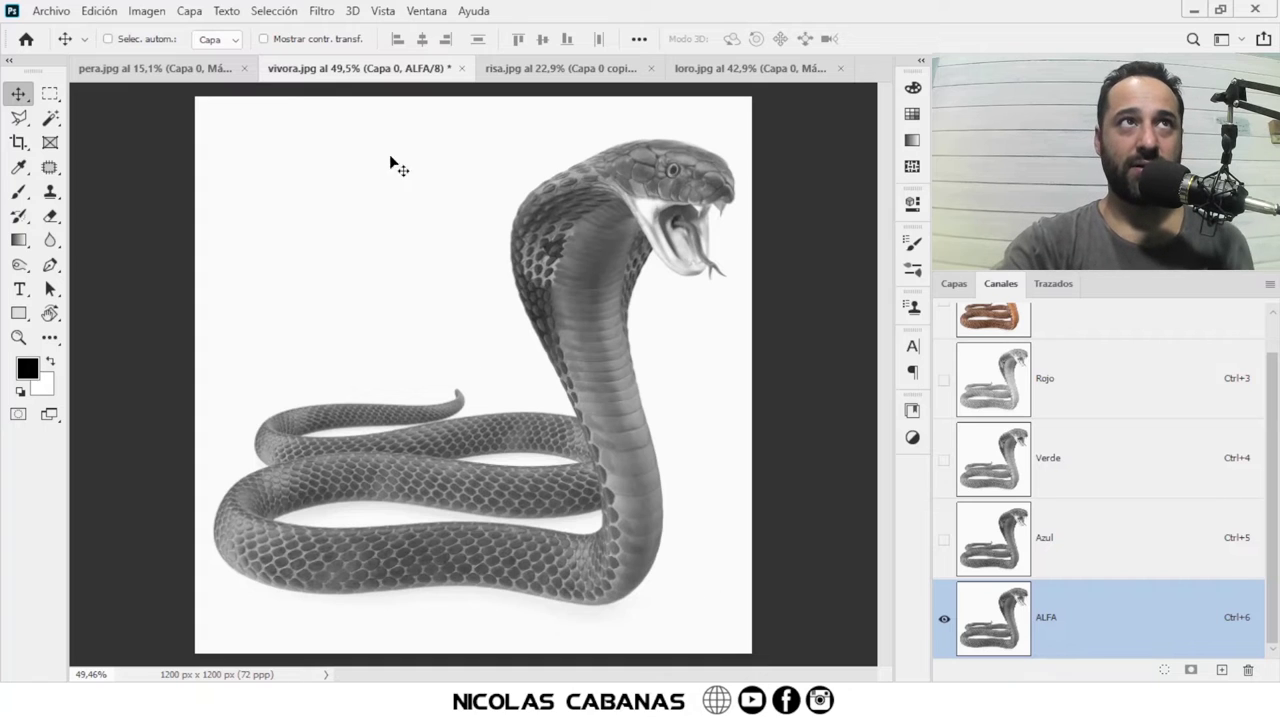
Step: Open Levels on the ALFA channel and adjust the black, white and midtone sliders to darken the snake
{"action": "left_click", "coordinate": [147, 11]}
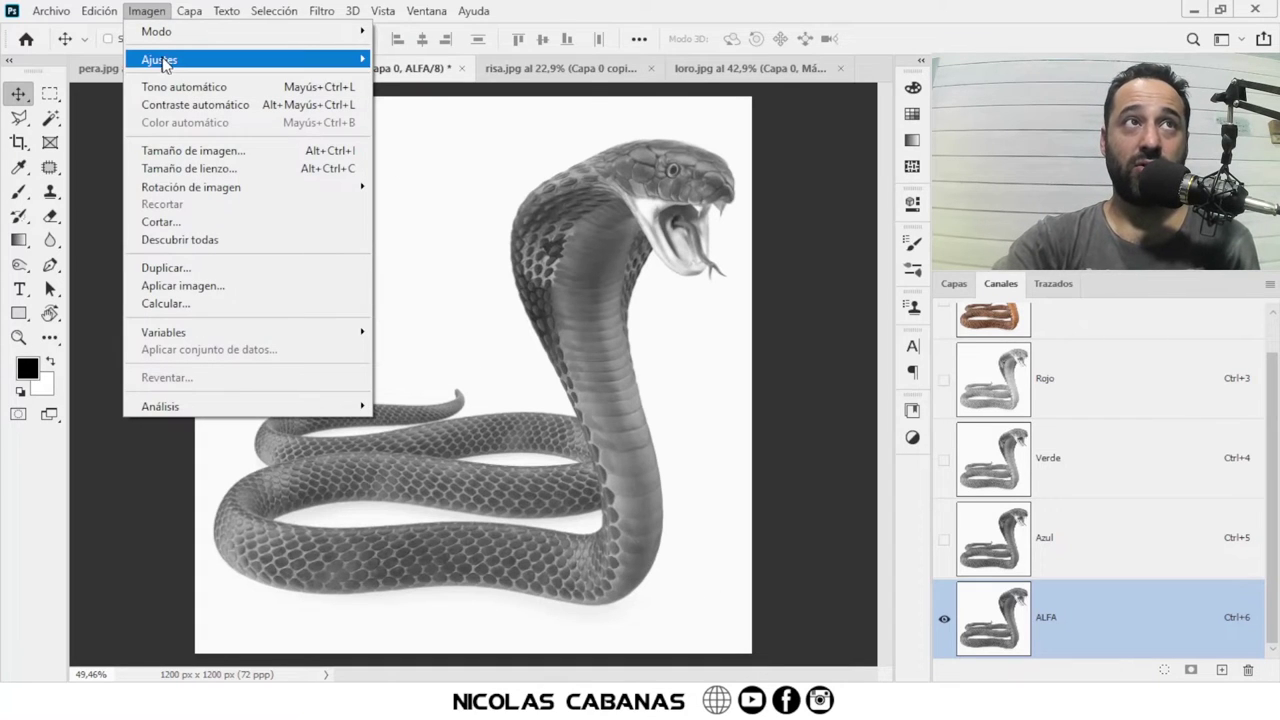
{"action": "mouse_move", "coordinate": [160, 59]}
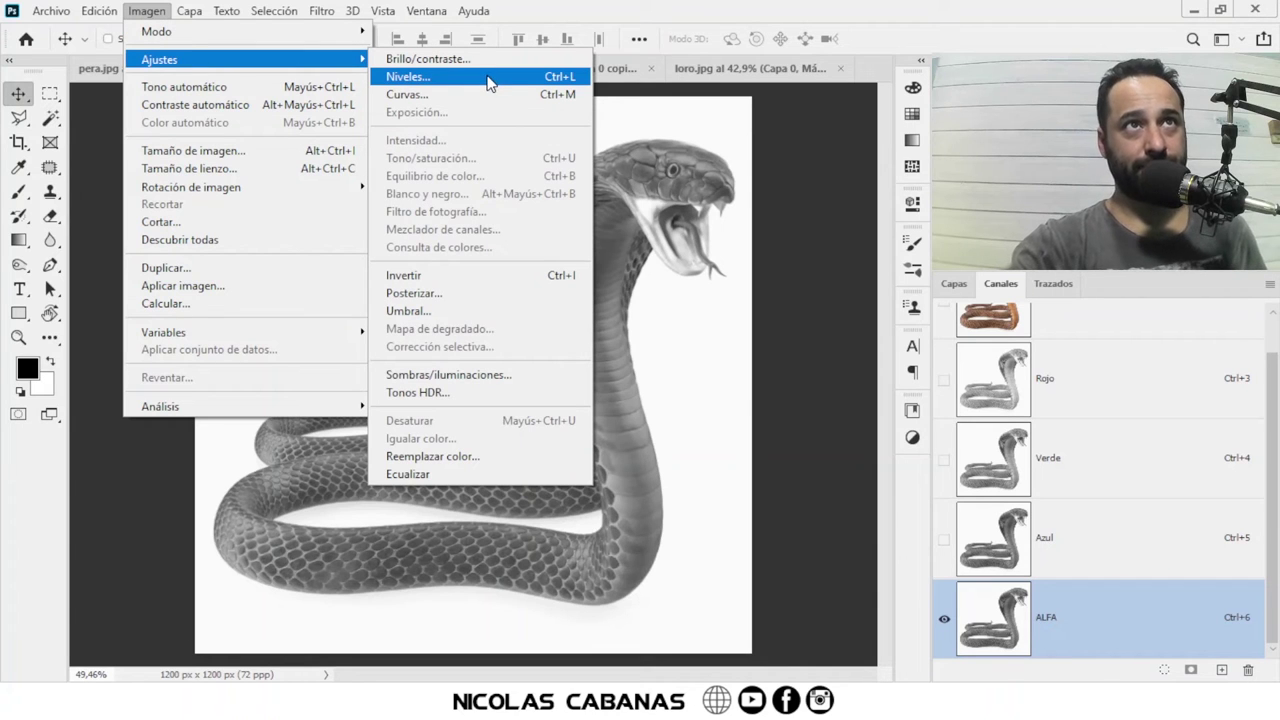
{"action": "left_click", "coordinate": [500, 78]}
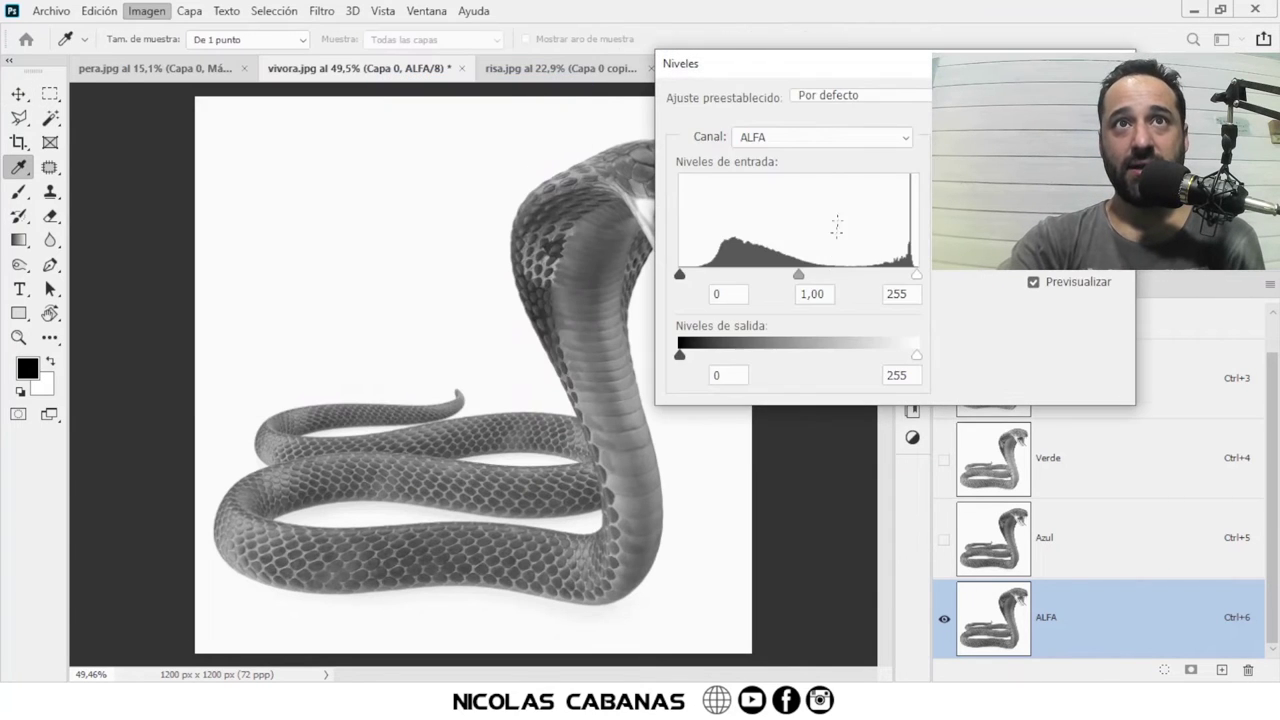
{"action": "left_click_drag", "start_coordinate": [725, 64], "coordinate": [811, 67]}
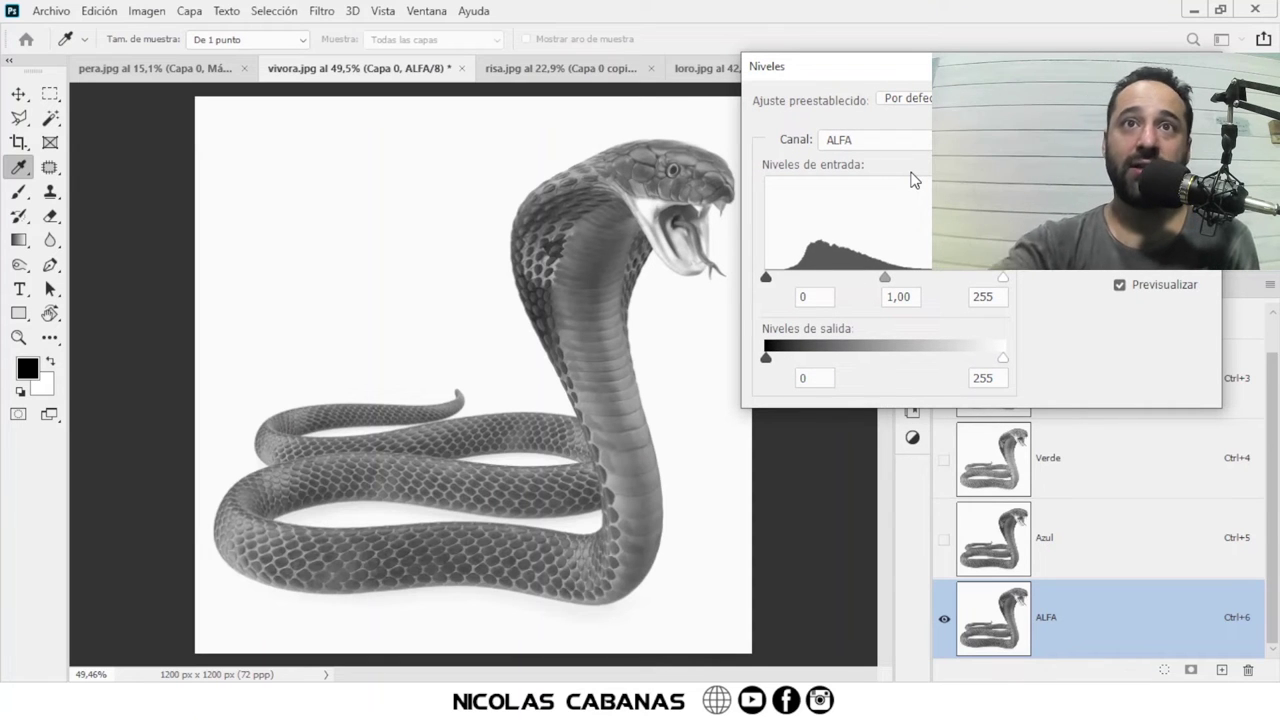
{"action": "left_click_drag", "start_coordinate": [766, 277], "coordinate": [825, 278]}
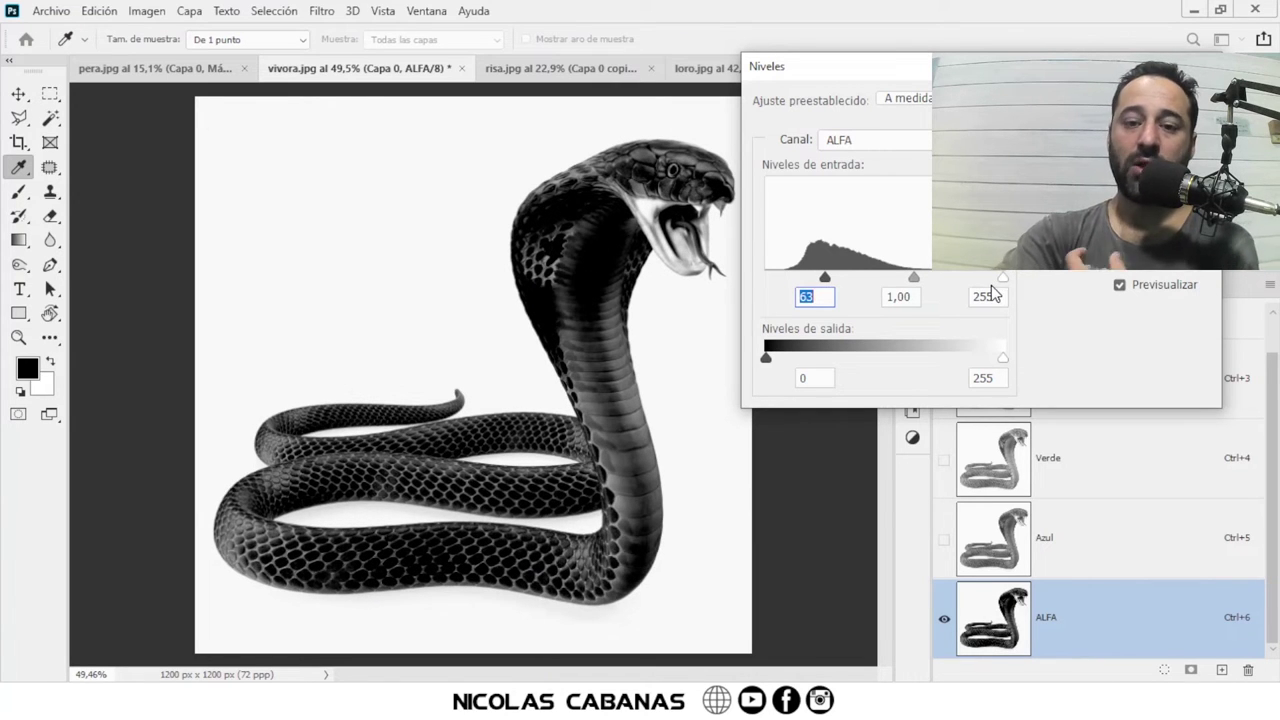
{"action": "mouse_move", "coordinate": [1003, 278]}
{"action": "left_mouse_down"}
{"action": "mouse_move", "coordinate": [935, 278]}
{"action": "mouse_move", "coordinate": [1010, 281]}
{"action": "left_mouse_up"}
{"action": "left_click_drag", "start_coordinate": [914, 280], "coordinate": [954, 280]}
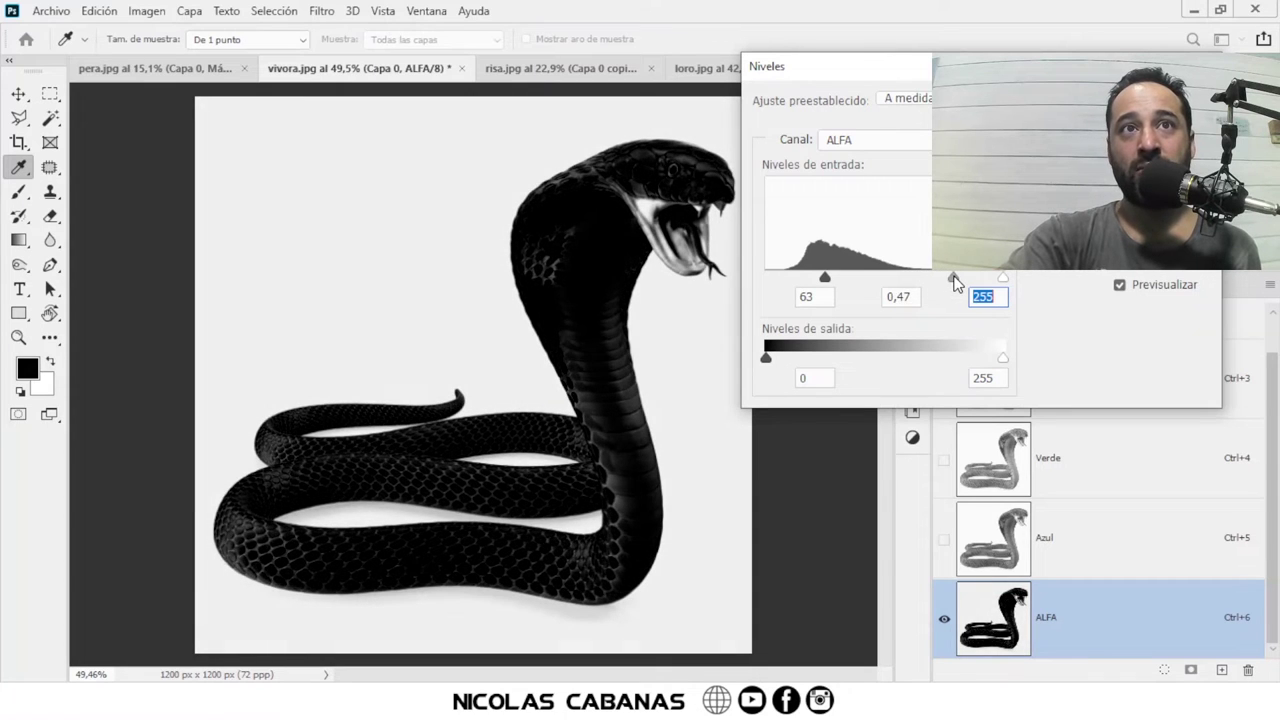
{"action": "left_click_drag", "start_coordinate": [827, 282], "coordinate": [873, 282]}
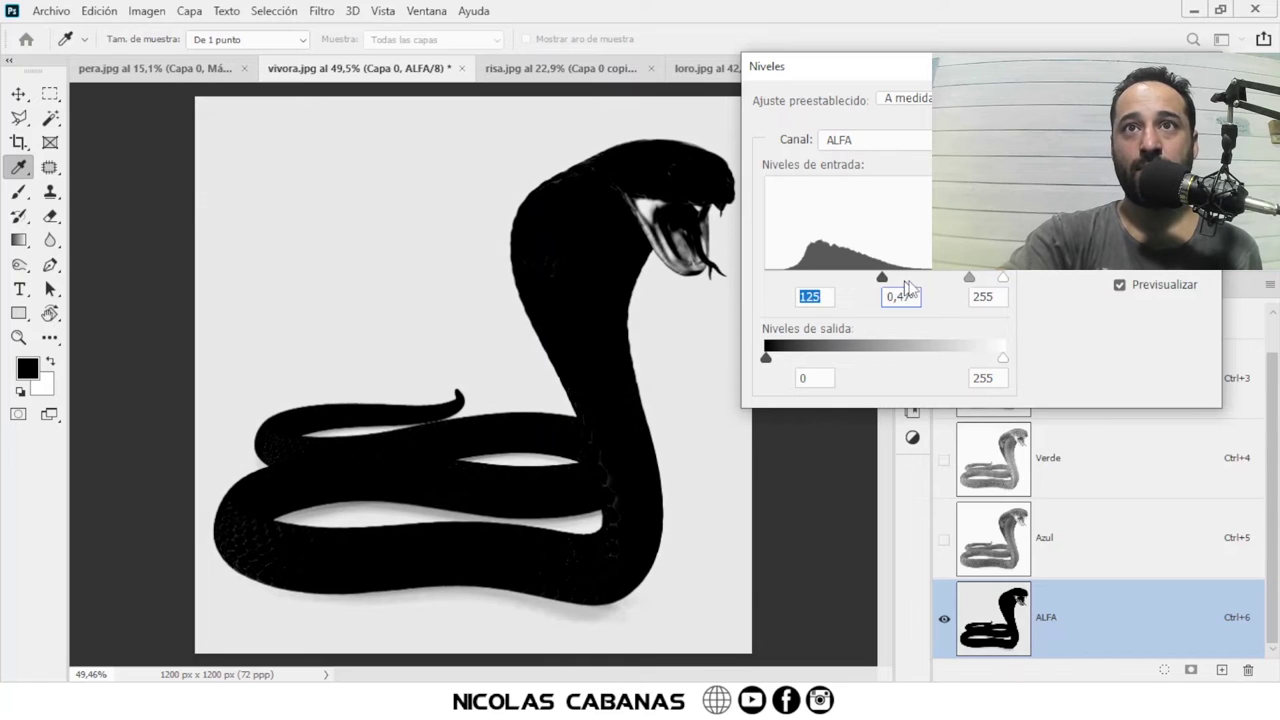
{"action": "mouse_move", "coordinate": [970, 282]}
{"action": "left_mouse_down"}
{"action": "mouse_move", "coordinate": [886, 280]}
{"action": "mouse_move", "coordinate": [900, 278]}
{"action": "left_mouse_up"}
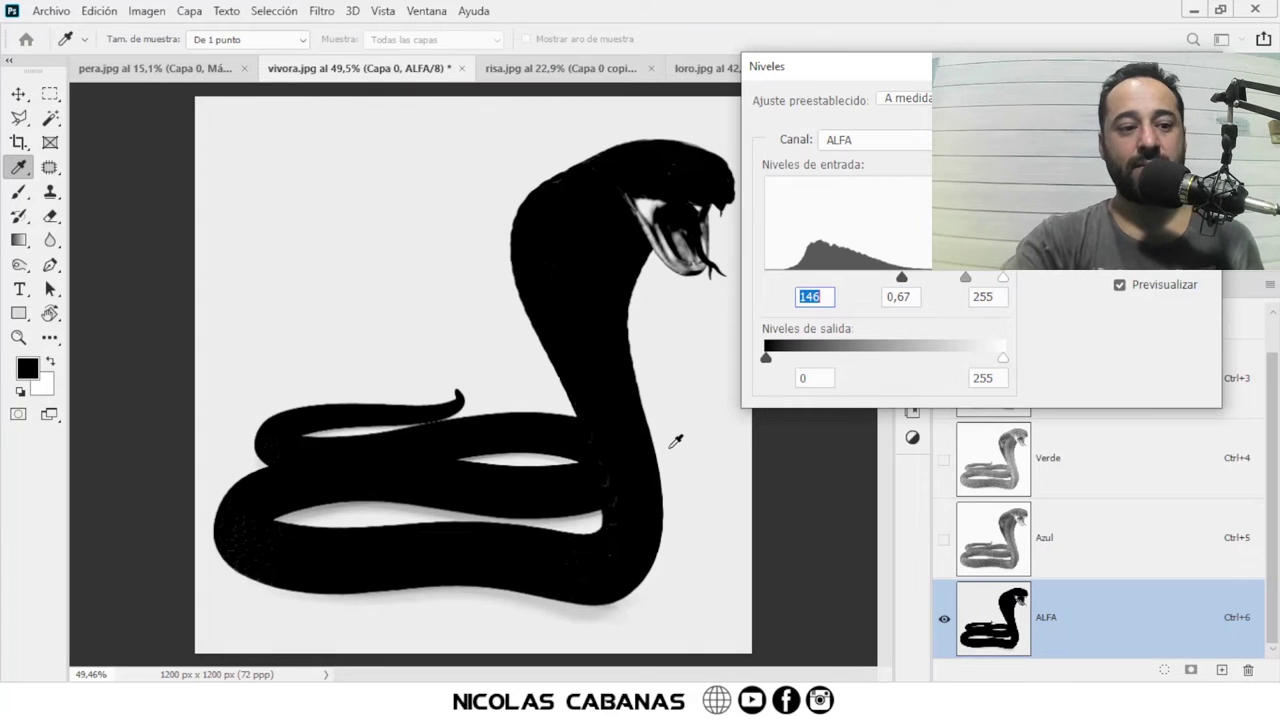
Step: Zoom in to check the mask edges and fine-tune Levels to 154, 0,45 and 224
{"action": "key", "text": "ctrl+plus"}
{"action": "key", "text": "ctrl+plus"}
{"action": "key", "text": "ctrl+plus"}
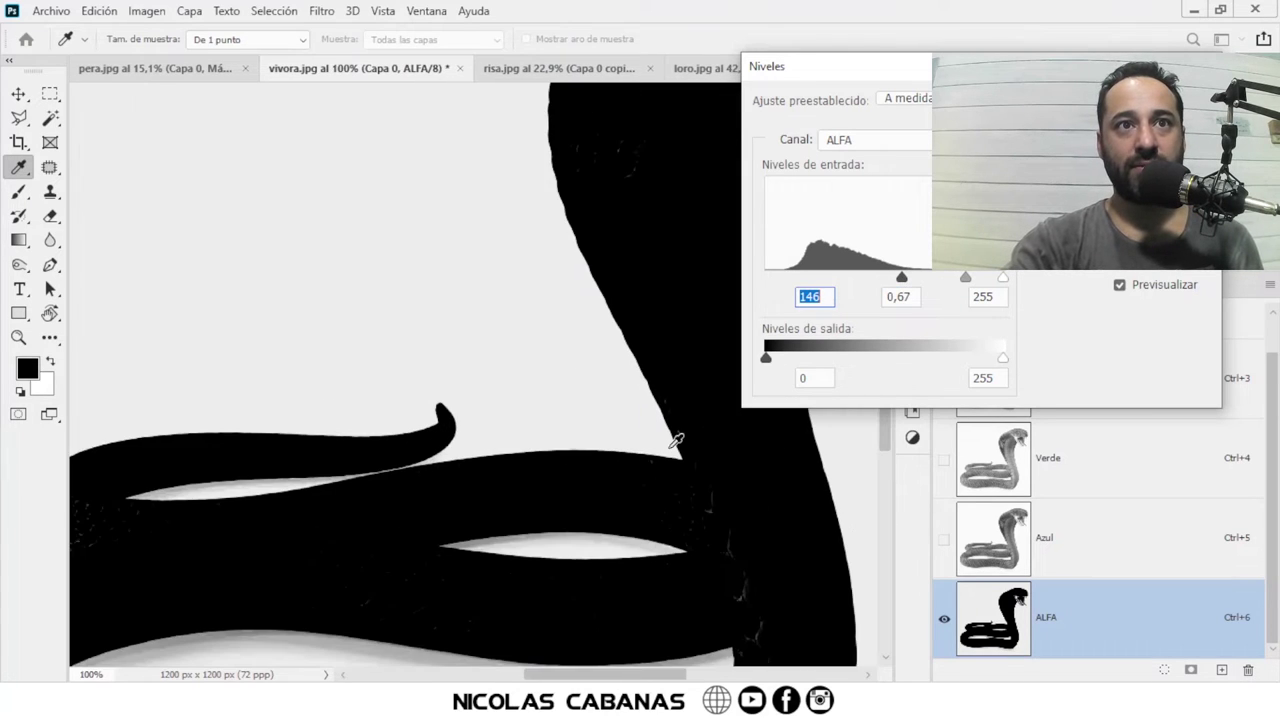
{"action": "scroll", "coordinate": [600, 455], "scroll_direction": "down", "scroll_amount": 3}
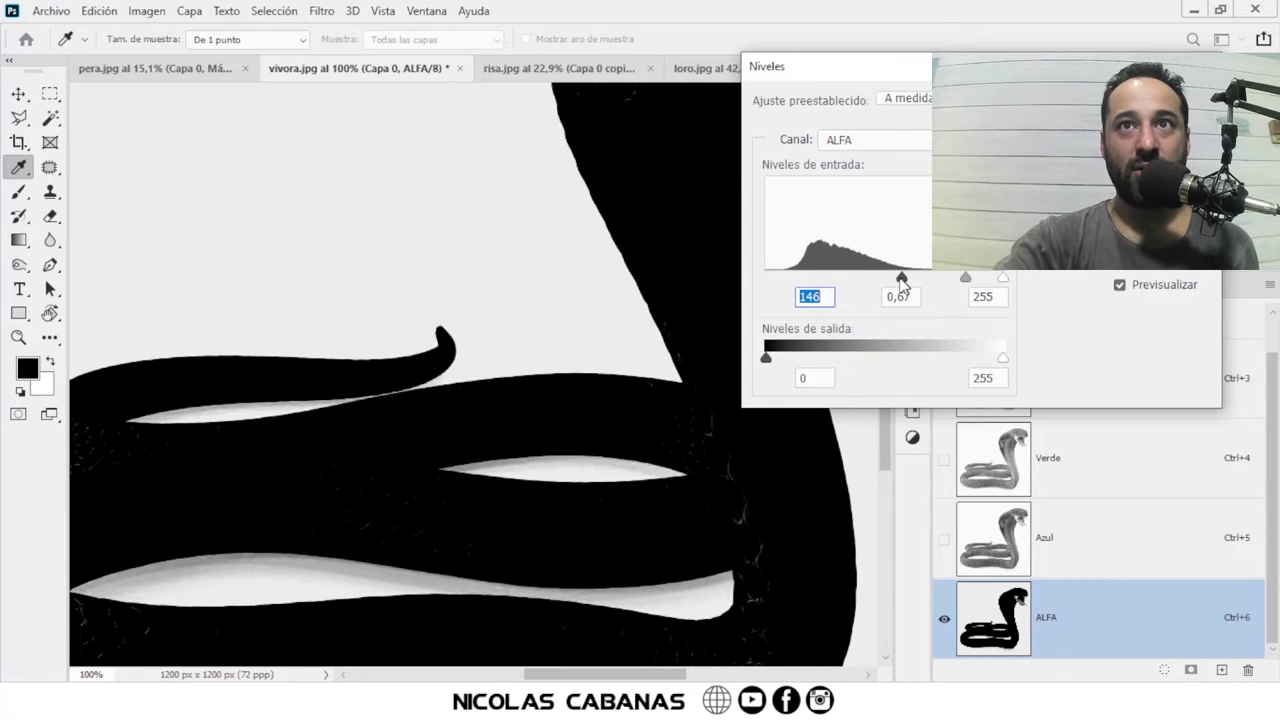
{"action": "mouse_move", "coordinate": [902, 279]}
{"action": "left_mouse_down"}
{"action": "mouse_move", "coordinate": [884, 280]}
{"action": "mouse_move", "coordinate": [979, 279]}
{"action": "mouse_move", "coordinate": [910, 279]}
{"action": "left_mouse_up"}
{"action": "key", "text": "shift+Tab"}
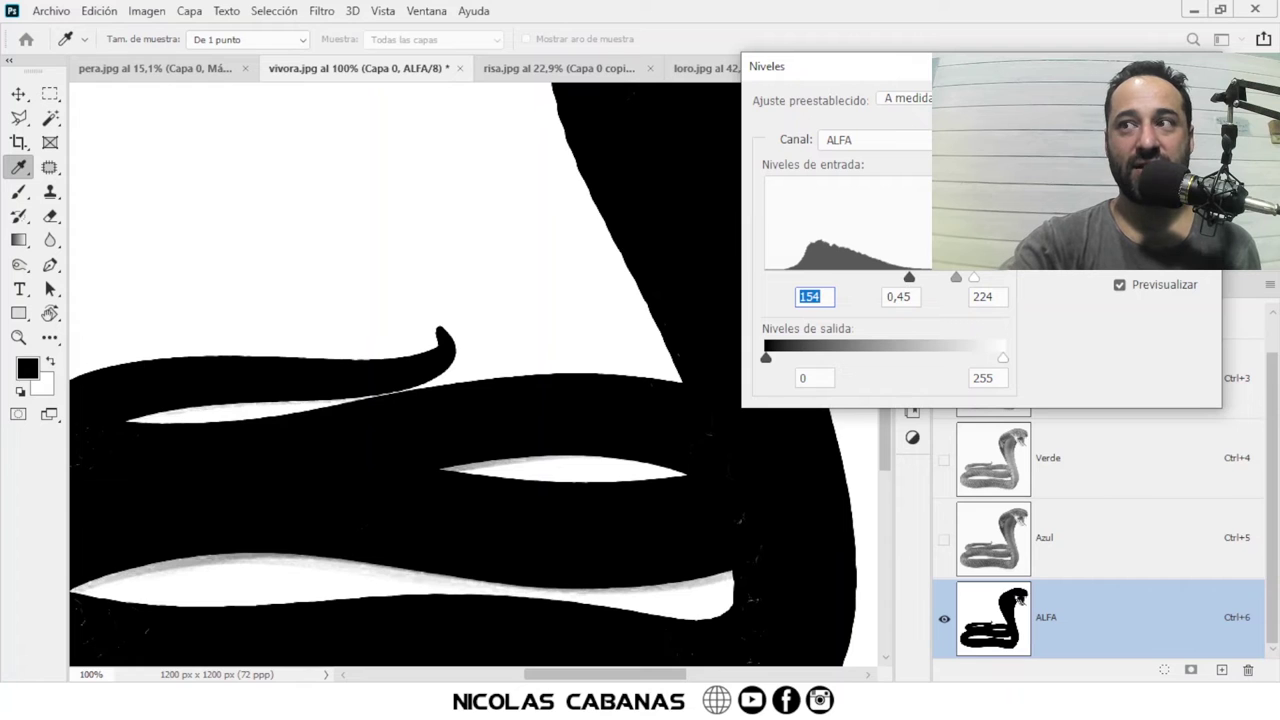
{"action": "left_click_drag", "start_coordinate": [903, 66], "coordinate": [290, 60]}
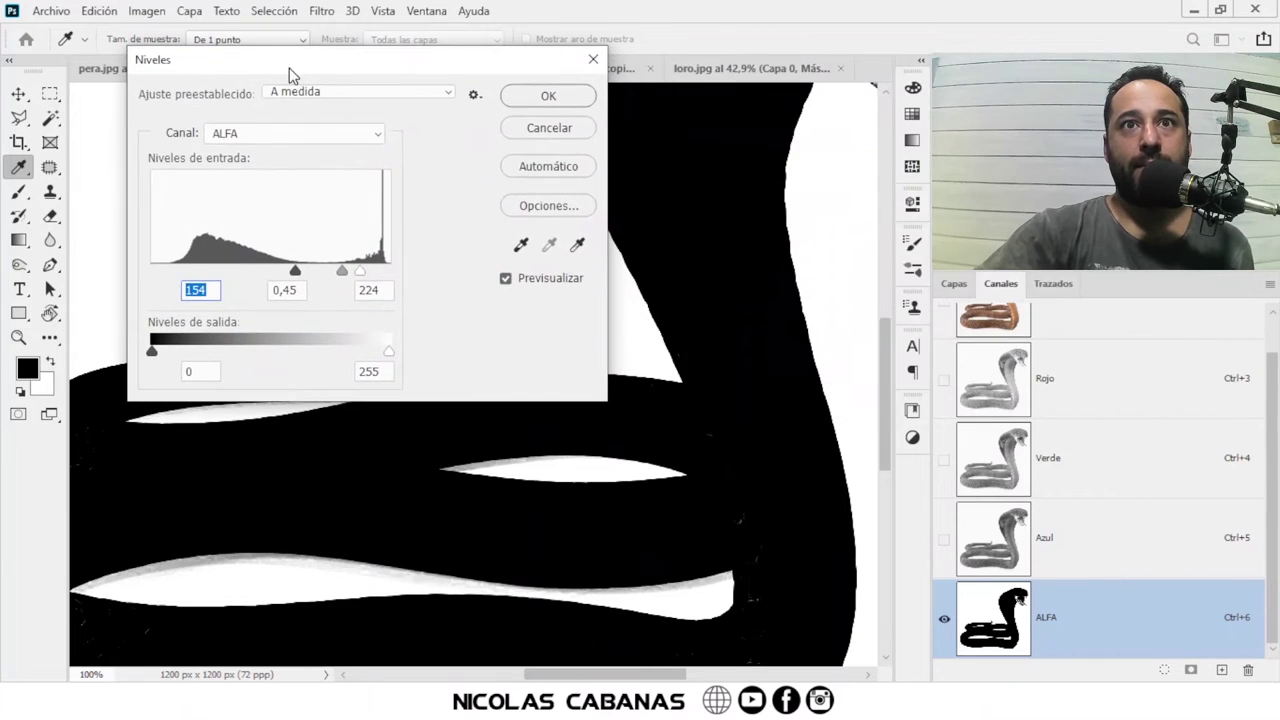
Step: Compare the adjusted mask with the original and zoom out to review the Levels result
{"action": "left_click_drag", "start_coordinate": [880, 408], "coordinate": [882, 343]}
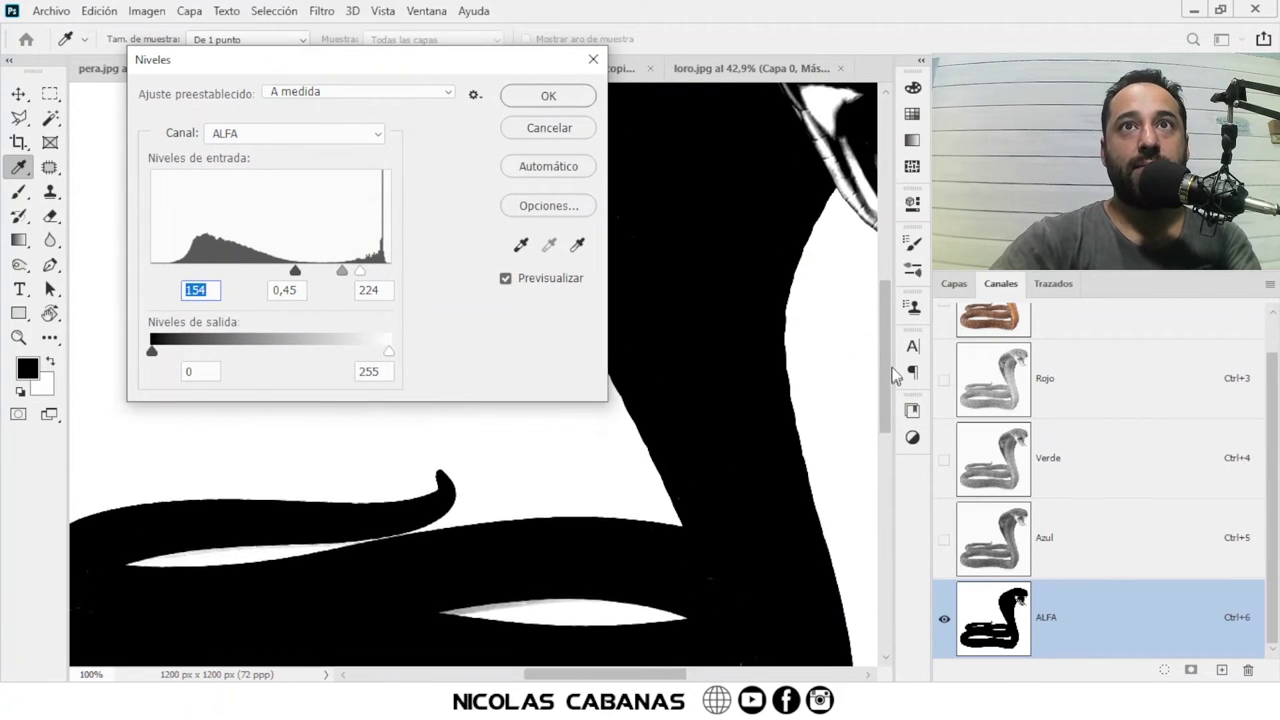
{"action": "left_click_drag", "start_coordinate": [584, 677], "coordinate": [620, 677]}
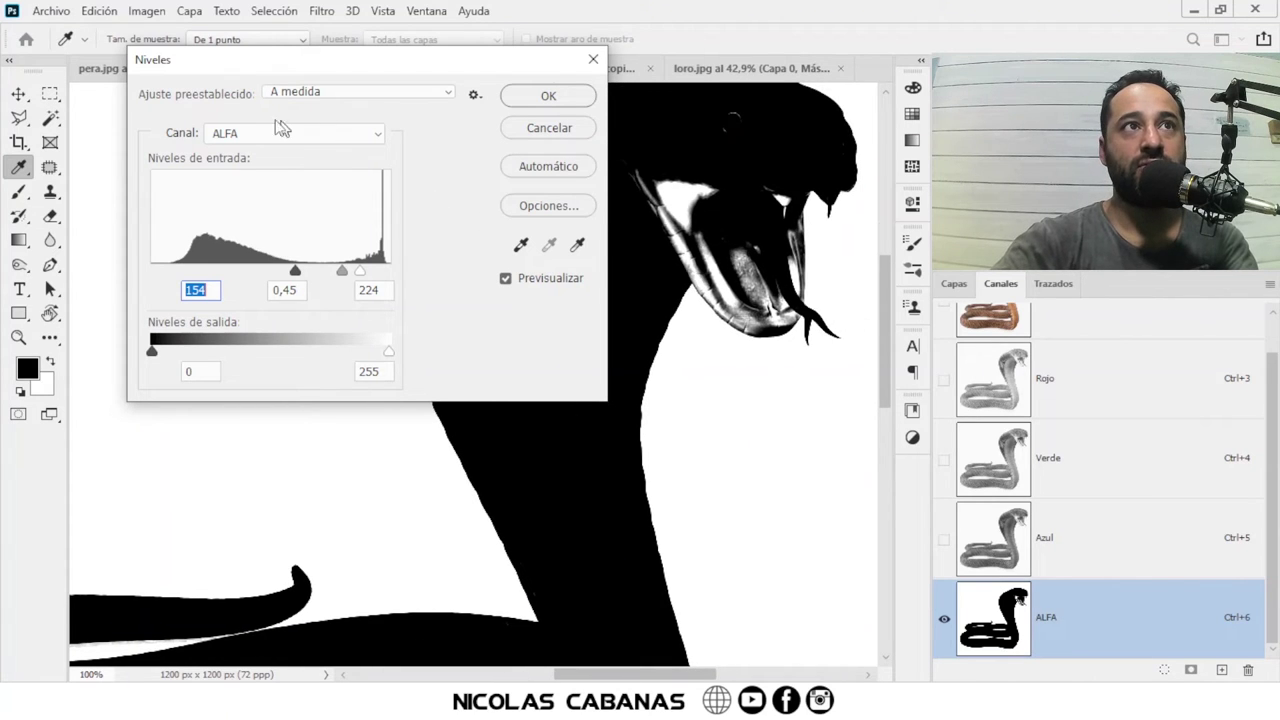
{"action": "left_click", "coordinate": [506, 281]}
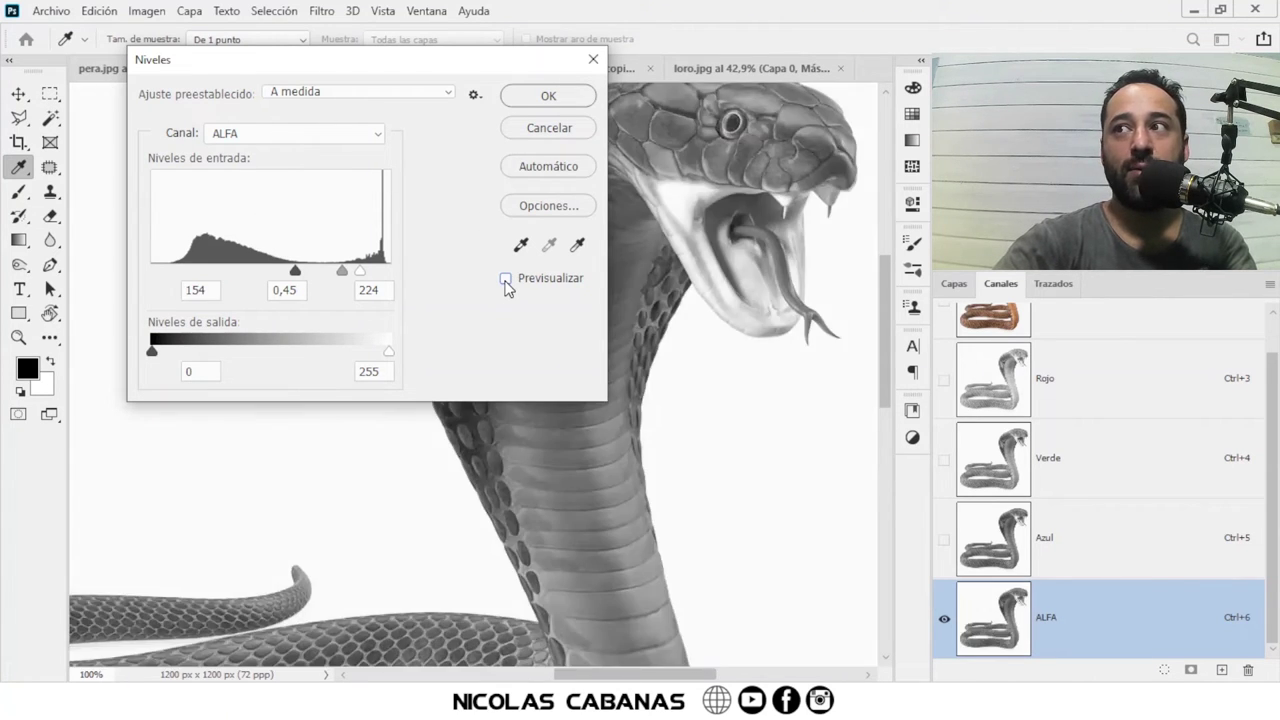
{"action": "left_click", "coordinate": [506, 281]}
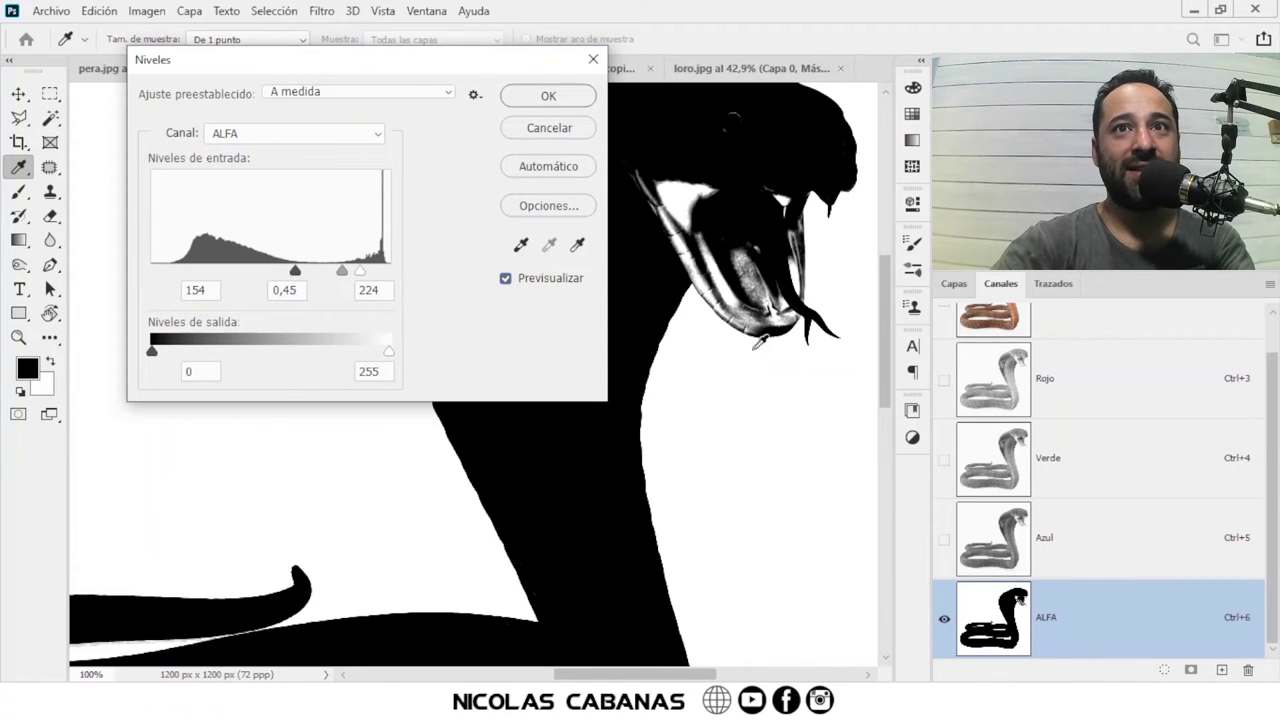
{"action": "left_click_drag", "start_coordinate": [878, 335], "coordinate": [880, 417]}
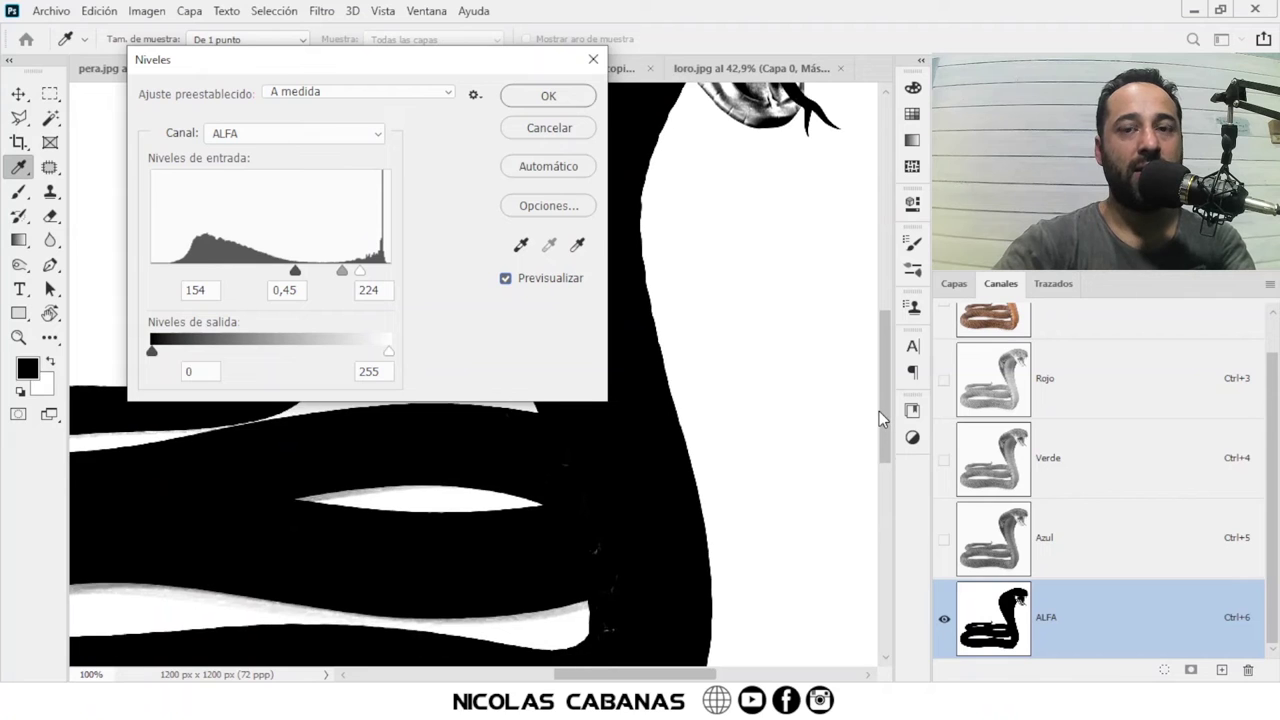
{"action": "key", "text": "ctrl+minus"}
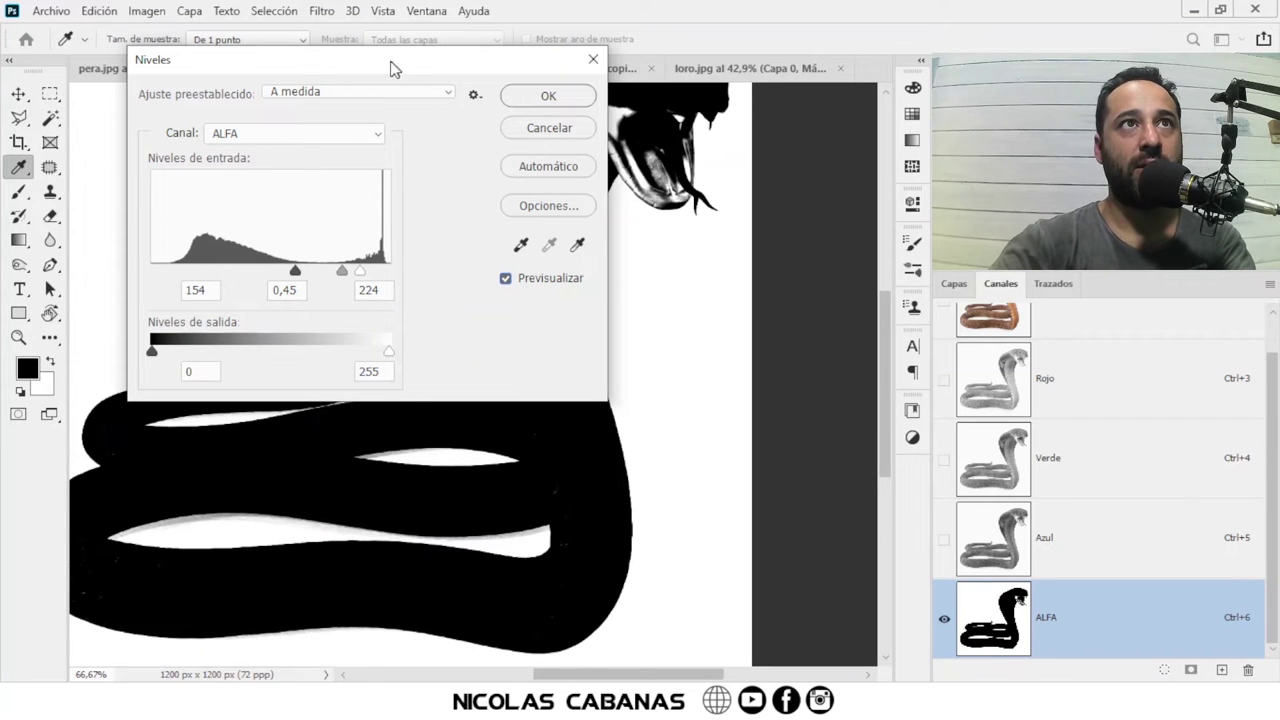
{"action": "left_click_drag", "start_coordinate": [391, 63], "coordinate": [298, 57]}
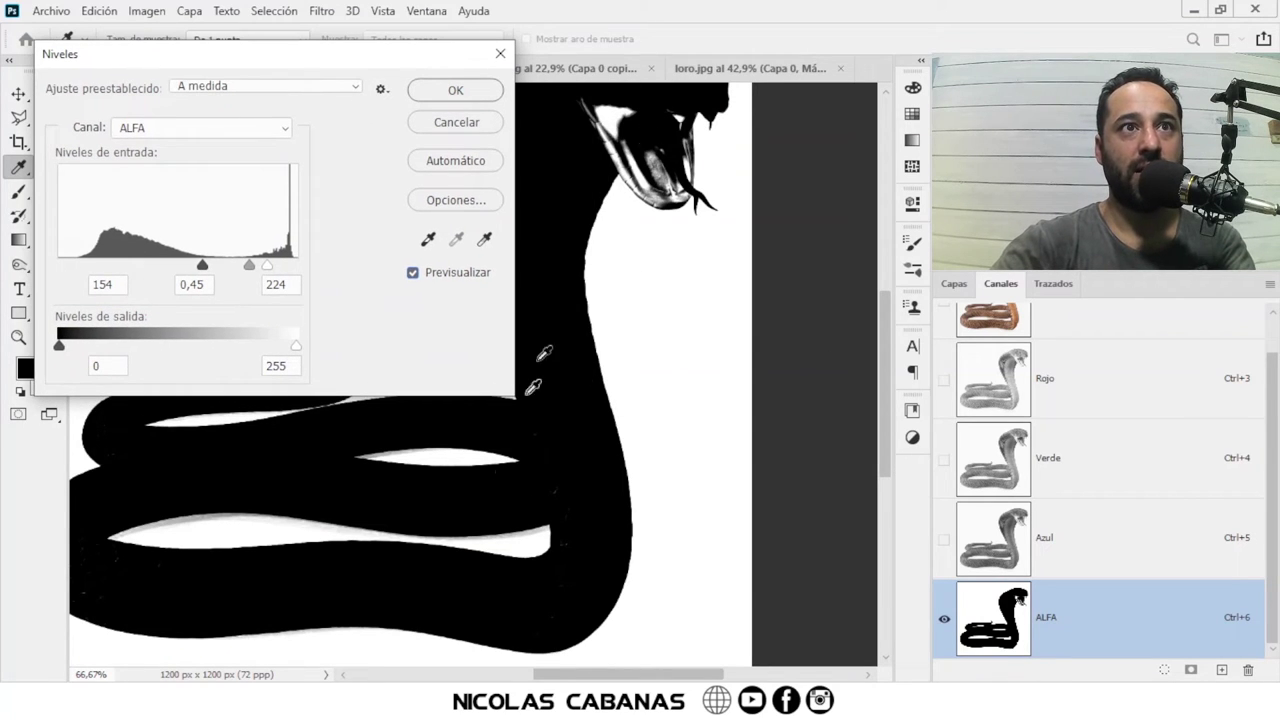
{"action": "mouse_move", "coordinate": [250, 268]}
{"action": "left_mouse_down"}
{"action": "mouse_move", "coordinate": [267, 270]}
{"action": "mouse_move", "coordinate": [210, 270]}
{"action": "left_mouse_up"}
Step: Set the input levels to 167, 1 and 224 and apply them to the ALFA channel
{"action": "left_click", "coordinate": [236, 268]}
{"action": "type", "text": "1"}
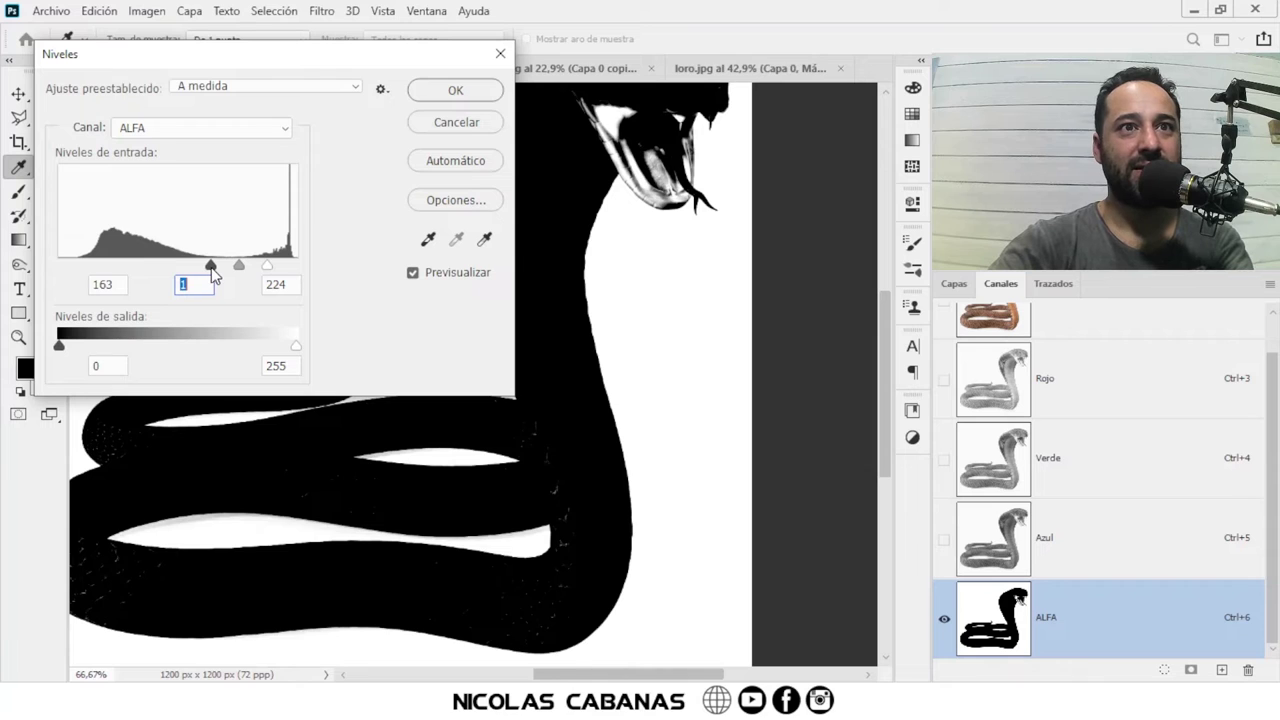
{"action": "left_click", "coordinate": [214, 268]}
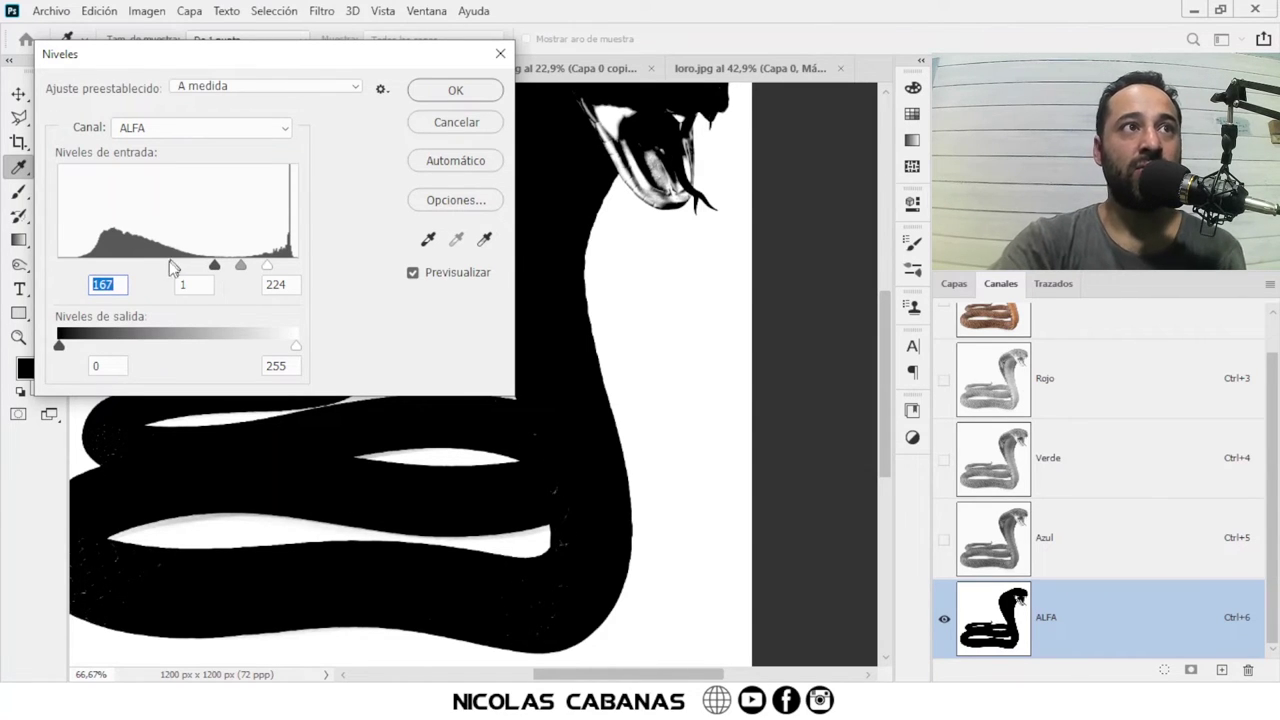
{"action": "left_click_drag", "start_coordinate": [118, 287], "coordinate": [77, 286]}
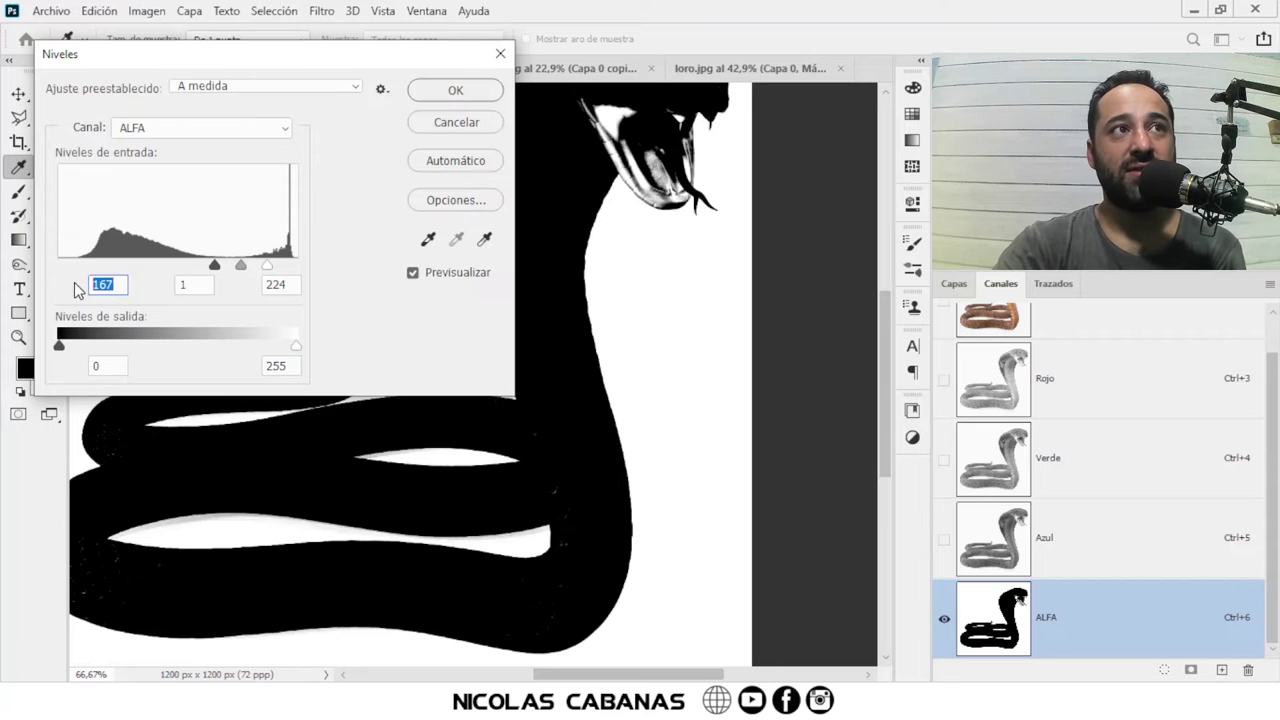
{"action": "left_click", "coordinate": [188, 290]}
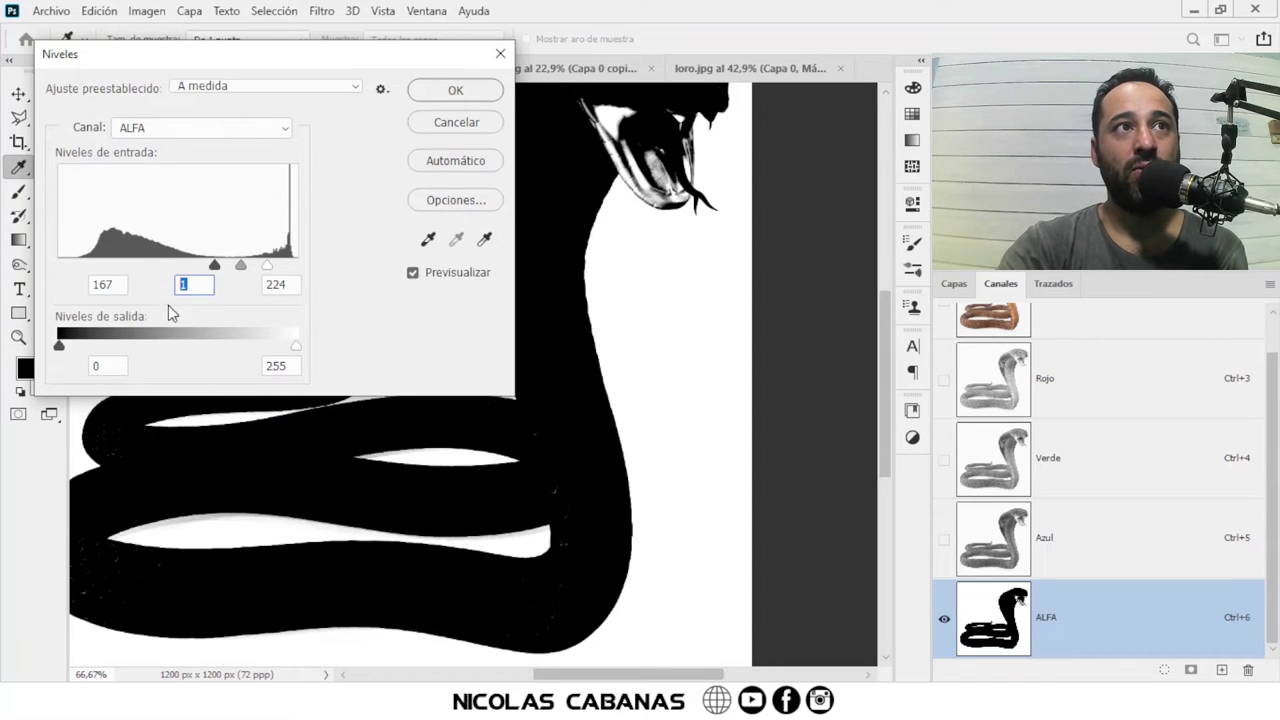
{"action": "left_click", "coordinate": [278, 287]}
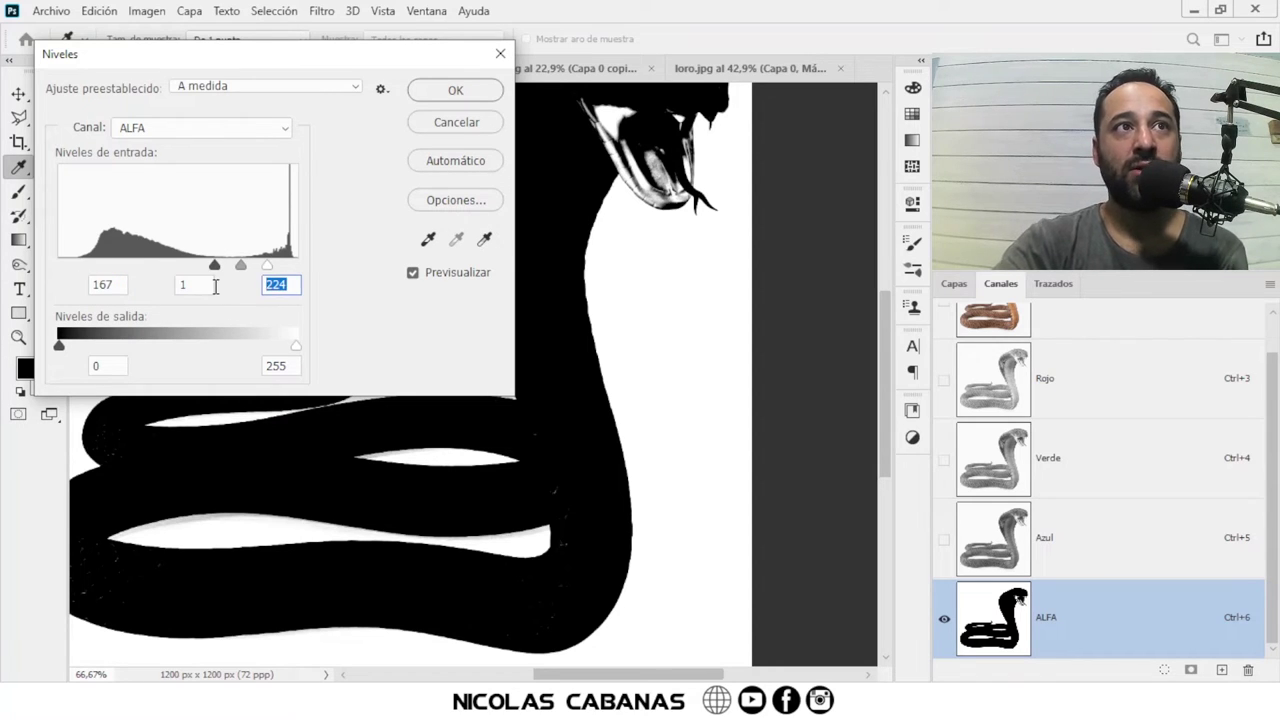
{"action": "left_click_drag", "start_coordinate": [118, 285], "coordinate": [70, 285]}
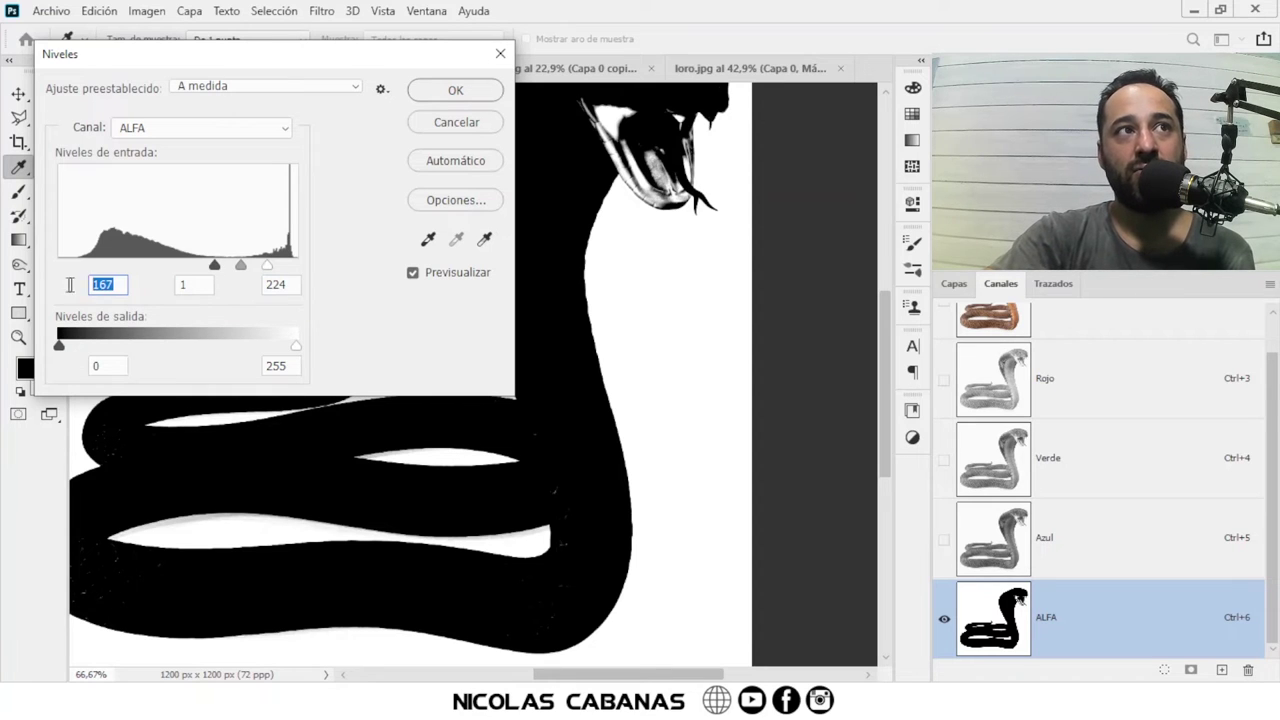
{"action": "left_click", "coordinate": [196, 287]}
{"action": "left_click", "coordinate": [290, 292]}
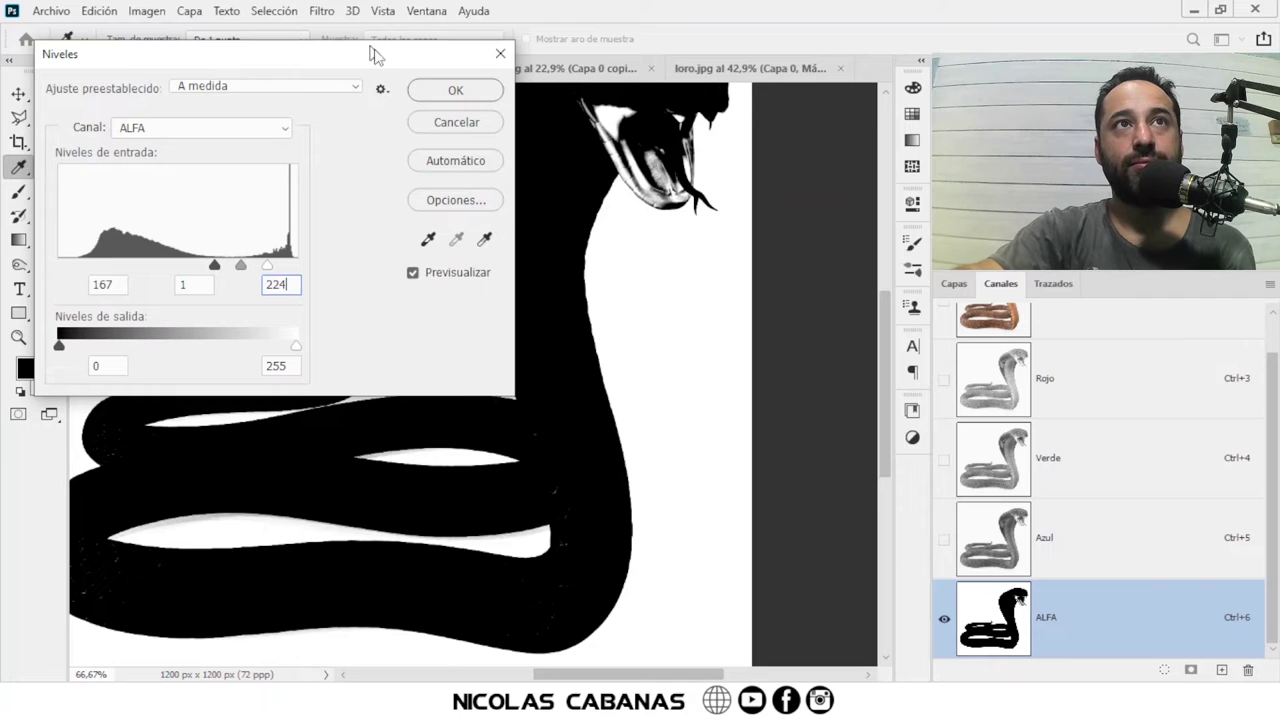
{"action": "left_click", "coordinate": [457, 91]}
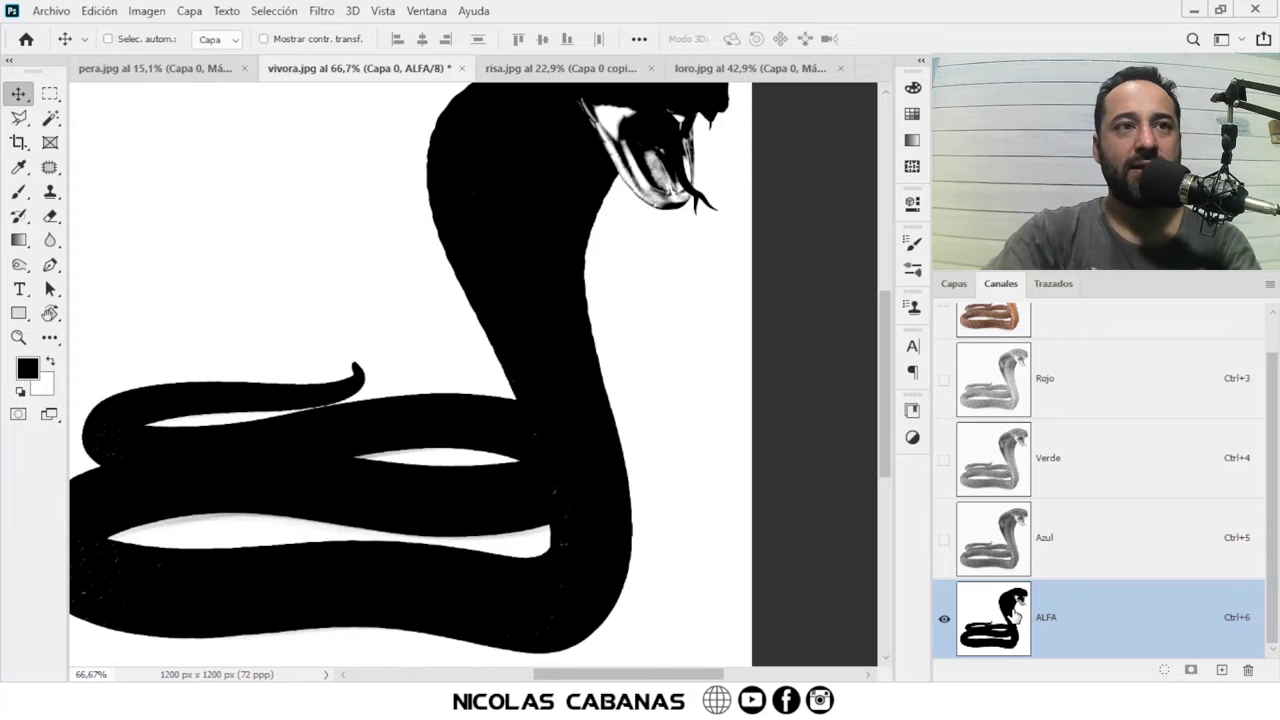
Step: Zoom in on the snake's coiled tail and select the Brush tool
{"action": "left_click_drag", "start_coordinate": [677, 251], "coordinate": [662, 418]}
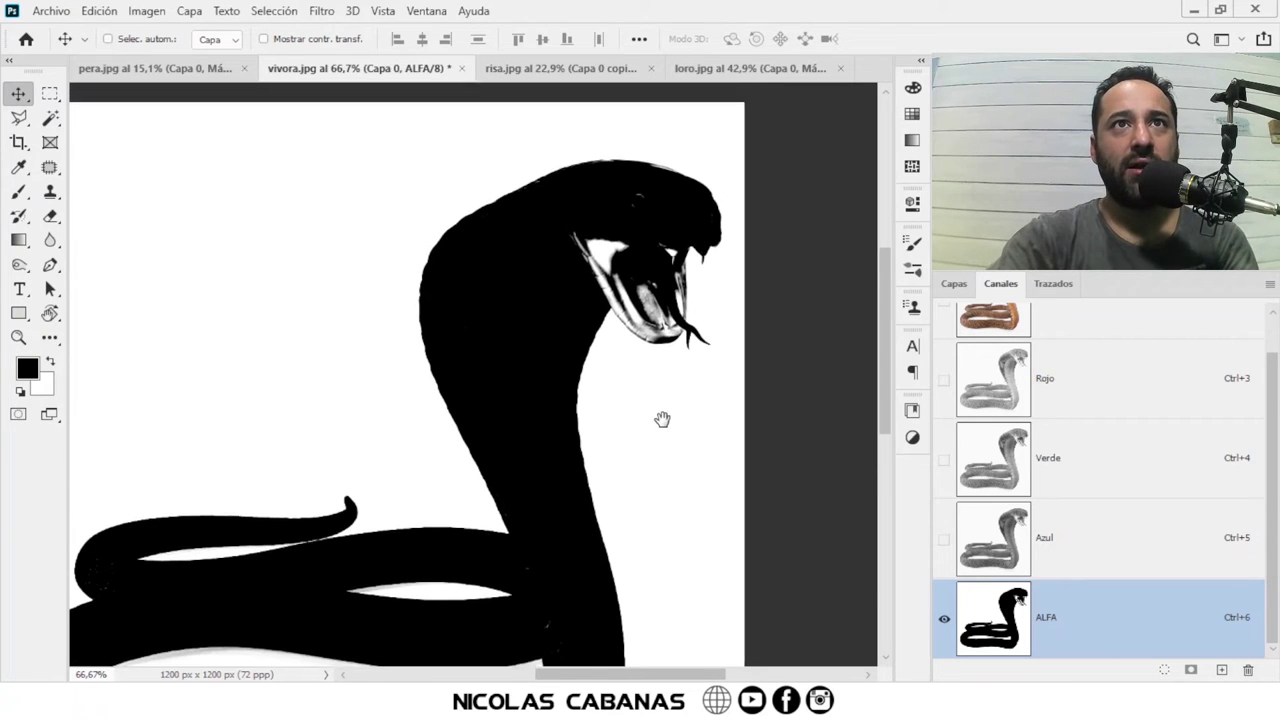
{"action": "scroll", "coordinate": [540, 485], "scroll_direction": "left", "scroll_amount": 2}
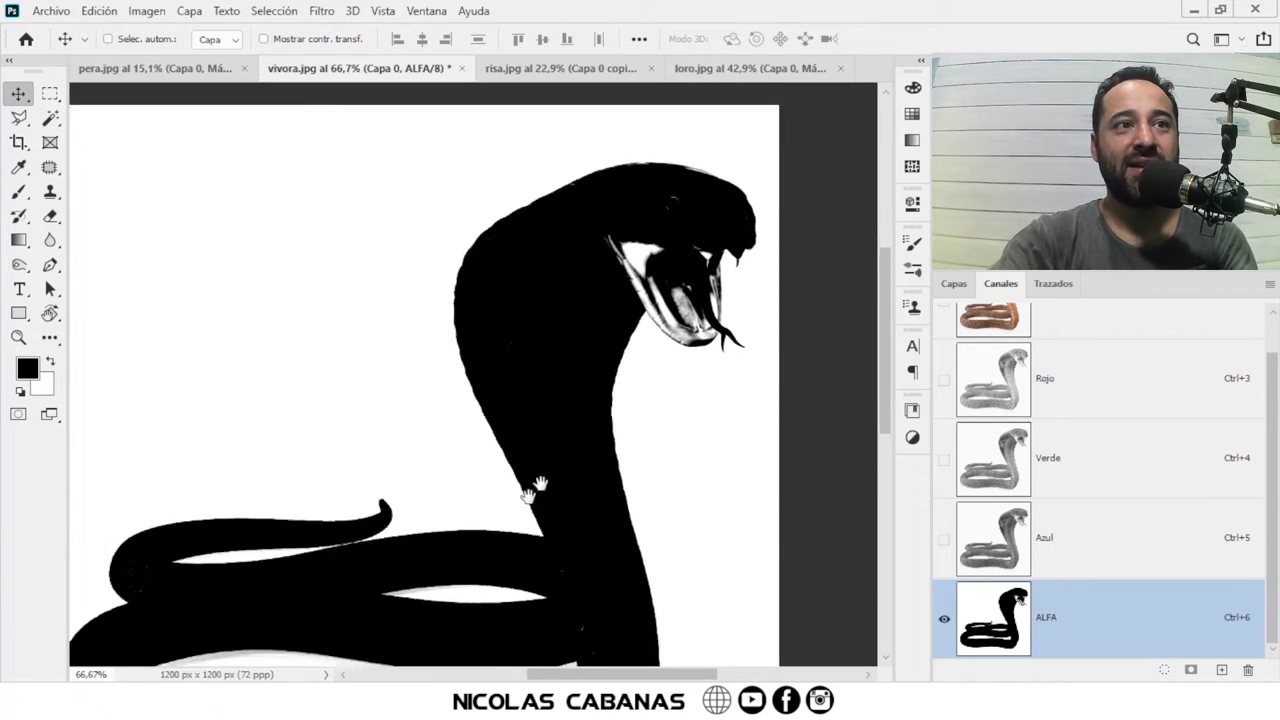
{"action": "left_click_drag", "start_coordinate": [540, 485], "coordinate": [634, 371]}
{"action": "scroll", "coordinate": [355, 418], "scroll_direction": "up", "scroll_amount": 3}
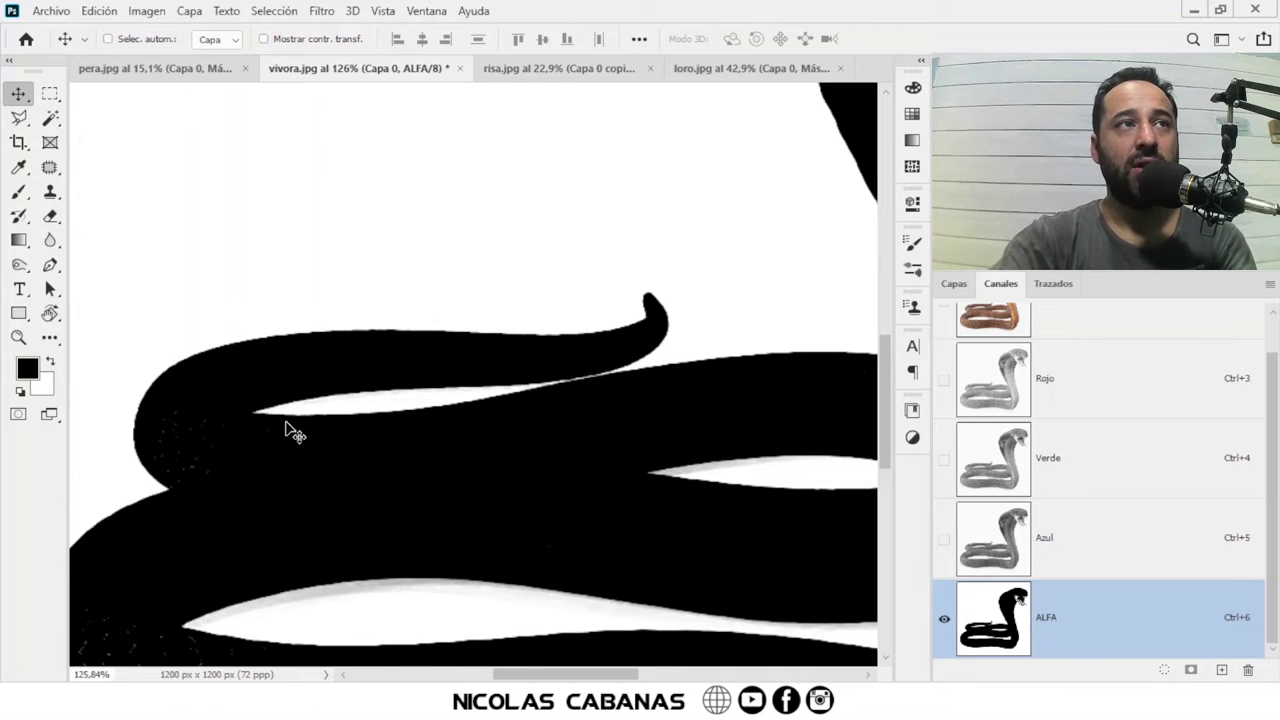
{"action": "left_click", "coordinate": [19, 192]}
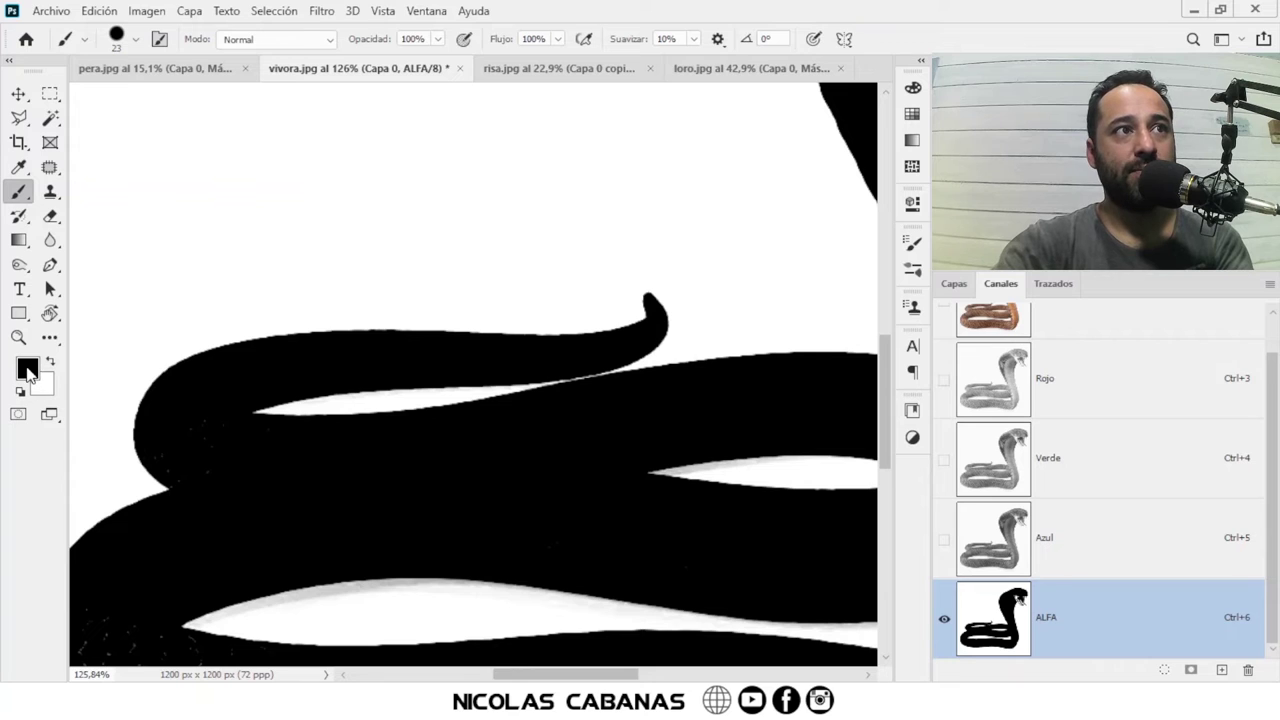
Step: Keep black as the foreground colour and Normal as the brush blend mode
{"action": "left_click", "coordinate": [28, 372]}
{"action": "left_click_drag", "start_coordinate": [794, 63], "coordinate": [422, 103]}
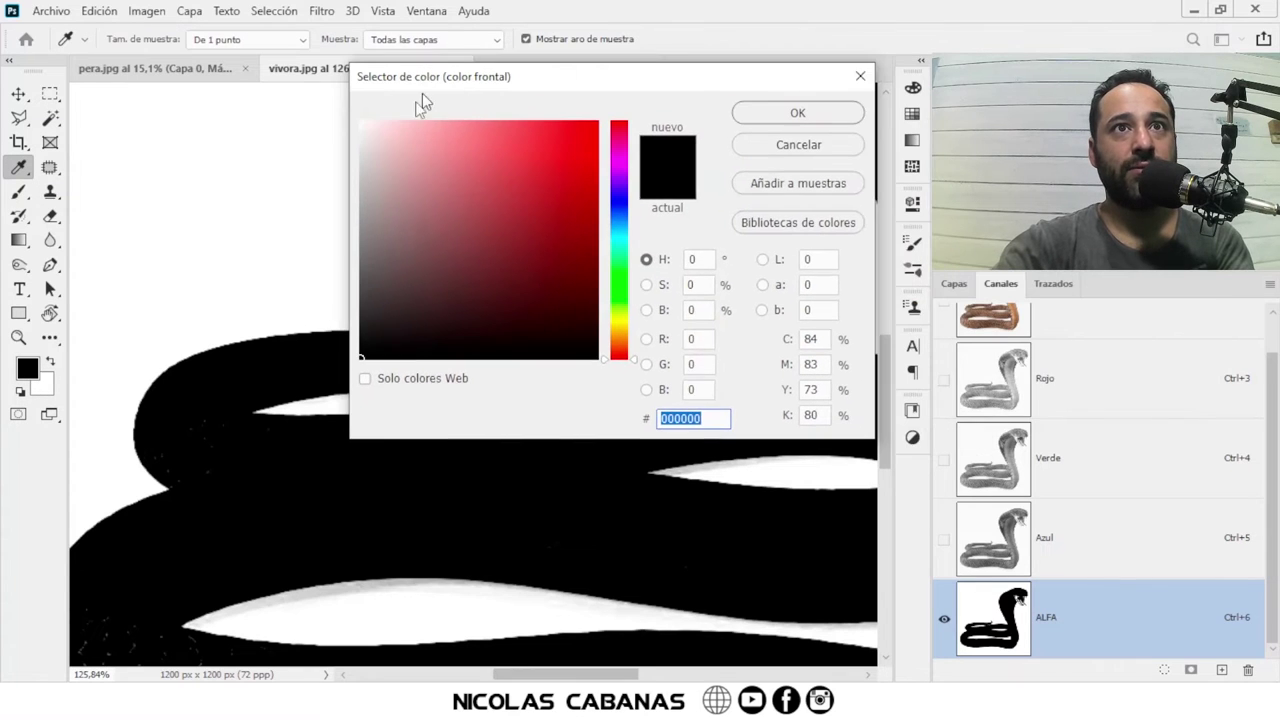
{"action": "left_click", "coordinate": [797, 112]}
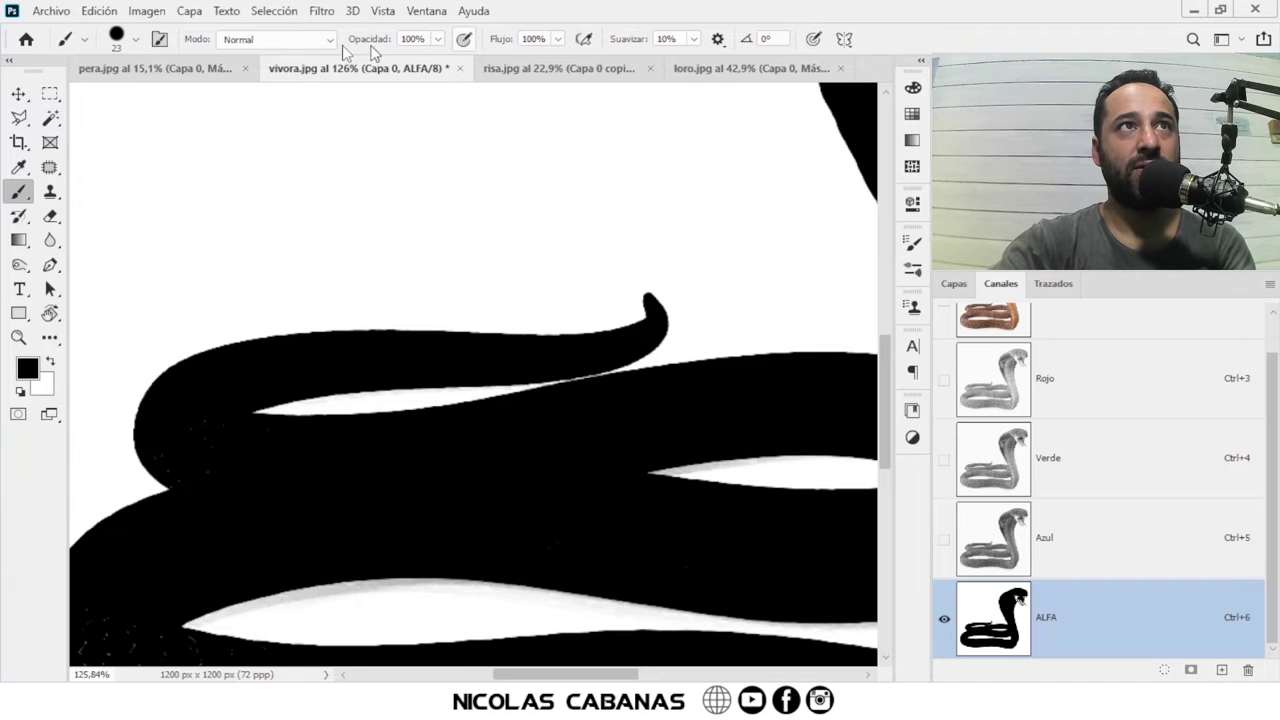
{"action": "left_click", "coordinate": [238, 56]}
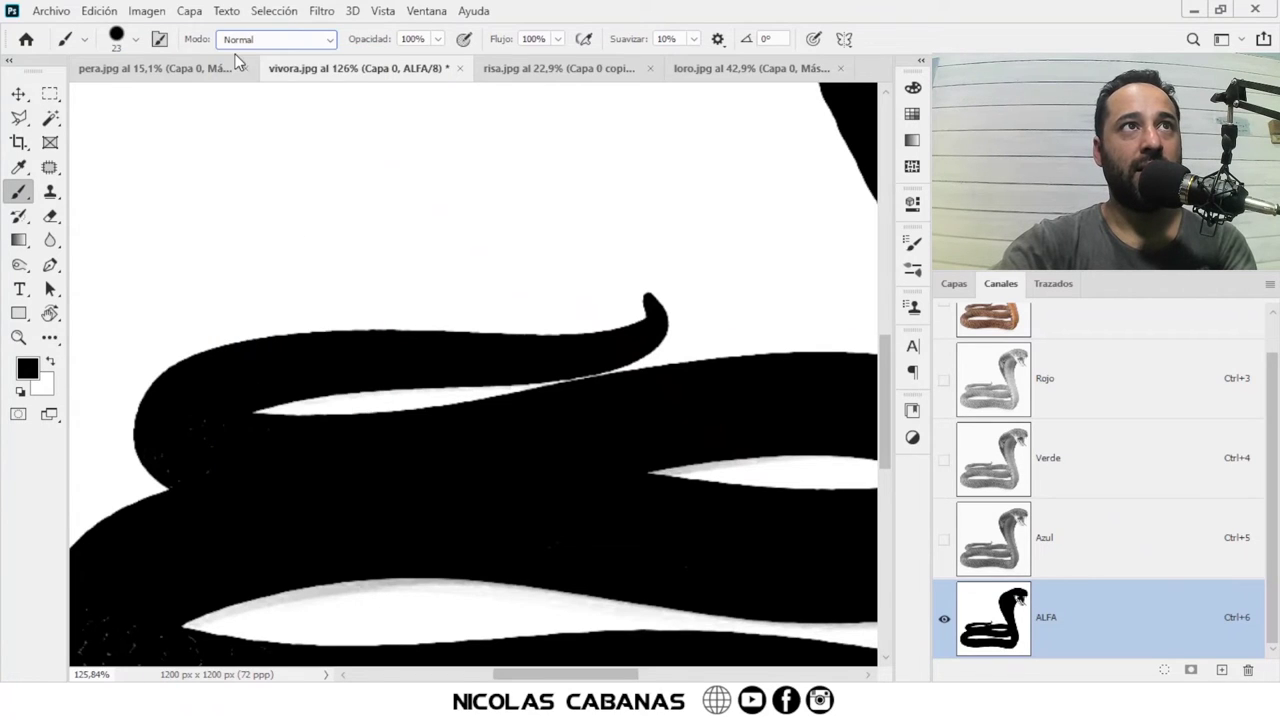
{"action": "scroll", "coordinate": [227, 469], "scroll_direction": "up", "scroll_amount": 2}
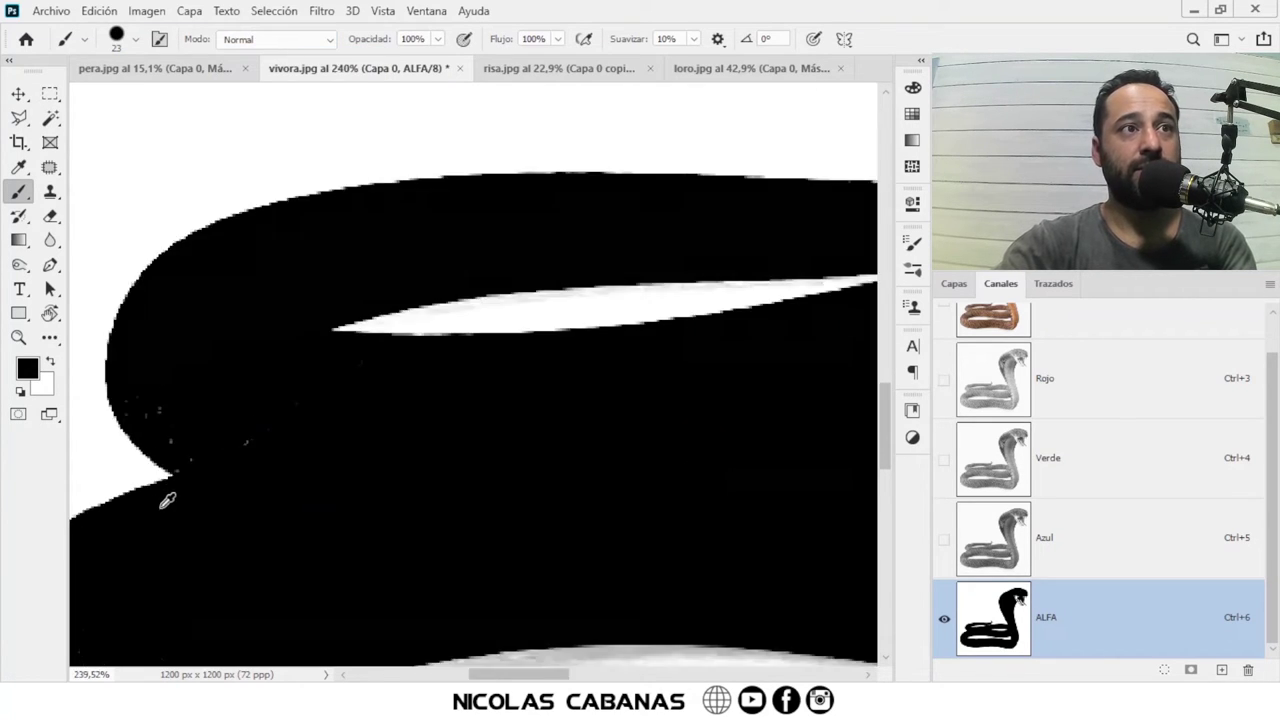
{"action": "scroll", "coordinate": [165, 500], "scroll_direction": "up", "scroll_amount": 2}
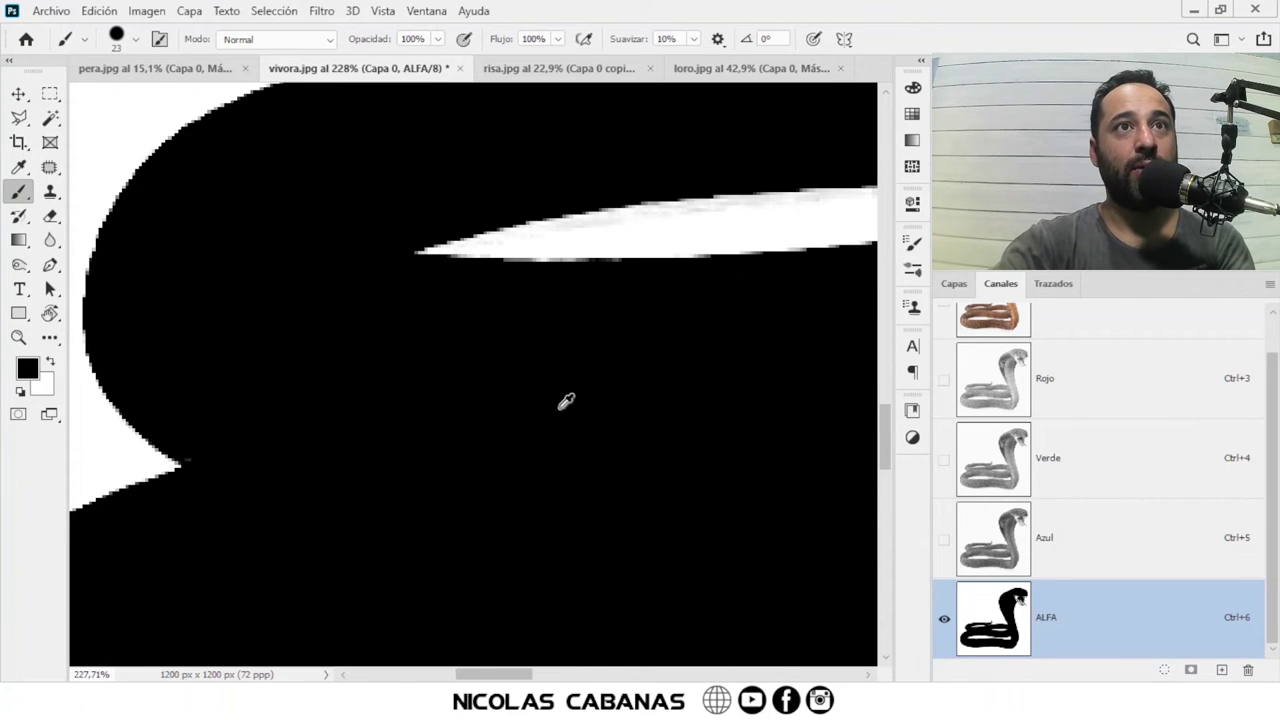
{"action": "scroll", "coordinate": [566, 401], "scroll_direction": "down", "scroll_amount": 2}
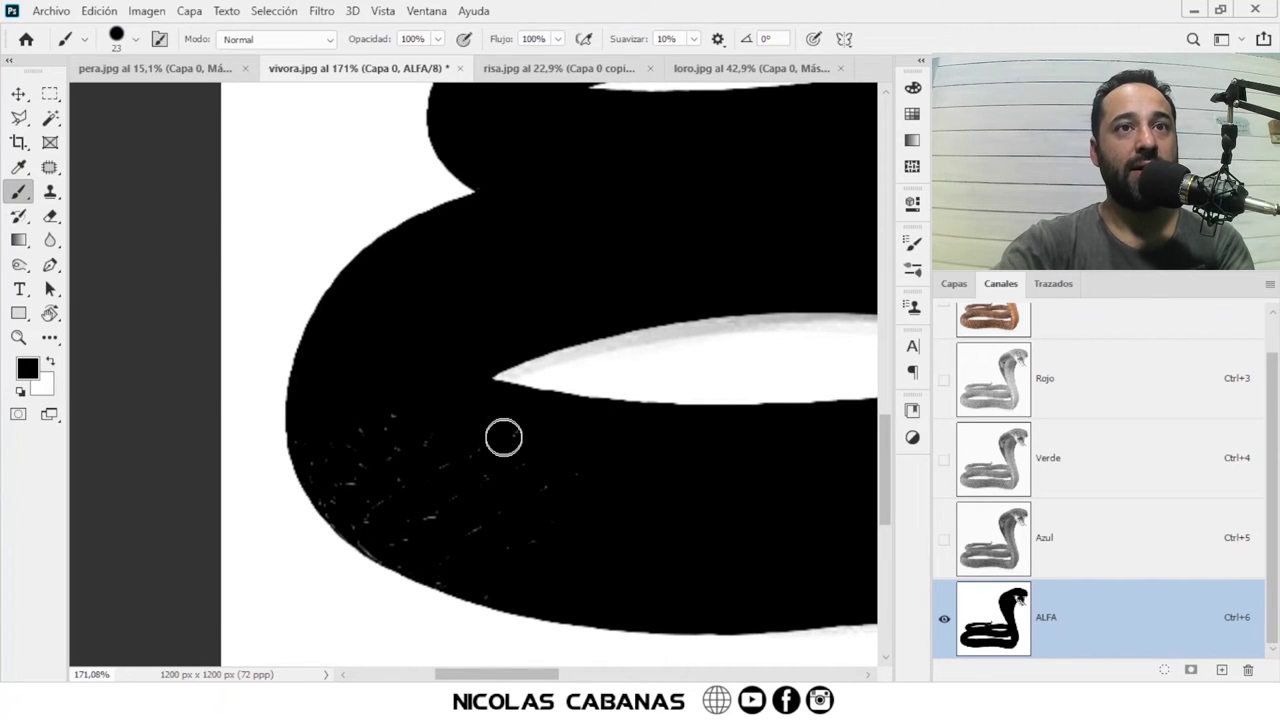
Step: Use a 60 px, 100% hardness brush to paint black over the grey speck on the coil edge
{"action": "right_click", "coordinate": [490, 292]}
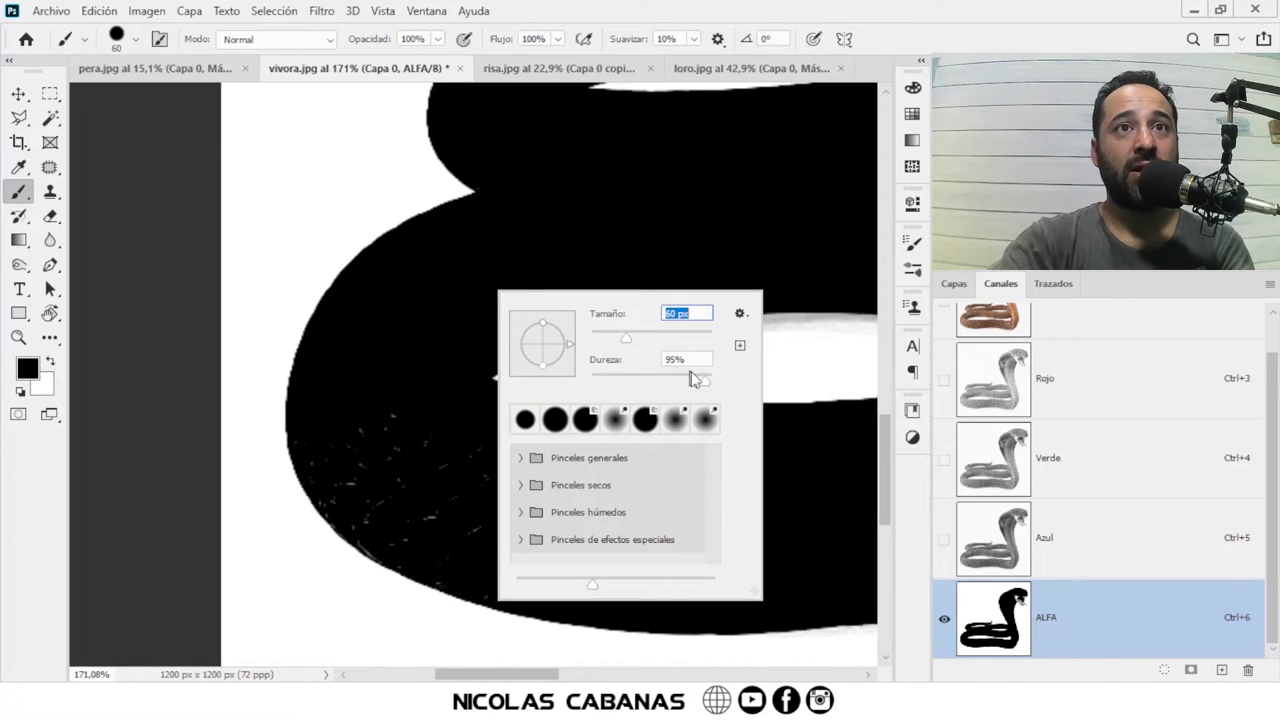
{"action": "key", "text": "Return"}
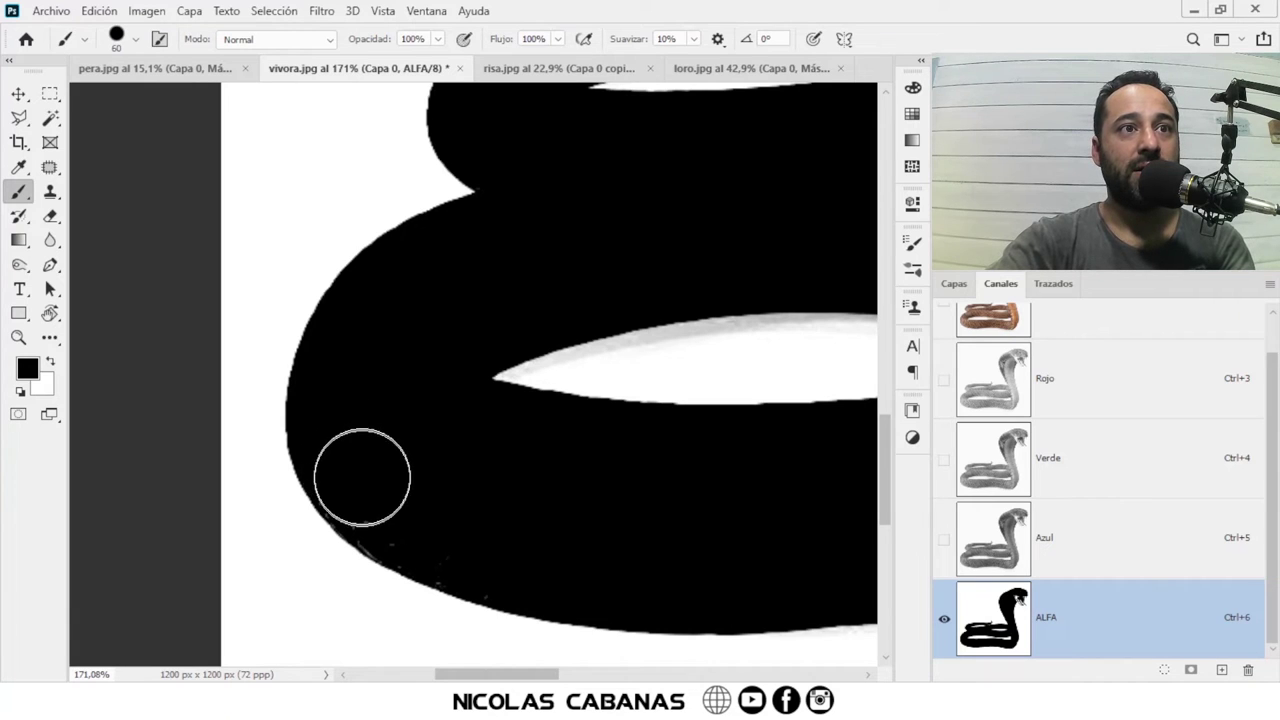
{"action": "scroll", "coordinate": [413, 566], "scroll_direction": "up", "scroll_amount": 5}
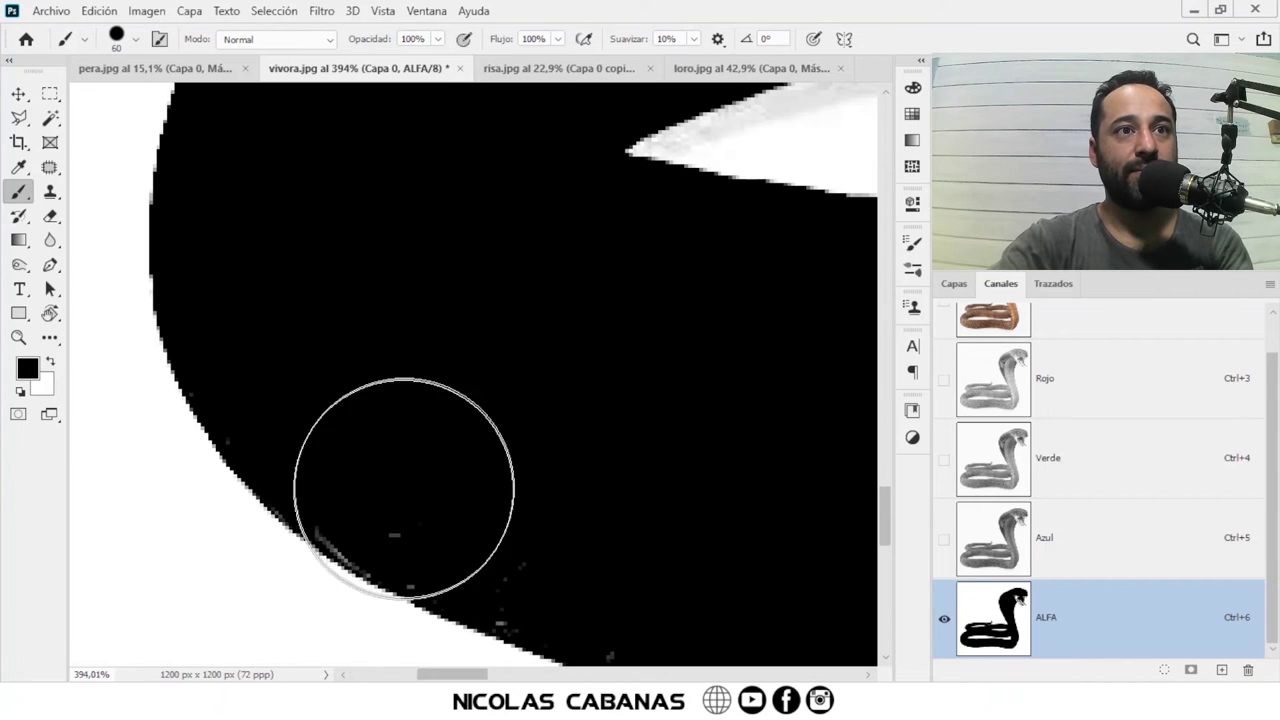
{"action": "left_click_drag", "start_coordinate": [436, 493], "coordinate": [354, 317]}
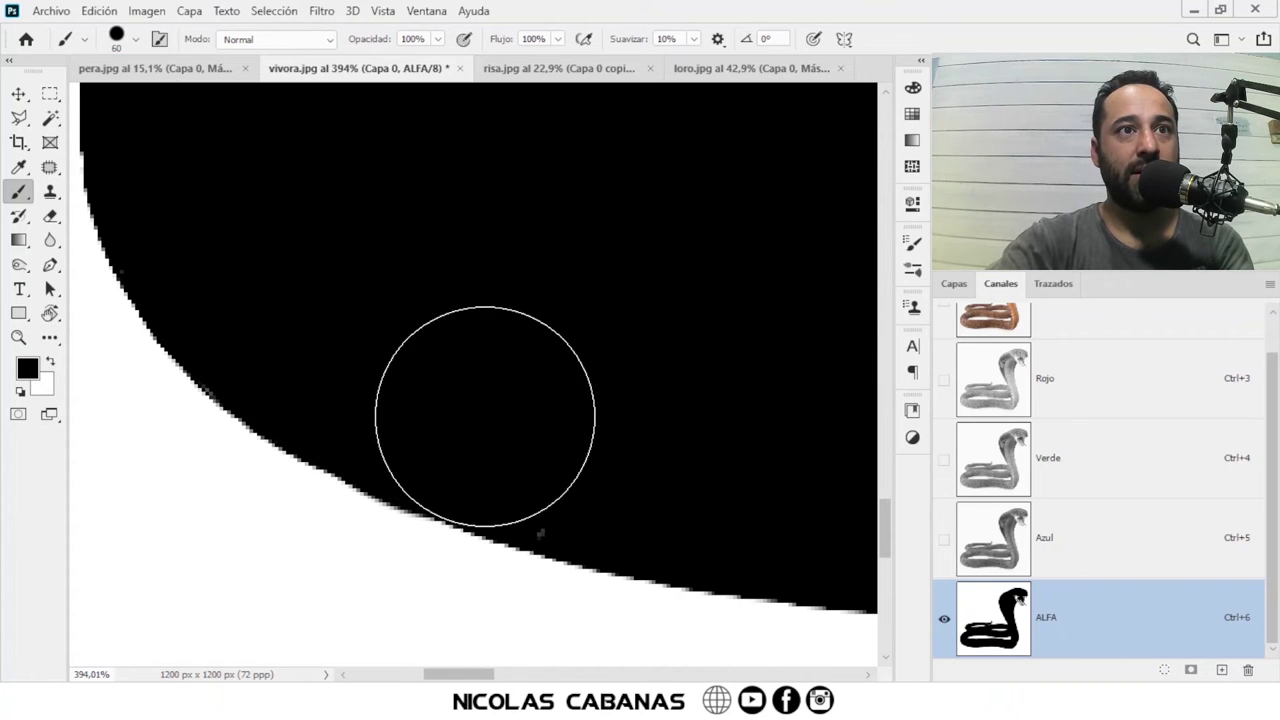
{"action": "mouse_move", "coordinate": [583, 457]}
{"action": "left_mouse_down"}
{"action": "mouse_move", "coordinate": [485, 398]}
{"action": "mouse_move", "coordinate": [340, 353]}
{"action": "left_mouse_up"}
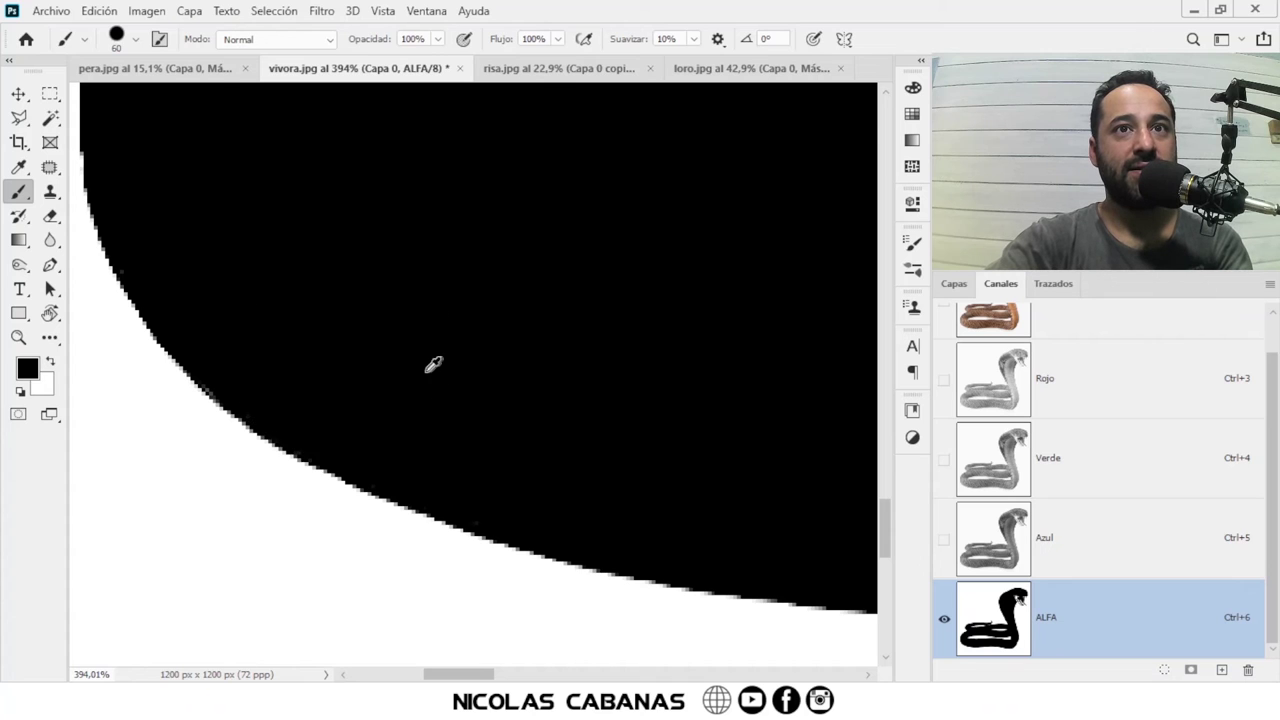
{"action": "scroll", "coordinate": [434, 363], "scroll_direction": "down", "scroll_amount": 2}
{"action": "mouse_move", "coordinate": [351, 331]}
{"action": "left_mouse_down"}
{"action": "mouse_move", "coordinate": [720, 323]}
{"action": "mouse_move", "coordinate": [583, 400]}
{"action": "mouse_move", "coordinate": [663, 377]}
{"action": "mouse_move", "coordinate": [443, 171]}
{"action": "mouse_move", "coordinate": [549, 380]}
{"action": "mouse_move", "coordinate": [662, 469]}
{"action": "left_mouse_up"}
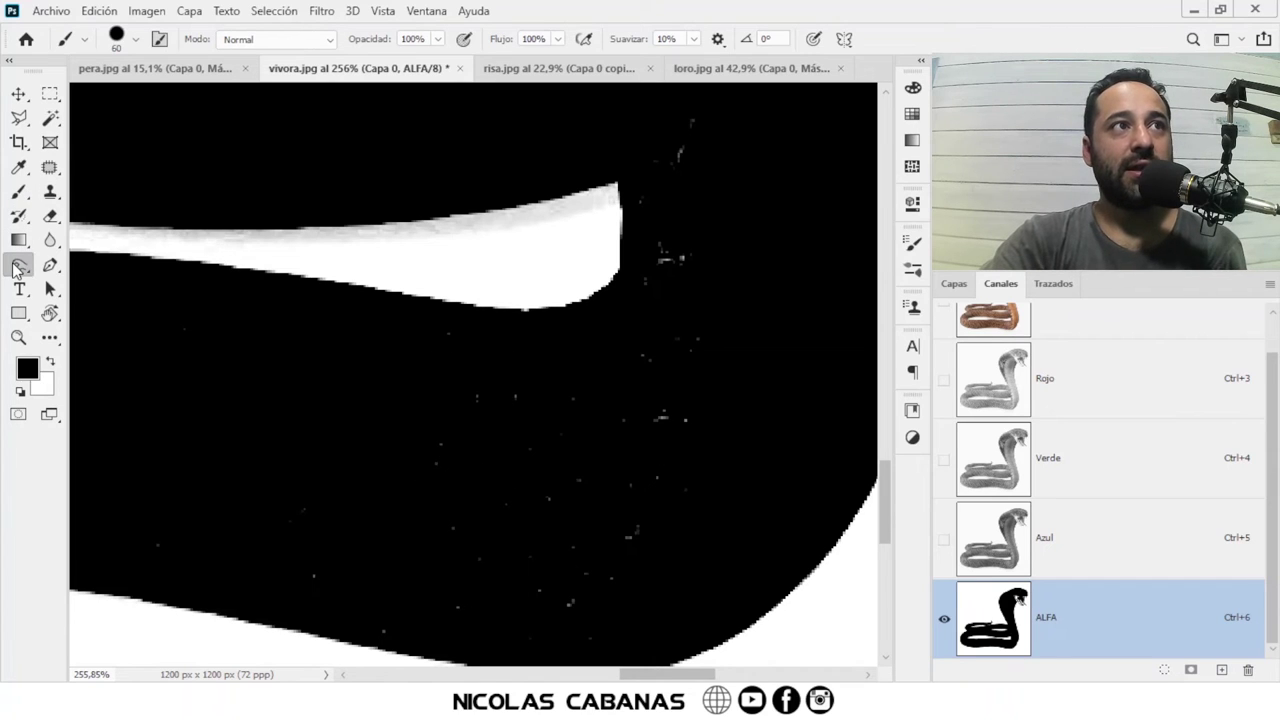
Step: Burn away white and grey specks on the snake band using the Burn tool set to Shadows
{"action": "left_click", "coordinate": [15, 268]}
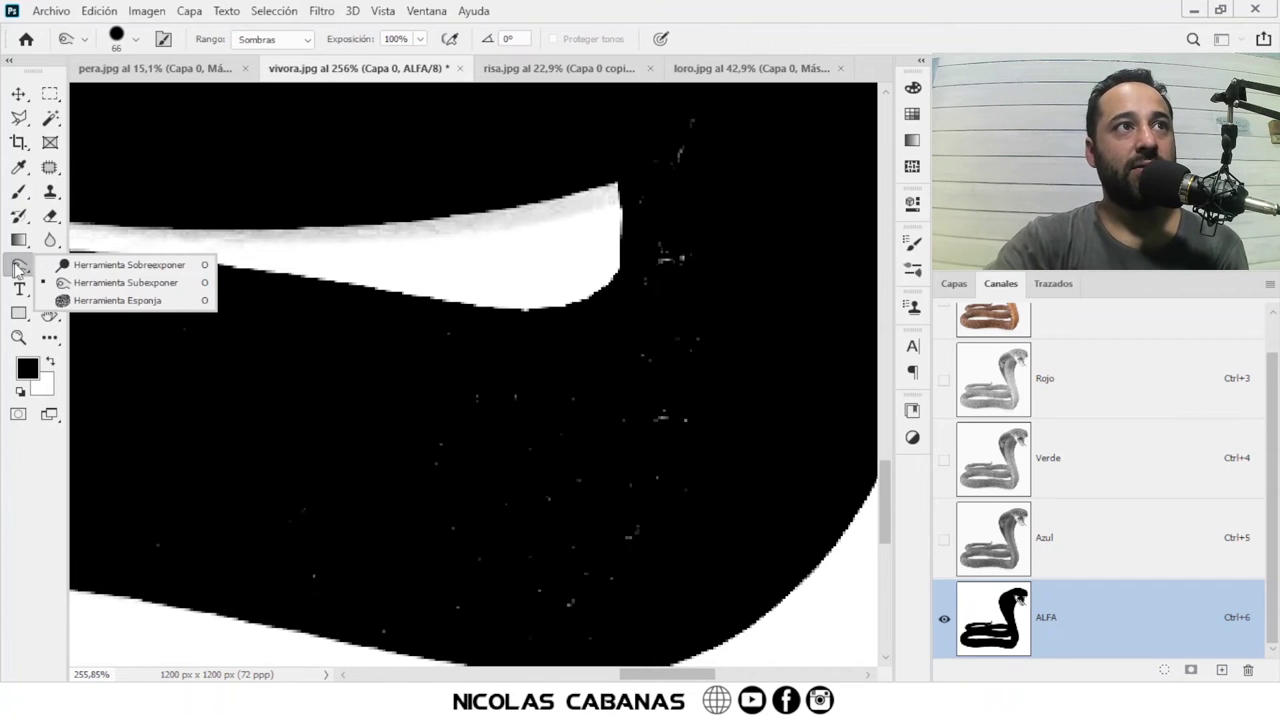
{"action": "left_click", "coordinate": [177, 282]}
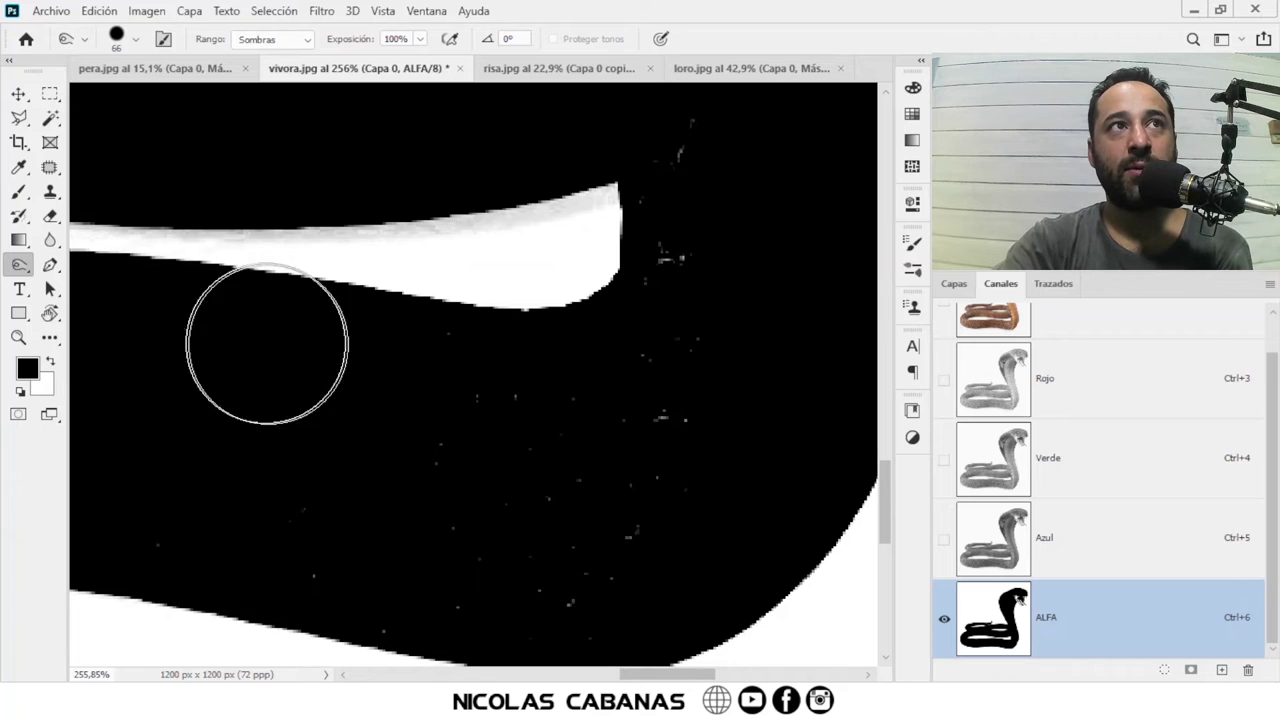
{"action": "left_click", "coordinate": [262, 49]}
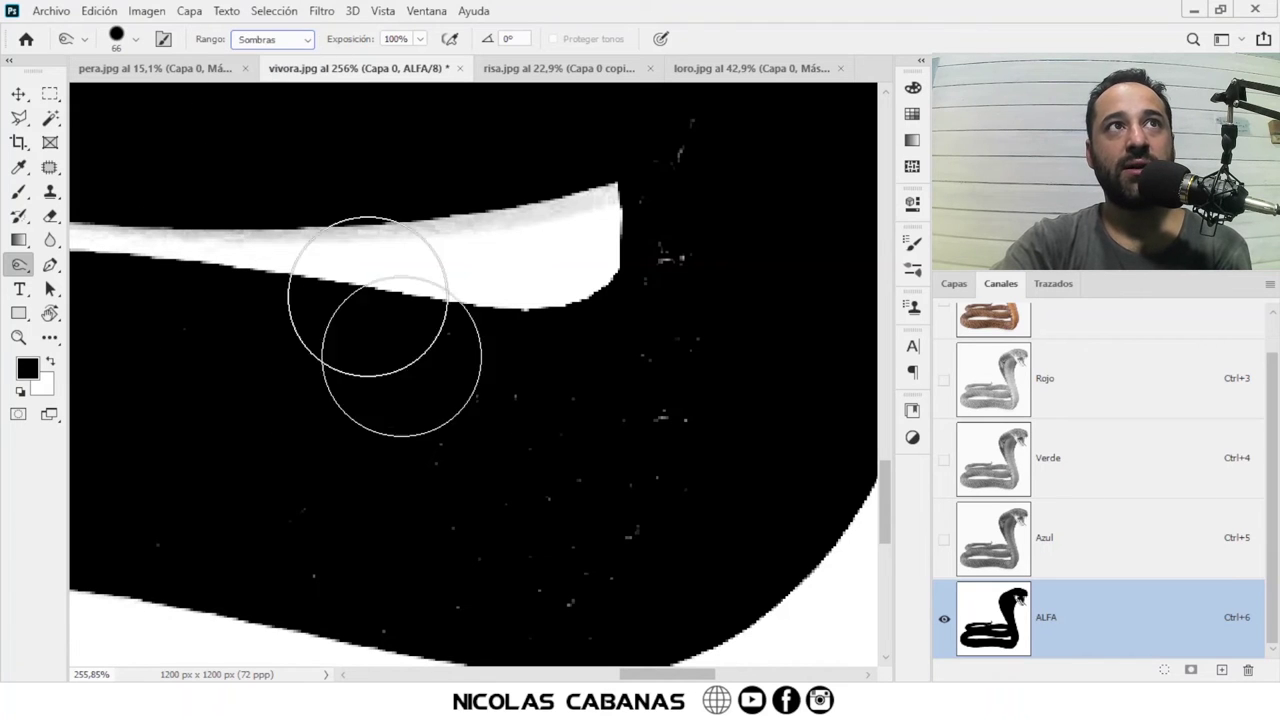
{"action": "left_click_drag", "start_coordinate": [605, 433], "coordinate": [613, 507]}
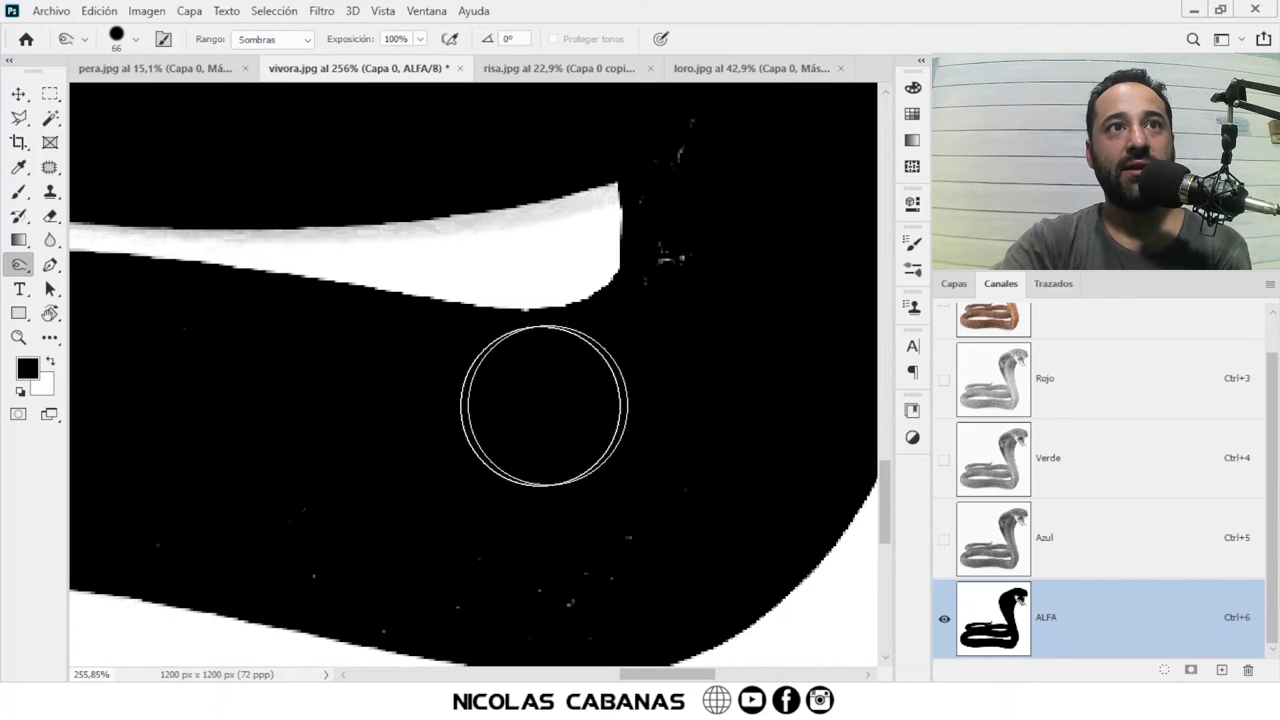
{"action": "left_click_drag", "start_coordinate": [434, 528], "coordinate": [484, 433]}
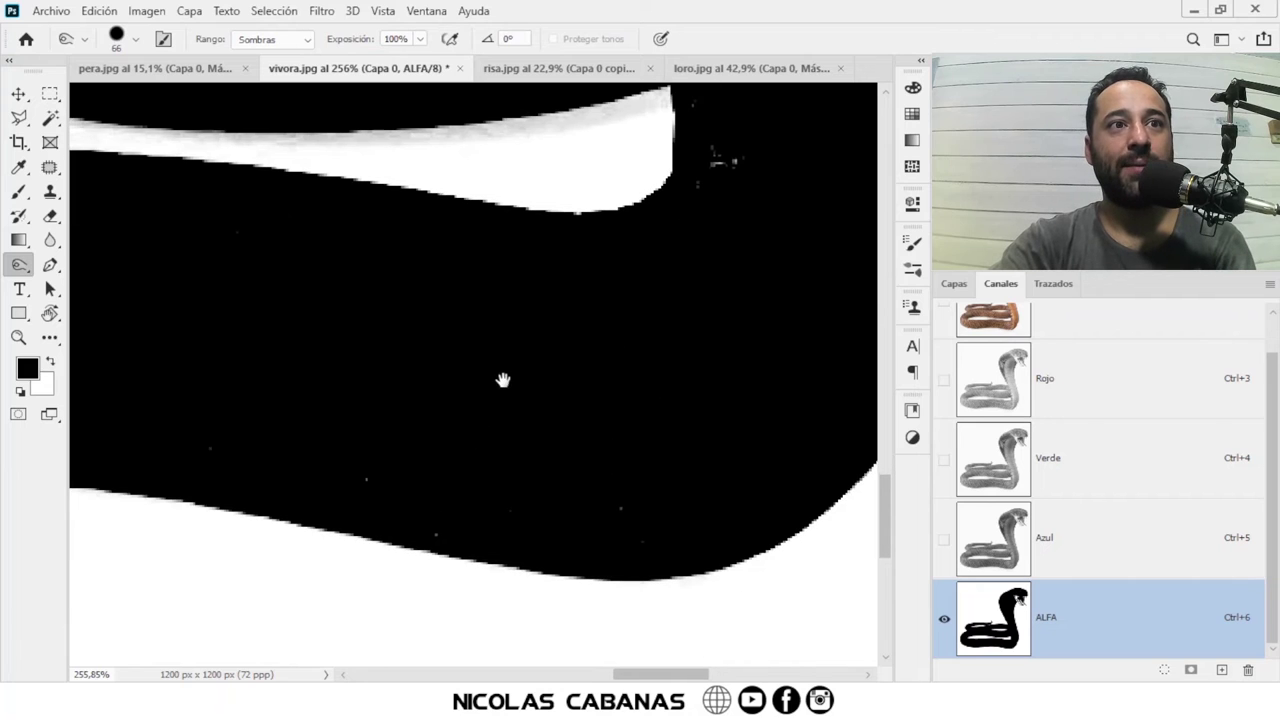
{"action": "mouse_move", "coordinate": [665, 433]}
{"action": "left_mouse_down"}
{"action": "mouse_move", "coordinate": [486, 551]}
{"action": "mouse_move", "coordinate": [674, 514]}
{"action": "mouse_move", "coordinate": [370, 520]}
{"action": "left_mouse_up"}
Step: Pan along the snake's outer edge to inspect the black and white bands
{"action": "left_click_drag", "start_coordinate": [615, 308], "coordinate": [485, 353]}
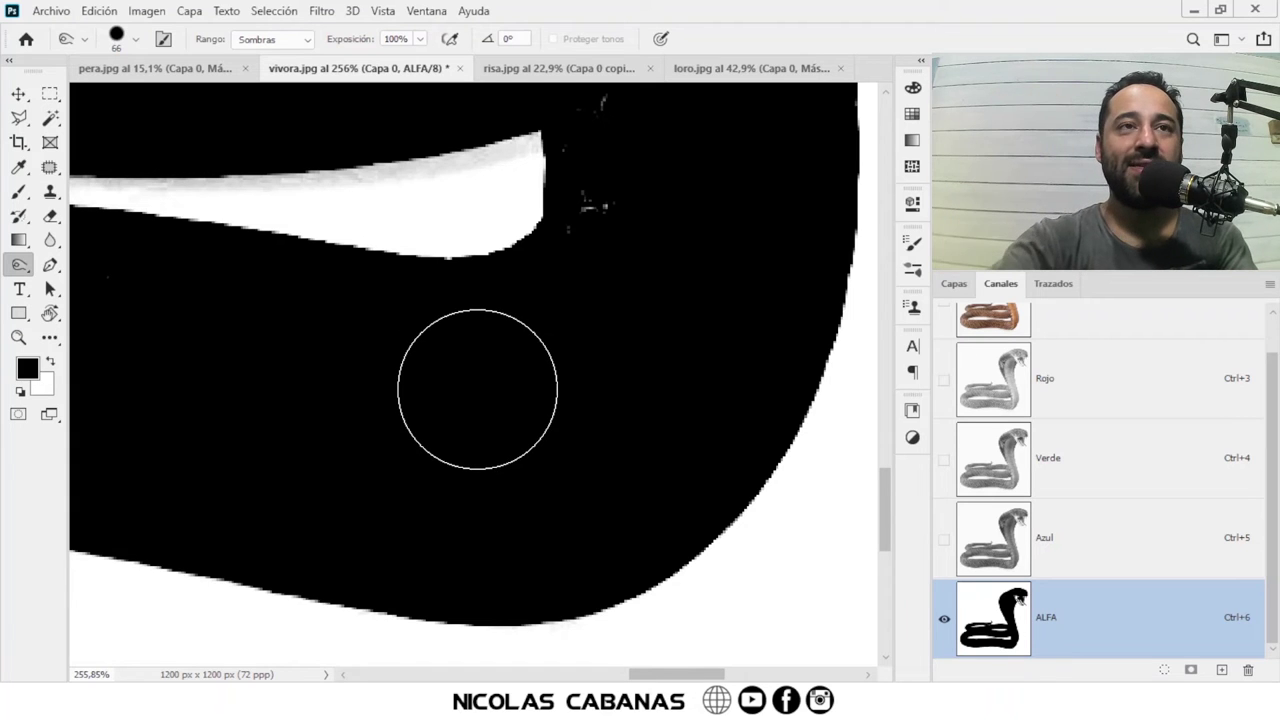
{"action": "left_click_drag", "start_coordinate": [640, 374], "coordinate": [586, 563]}
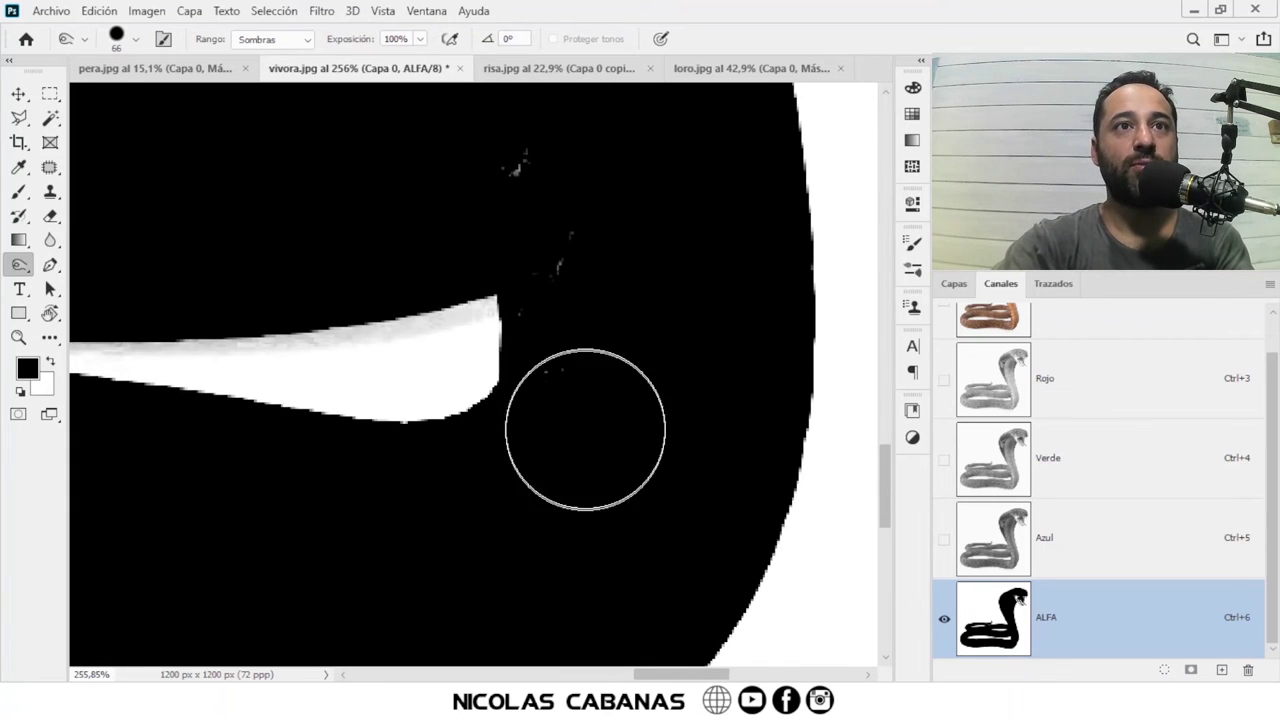
{"action": "left_click_drag", "start_coordinate": [590, 425], "coordinate": [625, 550]}
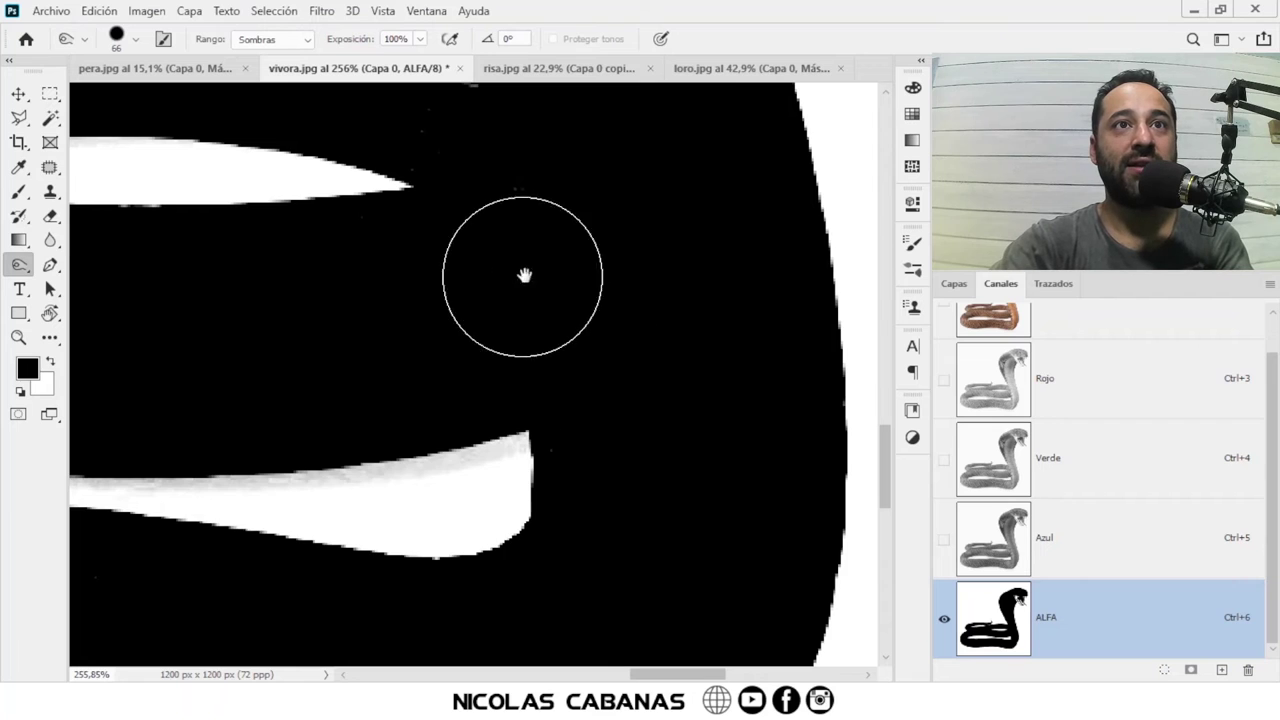
{"action": "left_click_drag", "start_coordinate": [523, 274], "coordinate": [565, 346]}
{"action": "left_click_drag", "start_coordinate": [584, 294], "coordinate": [372, 437]}
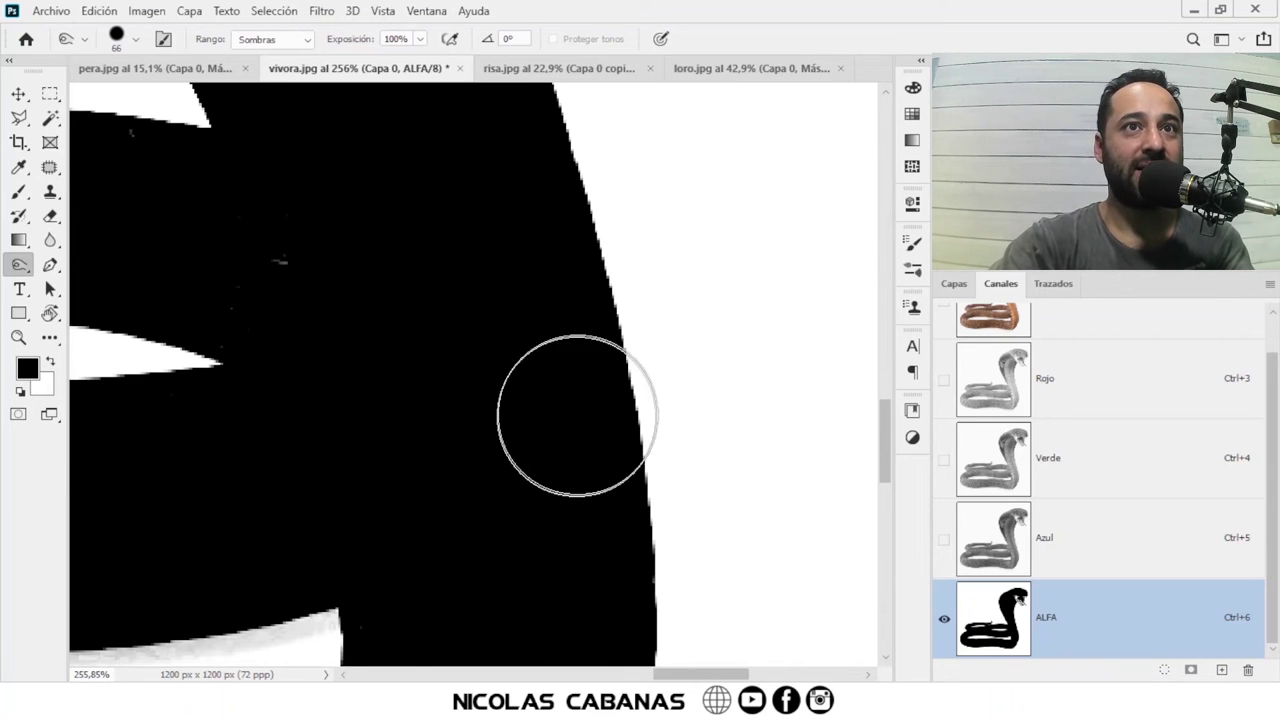
{"action": "left_click_drag", "start_coordinate": [432, 371], "coordinate": [812, 566]}
{"action": "mouse_move", "coordinate": [620, 420]}
{"action": "left_mouse_down"}
{"action": "mouse_move", "coordinate": [656, 486]}
{"action": "mouse_move", "coordinate": [589, 629]}
{"action": "left_mouse_up"}
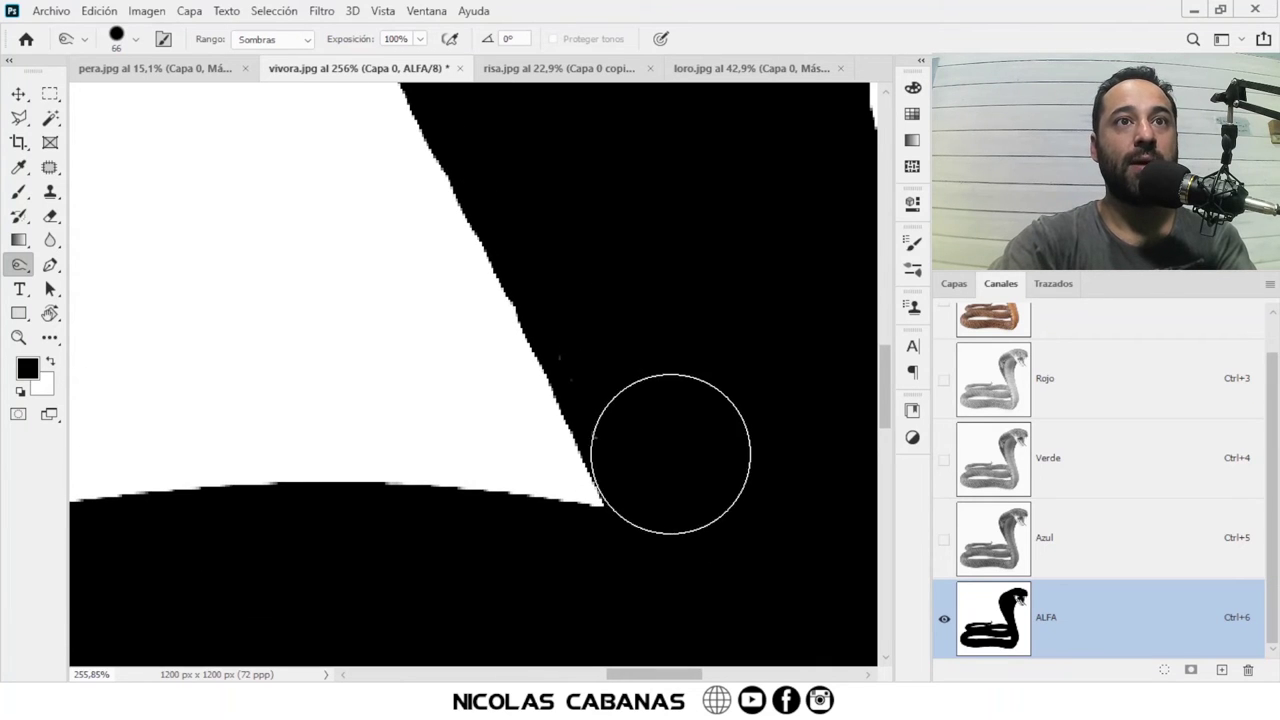
{"action": "left_click_drag", "start_coordinate": [646, 437], "coordinate": [683, 395]}
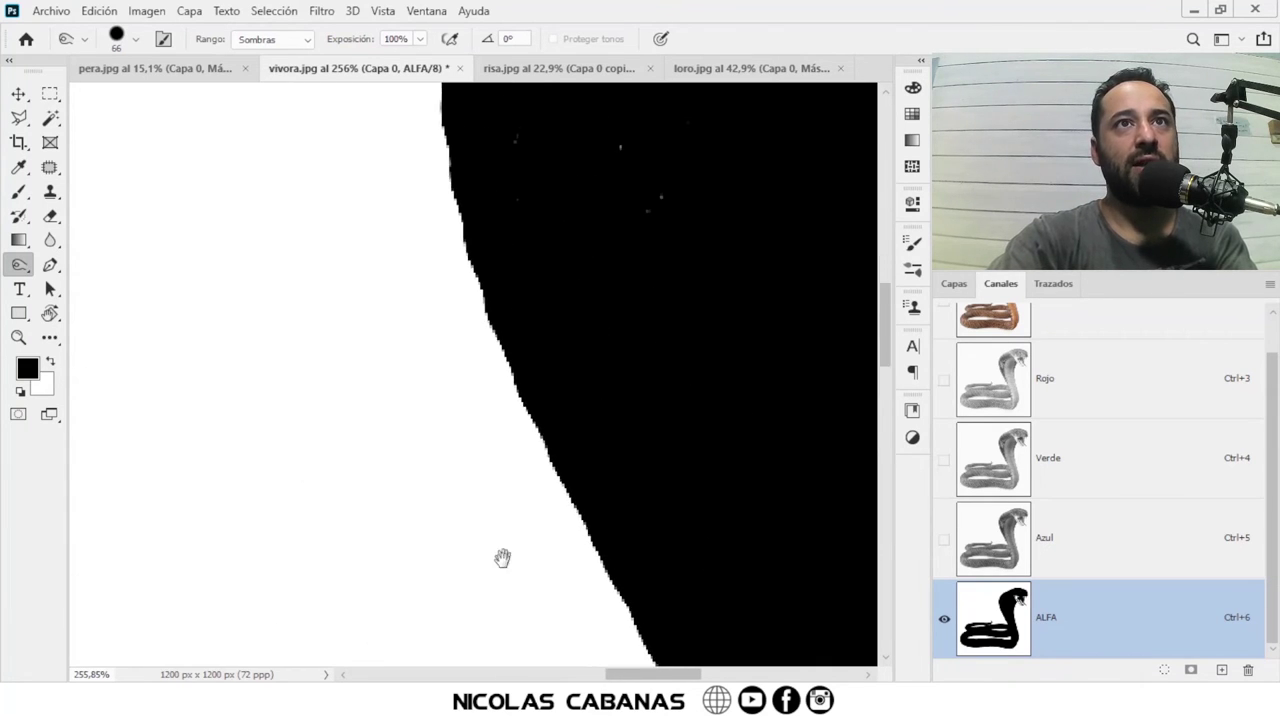
{"action": "left_click_drag", "start_coordinate": [500, 557], "coordinate": [494, 486]}
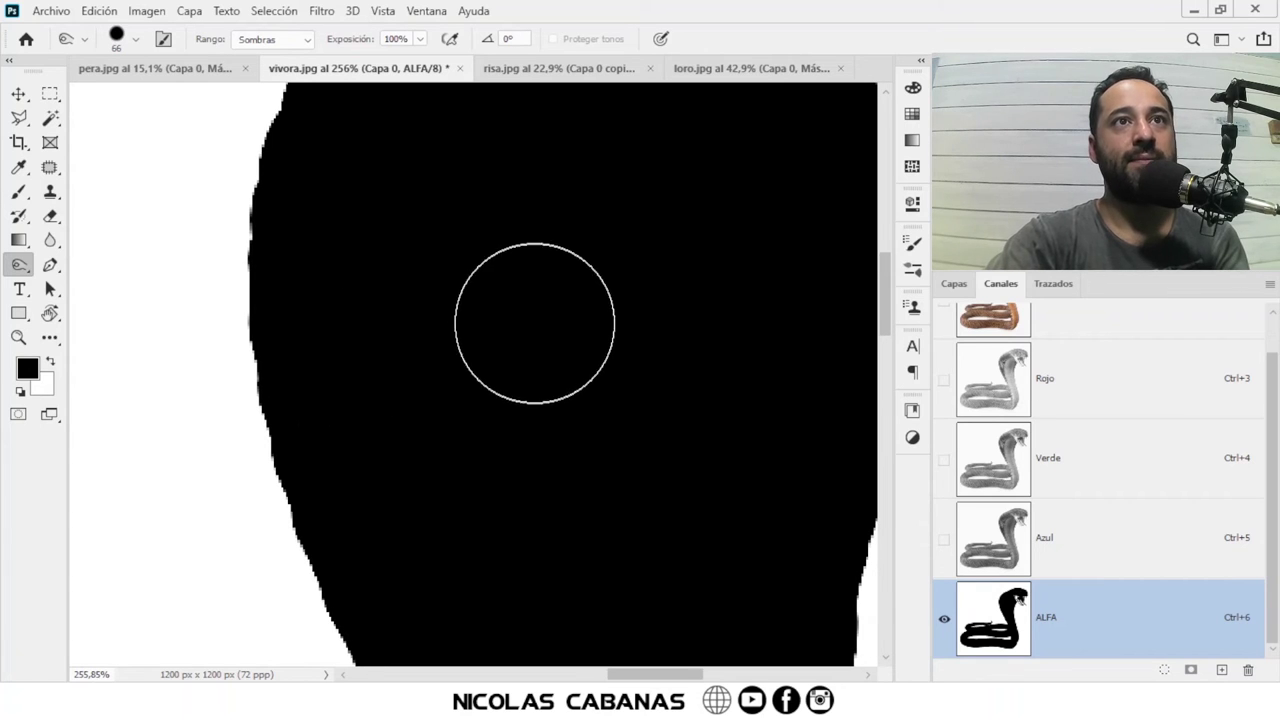
{"action": "scroll", "coordinate": [535, 323], "scroll_direction": "down", "scroll_amount": 1}
Step: Burn the small white specks near the head and the grey fringe along the top edge
{"action": "mouse_move", "coordinate": [389, 457]}
{"action": "left_mouse_down"}
{"action": "mouse_move", "coordinate": [562, 465]}
{"action": "mouse_move", "coordinate": [760, 422]}
{"action": "left_mouse_up"}
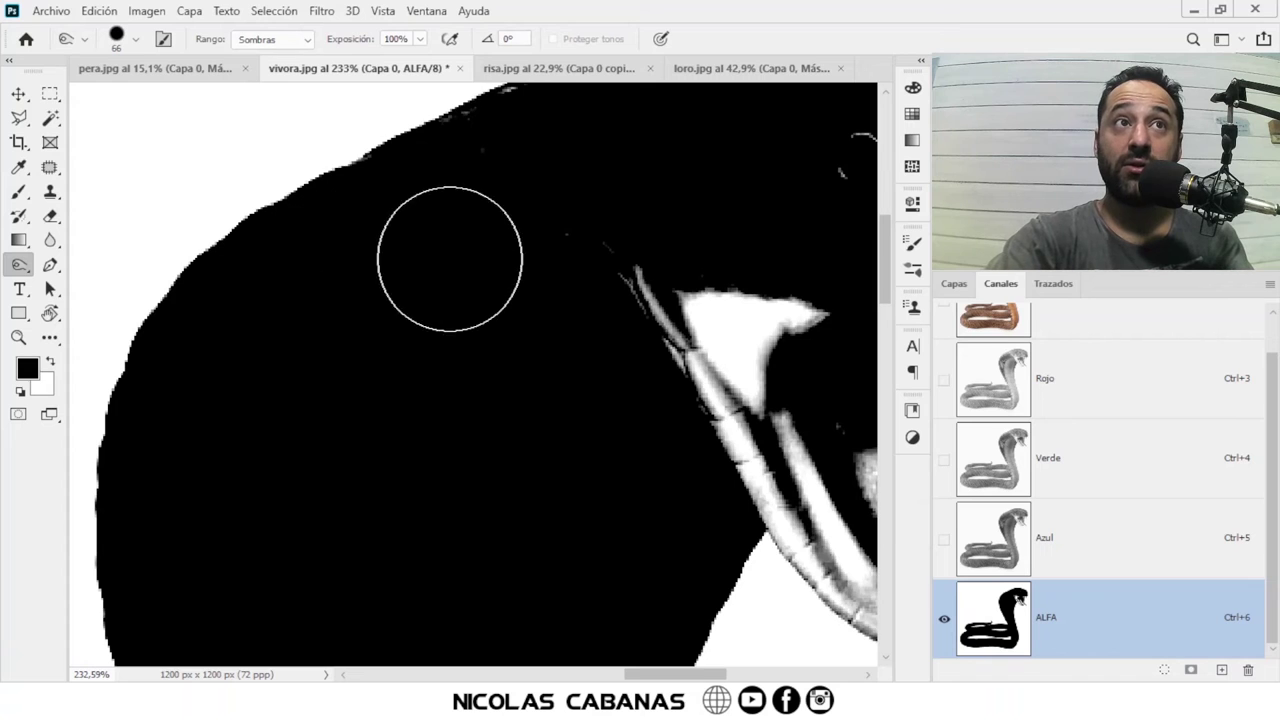
{"action": "left_click_drag", "start_coordinate": [449, 258], "coordinate": [392, 347]}
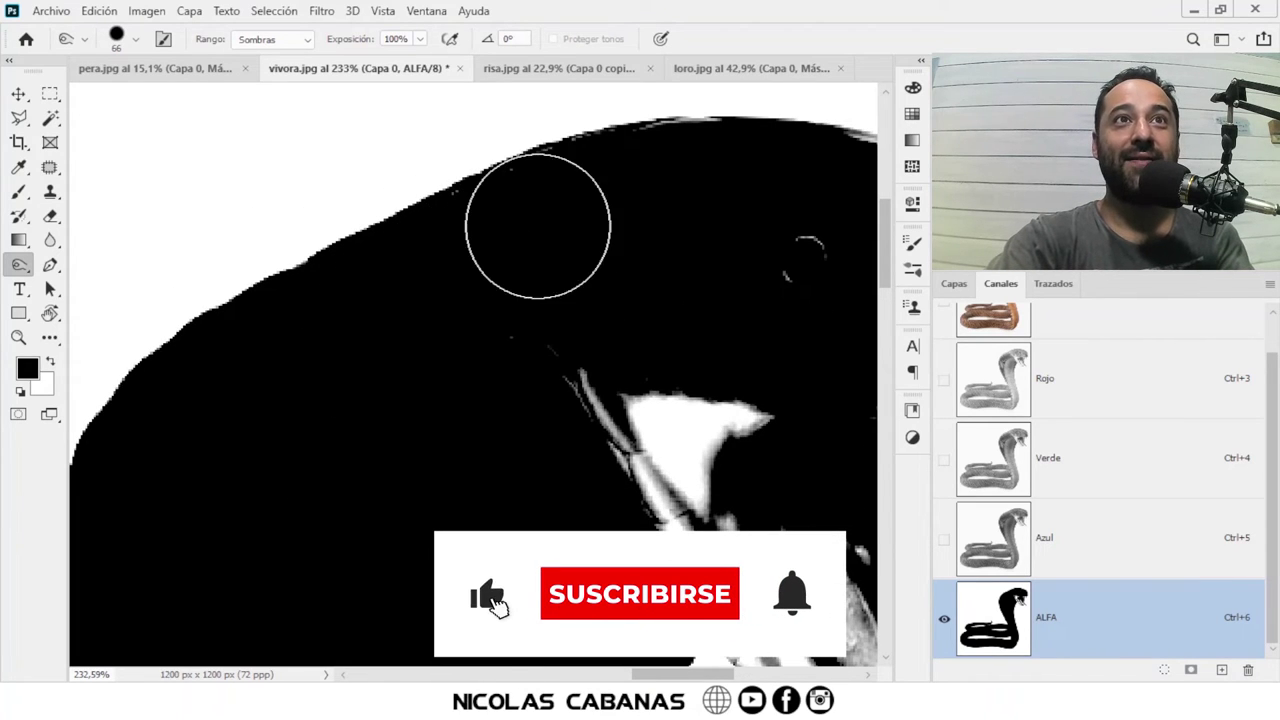
{"action": "left_click_drag", "start_coordinate": [591, 400], "coordinate": [361, 475]}
{"action": "left_click_drag", "start_coordinate": [591, 360], "coordinate": [631, 371]}
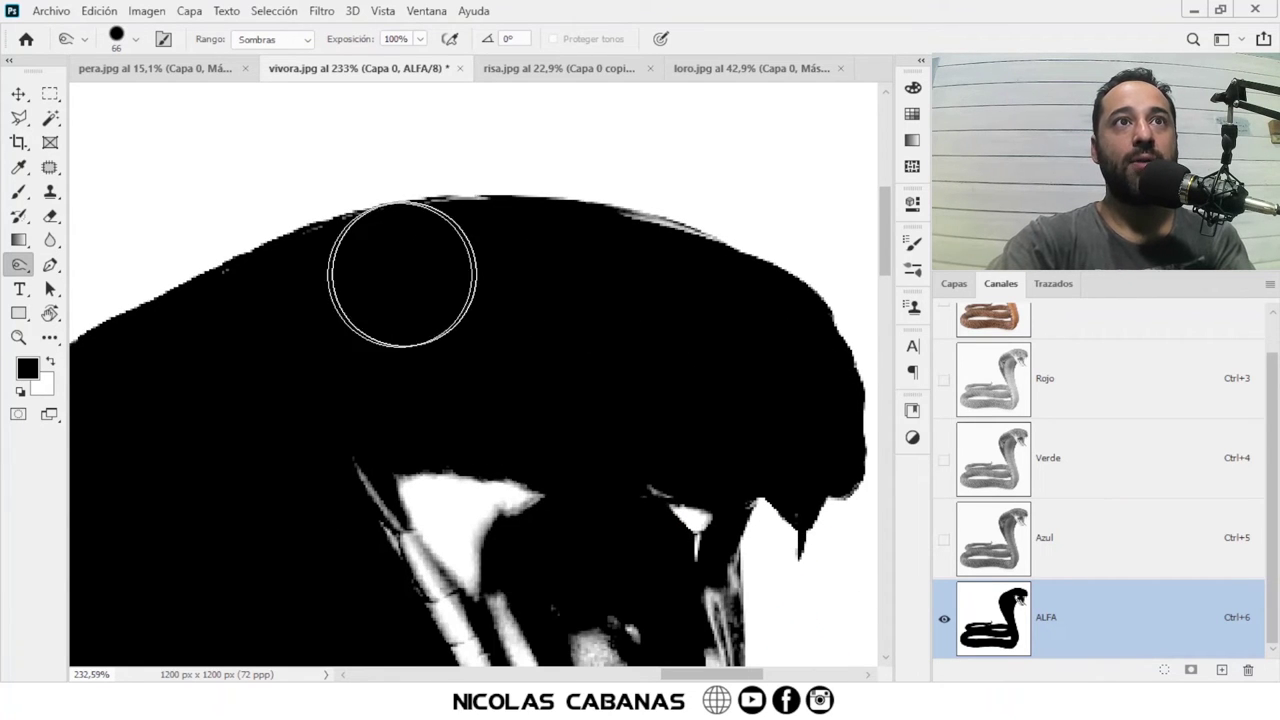
{"action": "scroll", "coordinate": [343, 386], "scroll_direction": "up", "scroll_amount": 1}
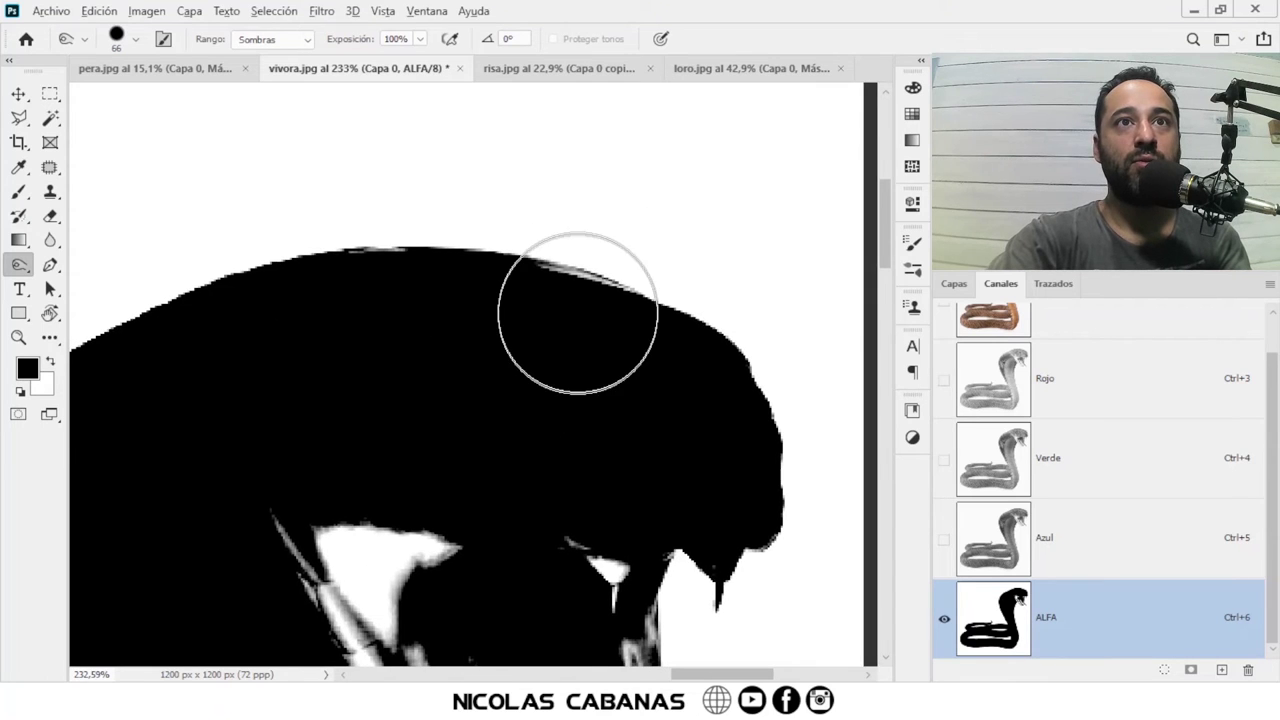
{"action": "scroll", "coordinate": [600, 325], "scroll_direction": "up", "scroll_amount": 1}
{"action": "mouse_move", "coordinate": [531, 356]}
{"action": "left_mouse_down"}
{"action": "mouse_move", "coordinate": [543, 386]}
{"action": "mouse_move", "coordinate": [749, 400]}
{"action": "mouse_move", "coordinate": [240, 400]}
{"action": "mouse_move", "coordinate": [380, 357]}
{"action": "left_mouse_up"}
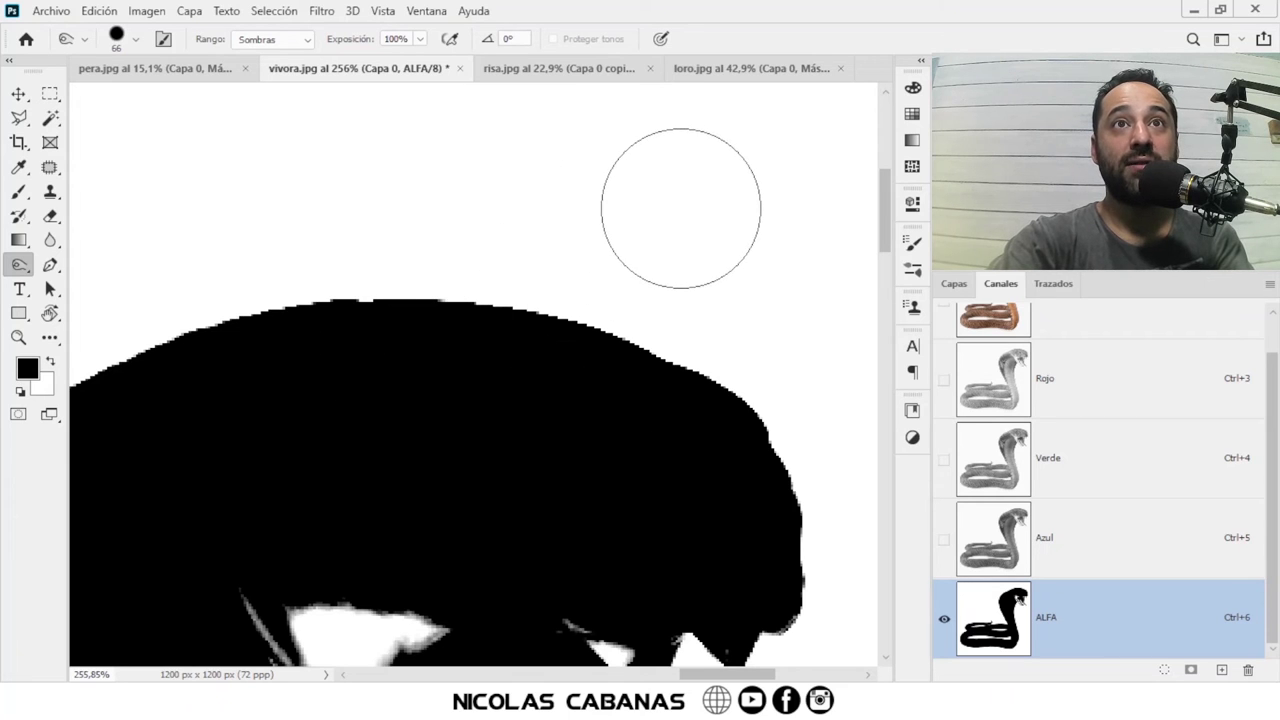
Step: Burn the white area and triangle at the snake's mouth darker
{"action": "left_click_drag", "start_coordinate": [620, 481], "coordinate": [634, 285]}
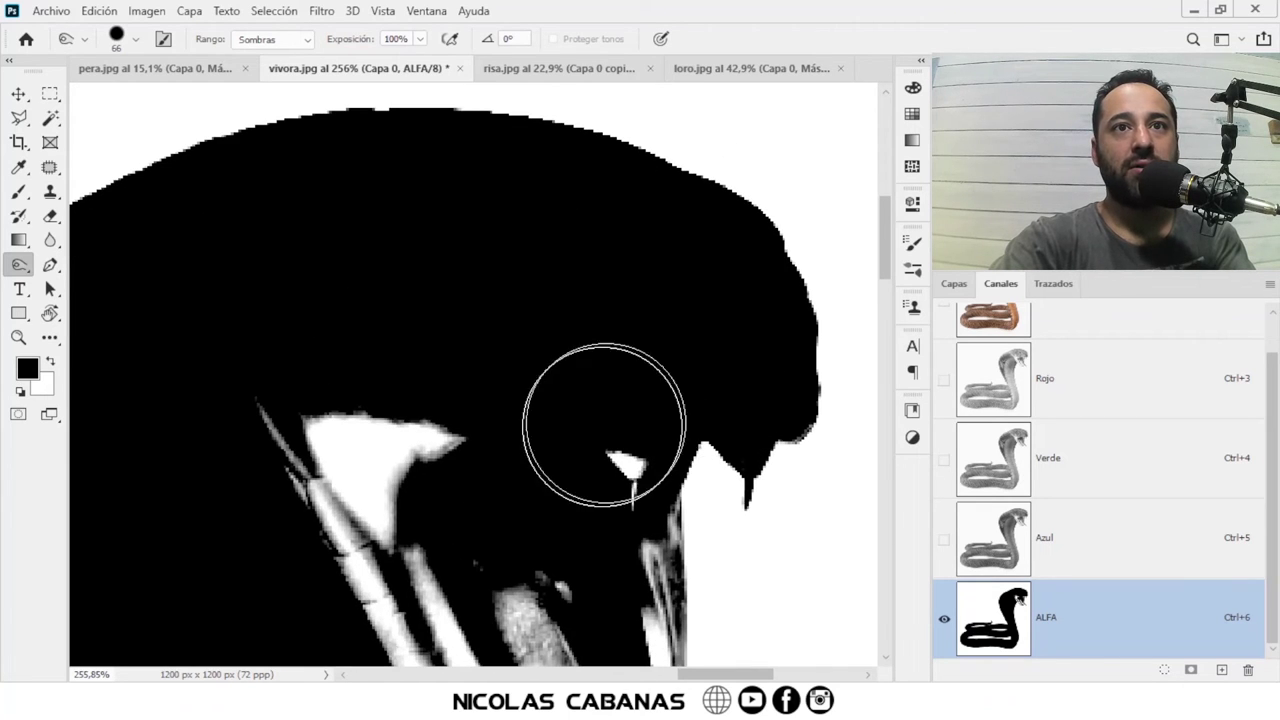
{"action": "left_click_drag", "start_coordinate": [578, 446], "coordinate": [594, 320]}
{"action": "mouse_move", "coordinate": [523, 386]}
{"action": "left_mouse_down"}
{"action": "mouse_move", "coordinate": [371, 300]}
{"action": "mouse_move", "coordinate": [560, 305]}
{"action": "mouse_move", "coordinate": [572, 290]}
{"action": "left_mouse_up"}
{"action": "mouse_move", "coordinate": [586, 400]}
{"action": "left_mouse_down"}
{"action": "mouse_move", "coordinate": [557, 414]}
{"action": "mouse_move", "coordinate": [626, 475]}
{"action": "mouse_move", "coordinate": [600, 490]}
{"action": "mouse_move", "coordinate": [590, 480]}
{"action": "left_mouse_up"}
{"action": "mouse_move", "coordinate": [606, 528]}
{"action": "left_mouse_down"}
{"action": "mouse_move", "coordinate": [586, 486]}
{"action": "mouse_move", "coordinate": [691, 465]}
{"action": "mouse_move", "coordinate": [686, 514]}
{"action": "mouse_move", "coordinate": [657, 557]}
{"action": "left_mouse_up"}
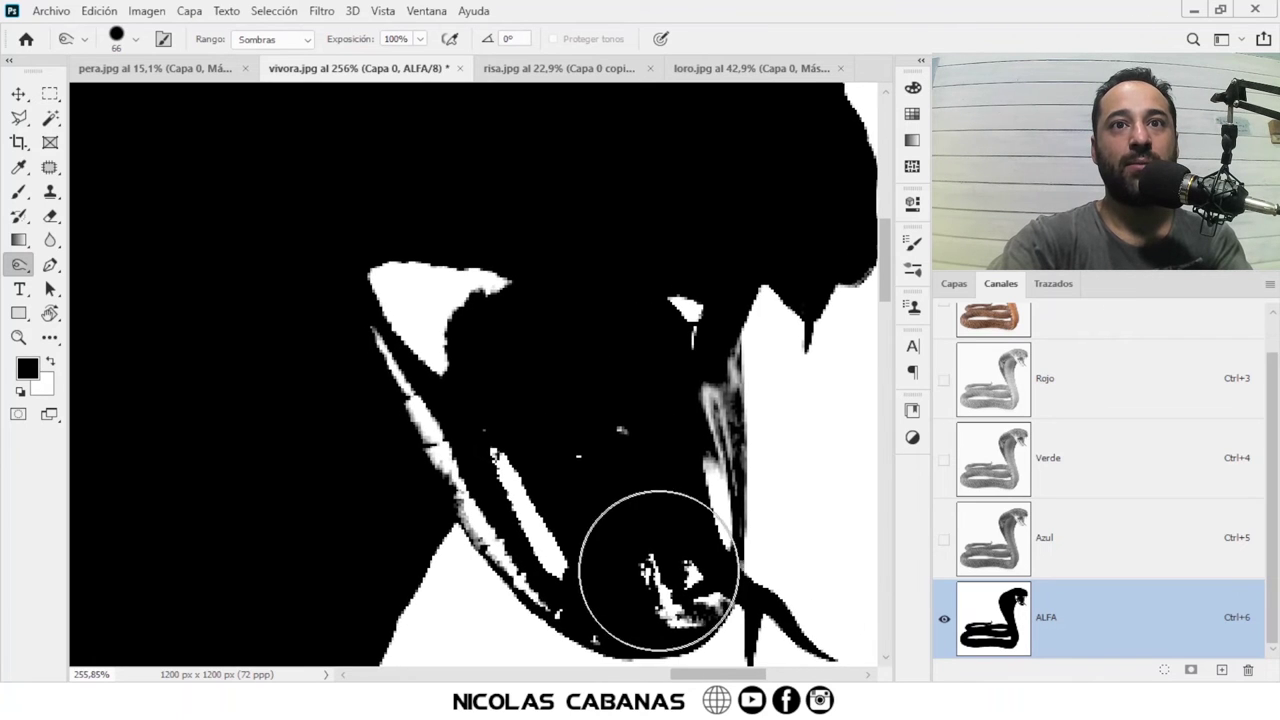
{"action": "mouse_move", "coordinate": [685, 257]}
{"action": "left_mouse_down"}
{"action": "mouse_move", "coordinate": [646, 409]}
{"action": "mouse_move", "coordinate": [666, 240]}
{"action": "mouse_move", "coordinate": [581, 305]}
{"action": "left_mouse_up"}
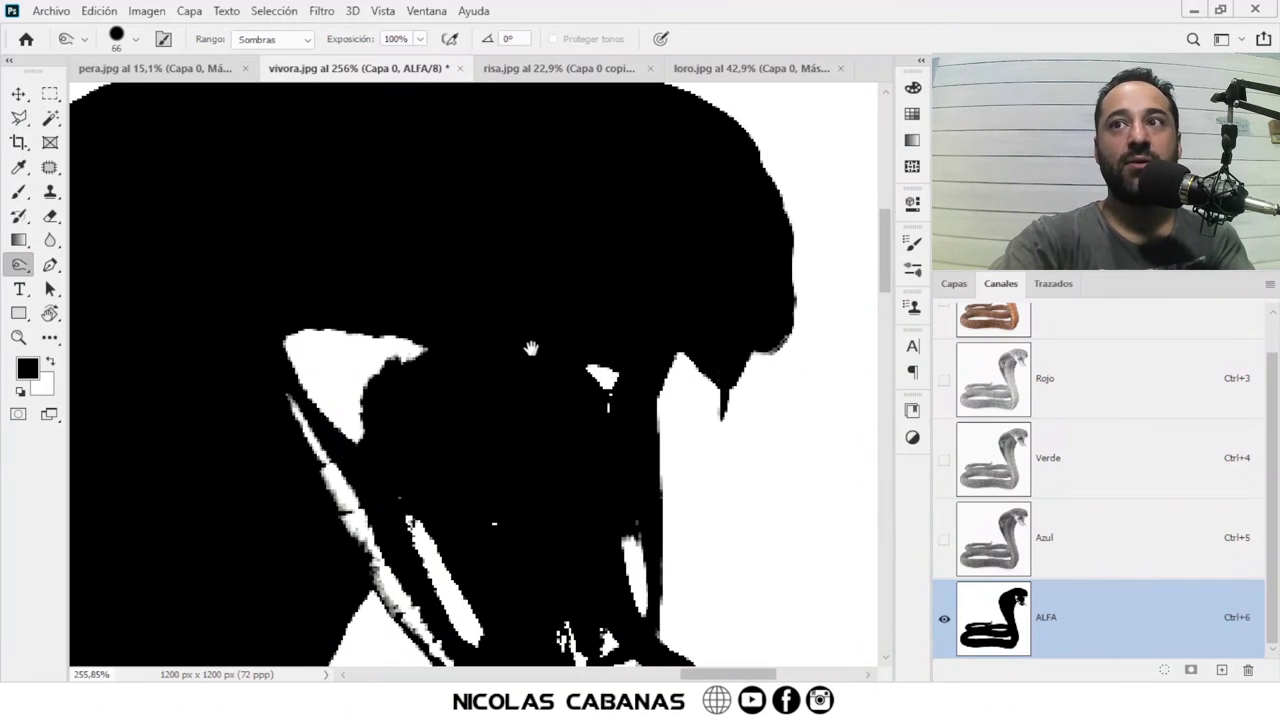
{"action": "mouse_move", "coordinate": [662, 320]}
{"action": "left_mouse_down"}
{"action": "mouse_move", "coordinate": [737, 286]}
{"action": "mouse_move", "coordinate": [557, 329]}
{"action": "left_mouse_up"}
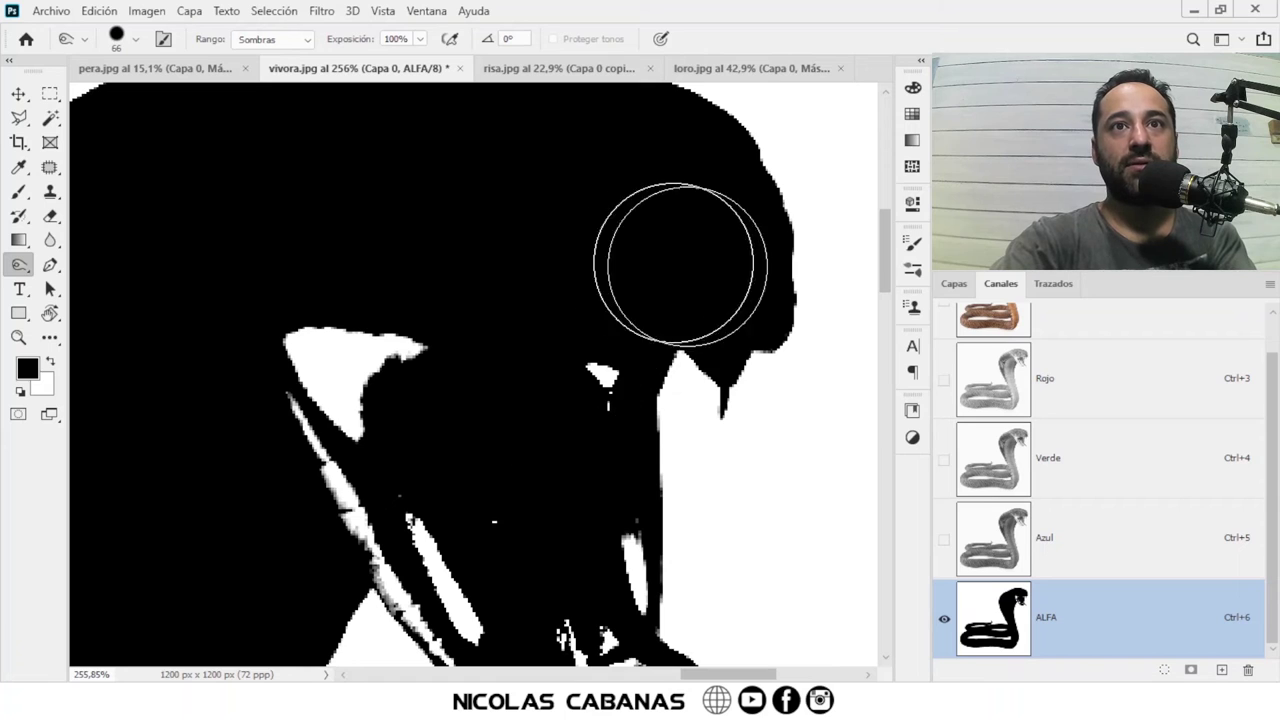
Step: Pan the view over the fangs and mouth area
{"action": "mouse_move", "coordinate": [557, 494]}
{"action": "left_mouse_down"}
{"action": "mouse_move", "coordinate": [572, 284]}
{"action": "mouse_move", "coordinate": [709, 457]}
{"action": "mouse_move", "coordinate": [514, 414]}
{"action": "left_mouse_up"}
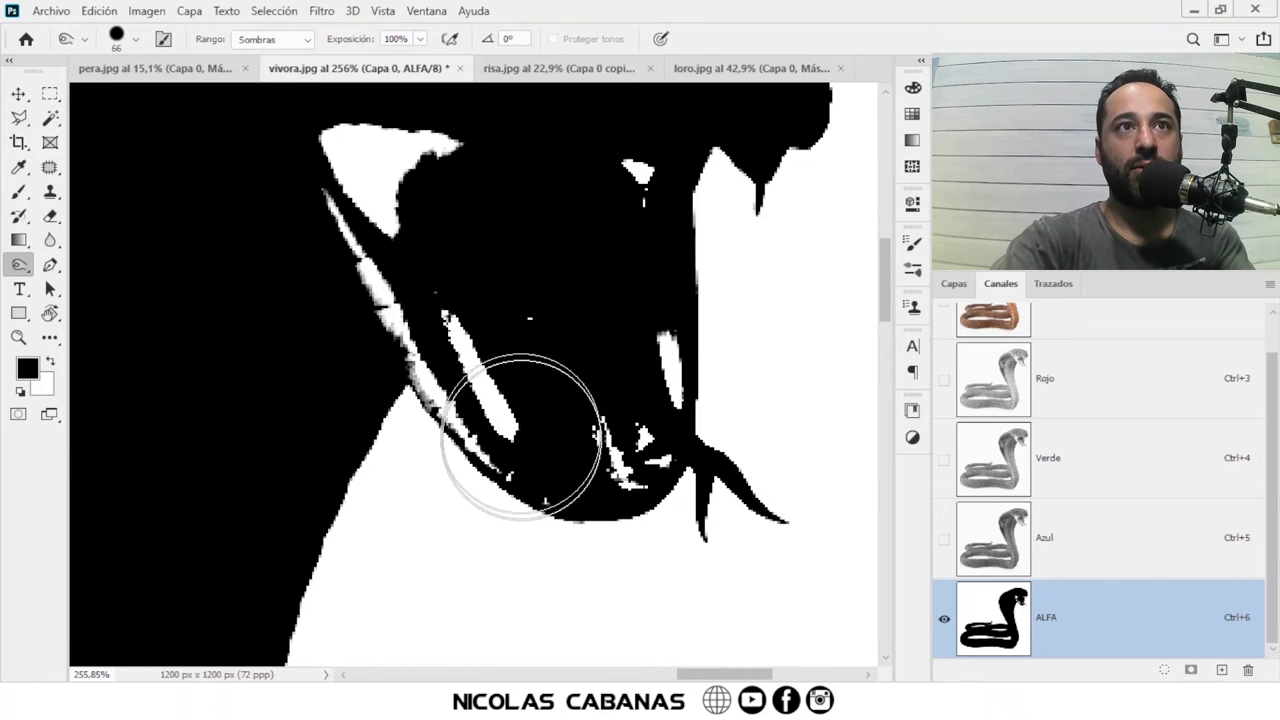
{"action": "left_click_drag", "start_coordinate": [452, 327], "coordinate": [557, 477]}
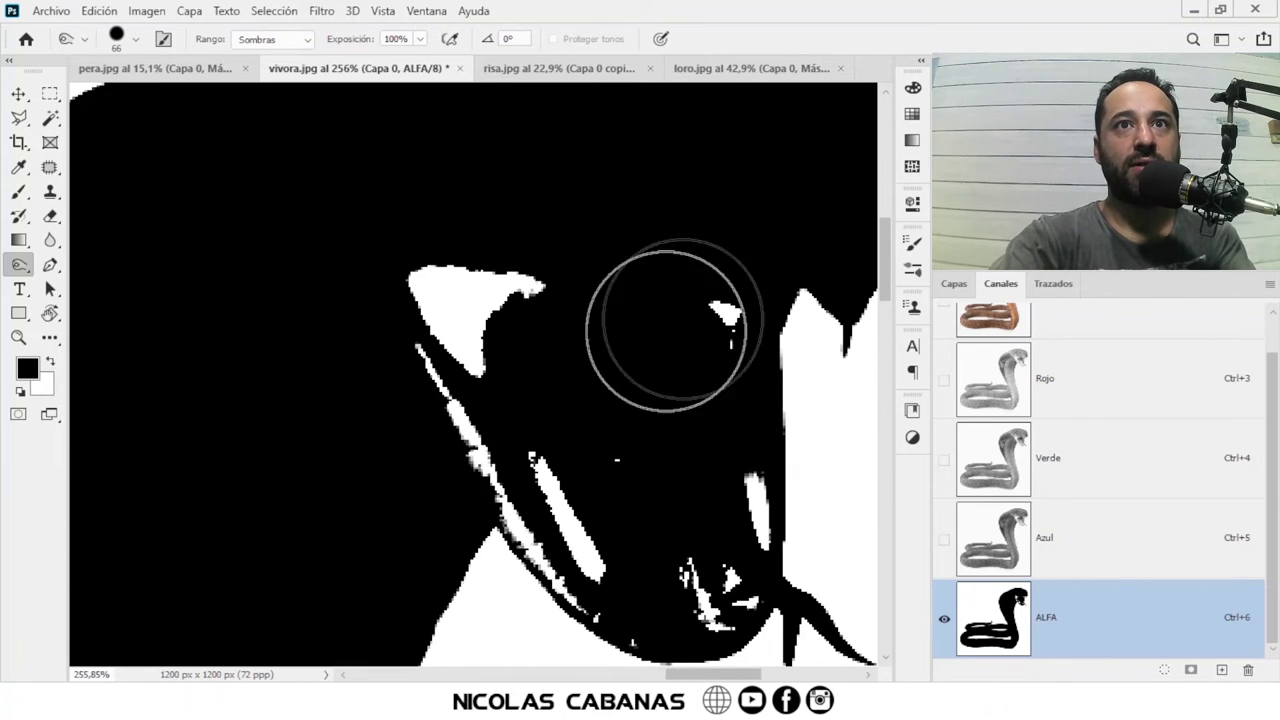
{"action": "mouse_move", "coordinate": [504, 338]}
{"action": "left_mouse_down"}
{"action": "mouse_move", "coordinate": [391, 353]}
{"action": "mouse_move", "coordinate": [258, 339]}
{"action": "left_mouse_up"}
{"action": "left_click_drag", "start_coordinate": [520, 400], "coordinate": [704, 416]}
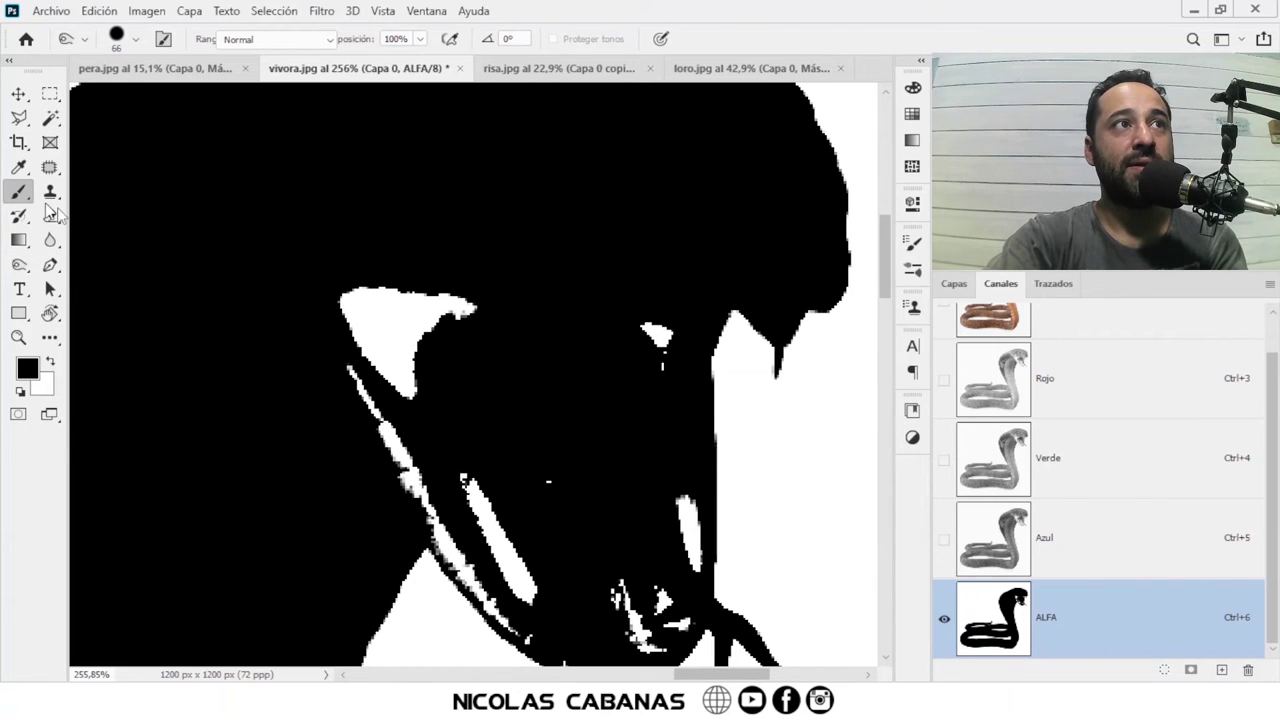
Step: Paint the white triangle, stripes and specks at the mouth solid black with the Brush
{"action": "key", "text": "b"}
{"action": "mouse_move", "coordinate": [354, 277]}
{"action": "left_mouse_down"}
{"action": "mouse_move", "coordinate": [429, 363]}
{"action": "mouse_move", "coordinate": [434, 409]}
{"action": "left_mouse_up"}
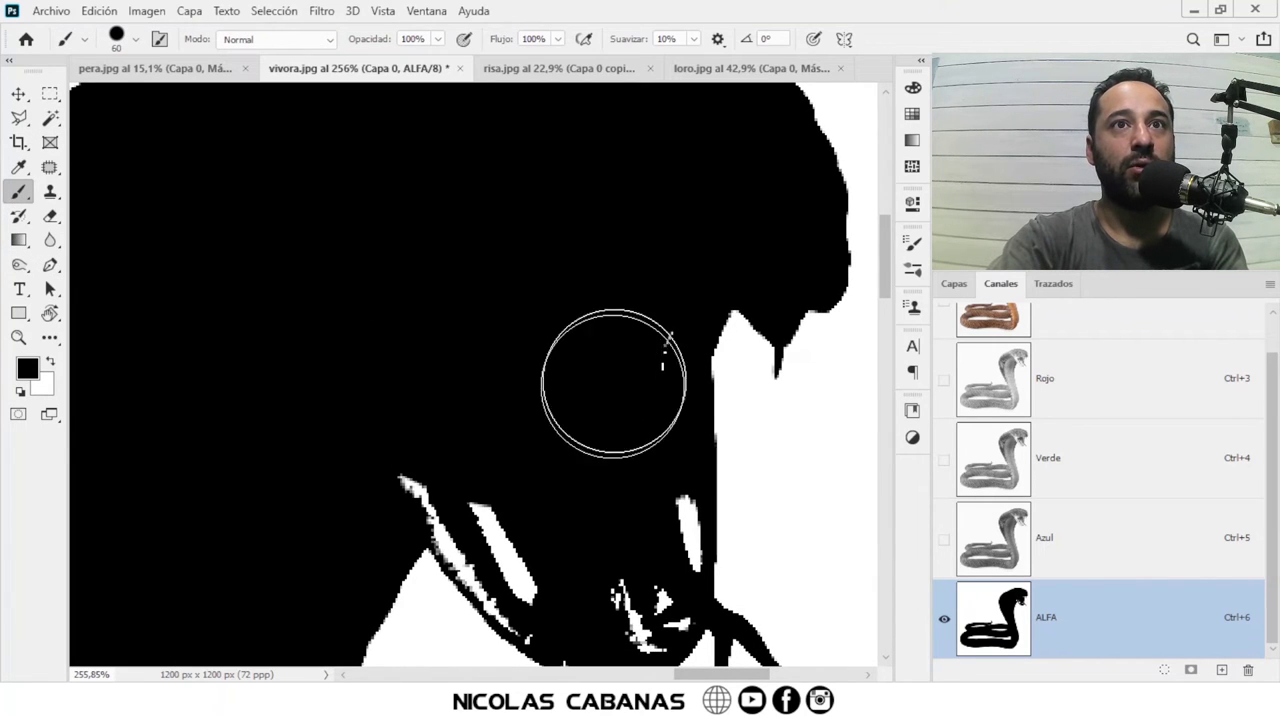
{"action": "scroll", "coordinate": [586, 514], "scroll_direction": "down", "scroll_amount": 2}
{"action": "scroll", "coordinate": [680, 400], "scroll_direction": "up", "scroll_amount": 2}
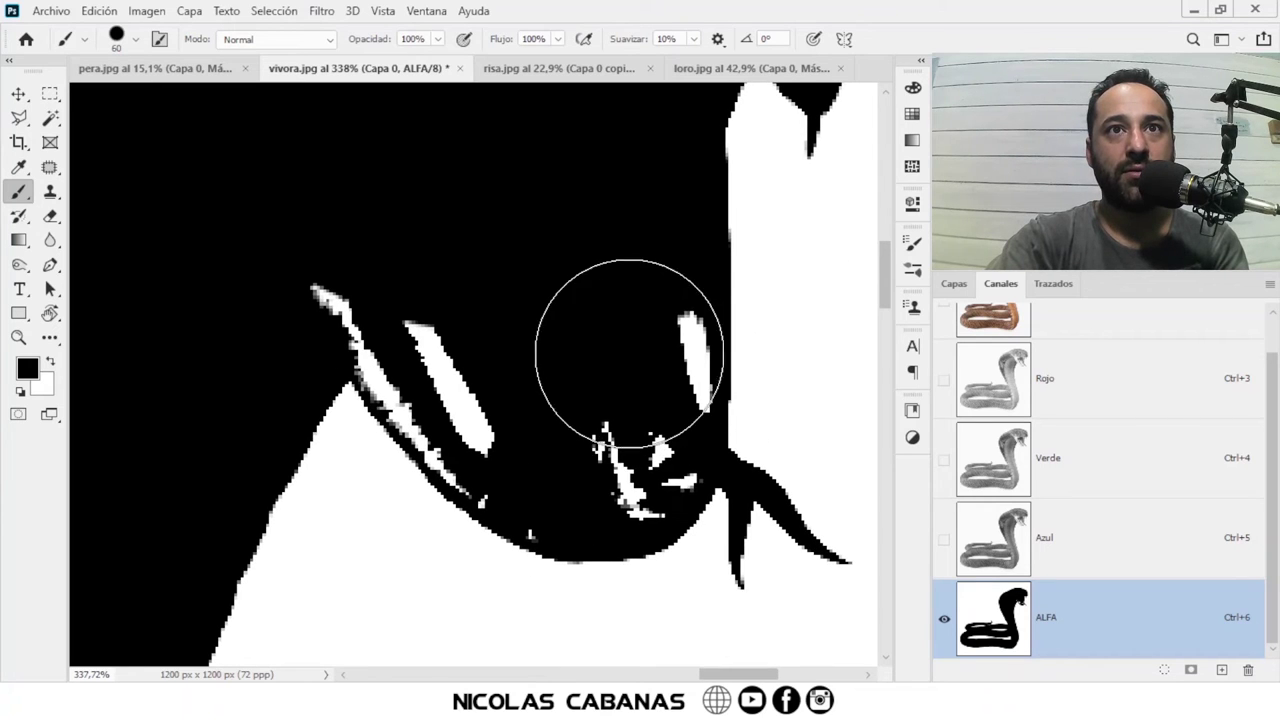
{"action": "mouse_move", "coordinate": [609, 400]}
{"action": "left_mouse_down"}
{"action": "mouse_move", "coordinate": [608, 414]}
{"action": "mouse_move", "coordinate": [614, 329]}
{"action": "left_mouse_up"}
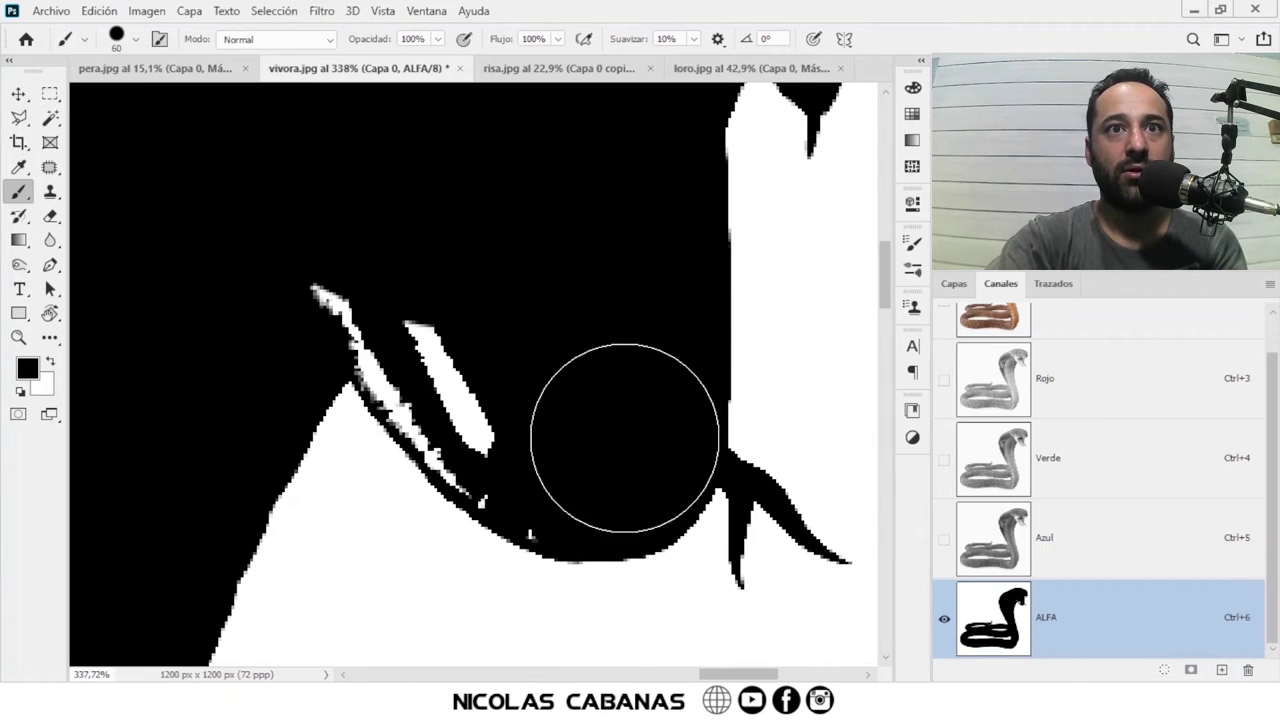
{"action": "mouse_move", "coordinate": [624, 438]}
{"action": "left_mouse_down"}
{"action": "mouse_move", "coordinate": [583, 457]}
{"action": "mouse_move", "coordinate": [526, 443]}
{"action": "mouse_move", "coordinate": [363, 240]}
{"action": "mouse_move", "coordinate": [443, 334]}
{"action": "left_mouse_up"}
Step: Zoom out to review the whole cobra head, body and tail in the mask
{"action": "scroll", "coordinate": [477, 331], "scroll_direction": "down", "scroll_amount": 3}
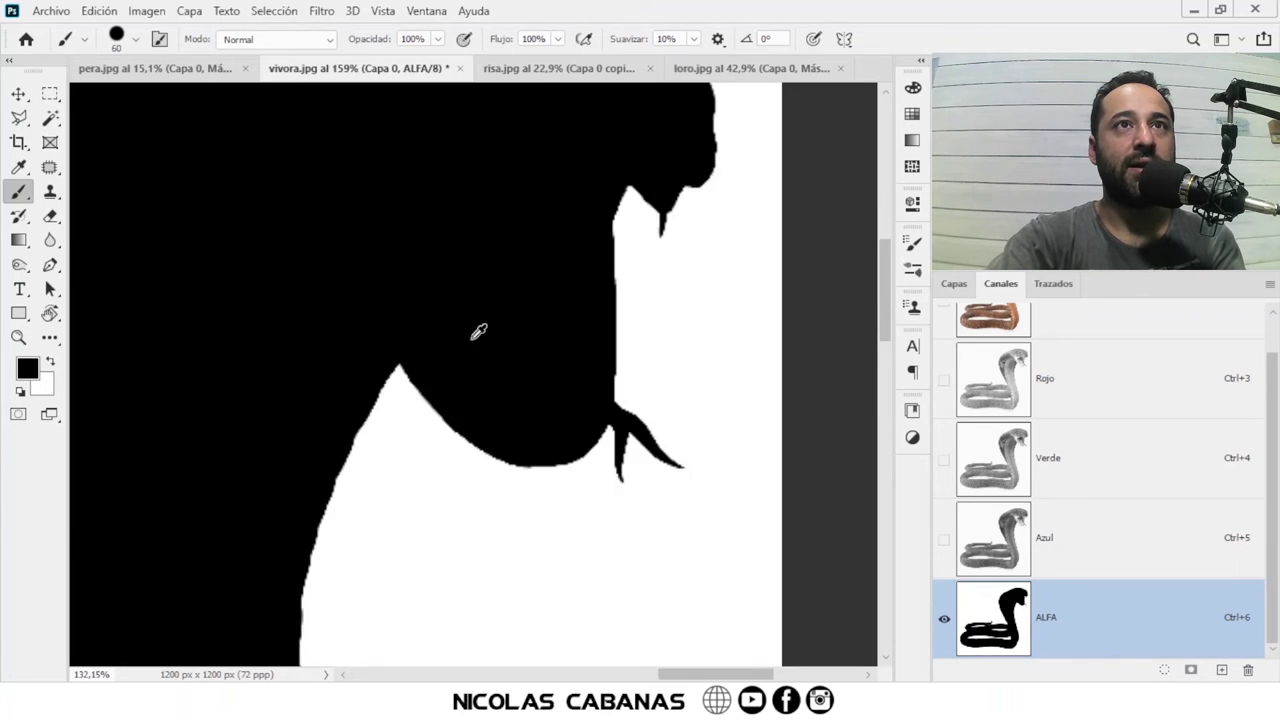
{"action": "scroll", "coordinate": [477, 331], "scroll_direction": "down", "scroll_amount": 3}
{"action": "left_click_drag", "start_coordinate": [503, 340], "coordinate": [665, 368]}
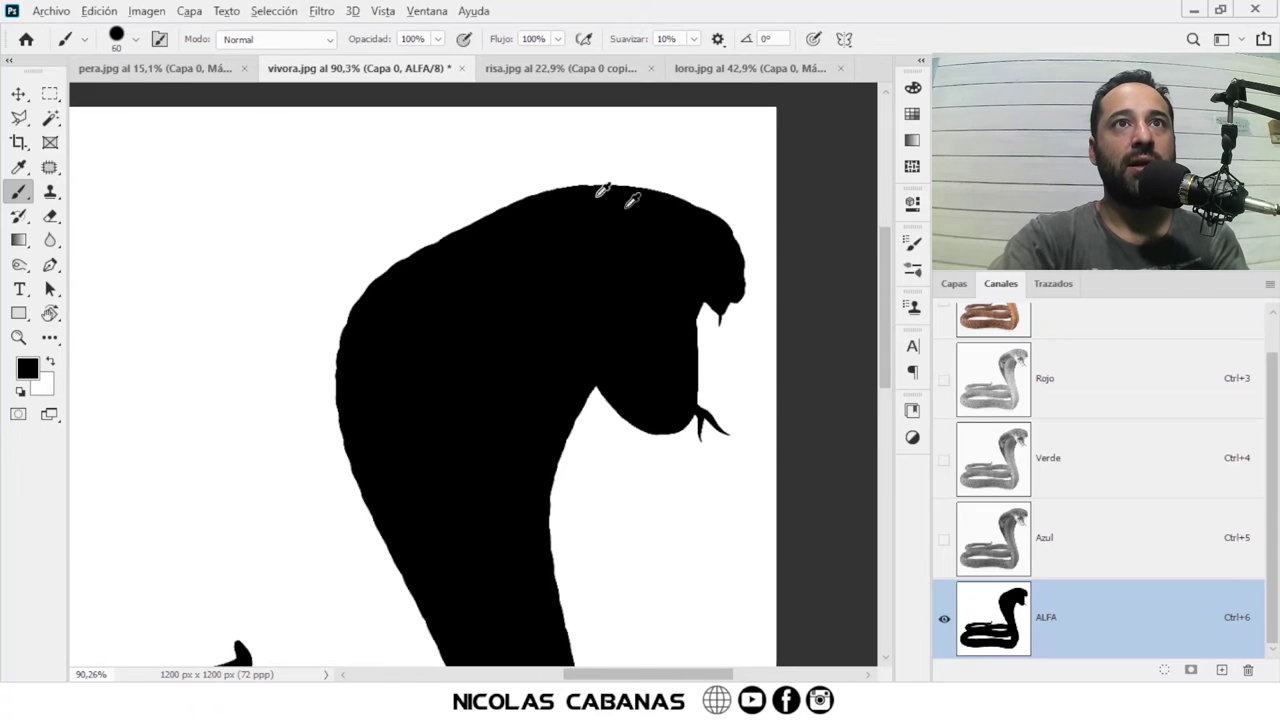
{"action": "scroll", "coordinate": [594, 349], "scroll_direction": "down", "scroll_amount": 2}
{"action": "scroll", "coordinate": [594, 349], "scroll_direction": "up", "scroll_amount": 2}
{"action": "left_click_drag", "start_coordinate": [557, 423], "coordinate": [726, 196]}
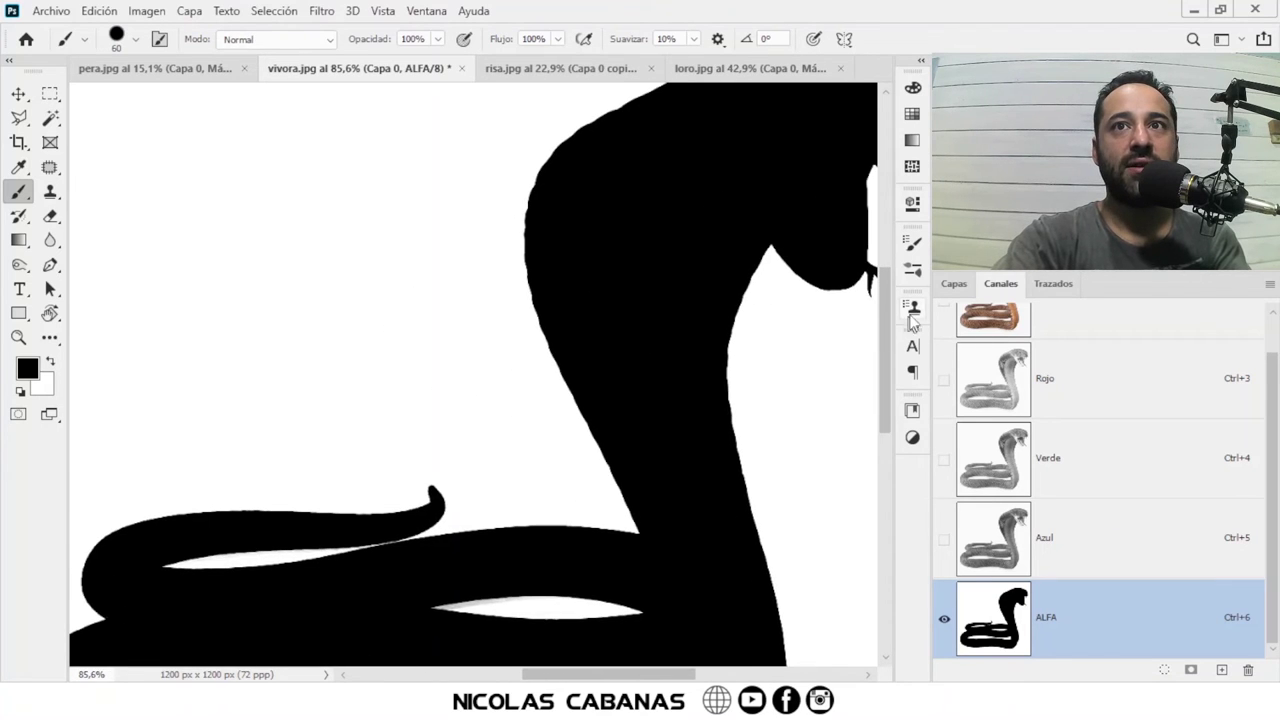
{"action": "scroll", "coordinate": [1025, 383], "scroll_direction": "up", "scroll_amount": 1}
Step: Make RGB visible so ALFA shows as a red overlay, toggle ALFA to compare, and check the lower coils
{"action": "left_click", "coordinate": [944, 345]}
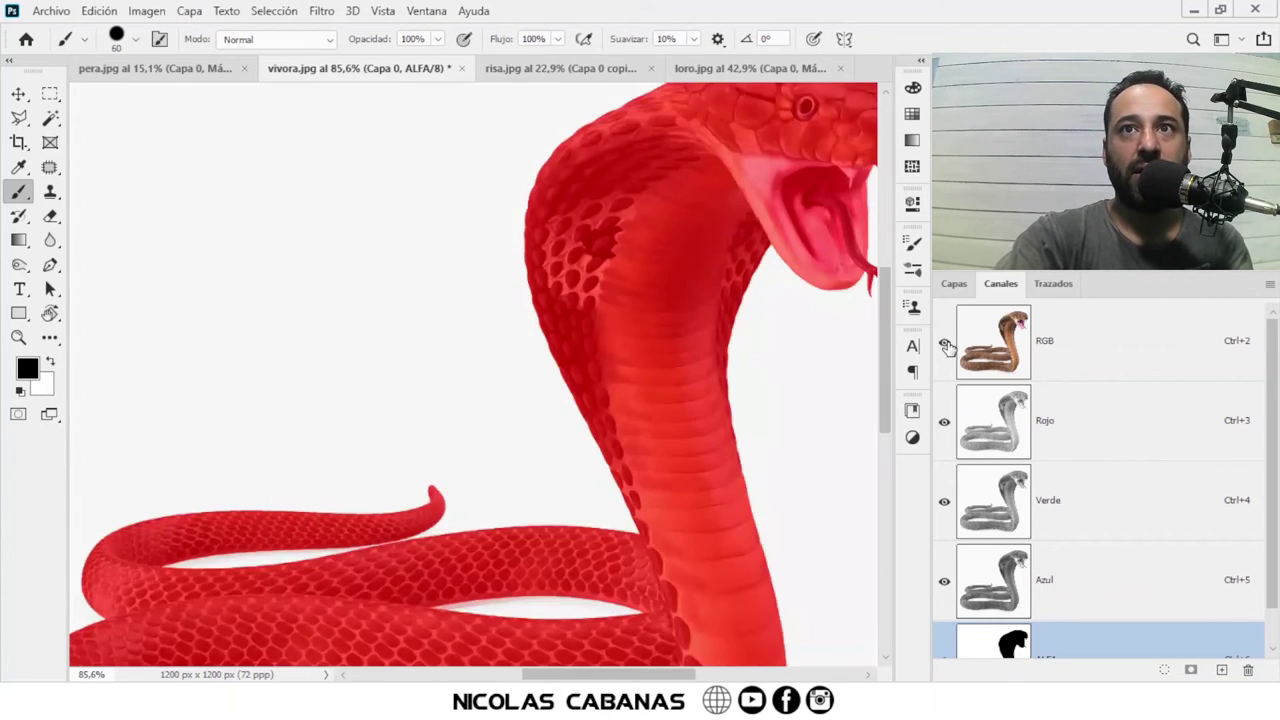
{"action": "scroll", "coordinate": [1053, 563], "scroll_direction": "down", "scroll_amount": 1}
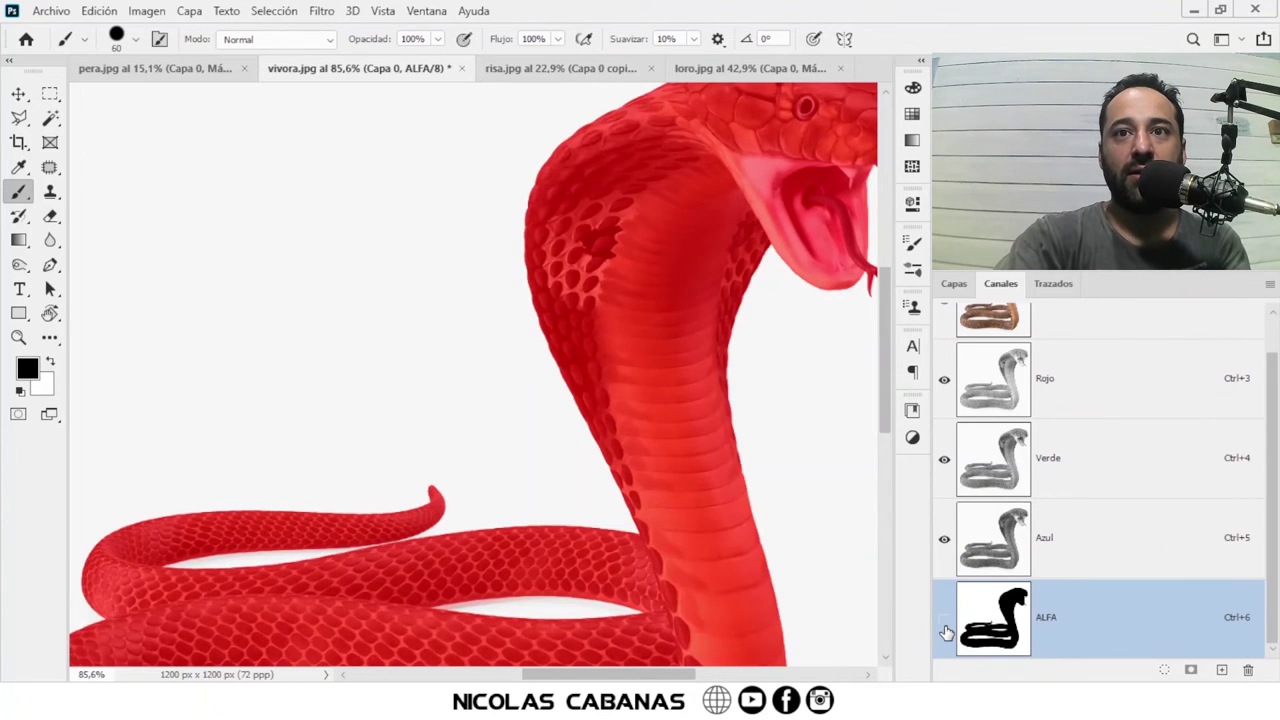
{"action": "left_click", "coordinate": [945, 625]}
{"action": "left_click", "coordinate": [945, 625]}
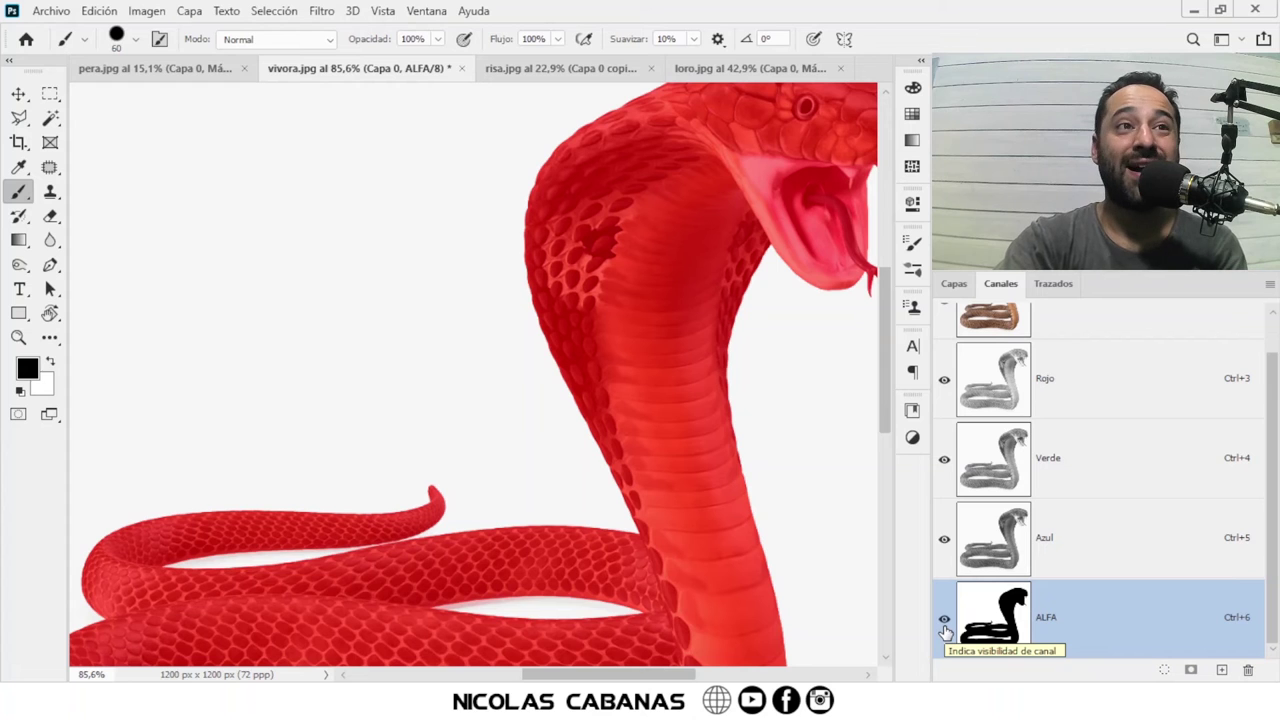
{"action": "mouse_move", "coordinate": [680, 365]}
{"action": "left_mouse_down"}
{"action": "mouse_move", "coordinate": [574, 400]}
{"action": "mouse_move", "coordinate": [620, 434]}
{"action": "mouse_move", "coordinate": [640, 251]}
{"action": "mouse_move", "coordinate": [566, 320]}
{"action": "mouse_move", "coordinate": [409, 391]}
{"action": "mouse_move", "coordinate": [386, 429]}
{"action": "mouse_move", "coordinate": [543, 451]}
{"action": "mouse_move", "coordinate": [523, 435]}
{"action": "left_mouse_up"}
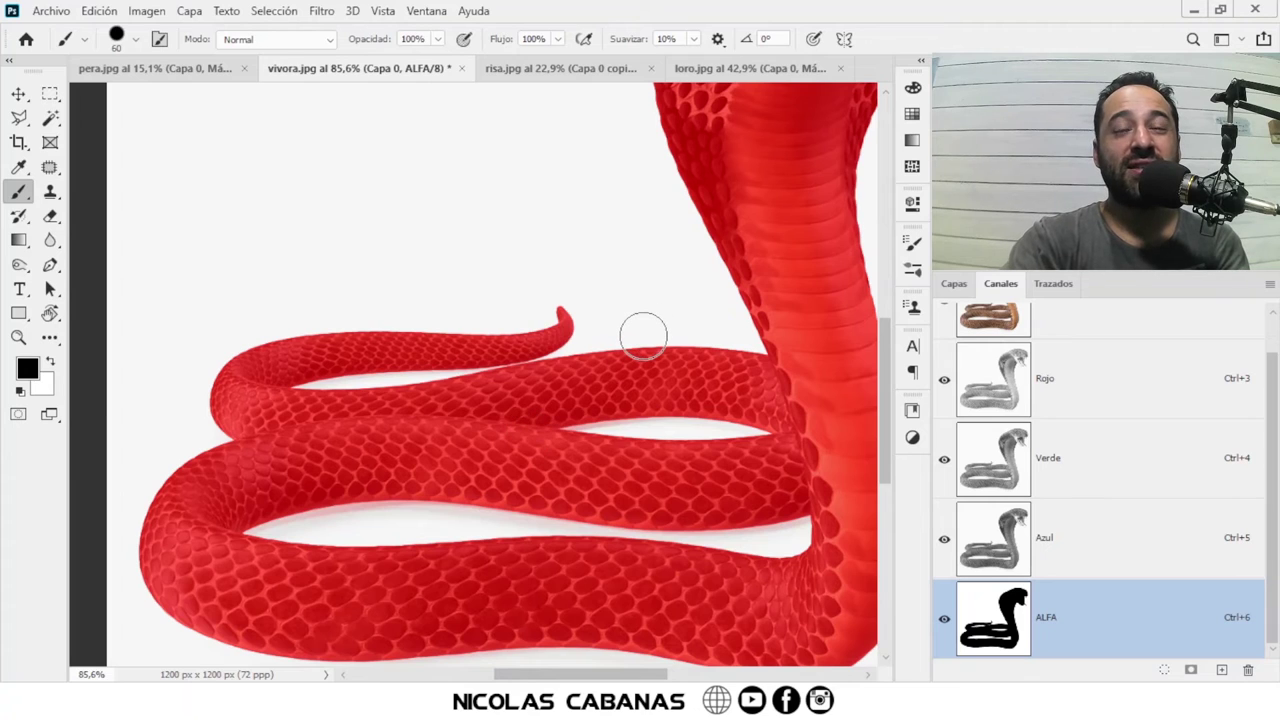
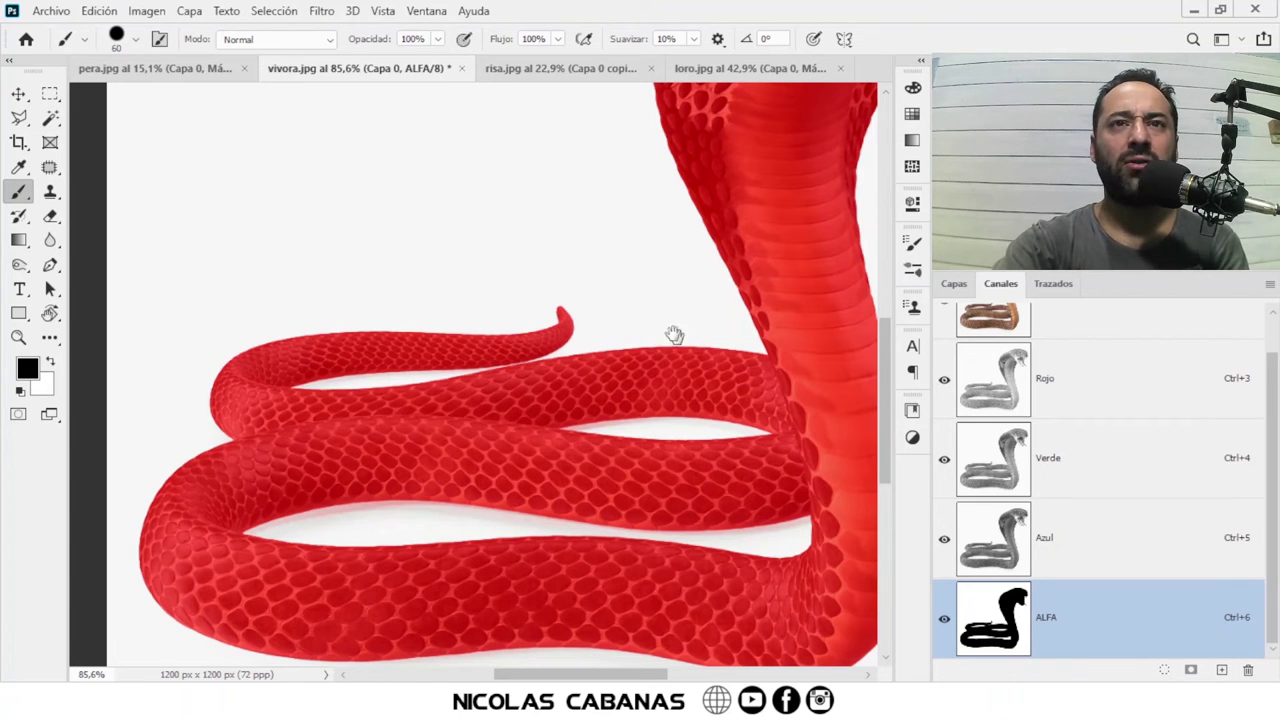
Step: Change the ALFA channel's mask overlay to solid blue (0018ff) at 100% opacity
{"action": "mouse_move", "coordinate": [674, 334]}
{"action": "left_mouse_down"}
{"action": "mouse_move", "coordinate": [549, 514]}
{"action": "mouse_move", "coordinate": [434, 509]}
{"action": "mouse_move", "coordinate": [464, 544]}
{"action": "left_mouse_up"}
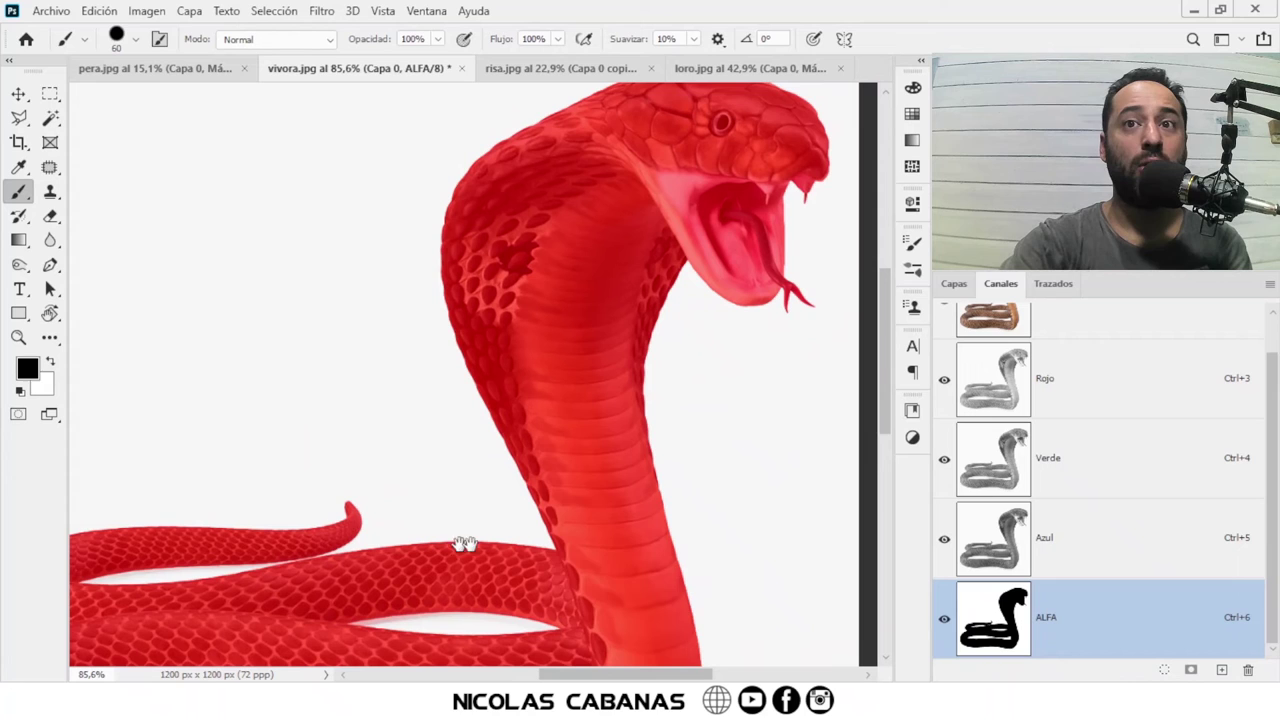
{"action": "double_click", "coordinate": [988, 632]}
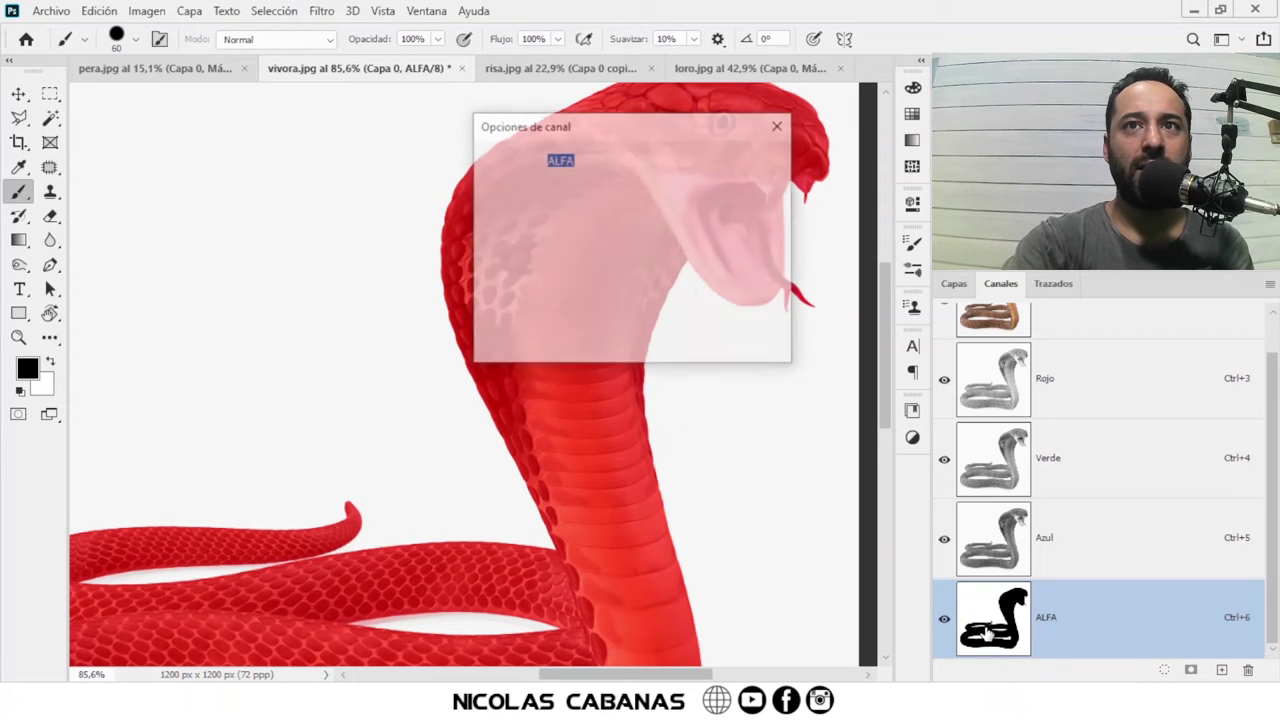
{"action": "left_click_drag", "start_coordinate": [658, 128], "coordinate": [479, 145]}
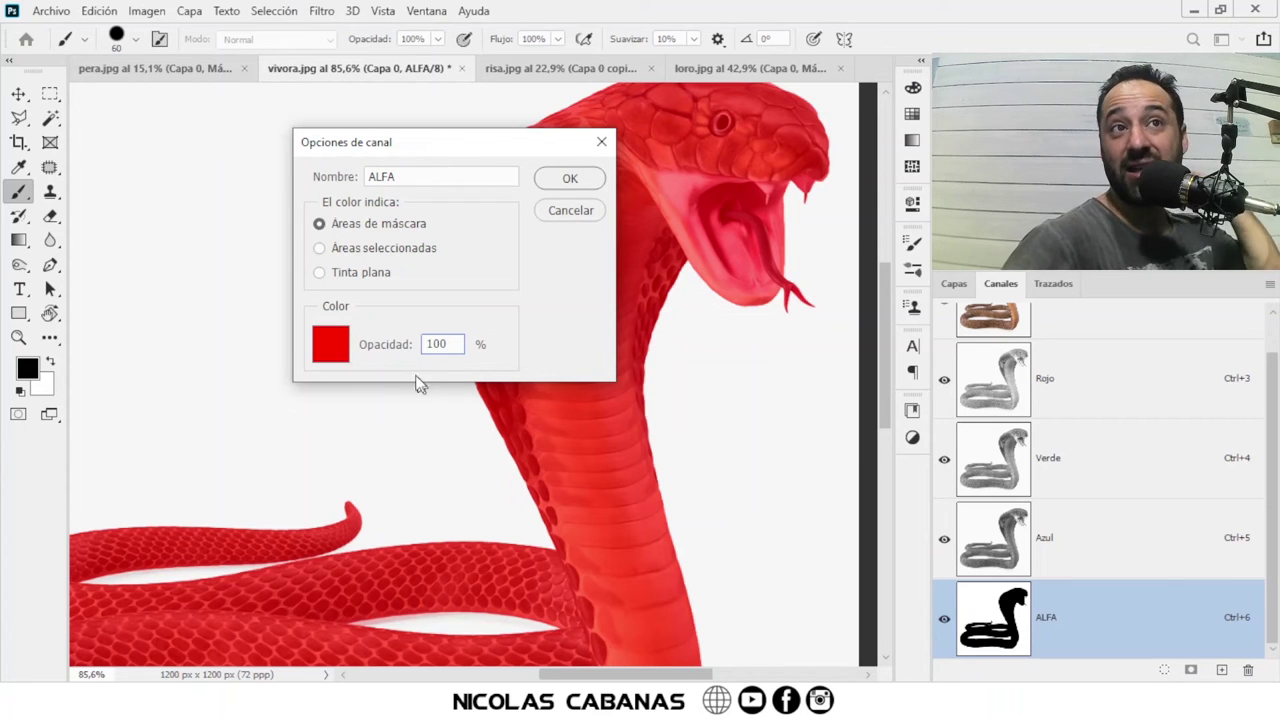
{"action": "left_click", "coordinate": [335, 344]}
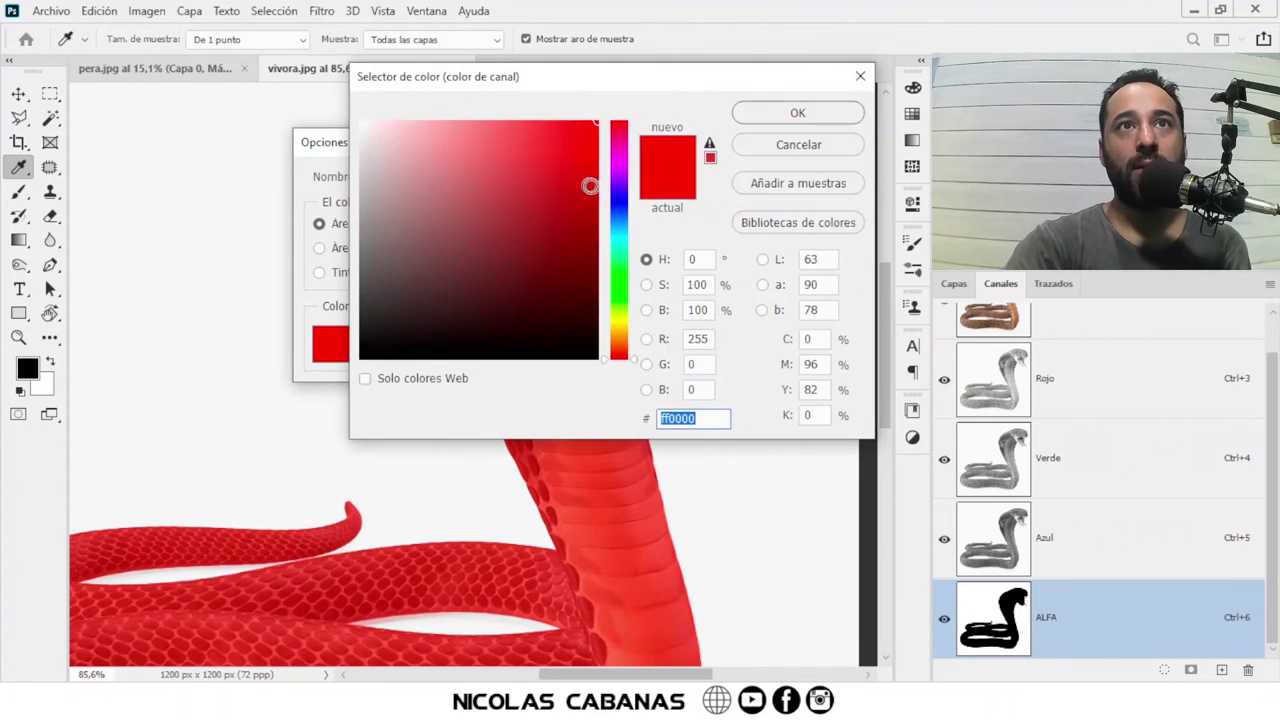
{"action": "left_click_drag", "start_coordinate": [620, 250], "coordinate": [625, 205]}
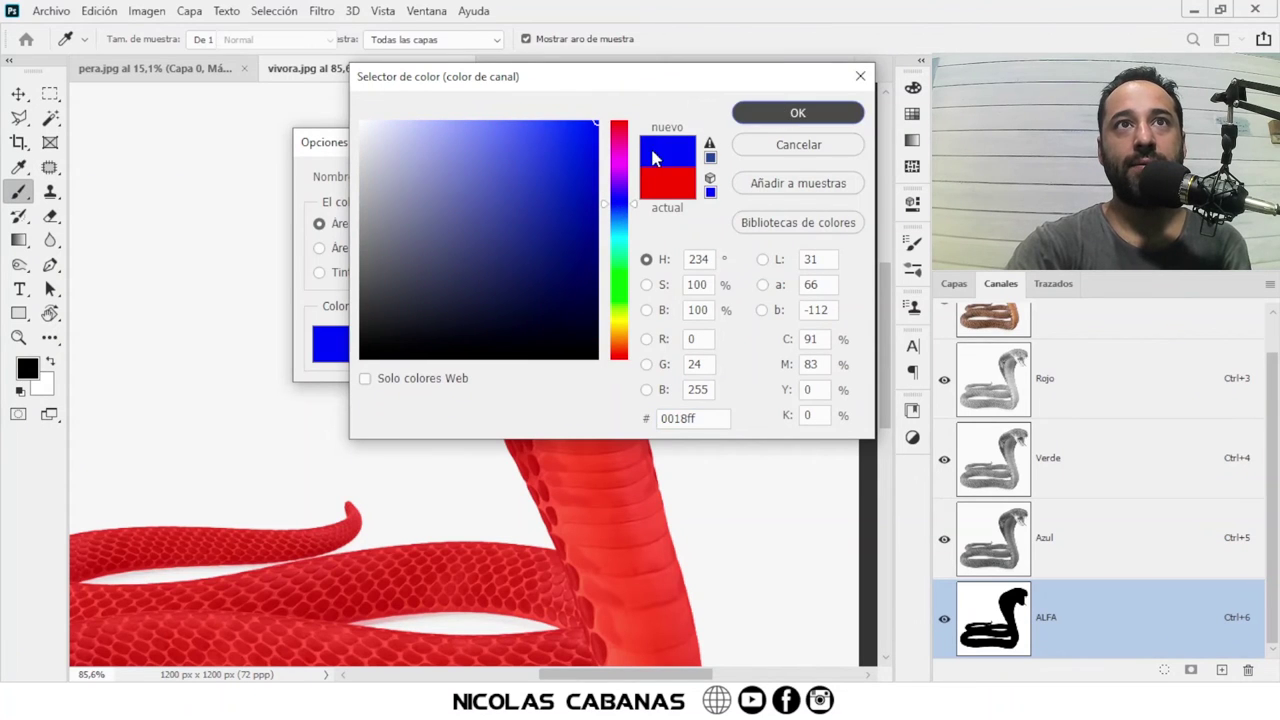
{"action": "key", "text": "Return"}
{"action": "left_click", "coordinate": [578, 177]}
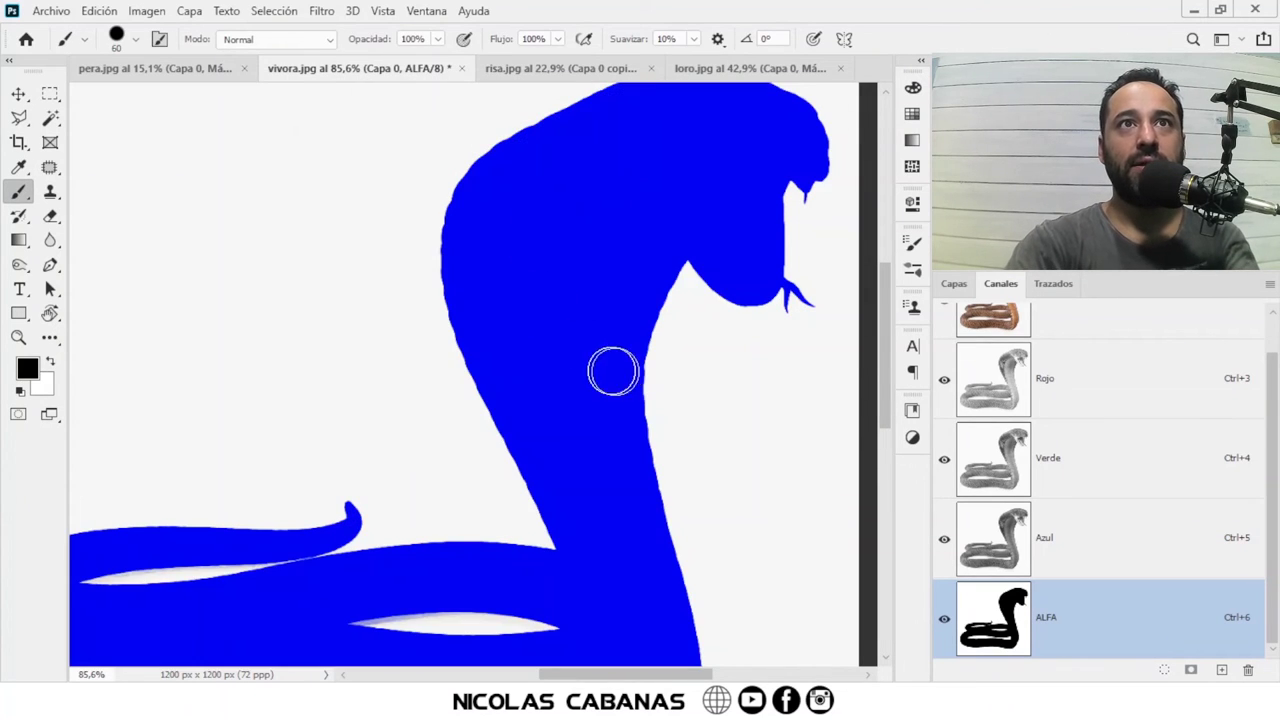
Step: Zoom and pan to inspect the mask edges between the cobra's lower coils and tail
{"action": "left_click_drag", "start_coordinate": [385, 522], "coordinate": [651, 220]}
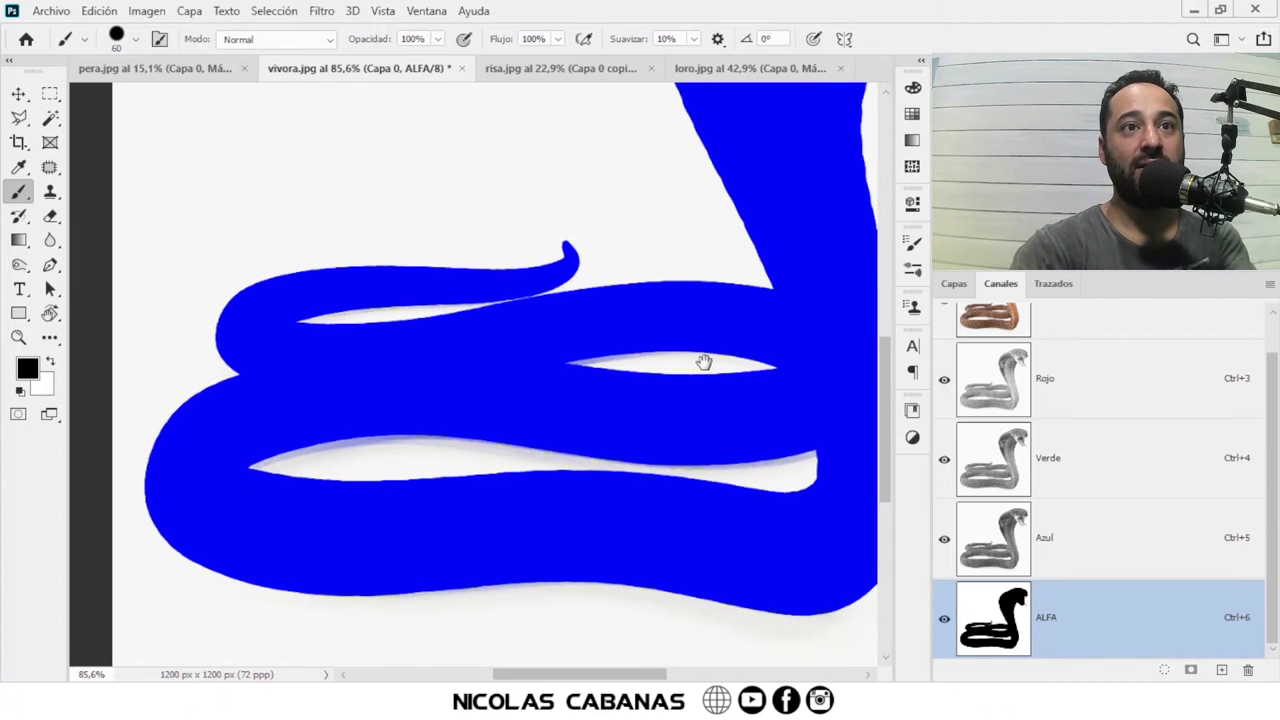
{"action": "scroll", "coordinate": [532, 470], "scroll_direction": "up", "scroll_amount": 3}
{"action": "scroll", "coordinate": [466, 517], "scroll_direction": "up", "scroll_amount": 2}
{"action": "scroll", "coordinate": [470, 480], "scroll_direction": "up", "scroll_amount": 2}
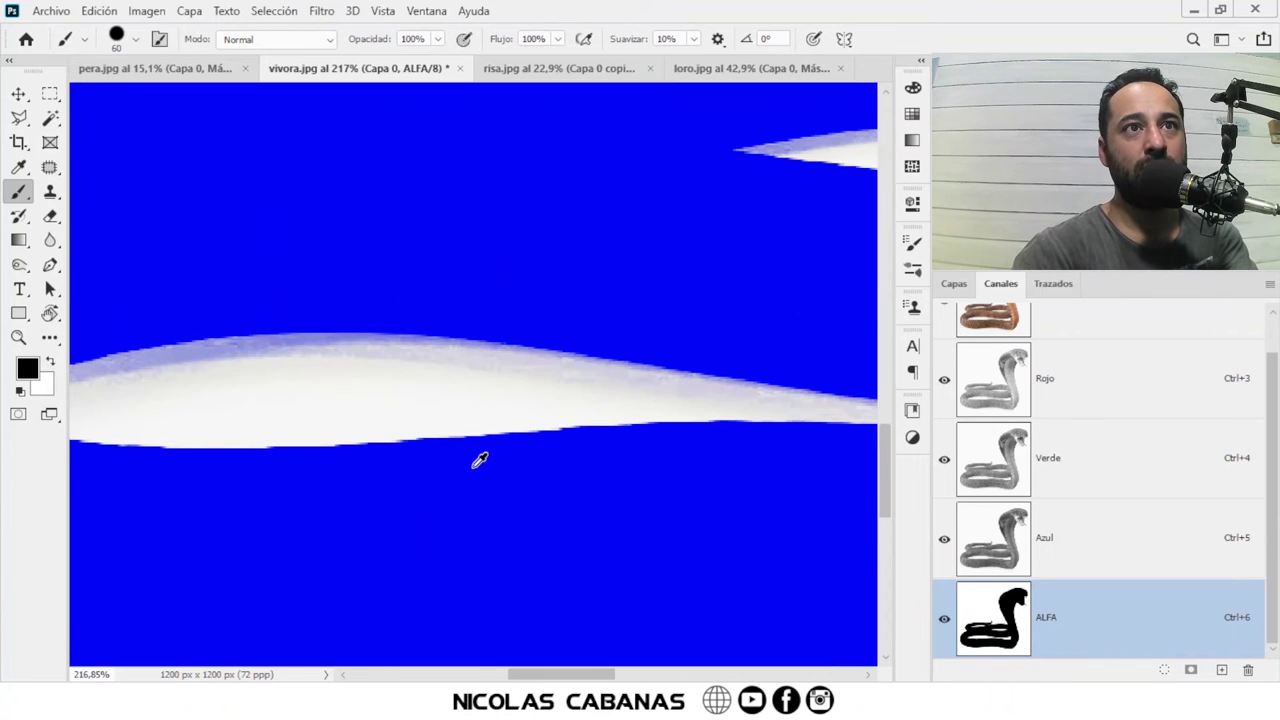
{"action": "left_click_drag", "start_coordinate": [590, 326], "coordinate": [390, 470]}
{"action": "scroll", "coordinate": [448, 330], "scroll_direction": "down", "scroll_amount": 1}
{"action": "scroll", "coordinate": [449, 340], "scroll_direction": "down", "scroll_amount": 1}
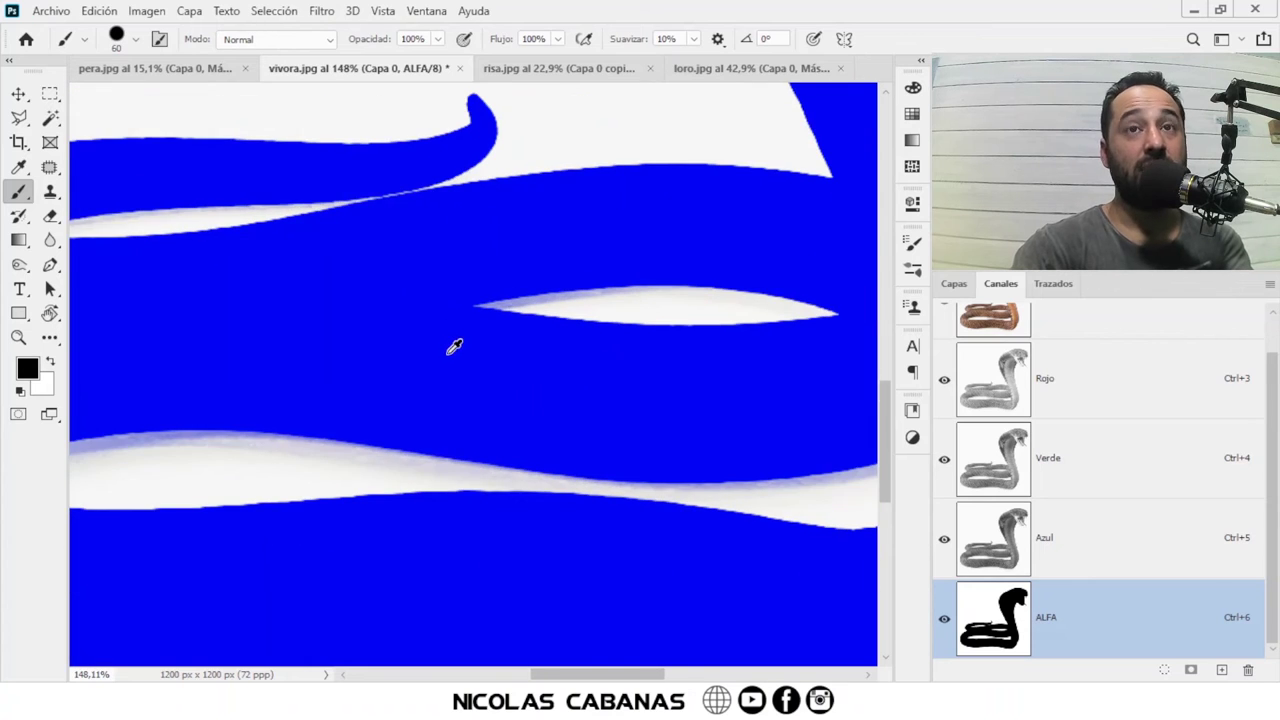
{"action": "scroll", "coordinate": [455, 352], "scroll_direction": "down", "scroll_amount": 1}
{"action": "scroll", "coordinate": [462, 360], "scroll_direction": "down", "scroll_amount": 2}
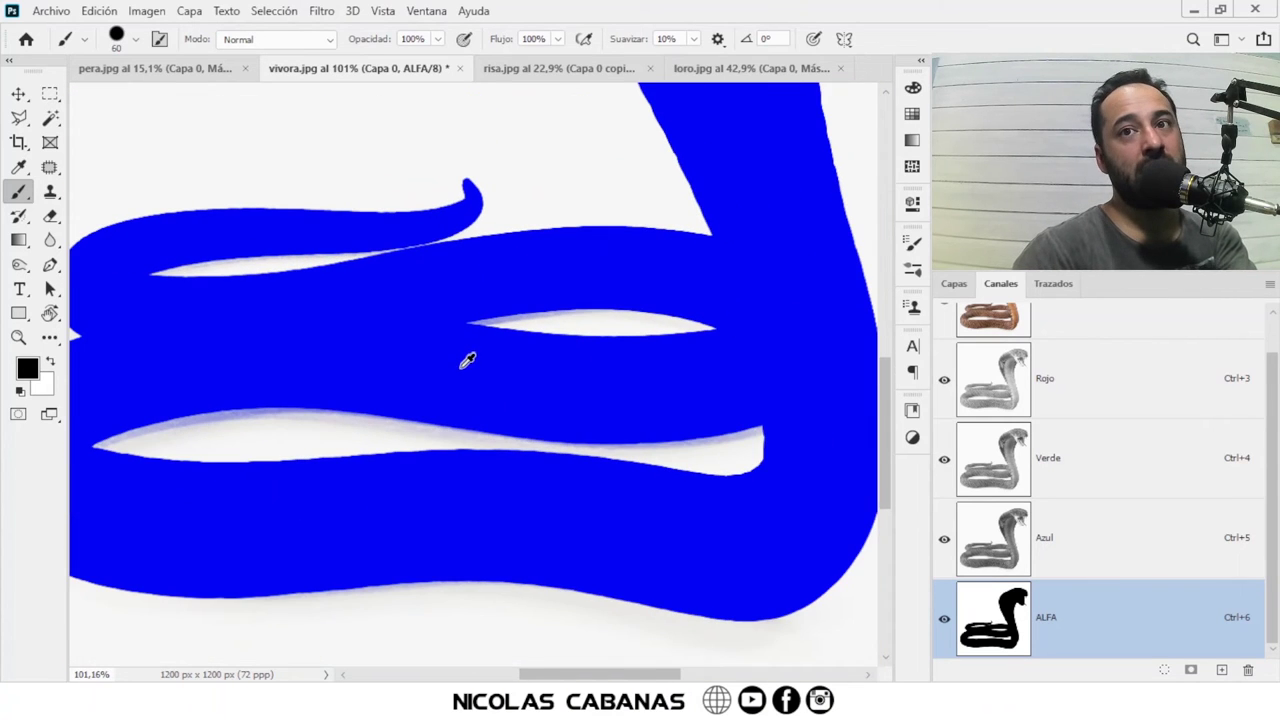
Step: Set the ALFA overlay back to red (ff0000) at 50% opacity
{"action": "double_click", "coordinate": [992, 625]}
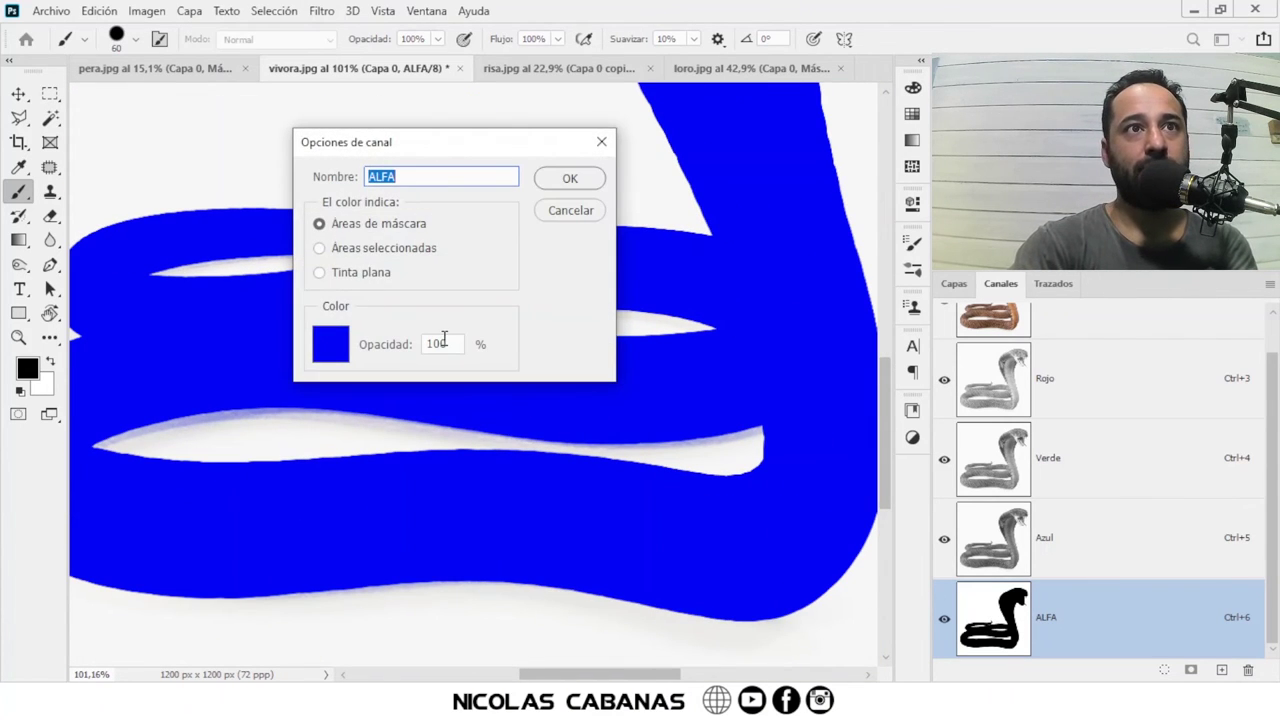
{"action": "left_click", "coordinate": [340, 343]}
{"action": "left_click_drag", "start_coordinate": [617, 148], "coordinate": [617, 108]}
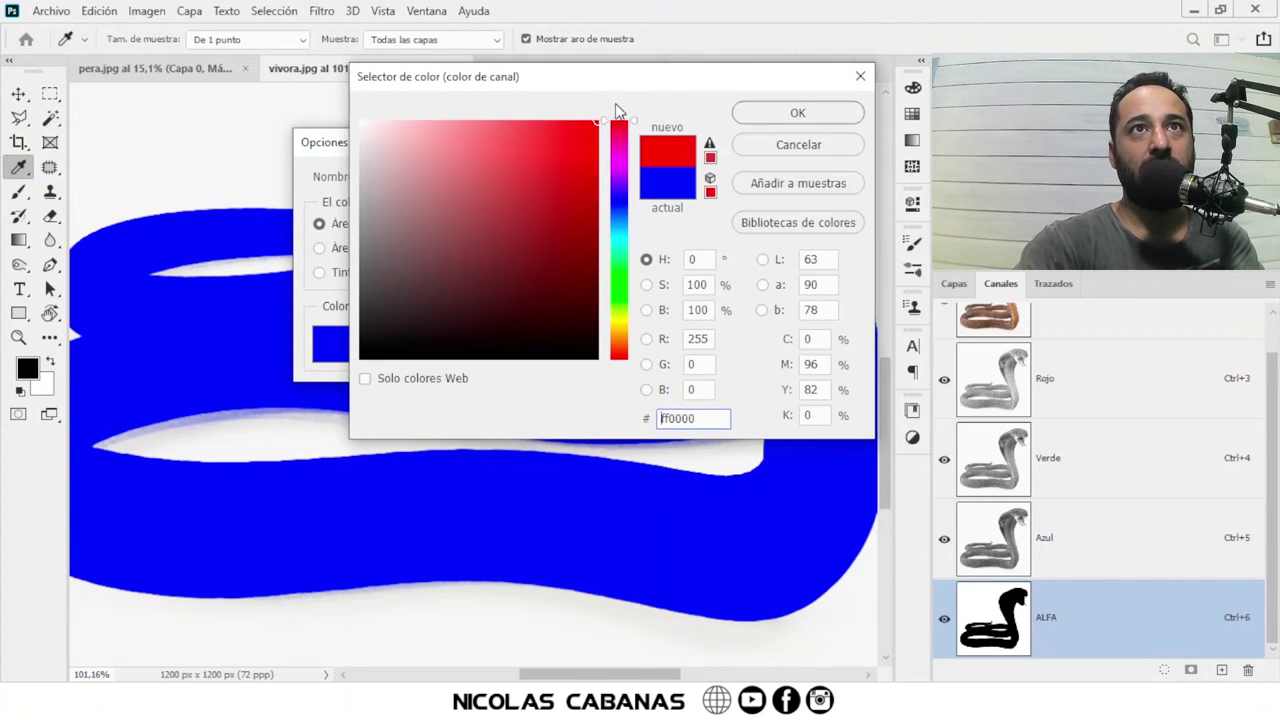
{"action": "key", "text": "Return"}
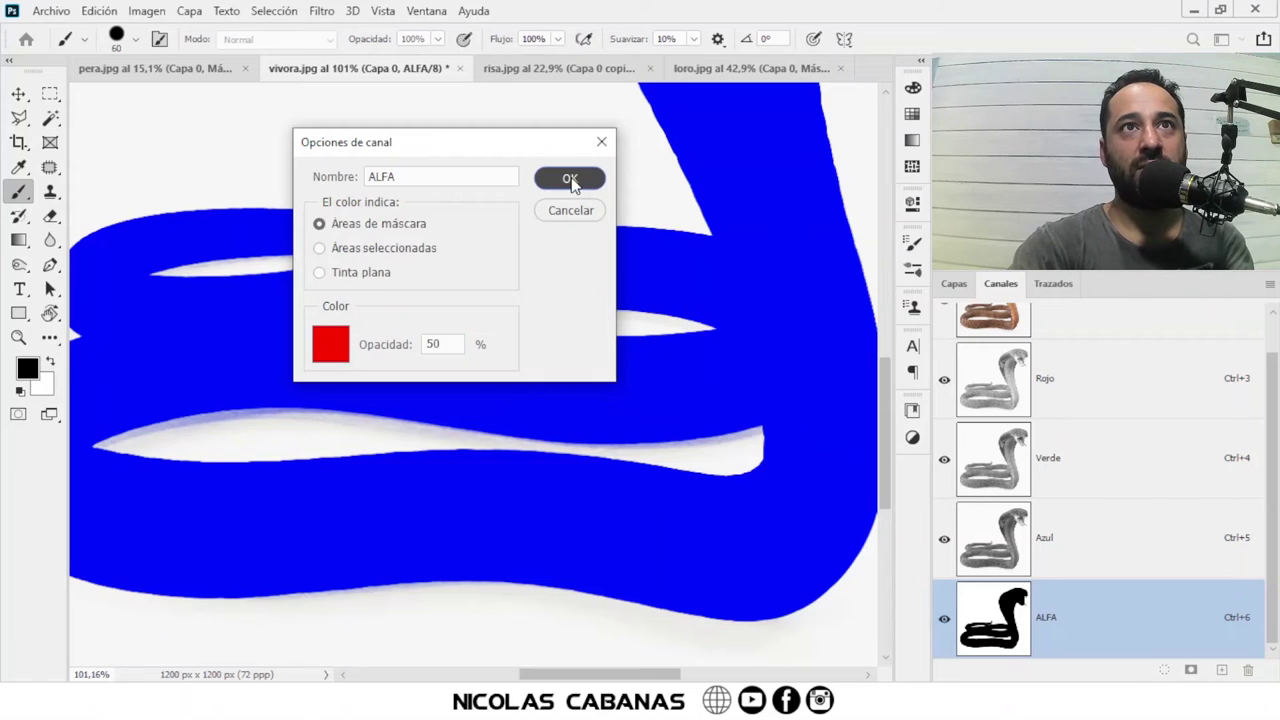
{"action": "left_click", "coordinate": [570, 180]}
{"action": "scroll", "coordinate": [963, 372], "scroll_direction": "up", "scroll_amount": 1}
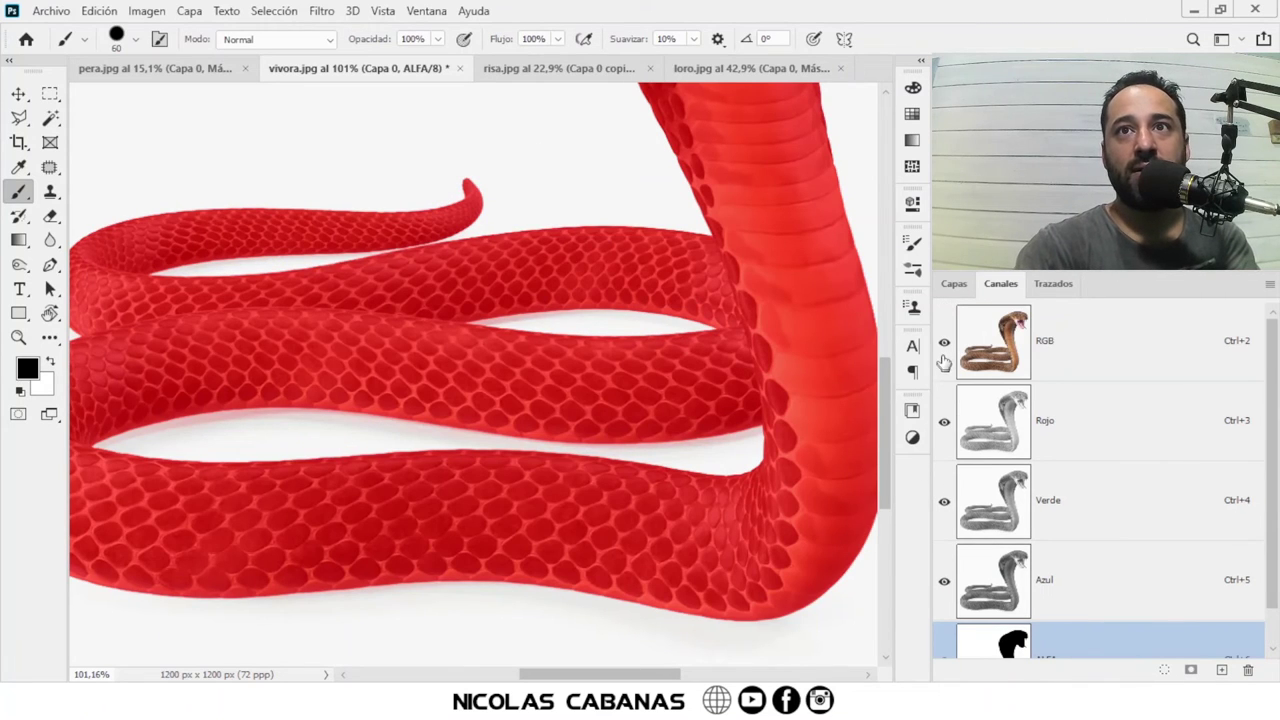
Step: Show only the ALFA channel in black and white, centred on the white gap between coils
{"action": "left_click", "coordinate": [944, 347]}
{"action": "scroll", "coordinate": [1062, 545], "scroll_direction": "down", "scroll_amount": 1}
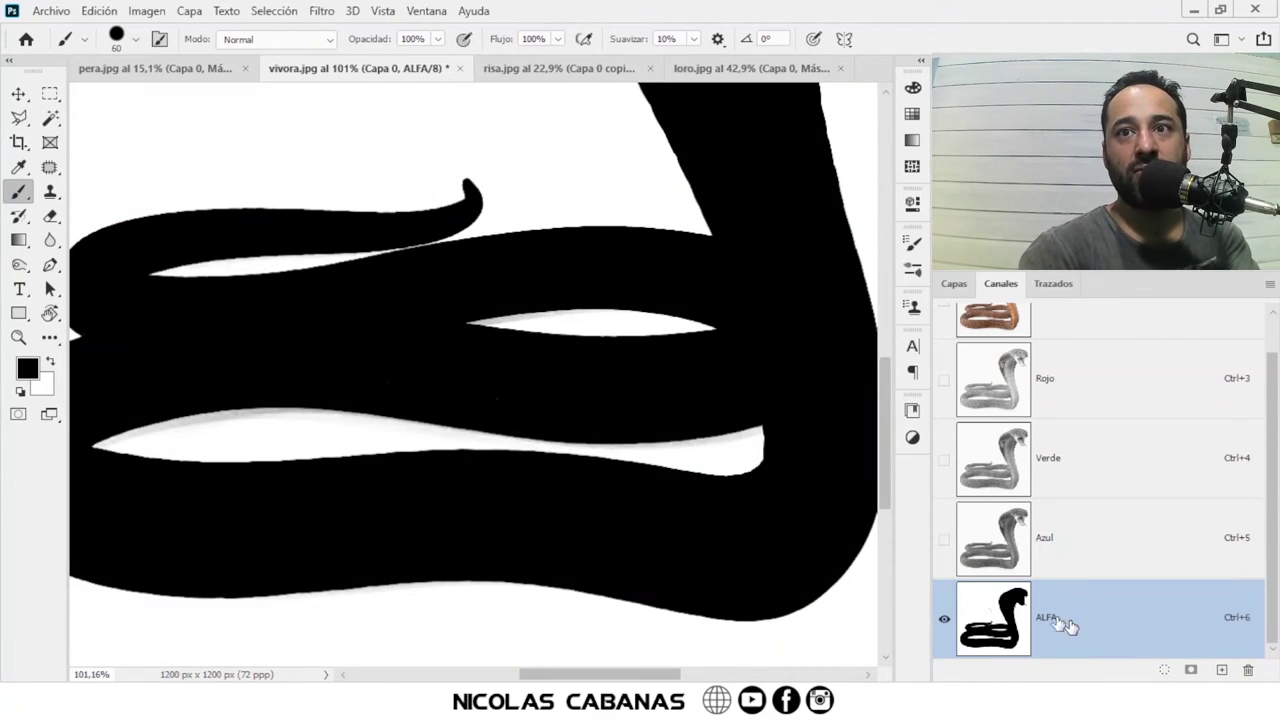
{"action": "scroll", "coordinate": [563, 311], "scroll_direction": "up", "scroll_amount": 1}
{"action": "scroll", "coordinate": [480, 274], "scroll_direction": "up", "scroll_amount": 1}
{"action": "scroll", "coordinate": [474, 326], "scroll_direction": "up", "scroll_amount": 1}
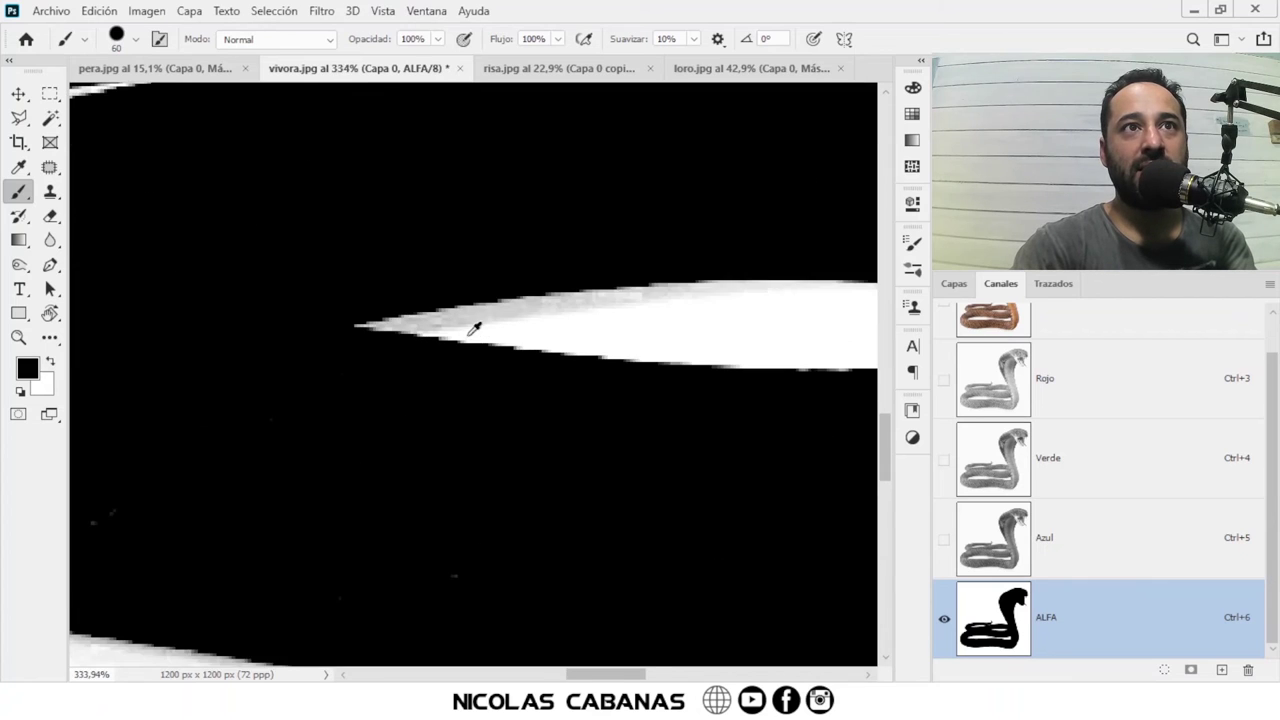
{"action": "scroll", "coordinate": [497, 314], "scroll_direction": "up", "scroll_amount": 1}
{"action": "scroll", "coordinate": [586, 300], "scroll_direction": "down", "scroll_amount": 1}
{"action": "left_click_drag", "start_coordinate": [586, 300], "coordinate": [314, 360]}
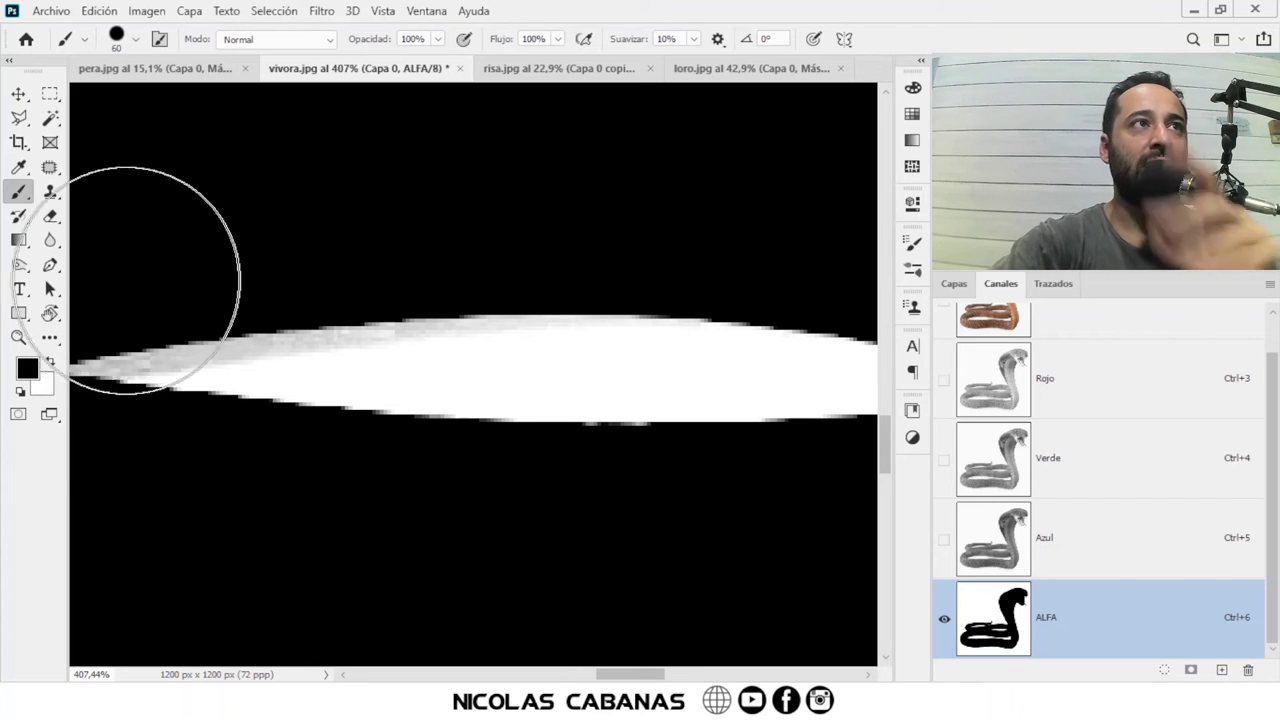
Step: Select the Sobreexponer (Dodge) tool and set its brush Tamaño to 15 px
{"action": "right_click", "coordinate": [22, 197]}
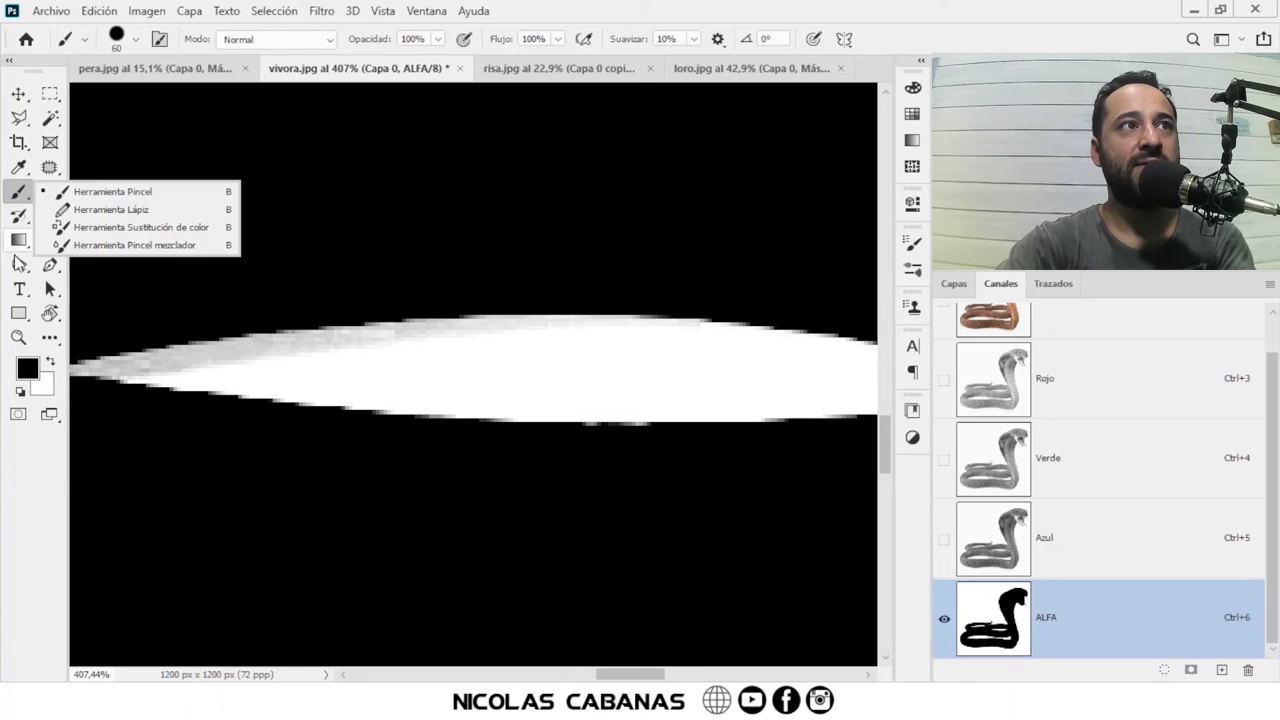
{"action": "left_click", "coordinate": [20, 265]}
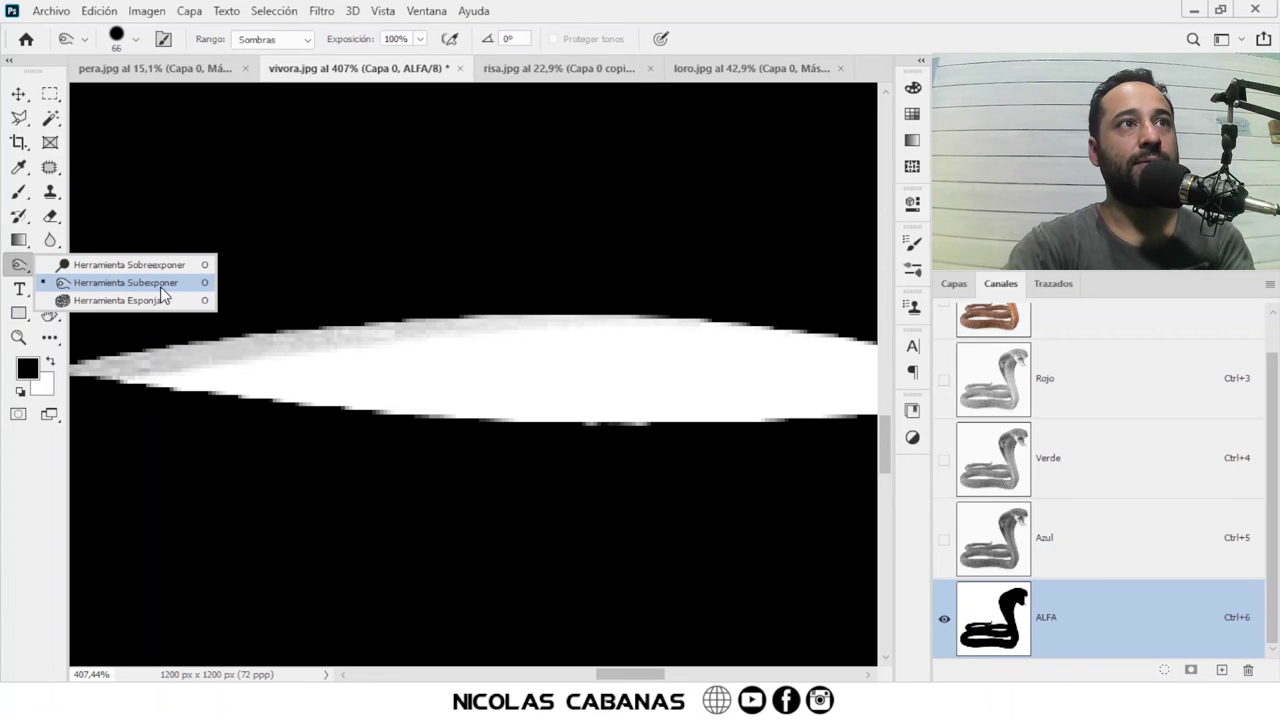
{"action": "left_click", "coordinate": [130, 264]}
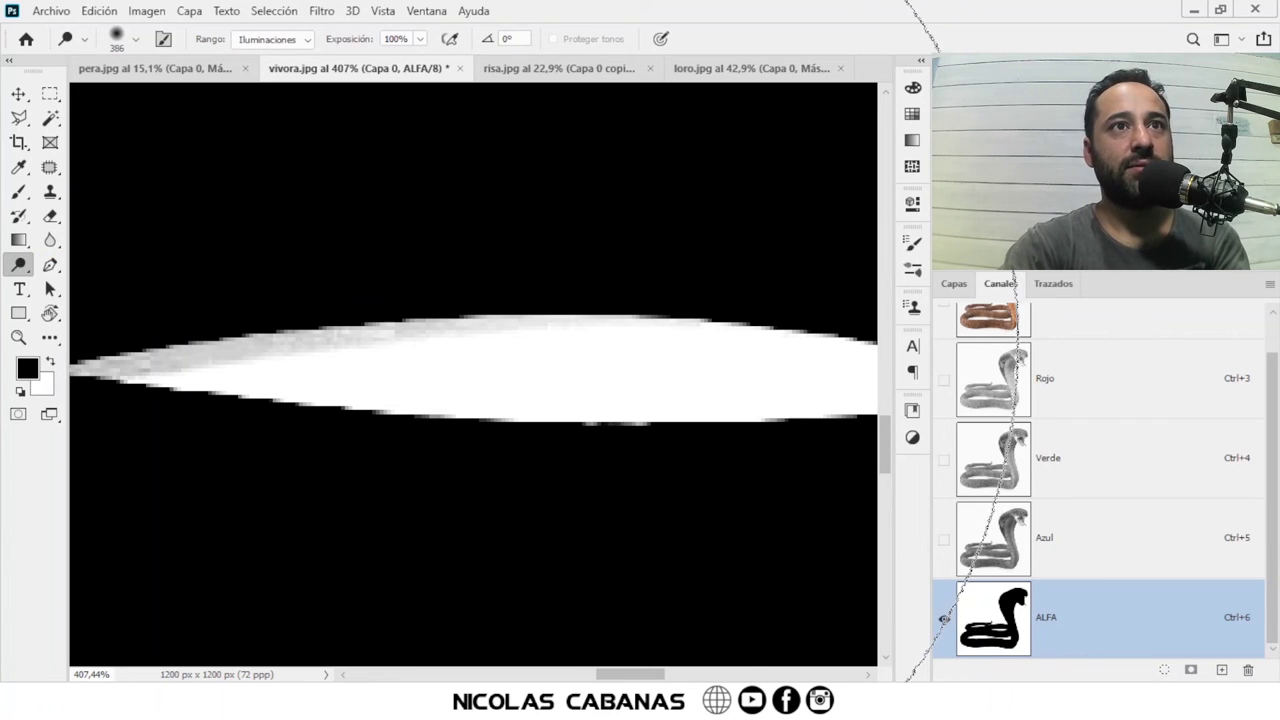
{"action": "scroll", "coordinate": [500, 320], "scroll_direction": "down", "scroll_amount": 3}
{"action": "right_click", "coordinate": [500, 316]}
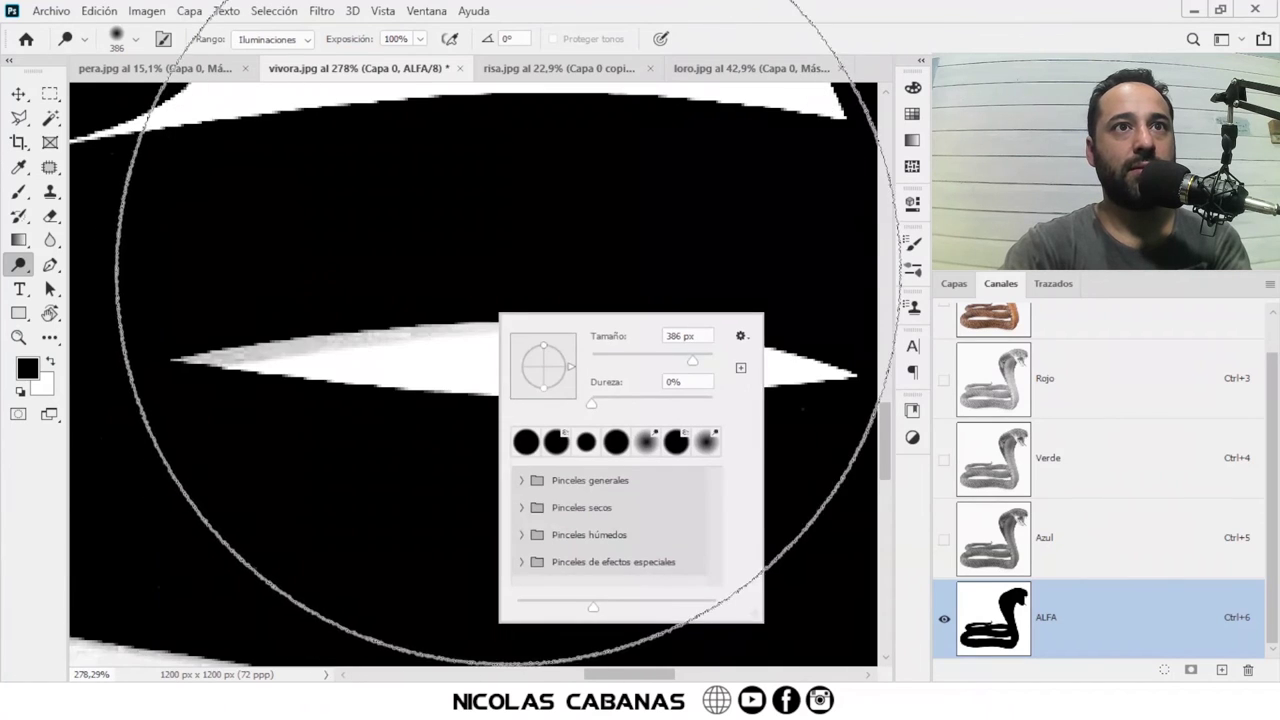
{"action": "scroll", "coordinate": [500, 290], "scroll_direction": "down", "scroll_amount": 3}
{"action": "right_click", "coordinate": [442, 252]}
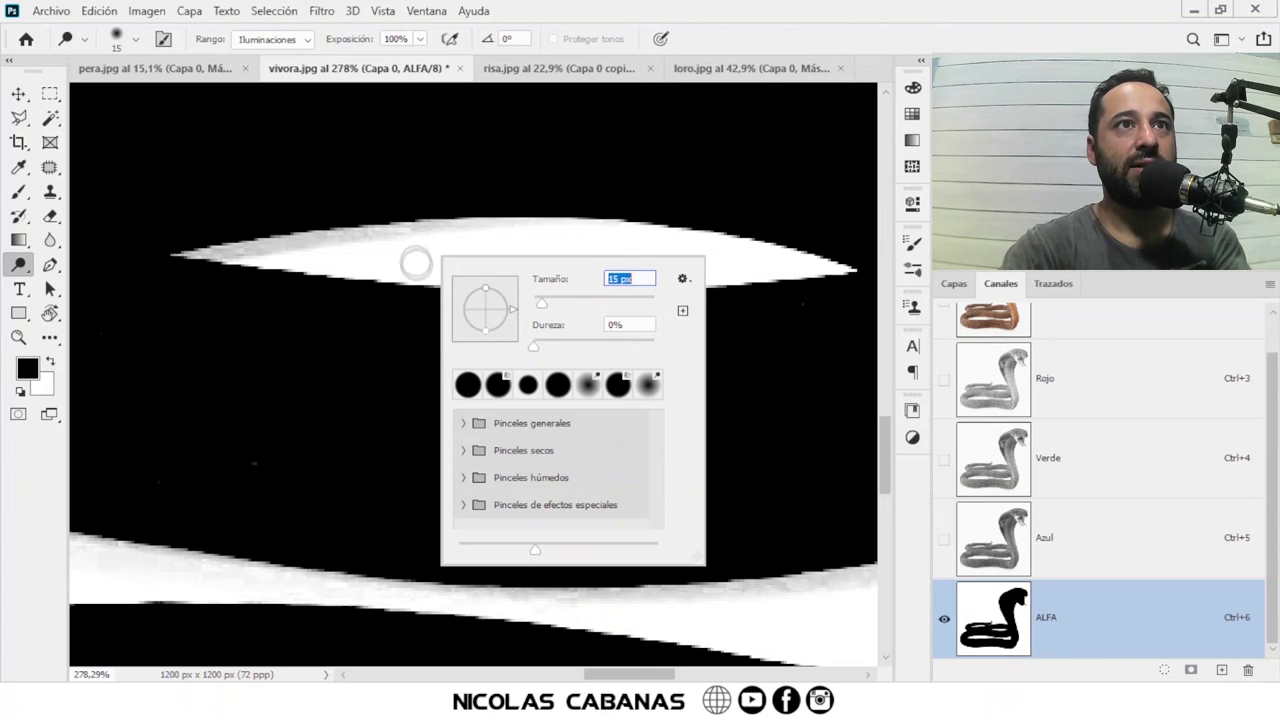
Step: Dodge the first white gap's grey edges with a 15 px brush on Iluminaciones range
{"action": "key", "text": "Return"}
{"action": "scroll", "coordinate": [214, 263], "scroll_direction": "up", "scroll_amount": 3}
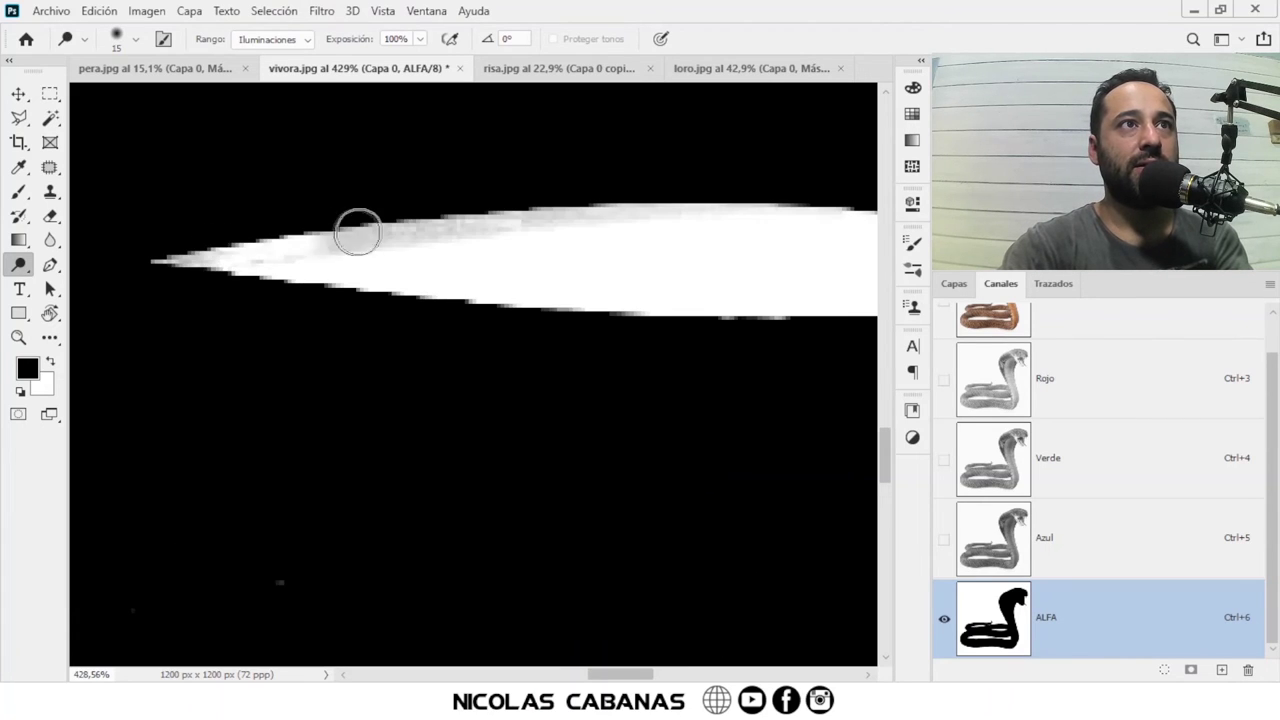
{"action": "left_click", "coordinate": [266, 39]}
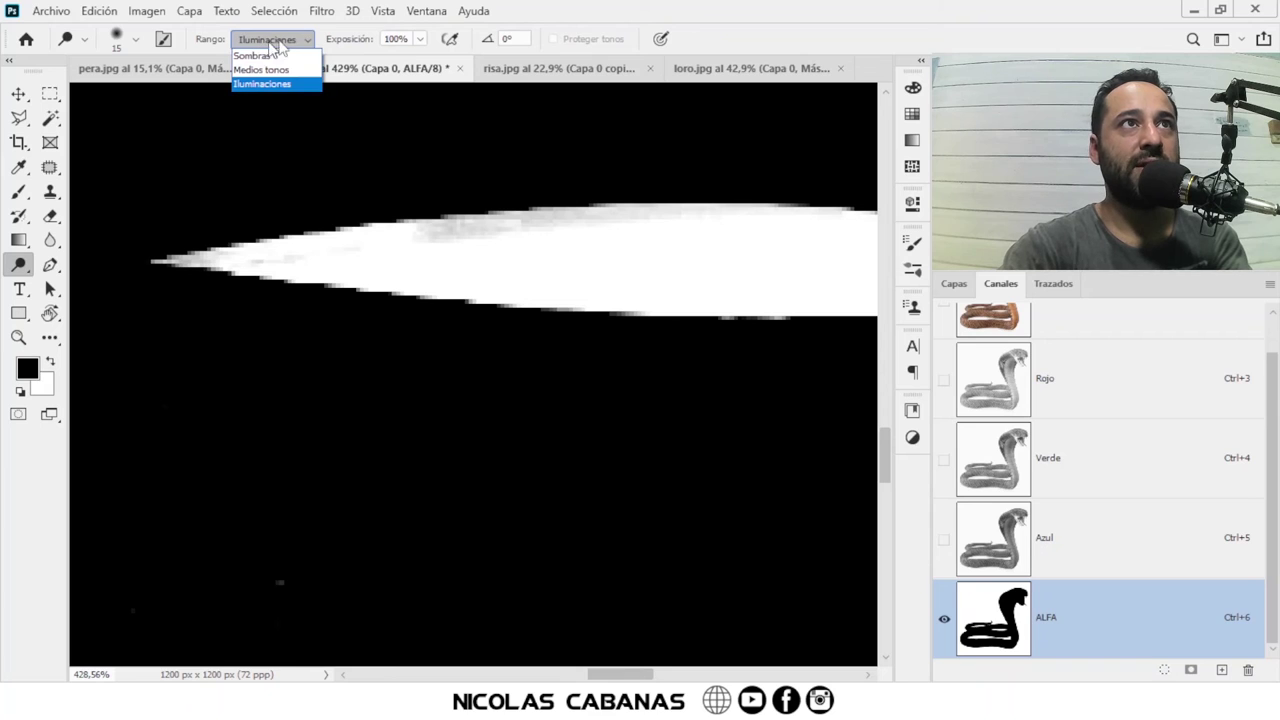
{"action": "left_click", "coordinate": [762, 39]}
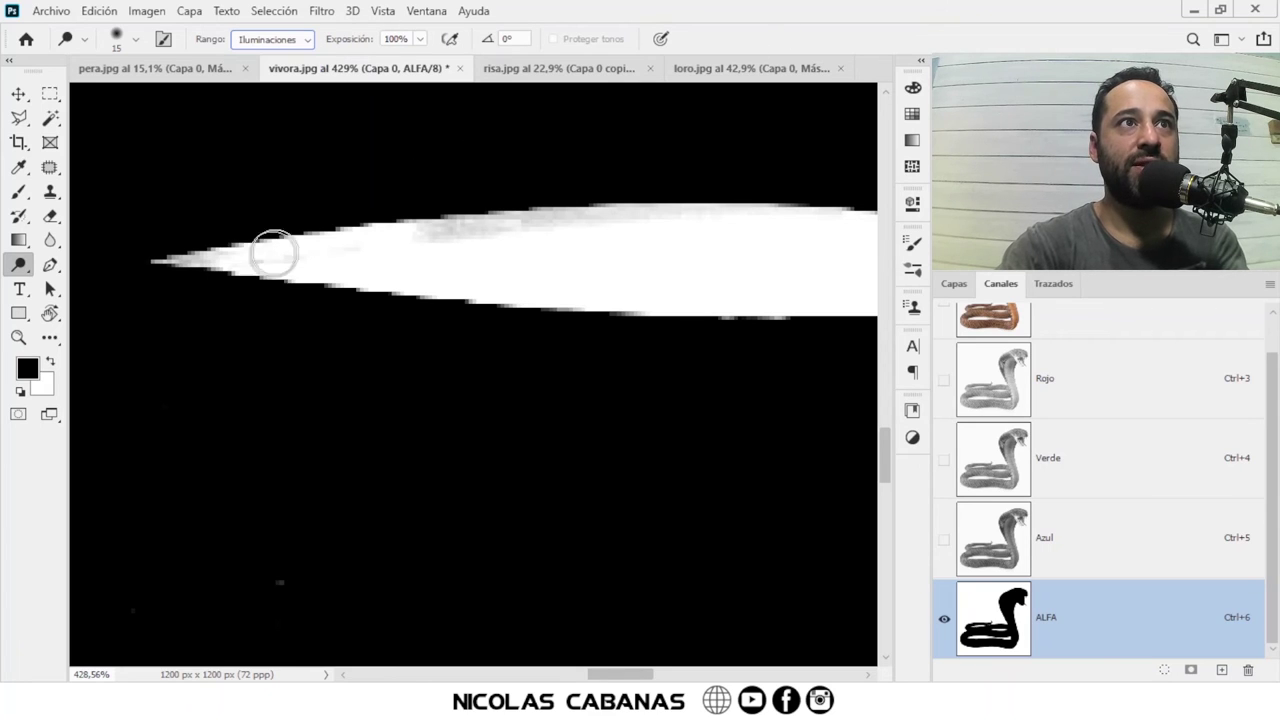
{"action": "left_click", "coordinate": [188, 257]}
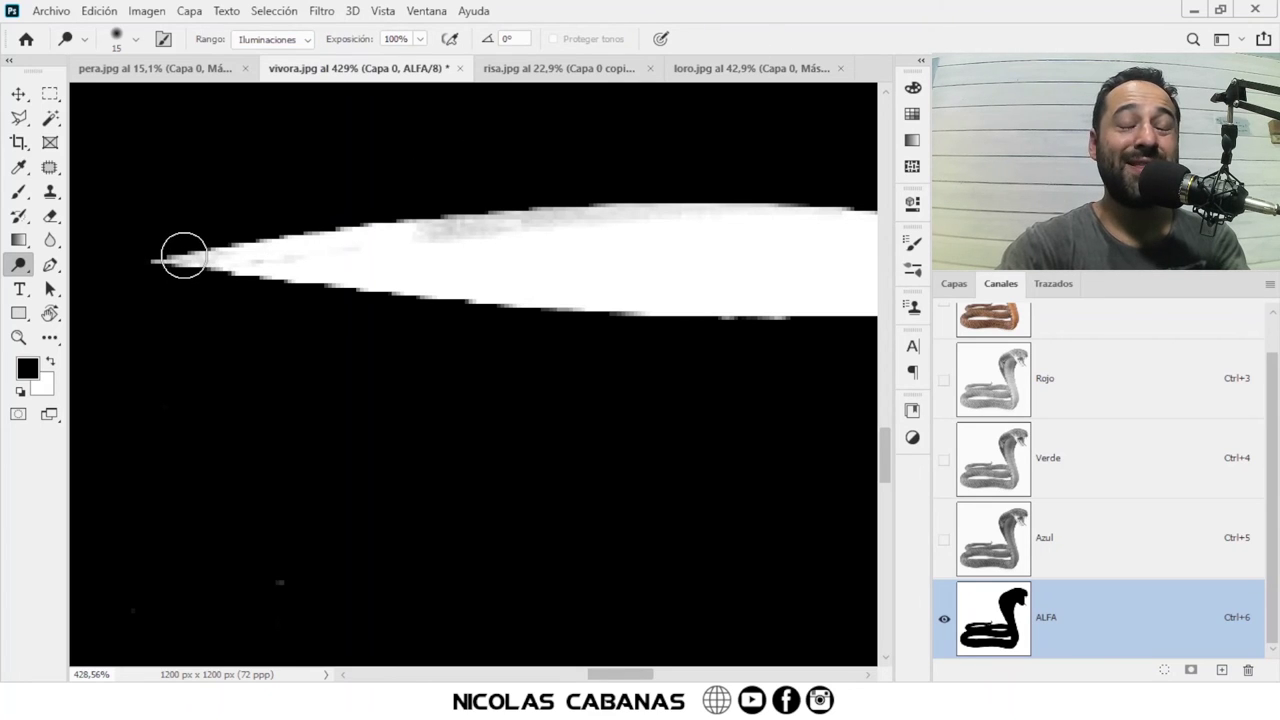
{"action": "left_click_drag", "start_coordinate": [180, 266], "coordinate": [660, 203]}
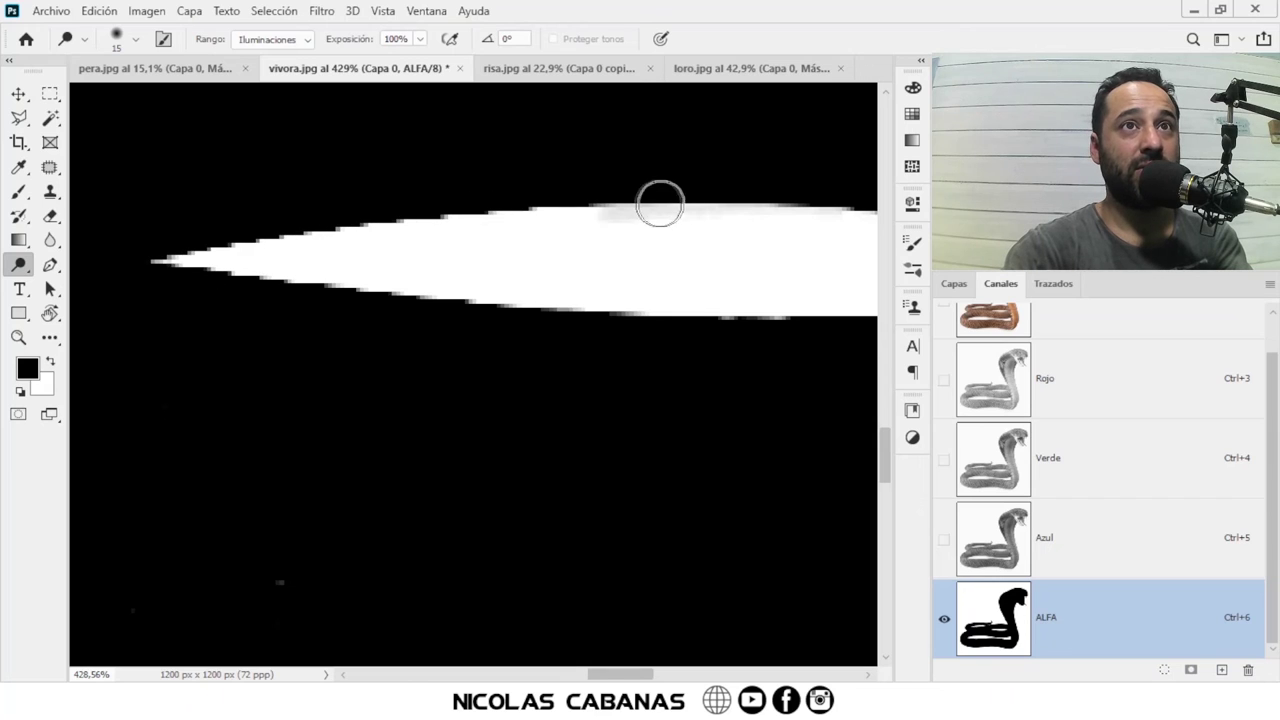
{"action": "left_click_drag", "start_coordinate": [432, 261], "coordinate": [185, 313]}
{"action": "left_click_drag", "start_coordinate": [381, 276], "coordinate": [652, 297]}
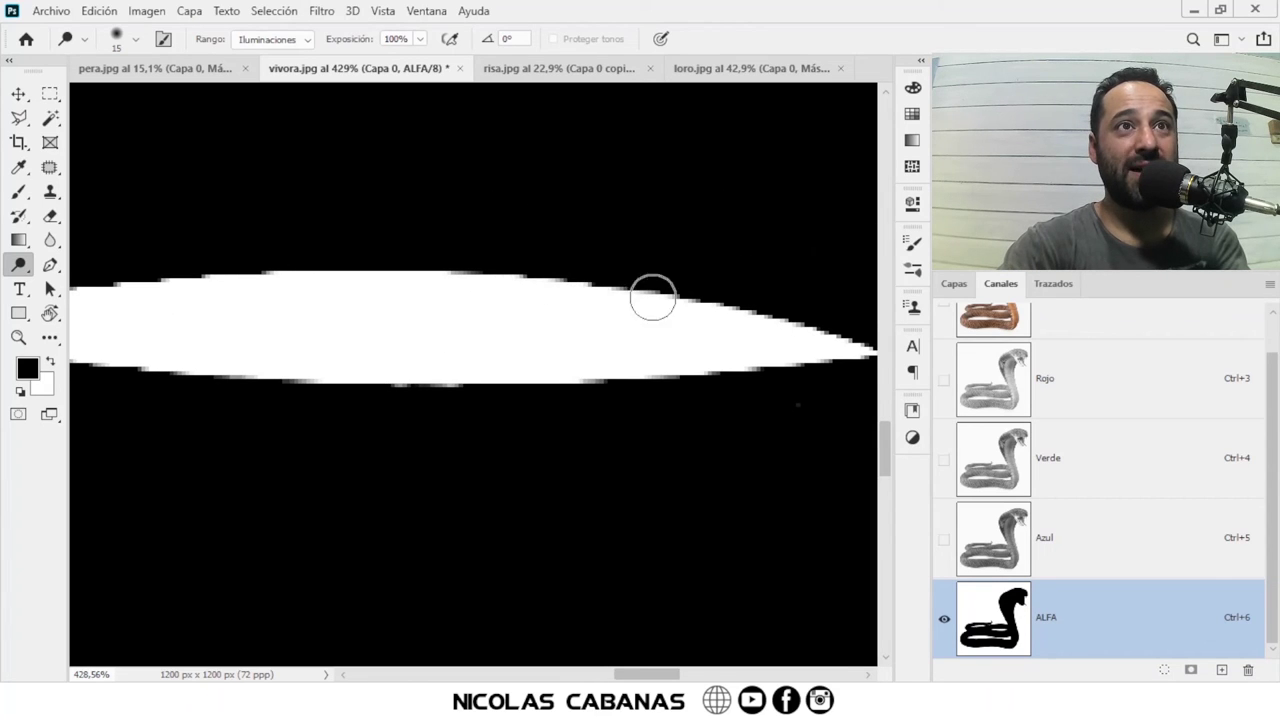
Step: Pan to the lower white band, briefly trying the Brush before reselecting Dodge
{"action": "left_click_drag", "start_coordinate": [315, 459], "coordinate": [583, 377]}
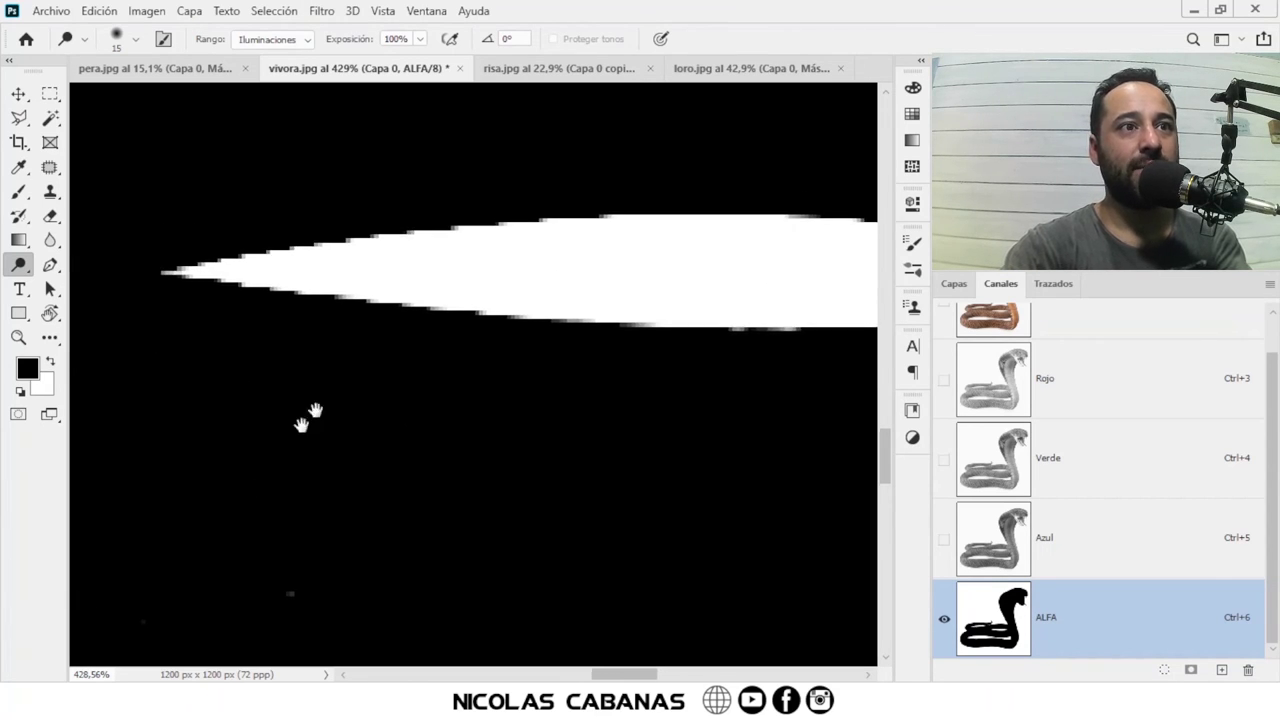
{"action": "left_click_drag", "start_coordinate": [306, 420], "coordinate": [440, 323]}
{"action": "mouse_move", "coordinate": [399, 470]}
{"action": "left_mouse_down"}
{"action": "mouse_move", "coordinate": [474, 434]}
{"action": "mouse_move", "coordinate": [514, 457]}
{"action": "mouse_move", "coordinate": [522, 425]}
{"action": "mouse_move", "coordinate": [586, 449]}
{"action": "left_mouse_up"}
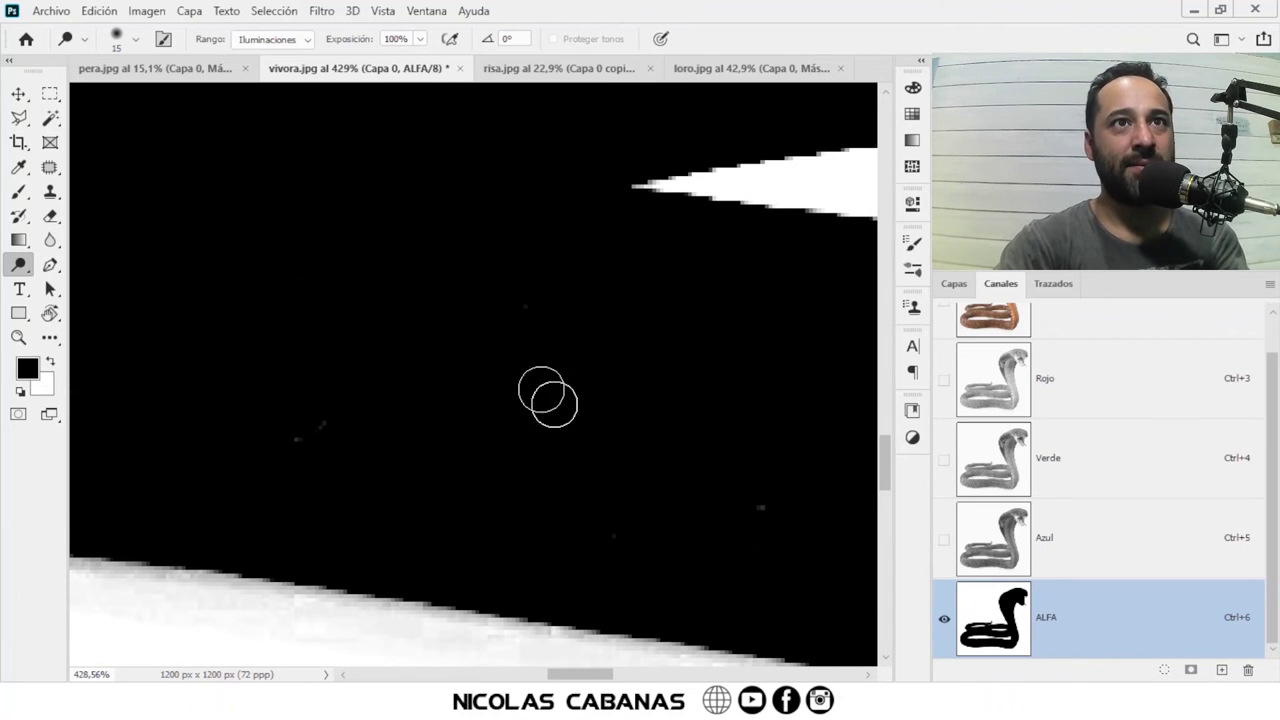
{"action": "left_click", "coordinate": [19, 190]}
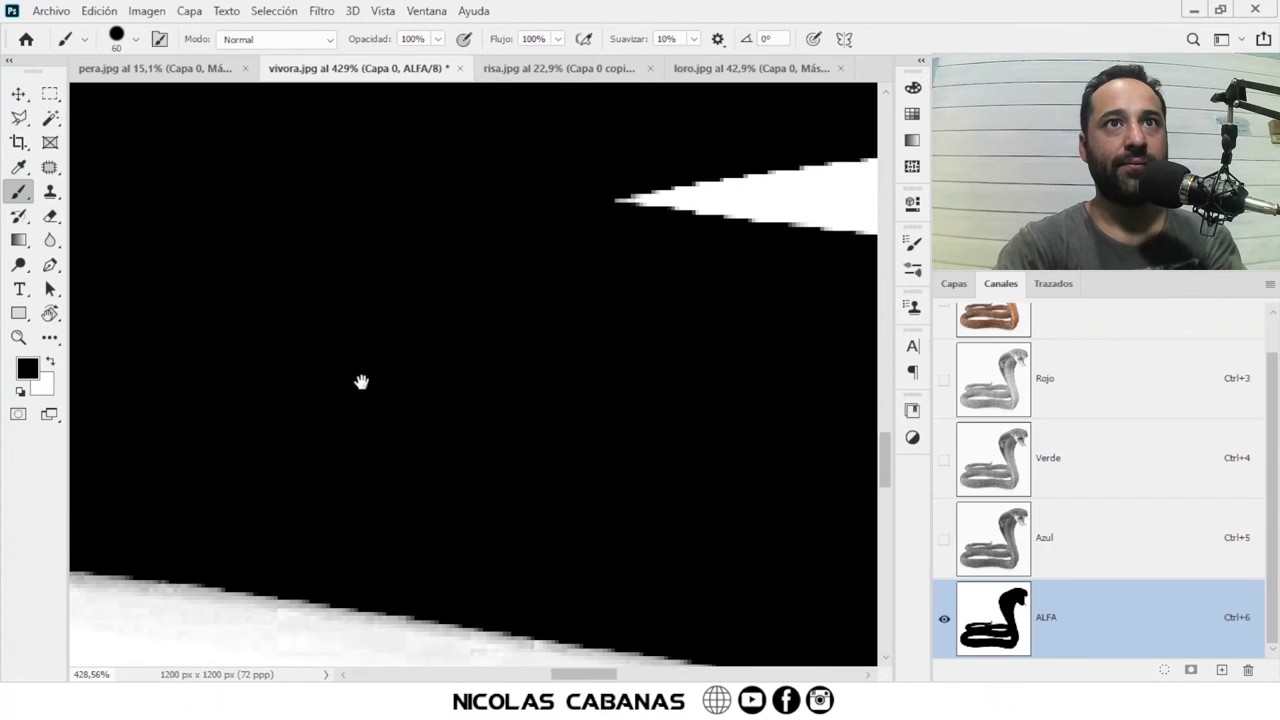
{"action": "left_click_drag", "start_coordinate": [425, 334], "coordinate": [356, 391]}
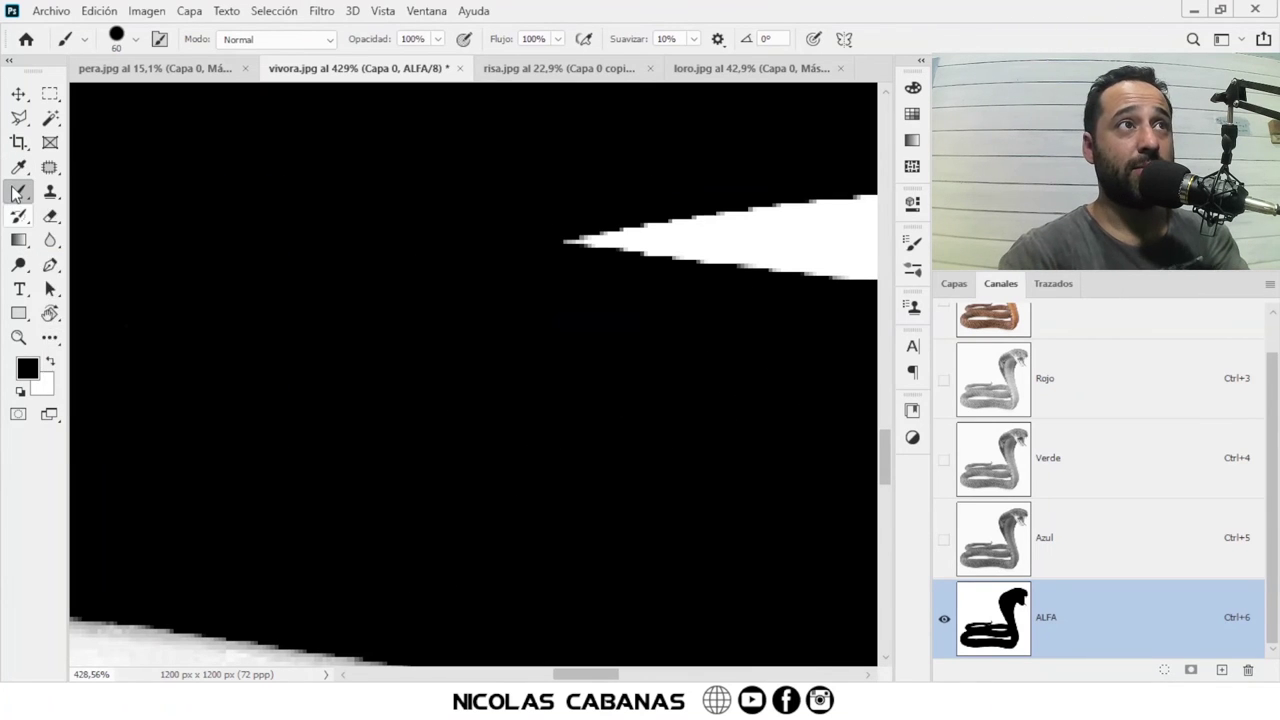
{"action": "left_click", "coordinate": [19, 264]}
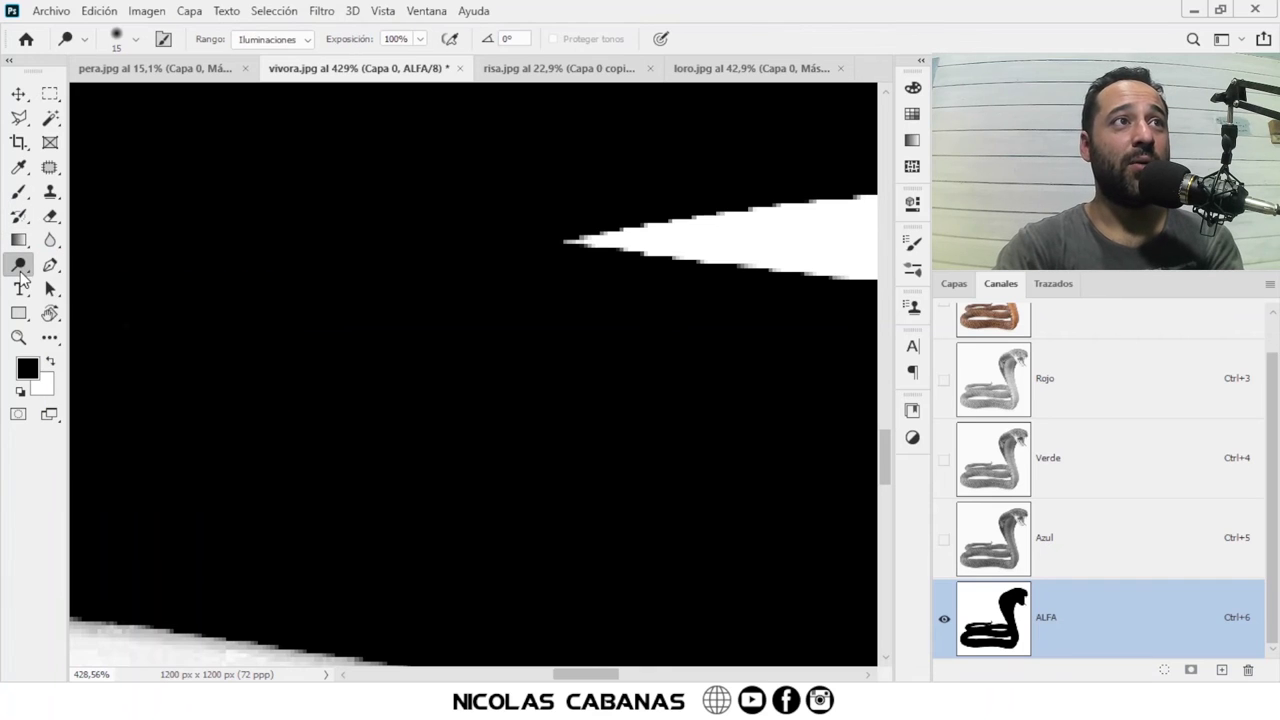
{"action": "left_click", "coordinate": [141, 266]}
{"action": "left_click_drag", "start_coordinate": [451, 177], "coordinate": [91, 343]}
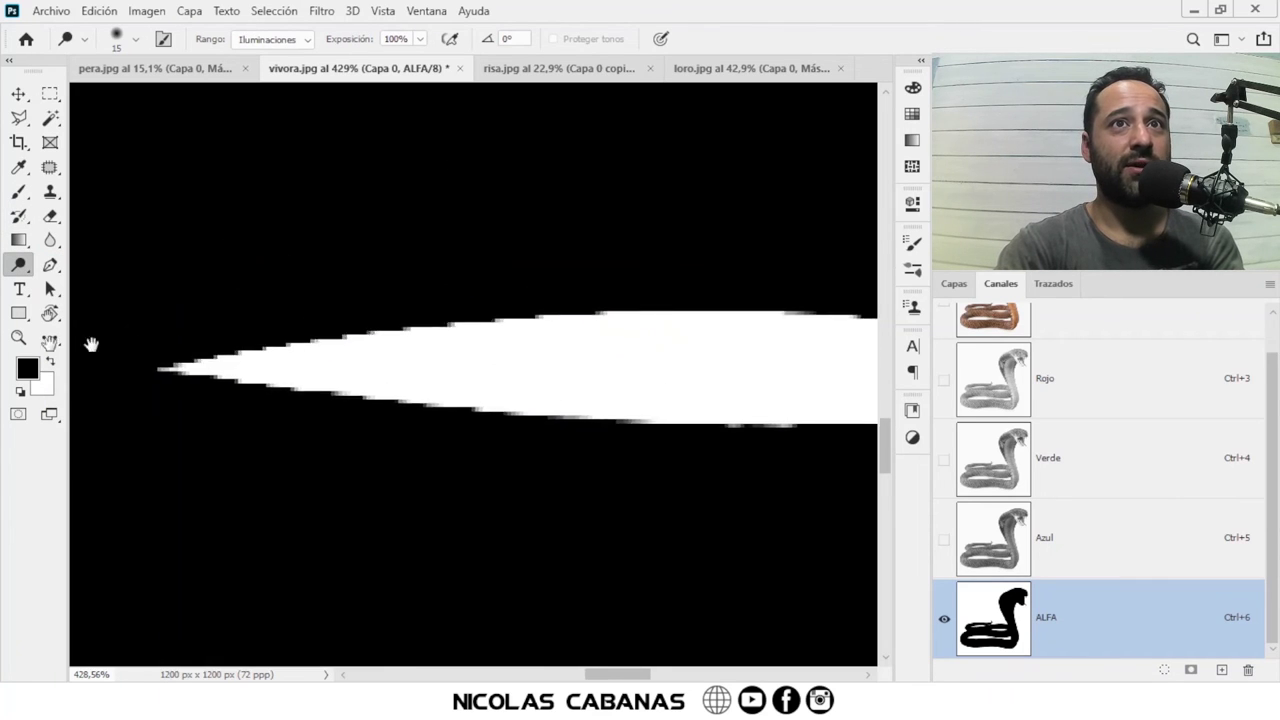
{"action": "scroll", "coordinate": [600, 480], "scroll_direction": "down", "scroll_amount": 4}
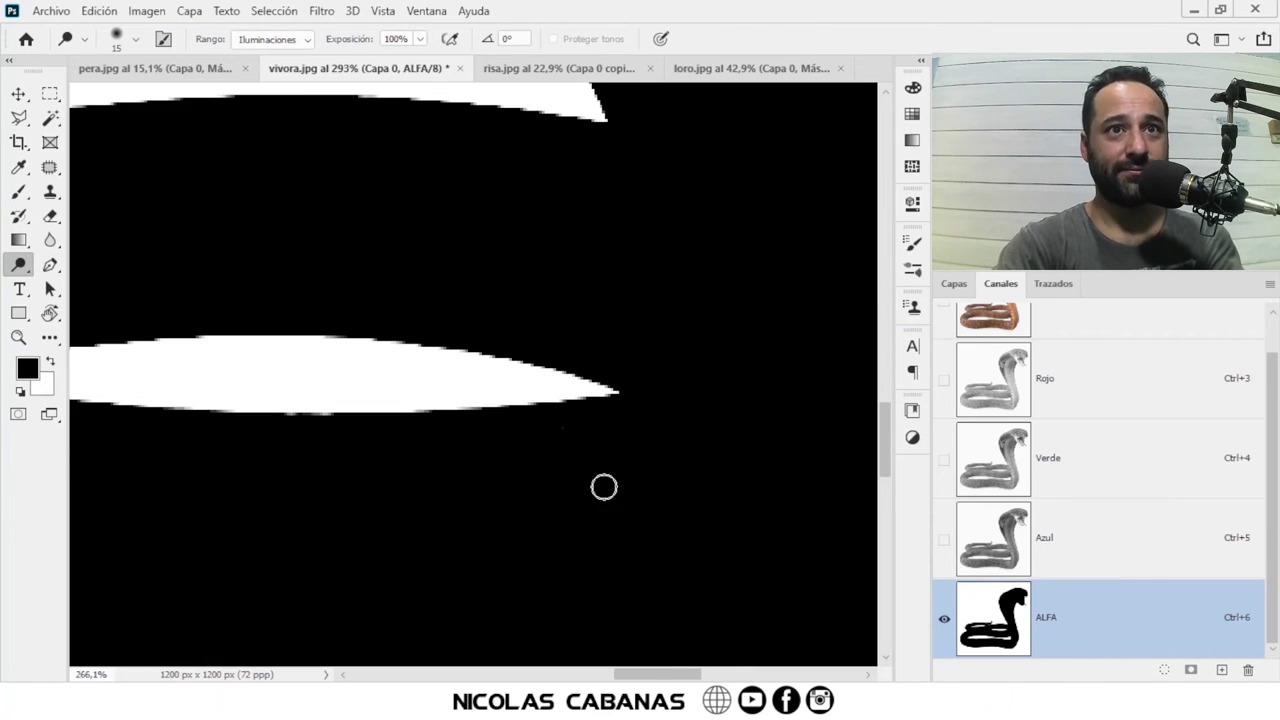
{"action": "mouse_move", "coordinate": [589, 457]}
{"action": "left_mouse_down"}
{"action": "mouse_move", "coordinate": [576, 365]}
{"action": "mouse_move", "coordinate": [590, 305]}
{"action": "left_mouse_up"}
{"action": "scroll", "coordinate": [705, 475], "scroll_direction": "up", "scroll_amount": 2}
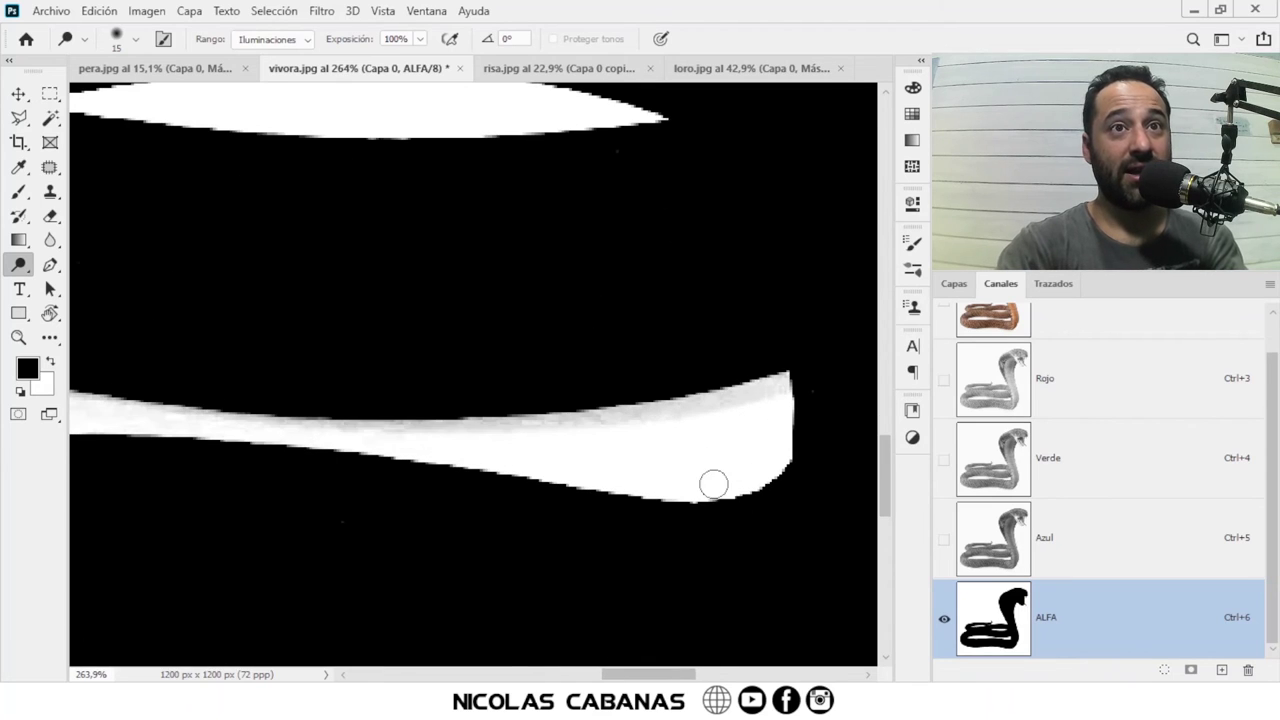
Step: Whiten the lower band's grey upper edge, enlarging the Dodge brush to 55
{"action": "mouse_move", "coordinate": [749, 378]}
{"action": "left_mouse_down"}
{"action": "mouse_move", "coordinate": [766, 388]}
{"action": "mouse_move", "coordinate": [477, 417]}
{"action": "mouse_move", "coordinate": [660, 432]}
{"action": "mouse_move", "coordinate": [500, 409]}
{"action": "left_mouse_up"}
{"action": "left_click_drag", "start_coordinate": [318, 373], "coordinate": [543, 423]}
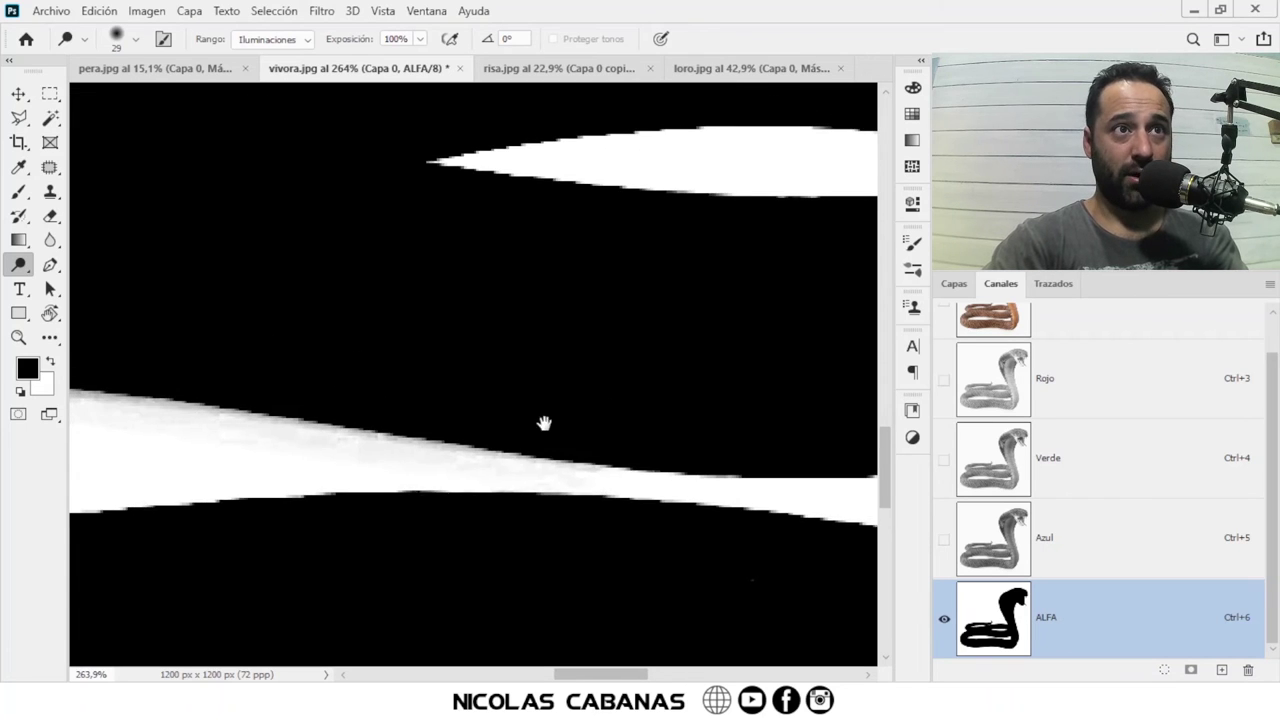
{"action": "mouse_move", "coordinate": [612, 447]}
{"action": "left_mouse_down"}
{"action": "mouse_move", "coordinate": [314, 394]}
{"action": "mouse_move", "coordinate": [429, 423]}
{"action": "left_mouse_up"}
{"action": "left_click_drag", "start_coordinate": [334, 439], "coordinate": [509, 451]}
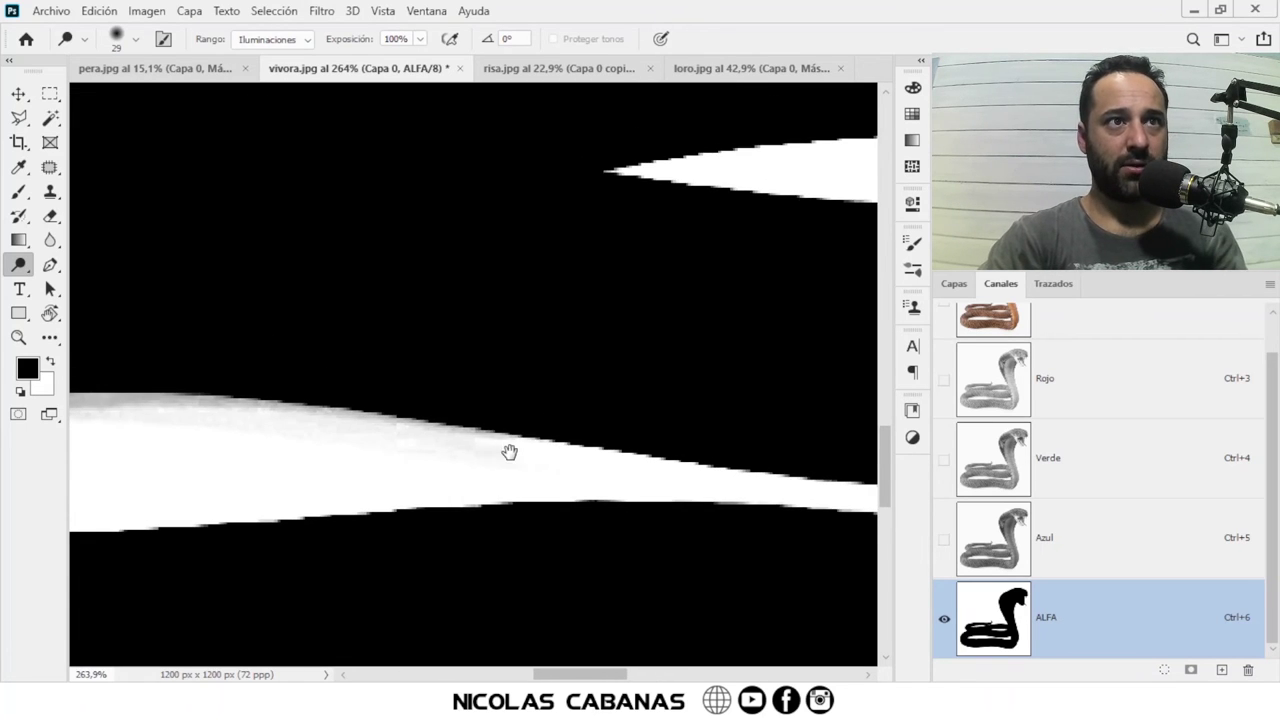
{"action": "left_click_drag", "start_coordinate": [368, 443], "coordinate": [551, 434]}
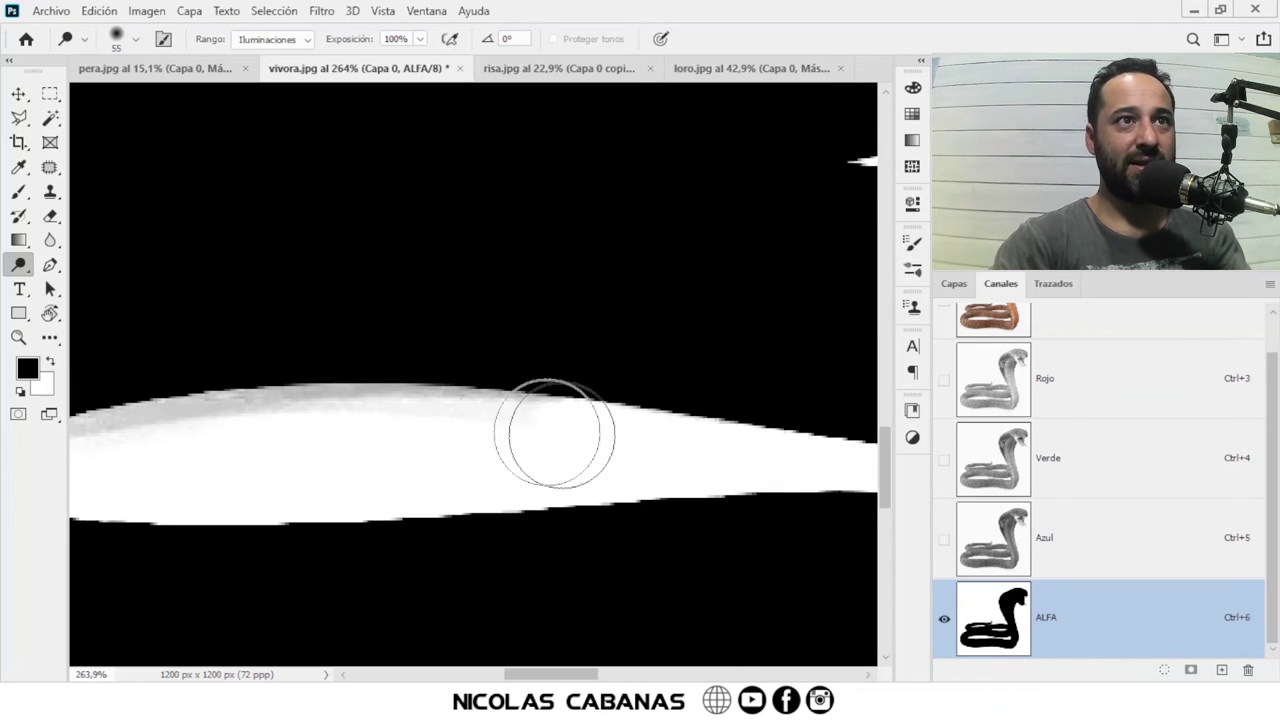
{"action": "left_click_drag", "start_coordinate": [380, 466], "coordinate": [580, 423]}
{"action": "scroll", "coordinate": [643, 397], "scroll_direction": "up", "scroll_amount": 1}
{"action": "mouse_move", "coordinate": [643, 397]}
{"action": "left_mouse_down"}
{"action": "mouse_move", "coordinate": [486, 371]}
{"action": "mouse_move", "coordinate": [440, 382]}
{"action": "mouse_move", "coordinate": [508, 391]}
{"action": "mouse_move", "coordinate": [591, 357]}
{"action": "left_mouse_up"}
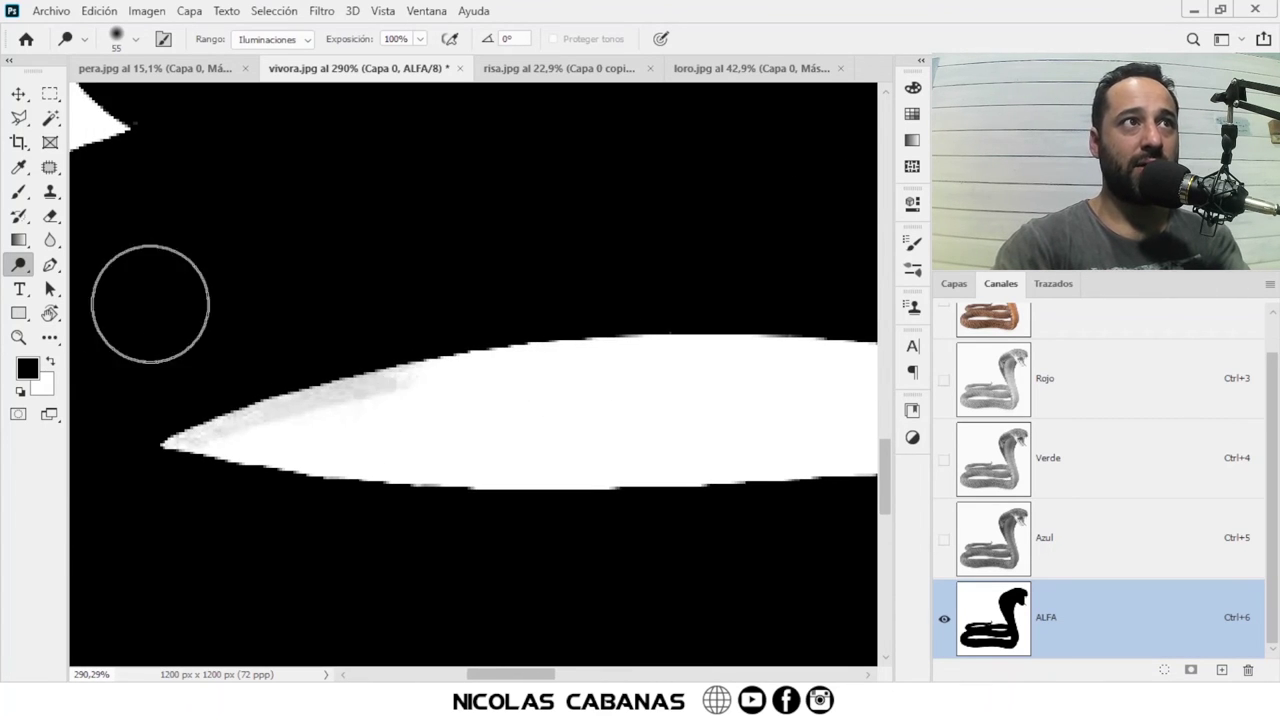
Step: Browse the blur and smudge tools and pan to the tail gap, returning to Dodge
{"action": "left_click", "coordinate": [50, 241]}
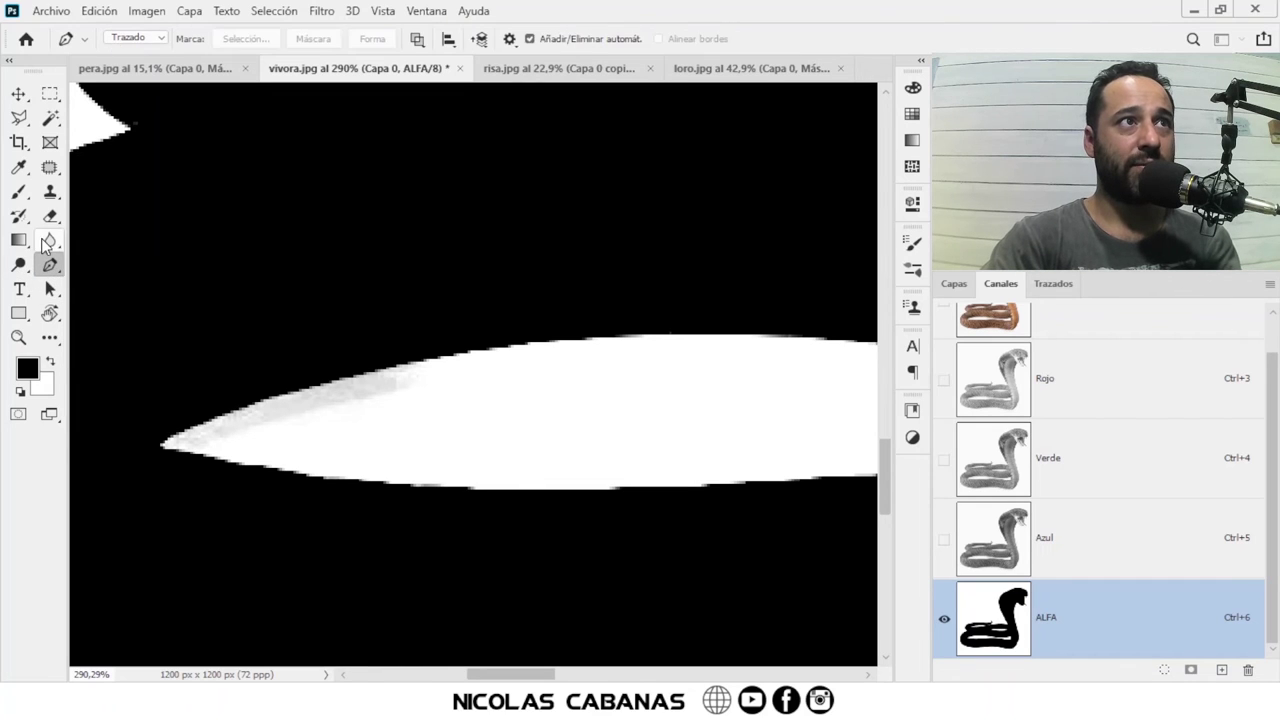
{"action": "right_click", "coordinate": [50, 241]}
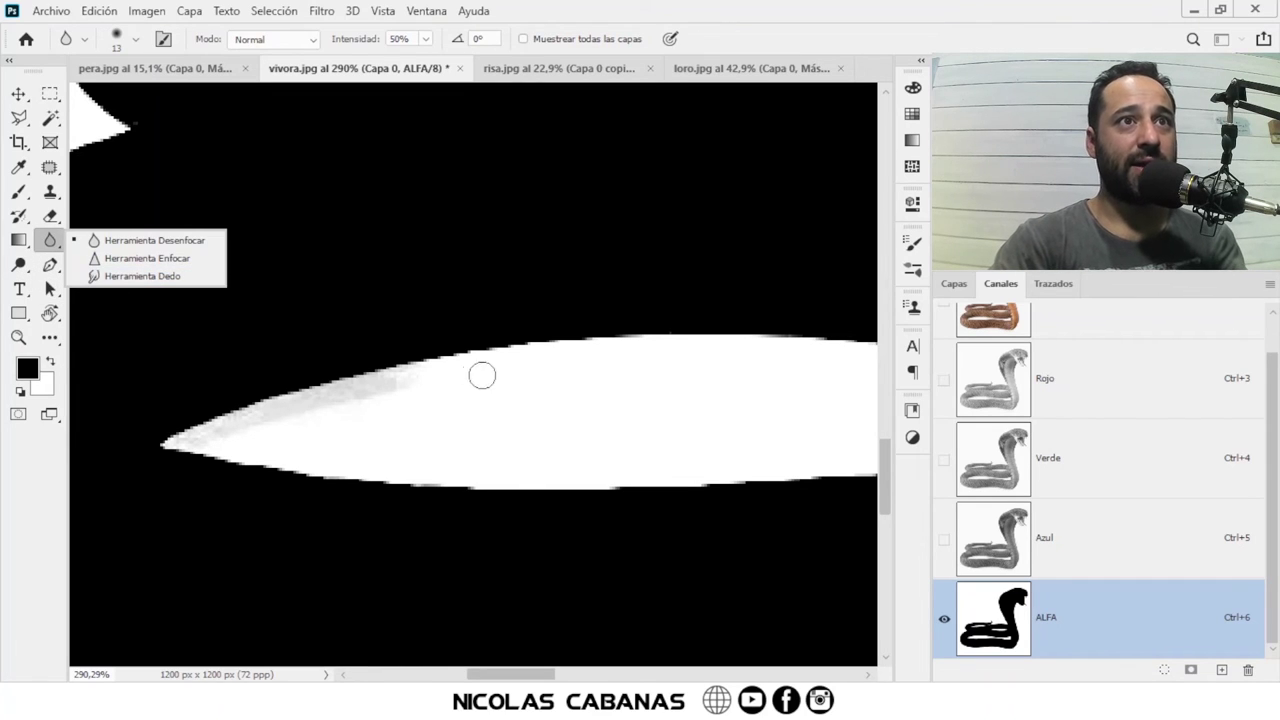
{"action": "left_click", "coordinate": [19, 264]}
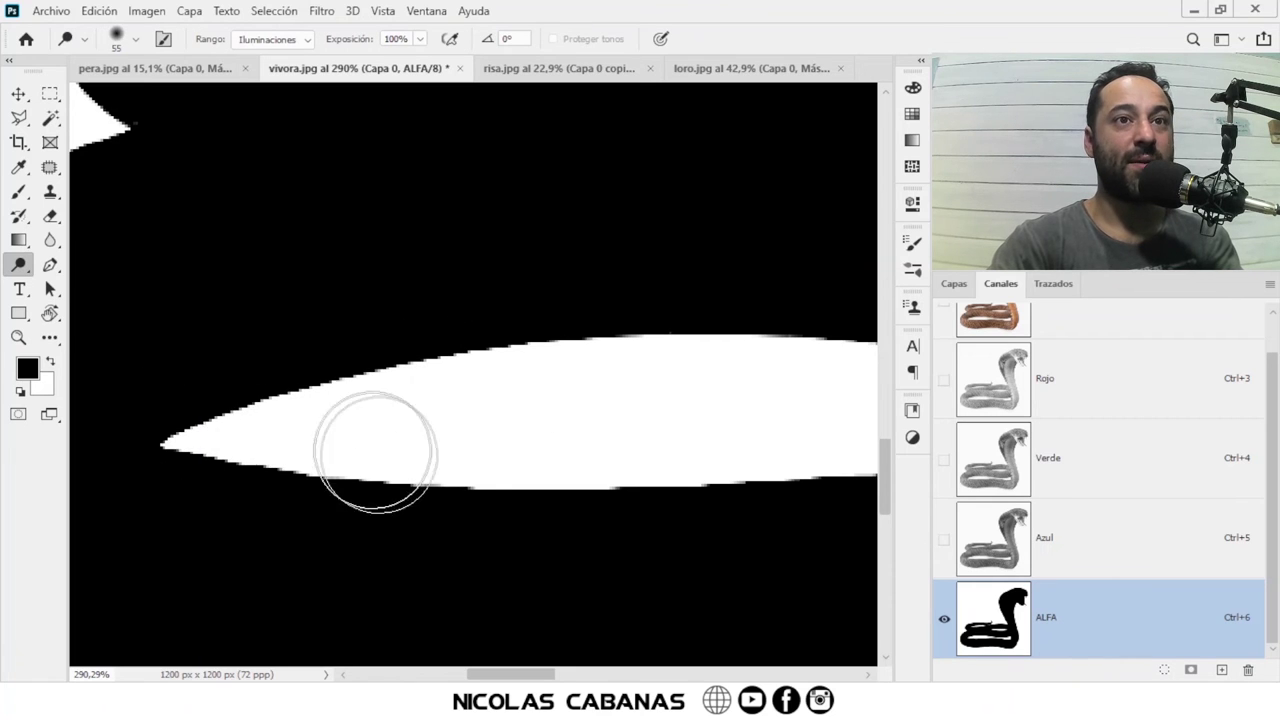
{"action": "scroll", "coordinate": [586, 489], "scroll_direction": "down", "scroll_amount": 3, "text": "alt"}
{"action": "scroll", "coordinate": [586, 489], "scroll_direction": "down", "scroll_amount": 2, "text": "alt"}
{"action": "left_click_drag", "start_coordinate": [557, 423], "coordinate": [523, 502]}
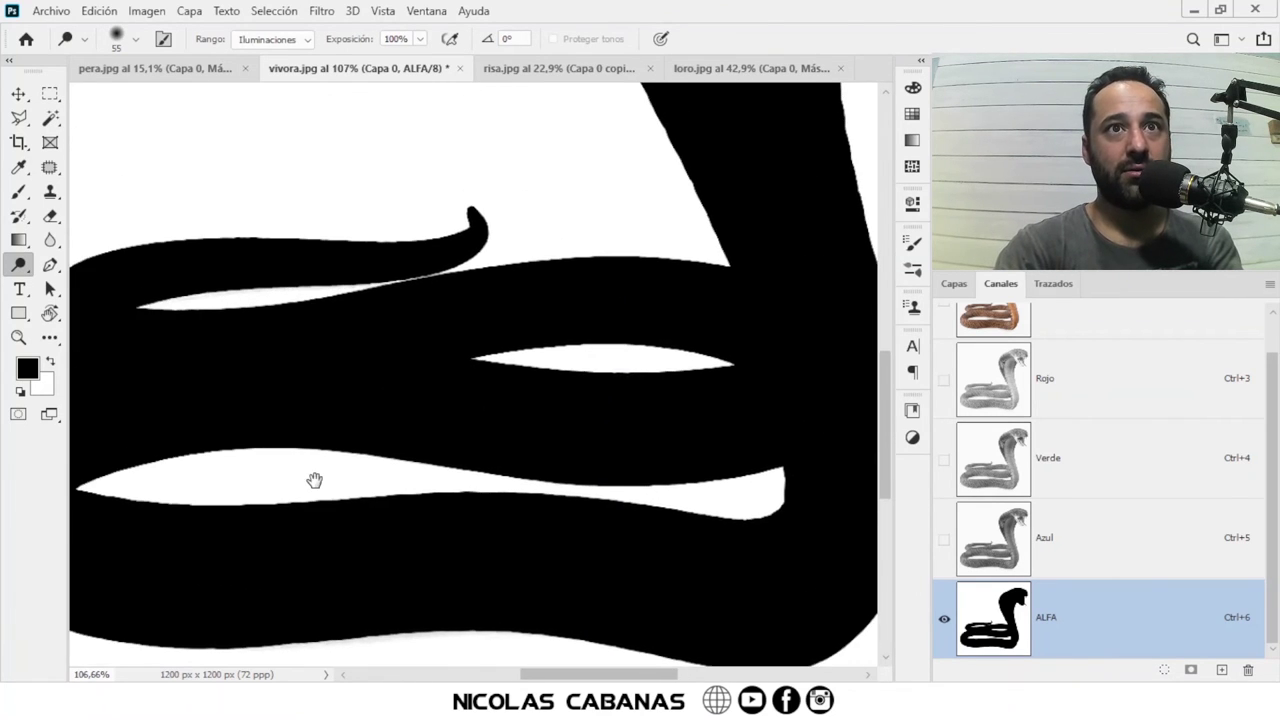
{"action": "scroll", "coordinate": [460, 311], "scroll_direction": "up", "scroll_amount": 3, "text": "alt"}
{"action": "scroll", "coordinate": [394, 320], "scroll_direction": "up", "scroll_amount": 3, "text": "alt"}
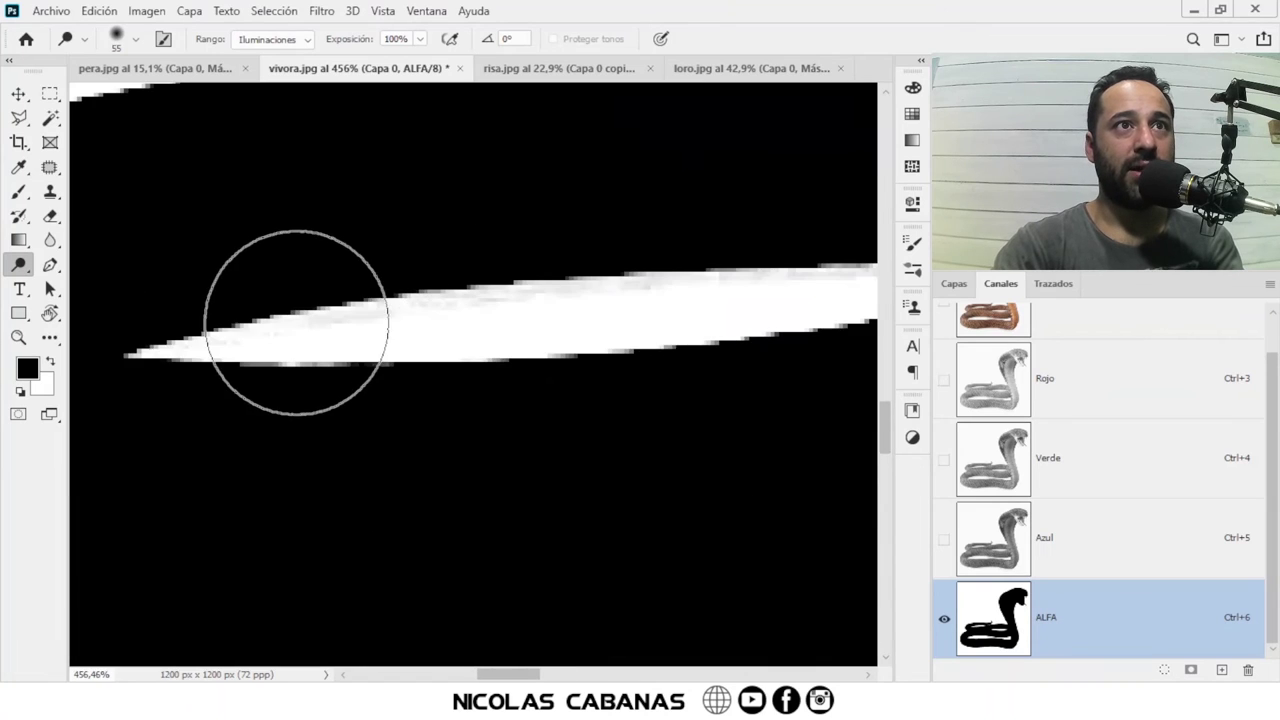
{"action": "scroll", "coordinate": [294, 314], "scroll_direction": "up", "scroll_amount": 1, "text": "alt"}
{"action": "scroll", "coordinate": [294, 320], "scroll_direction": "up", "scroll_amount": 1, "text": "alt"}
{"action": "left_click_drag", "start_coordinate": [50, 240], "coordinate": [145, 288]}
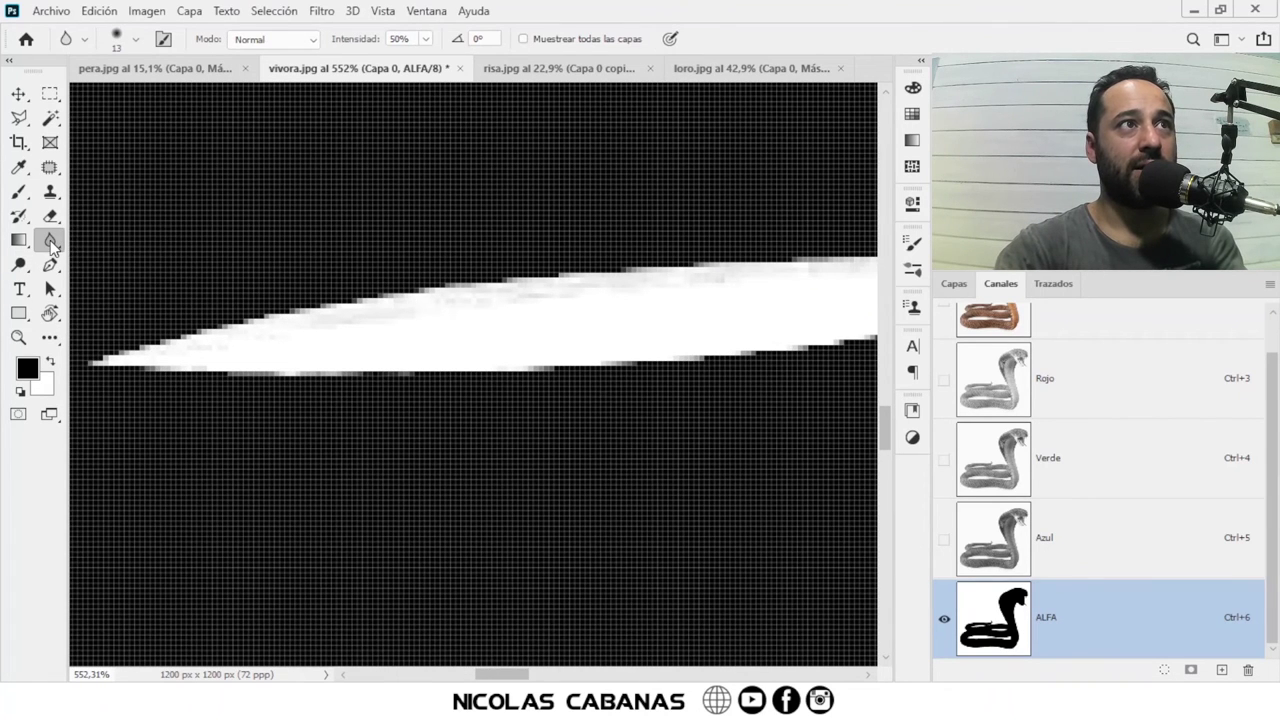
{"action": "left_click", "coordinate": [145, 282]}
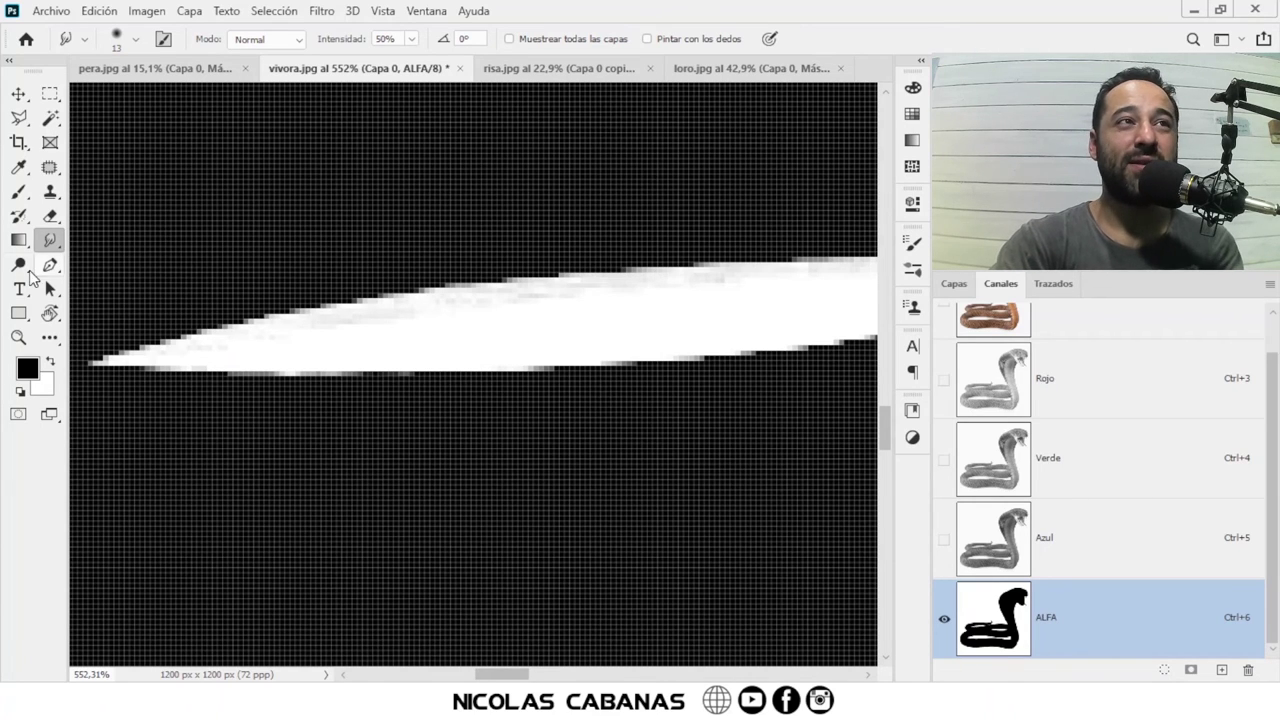
{"action": "left_click", "coordinate": [19, 264]}
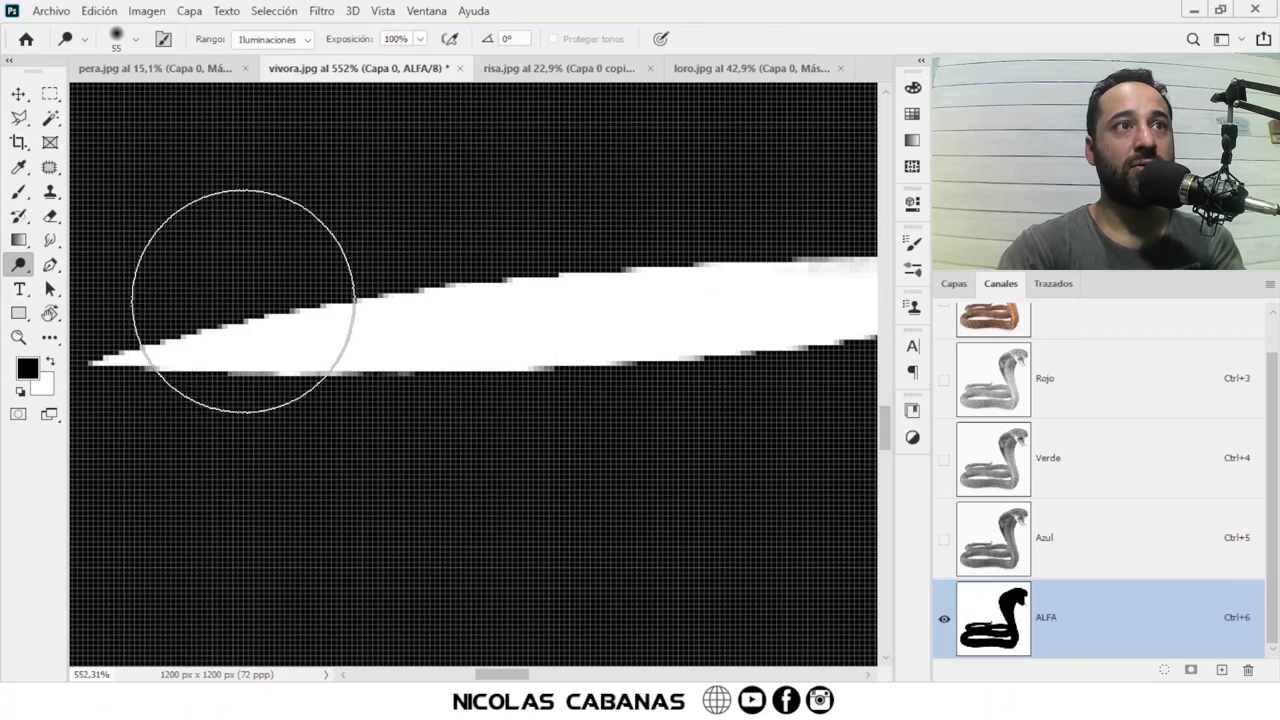
Step: Dodge the tail gap's grey edges with the brush reduced to size 20
{"action": "mouse_move", "coordinate": [565, 355]}
{"action": "left_mouse_down"}
{"action": "mouse_move", "coordinate": [465, 383]}
{"action": "mouse_move", "coordinate": [465, 430]}
{"action": "left_mouse_up"}
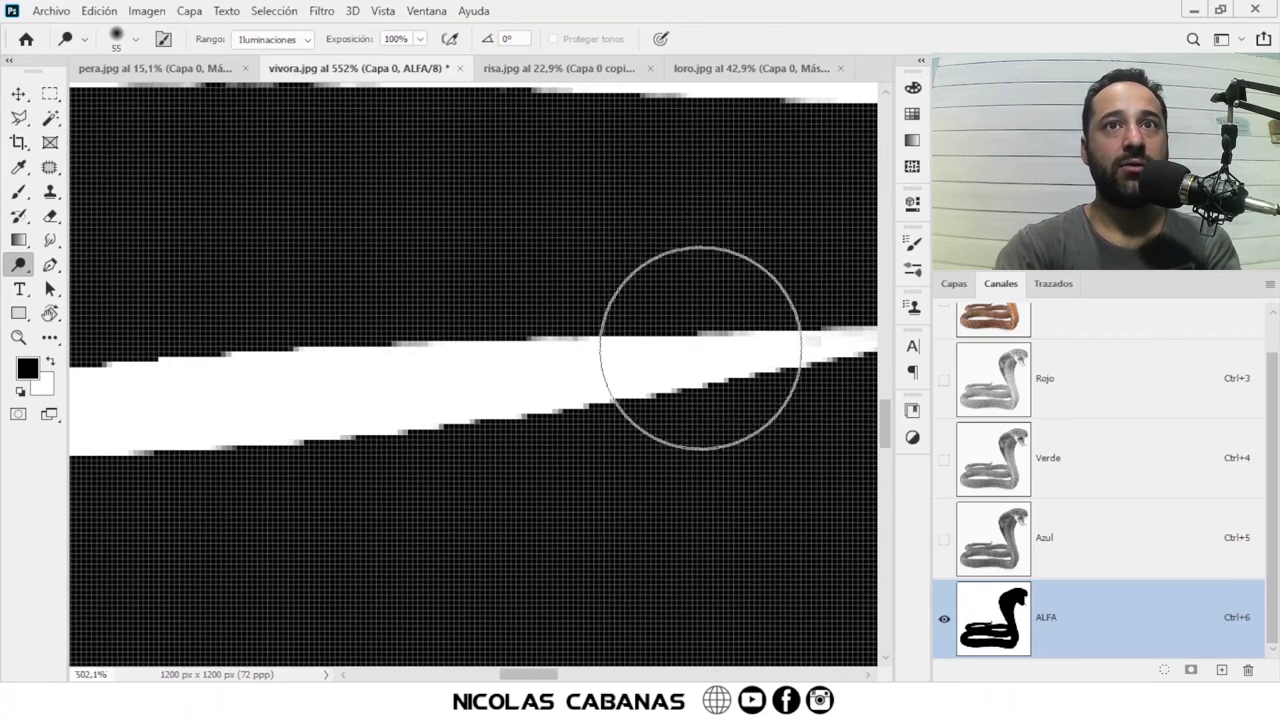
{"action": "scroll", "coordinate": [717, 343], "scroll_direction": "down", "scroll_amount": 1}
{"action": "left_click_drag", "start_coordinate": [278, 372], "coordinate": [591, 323]}
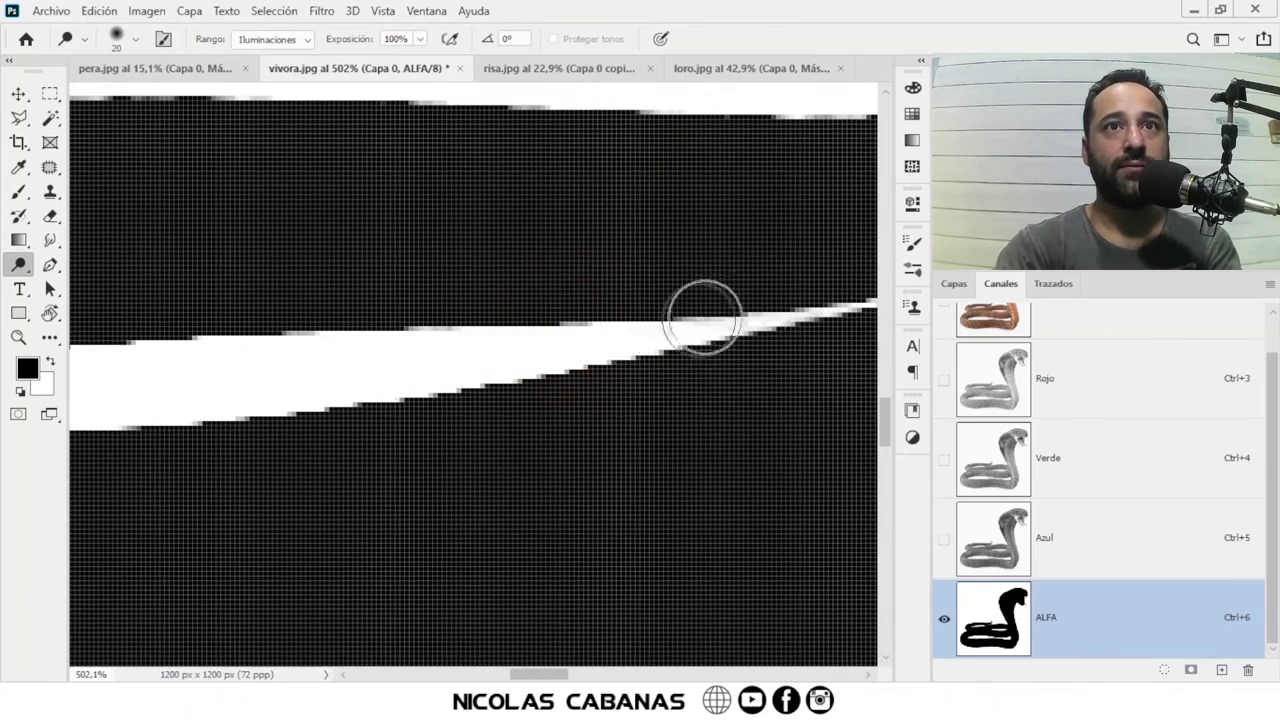
{"action": "scroll", "coordinate": [517, 311], "scroll_direction": "down", "scroll_amount": 2}
{"action": "scroll", "coordinate": [660, 300], "scroll_direction": "down", "scroll_amount": 1}
{"action": "scroll", "coordinate": [737, 360], "scroll_direction": "down", "scroll_amount": 1}
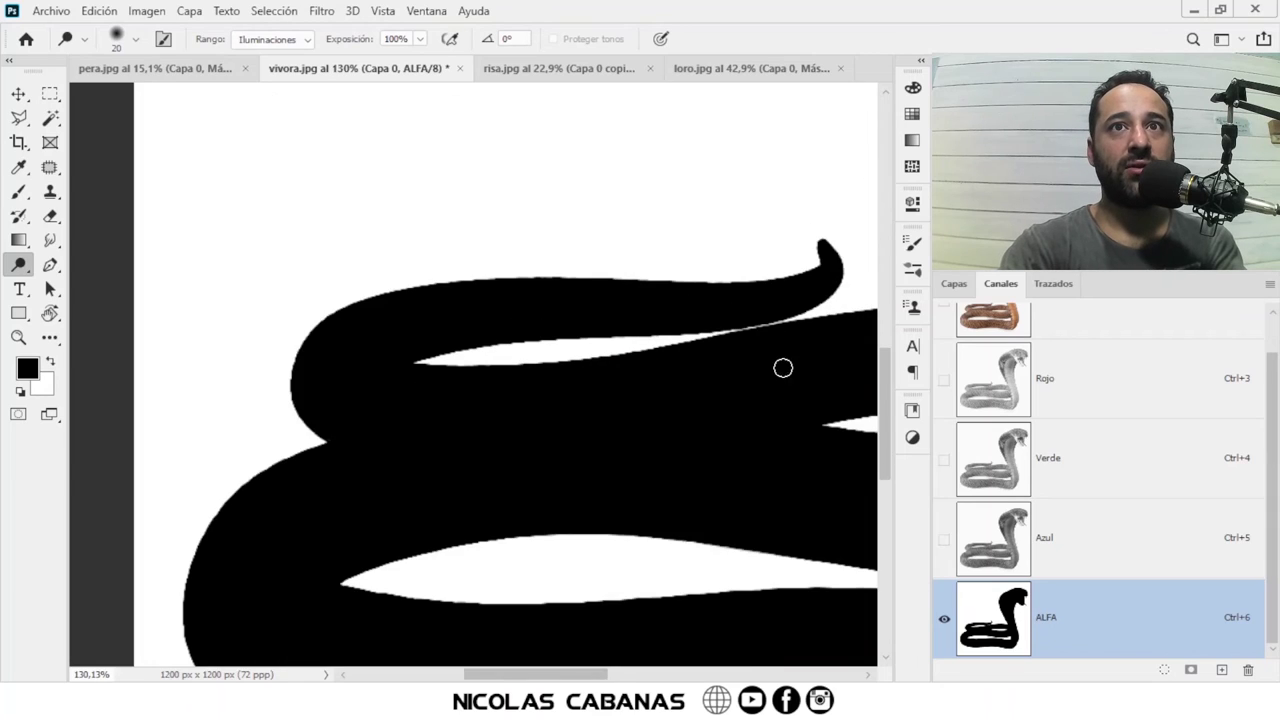
{"action": "scroll", "coordinate": [814, 331], "scroll_direction": "up", "scroll_amount": 2}
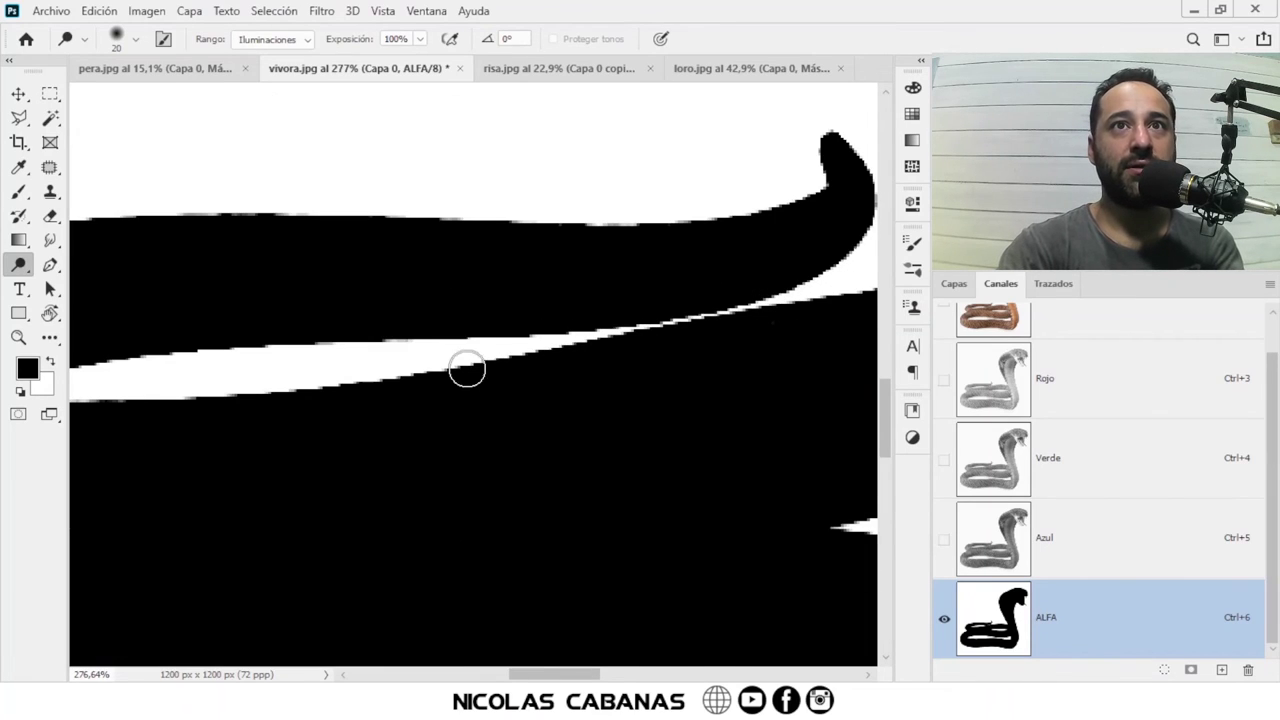
{"action": "scroll", "coordinate": [466, 369], "scroll_direction": "down", "scroll_amount": 1}
{"action": "scroll", "coordinate": [623, 371], "scroll_direction": "down", "scroll_amount": 1}
{"action": "scroll", "coordinate": [637, 389], "scroll_direction": "down", "scroll_amount": 2}
{"action": "scroll", "coordinate": [562, 413], "scroll_direction": "down", "scroll_amount": 1}
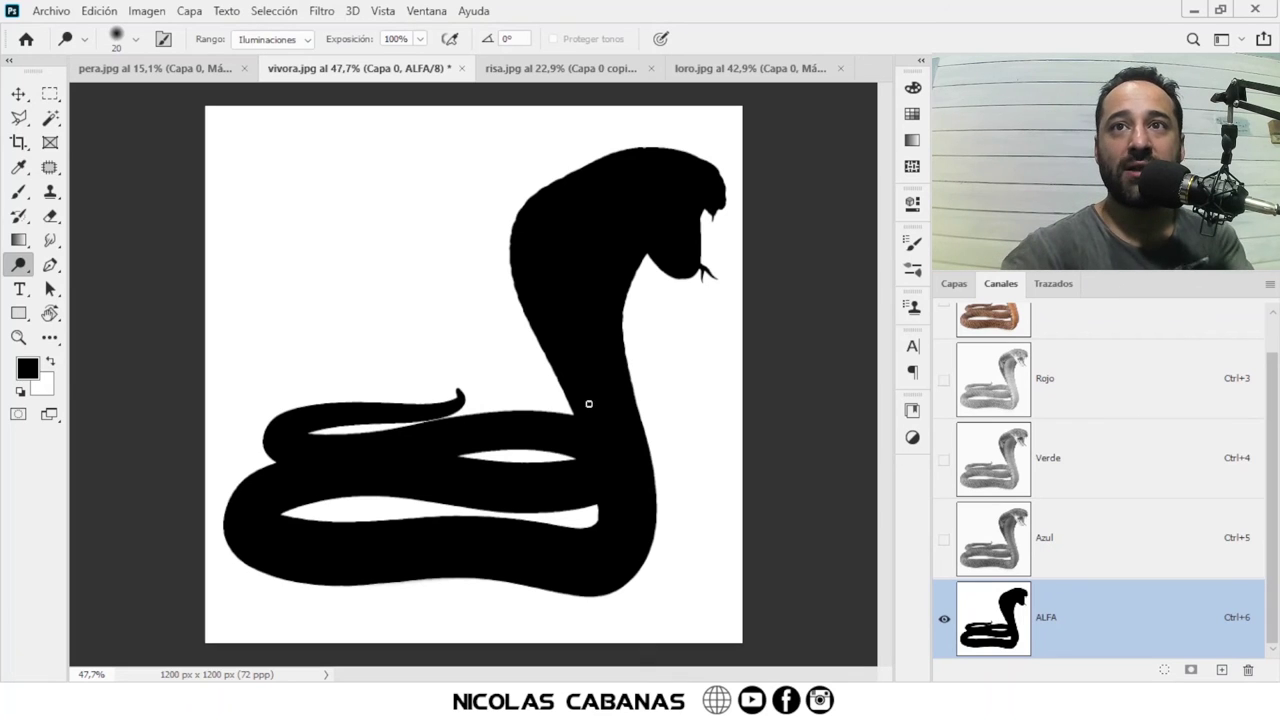
Step: Return to the RGB composite view and set smaller channel thumbnails in Panel Options
{"action": "scroll", "coordinate": [1040, 586], "scroll_direction": "up", "scroll_amount": 1}
{"action": "left_click", "coordinate": [1090, 358]}
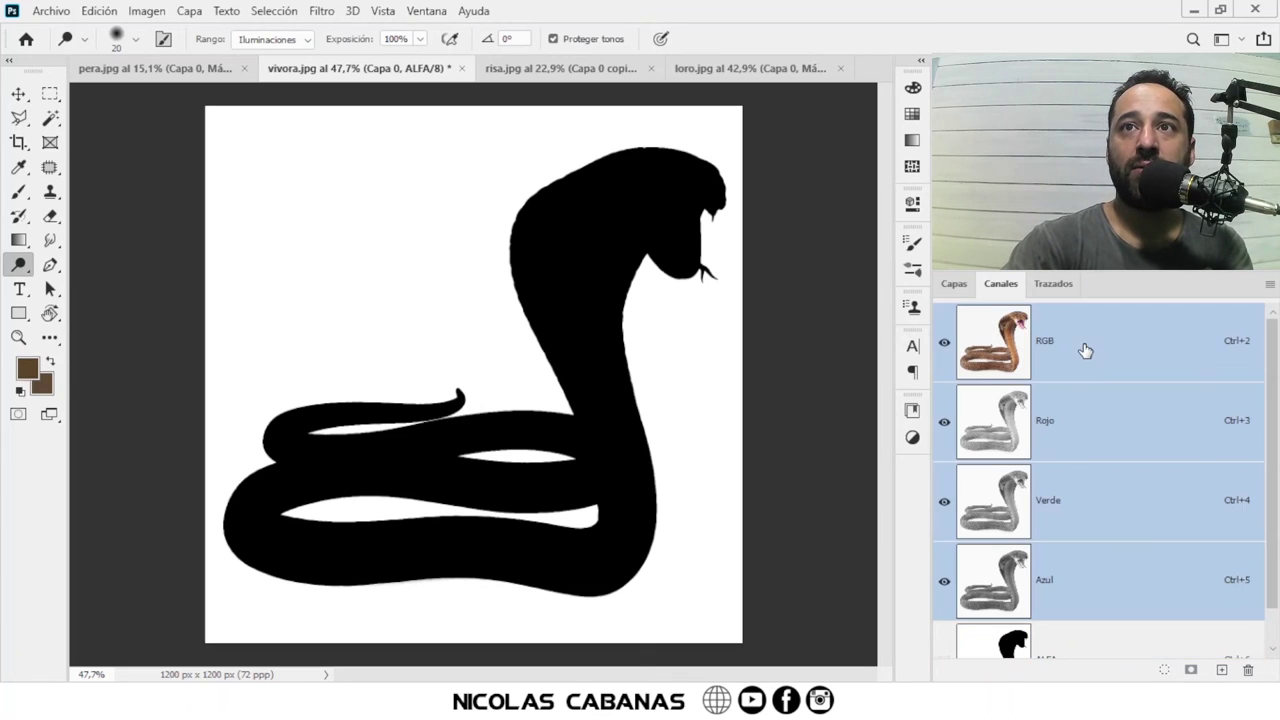
{"action": "scroll", "coordinate": [1085, 420], "scroll_direction": "down", "scroll_amount": 1}
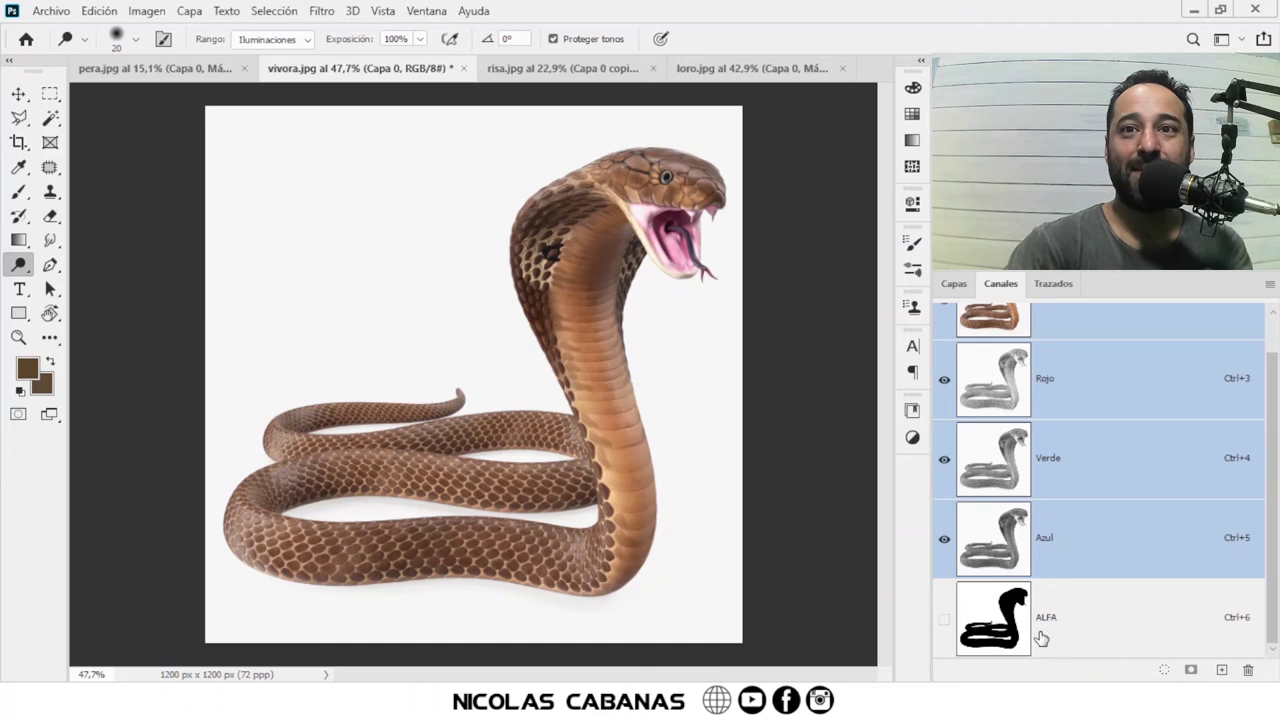
{"action": "left_click", "coordinate": [1270, 285]}
{"action": "left_click", "coordinate": [1198, 485]}
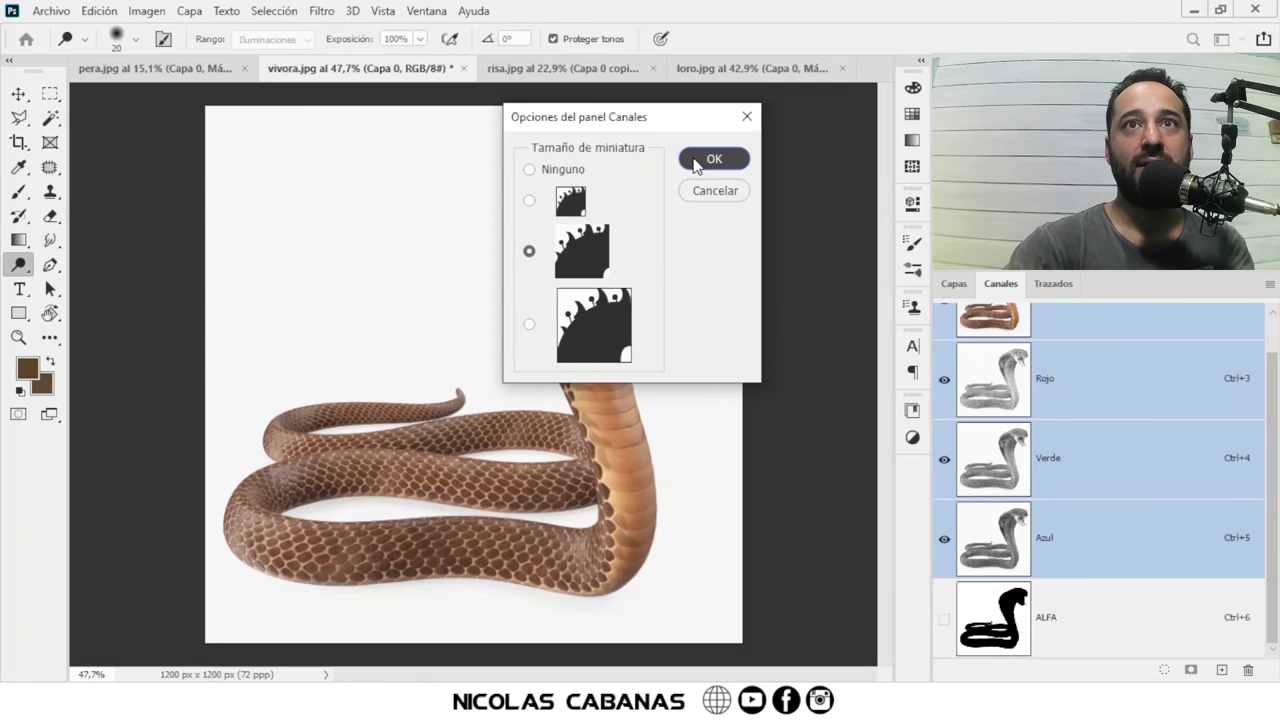
{"action": "left_click", "coordinate": [712, 160]}
Step: Toggle ALFA on its own and back to RGB, then glance at Layers and return to Channels
{"action": "left_click", "coordinate": [1097, 583]}
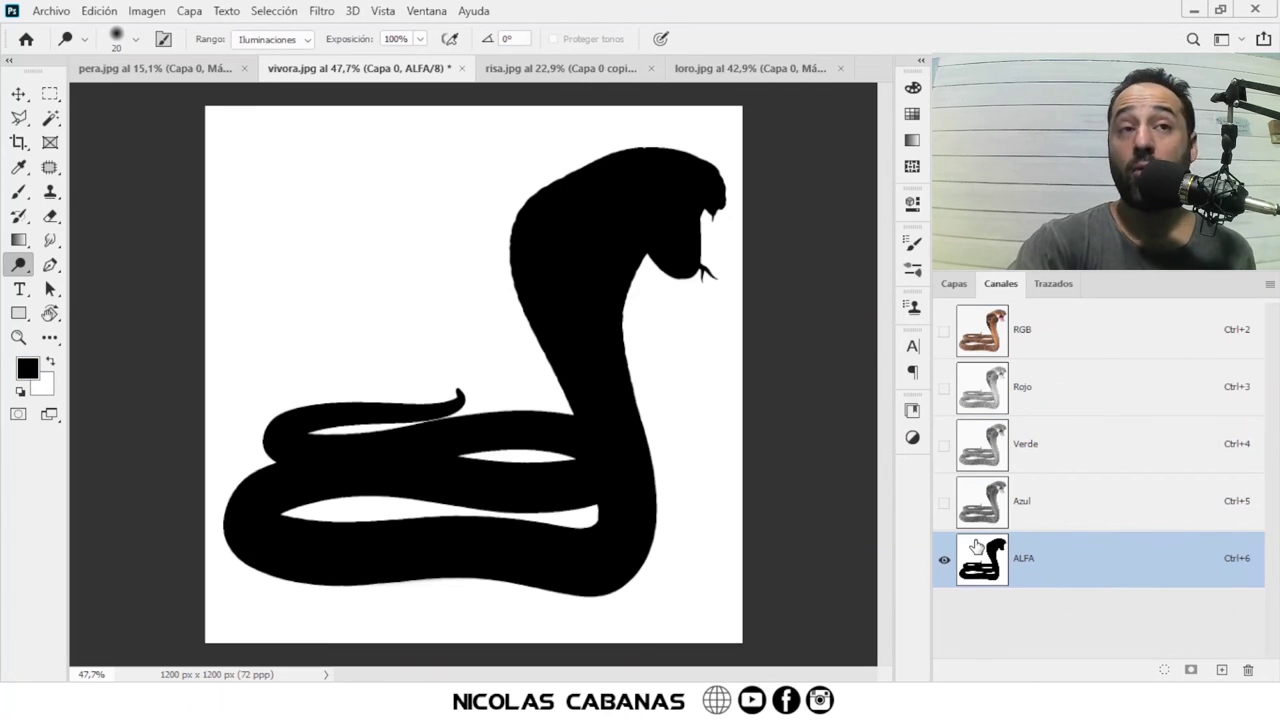
{"action": "left_click", "coordinate": [1041, 333]}
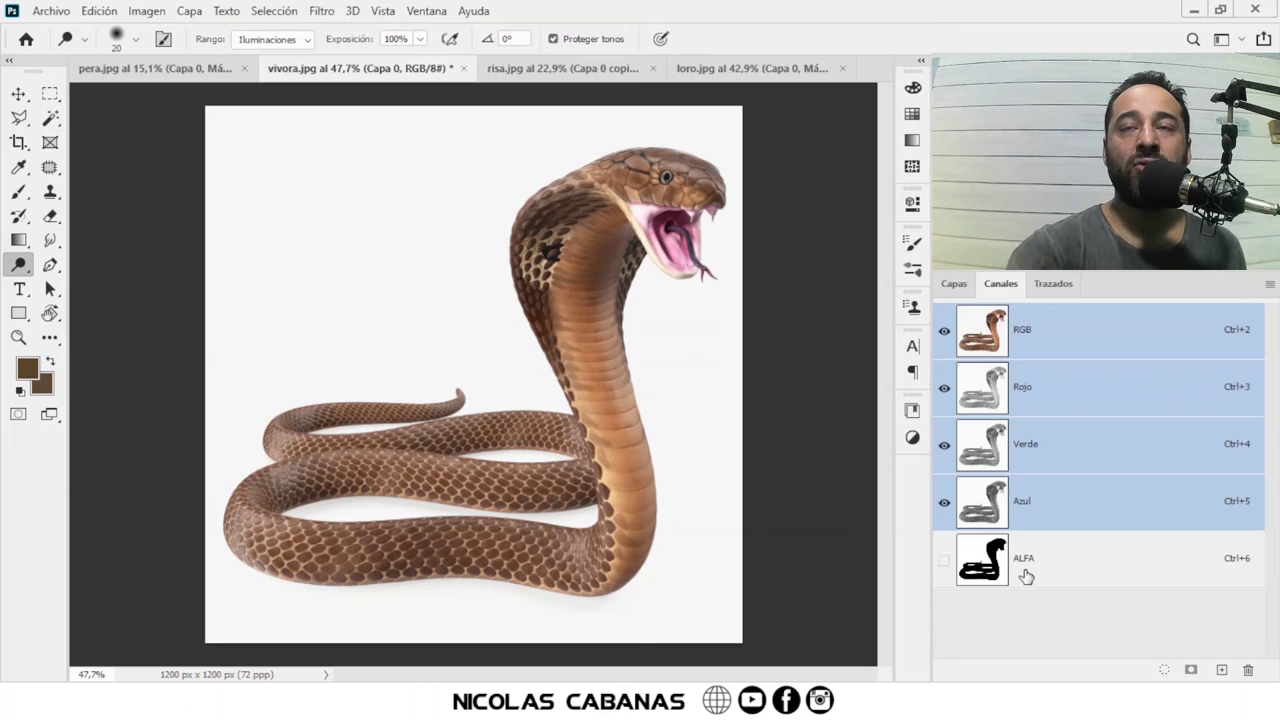
{"action": "left_click", "coordinate": [952, 285]}
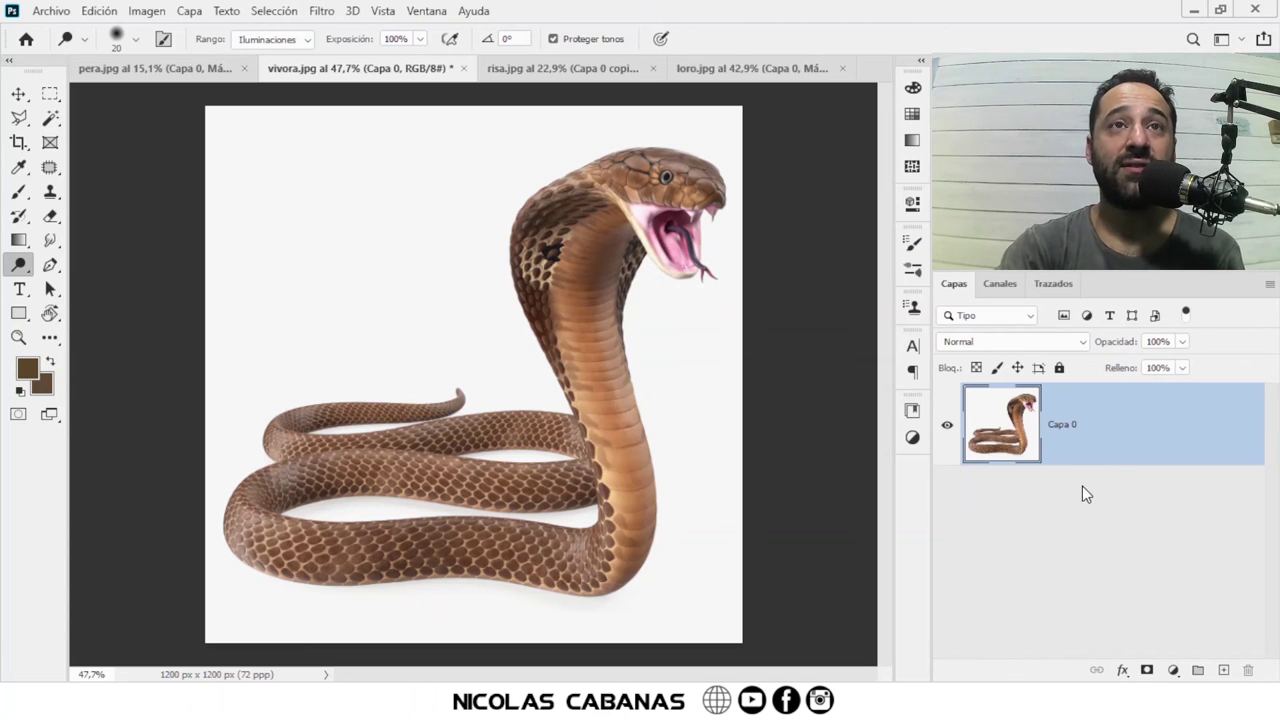
{"action": "left_click", "coordinate": [997, 286]}
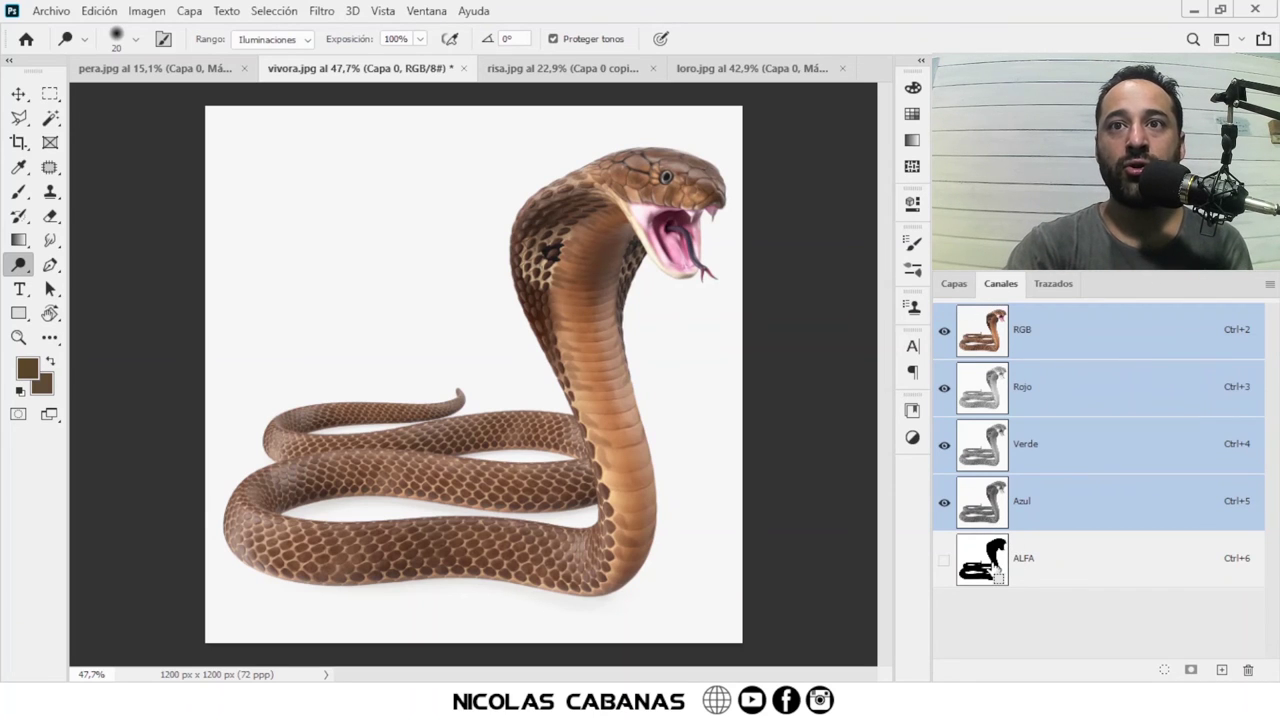
Step: Load ALFA as a selection, clear it, and switch to the Layers panel
{"action": "left_click", "coordinate": [994, 566], "text": "ctrl"}
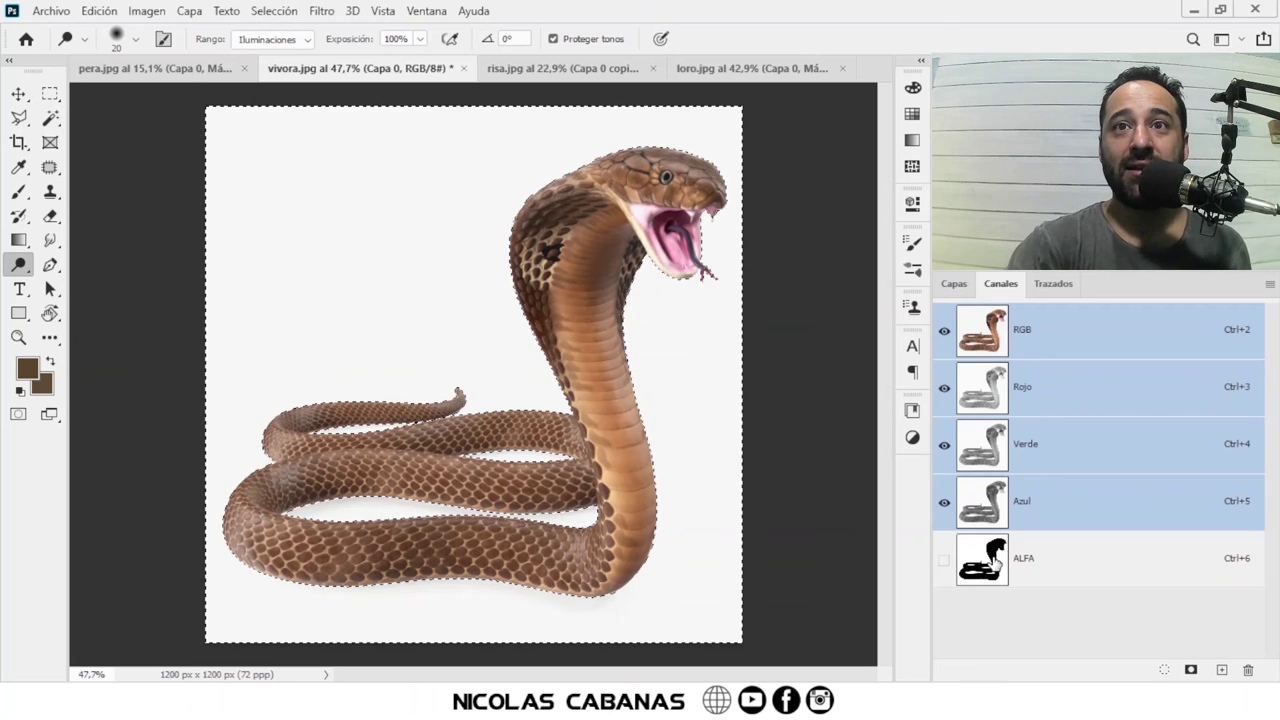
{"action": "left_click", "coordinate": [274, 10]}
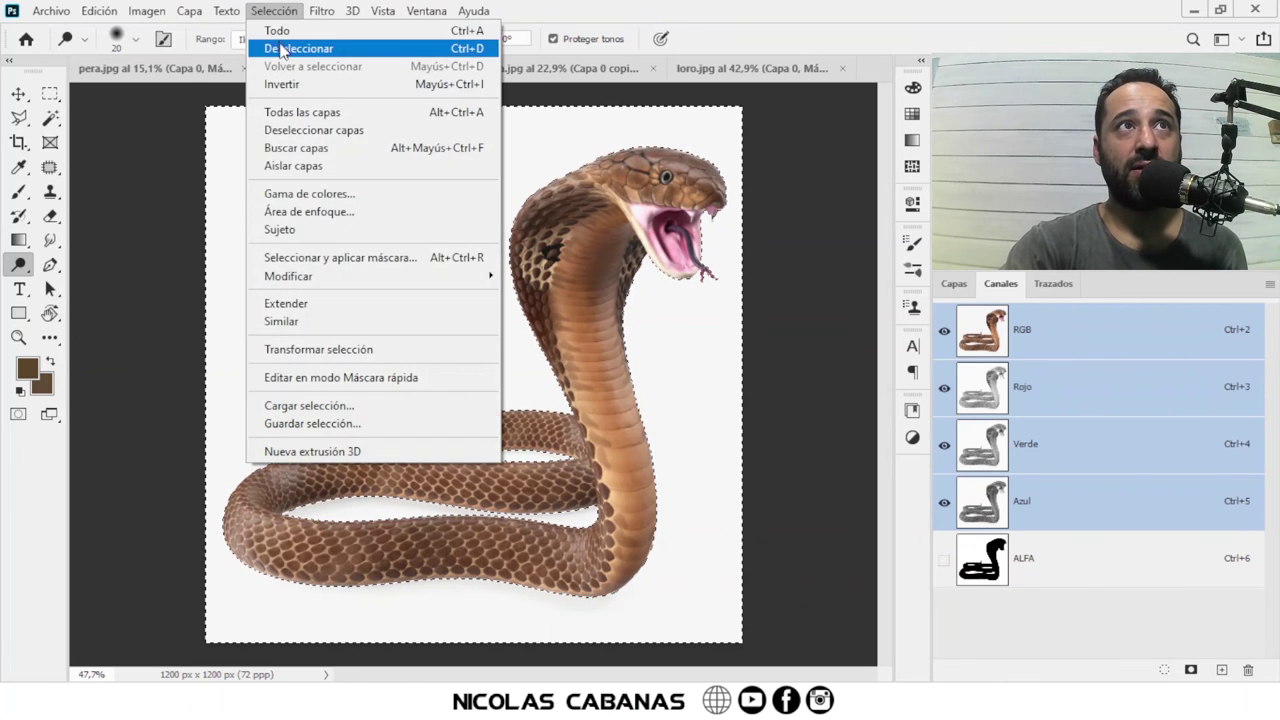
{"action": "left_click", "coordinate": [285, 47]}
{"action": "left_click", "coordinate": [952, 287]}
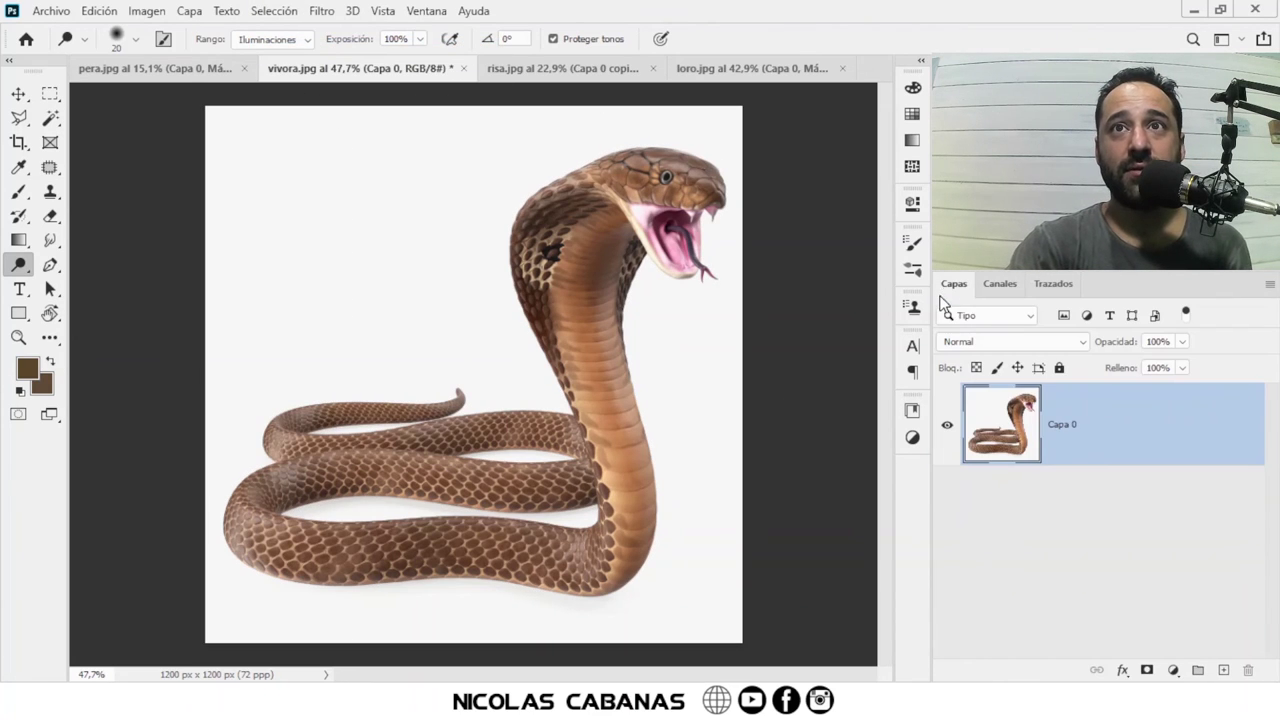
Step: Load the selection from channel ALFA via Selección > Cargar selección
{"action": "left_click", "coordinate": [274, 10]}
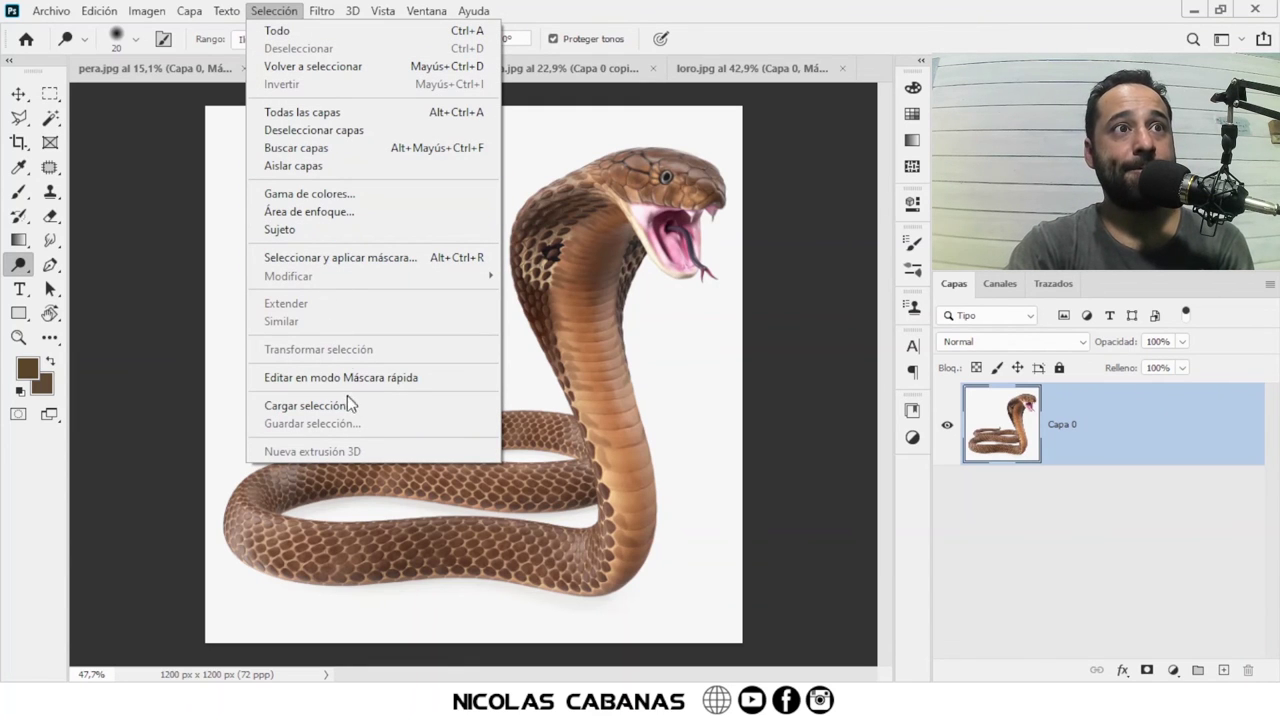
{"action": "left_click", "coordinate": [384, 407]}
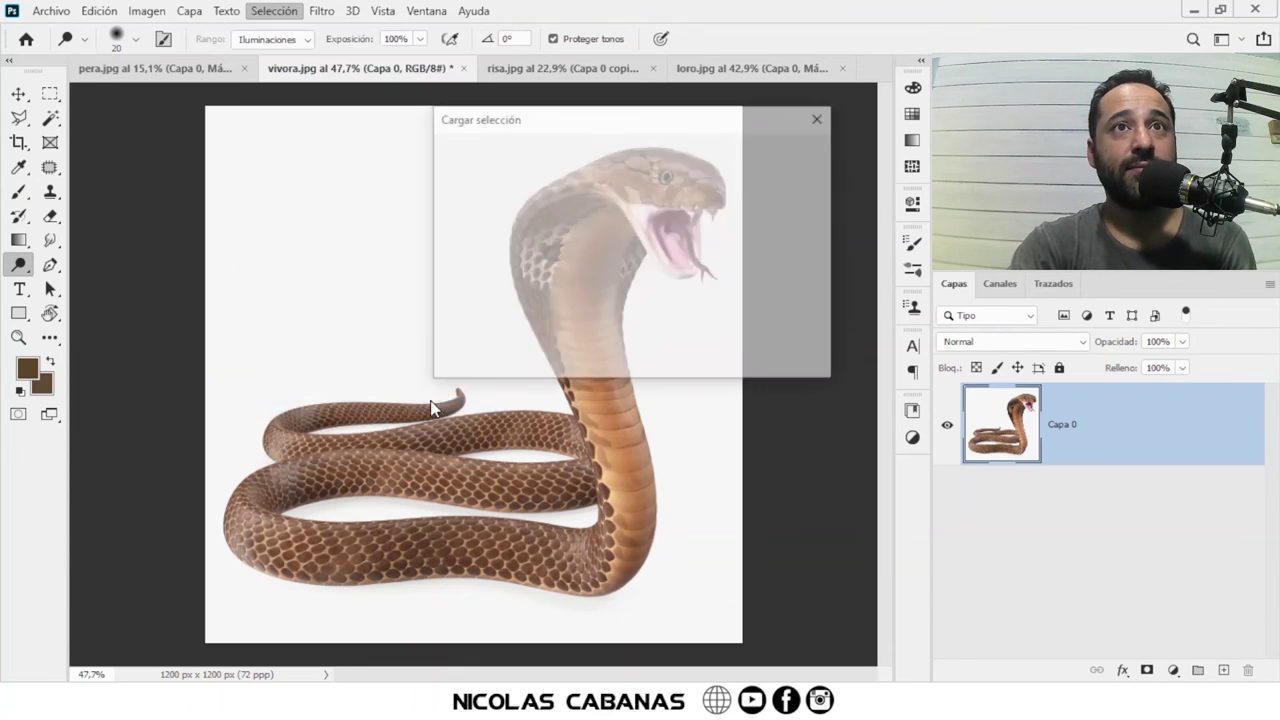
{"action": "left_click", "coordinate": [533, 206]}
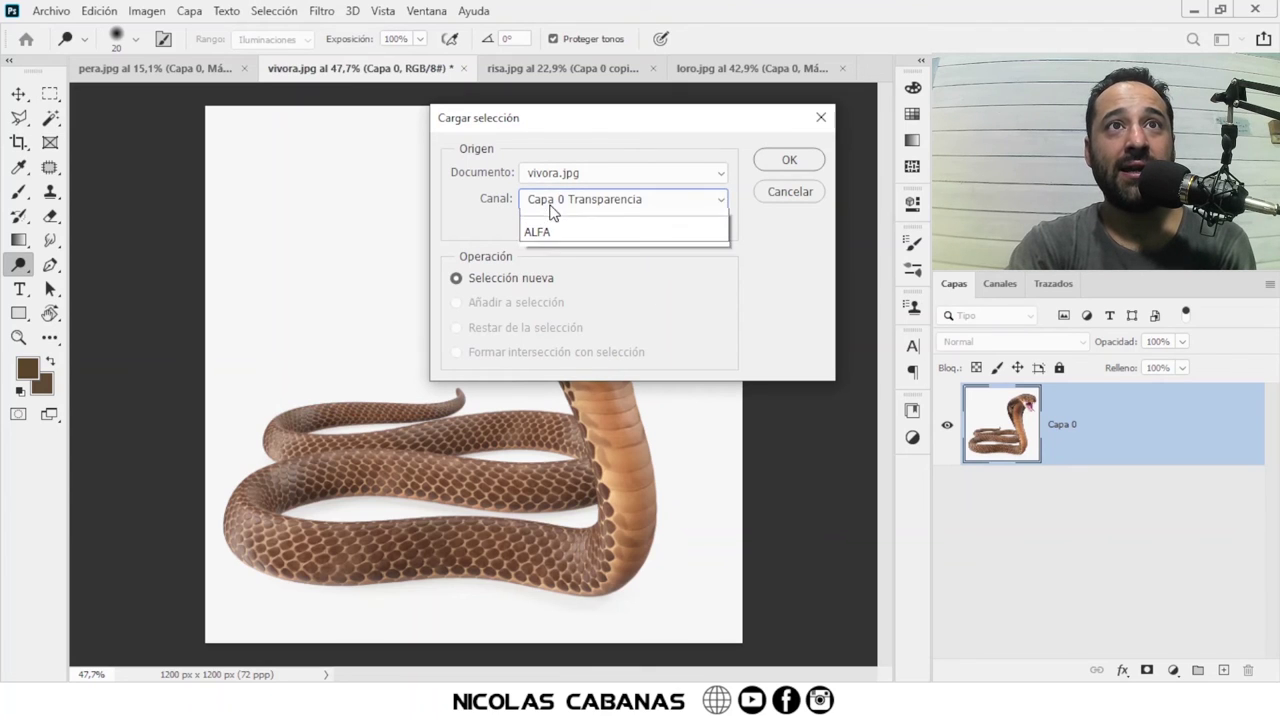
{"action": "left_click", "coordinate": [572, 250]}
{"action": "left_click", "coordinate": [787, 164]}
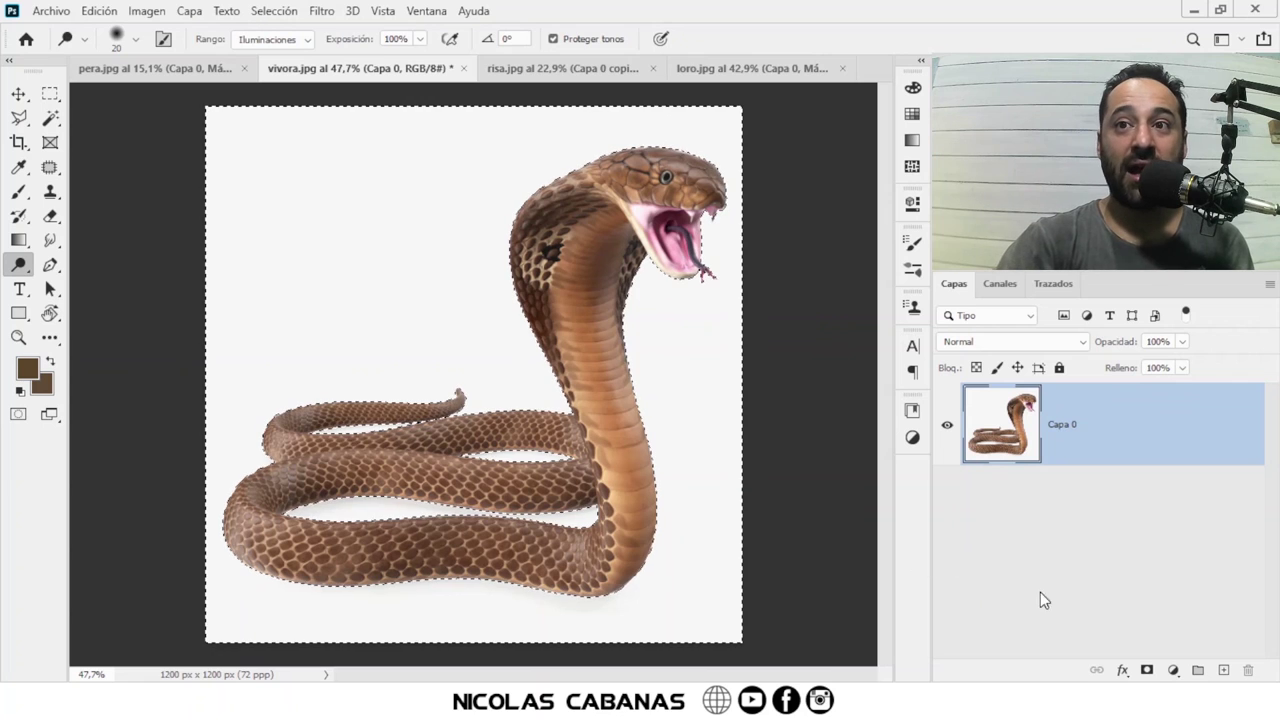
Step: Add a layer mask to Capa 0 from the ALFA selection, after trying and undoing an Invertir
{"action": "left_click", "coordinate": [1148, 671]}
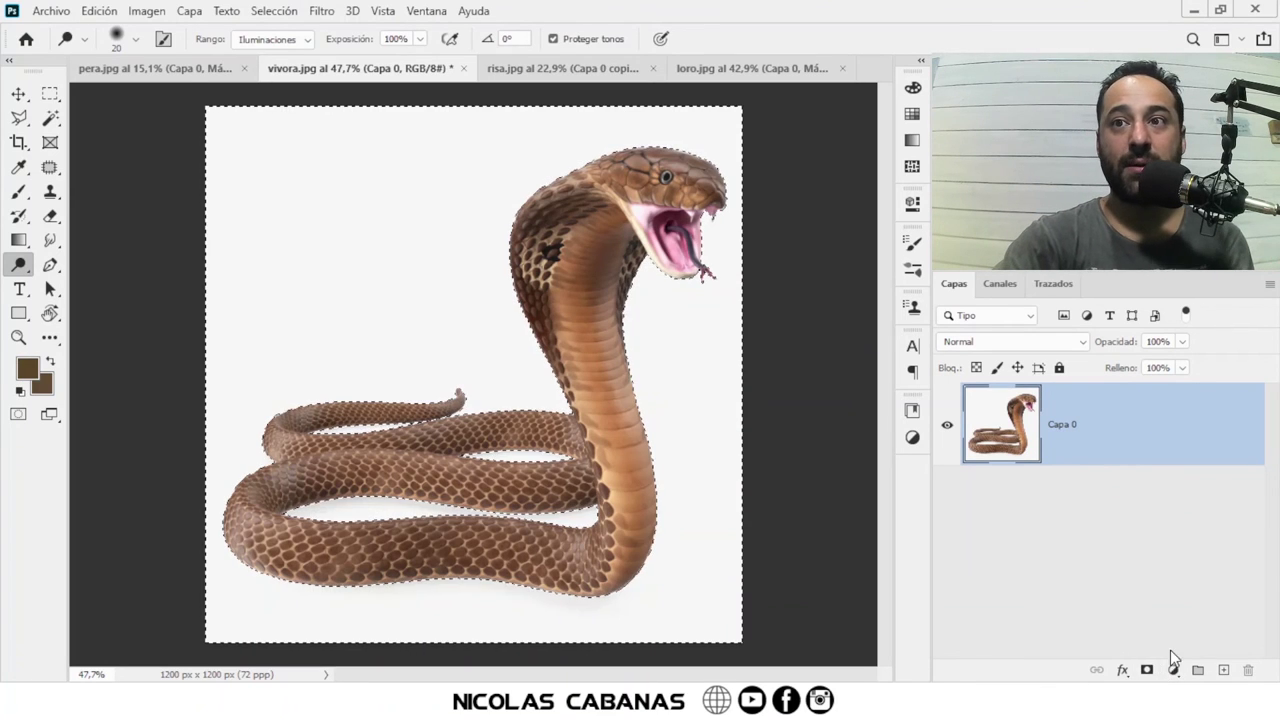
{"action": "left_click", "coordinate": [1150, 672], "text": "alt"}
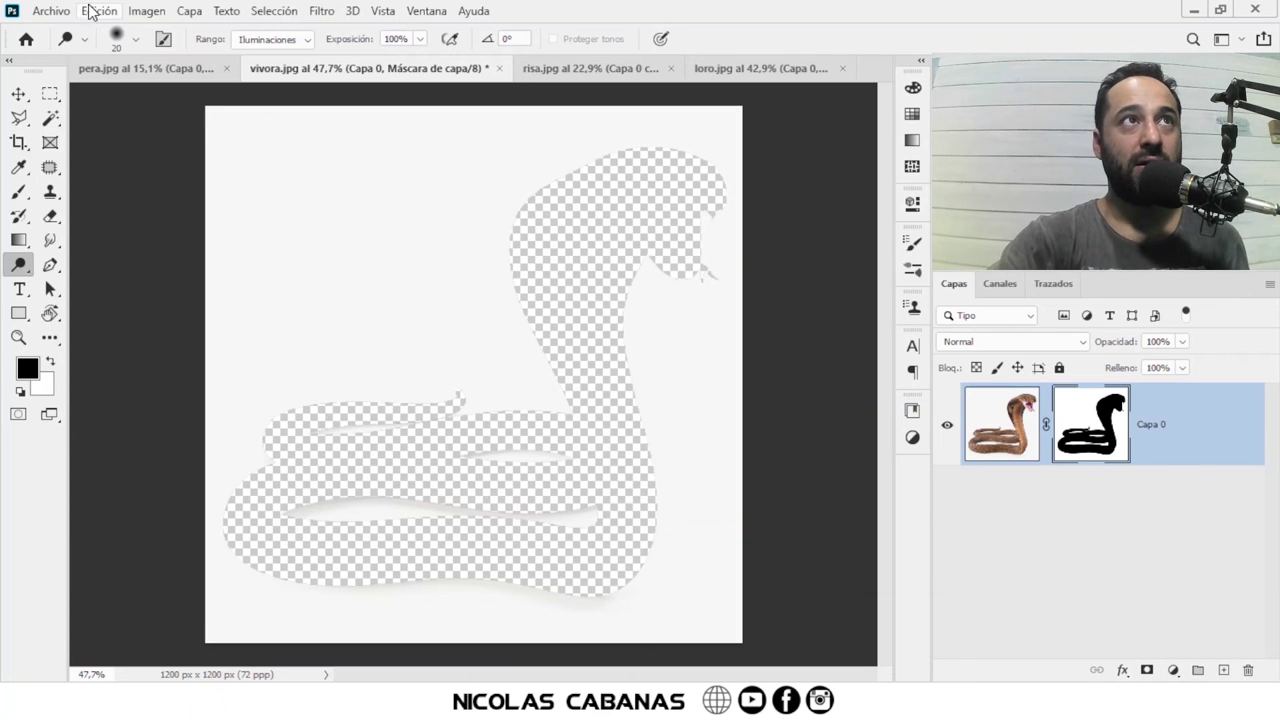
{"action": "left_click", "coordinate": [153, 8]}
{"action": "mouse_move", "coordinate": [159, 59]}
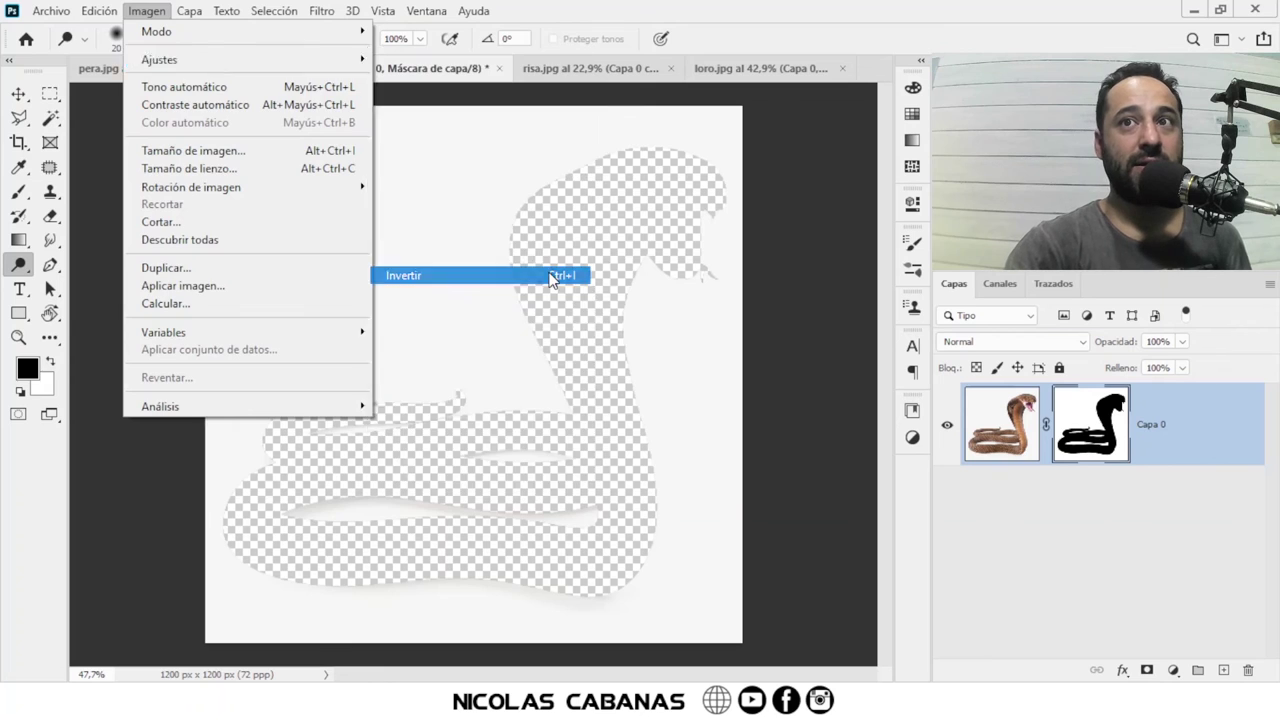
{"action": "left_click", "coordinate": [550, 276]}
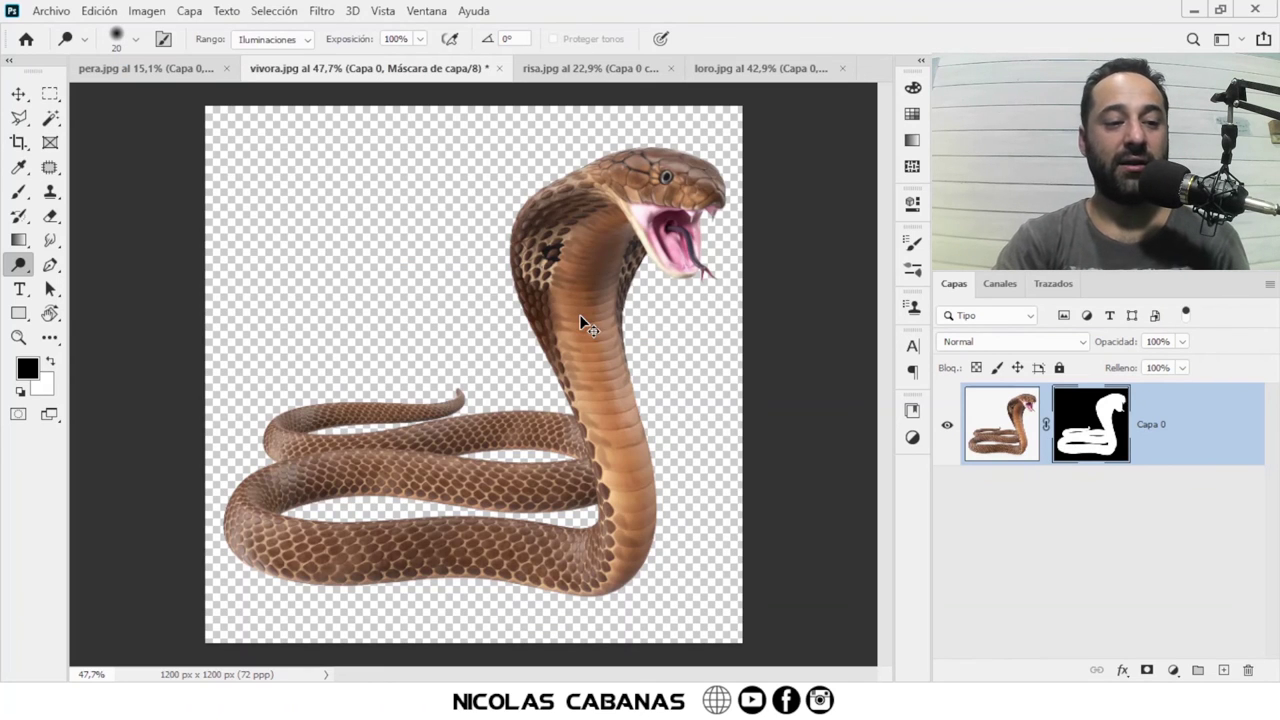
{"action": "key", "text": "ctrl+z"}
{"action": "key", "text": "ctrl+z"}
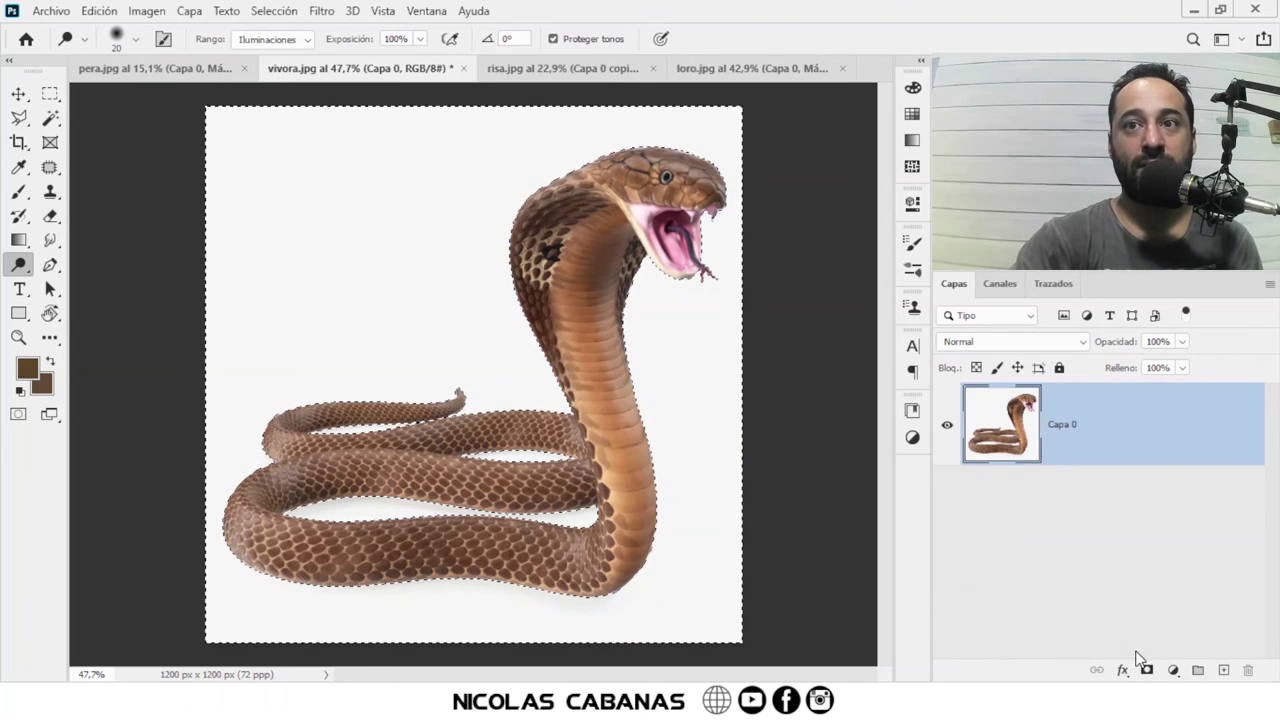
{"action": "left_click", "coordinate": [1147, 669]}
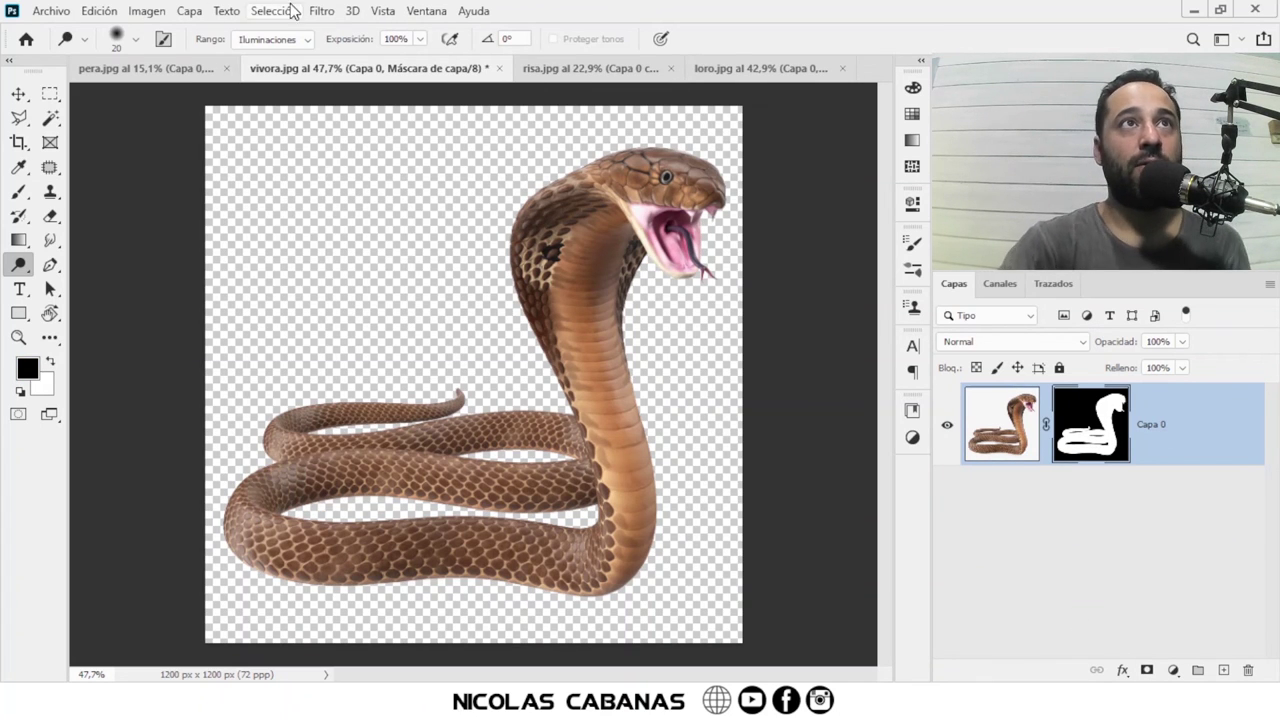
{"action": "left_click", "coordinate": [426, 11]}
{"action": "mouse_move", "coordinate": [520, 29]}
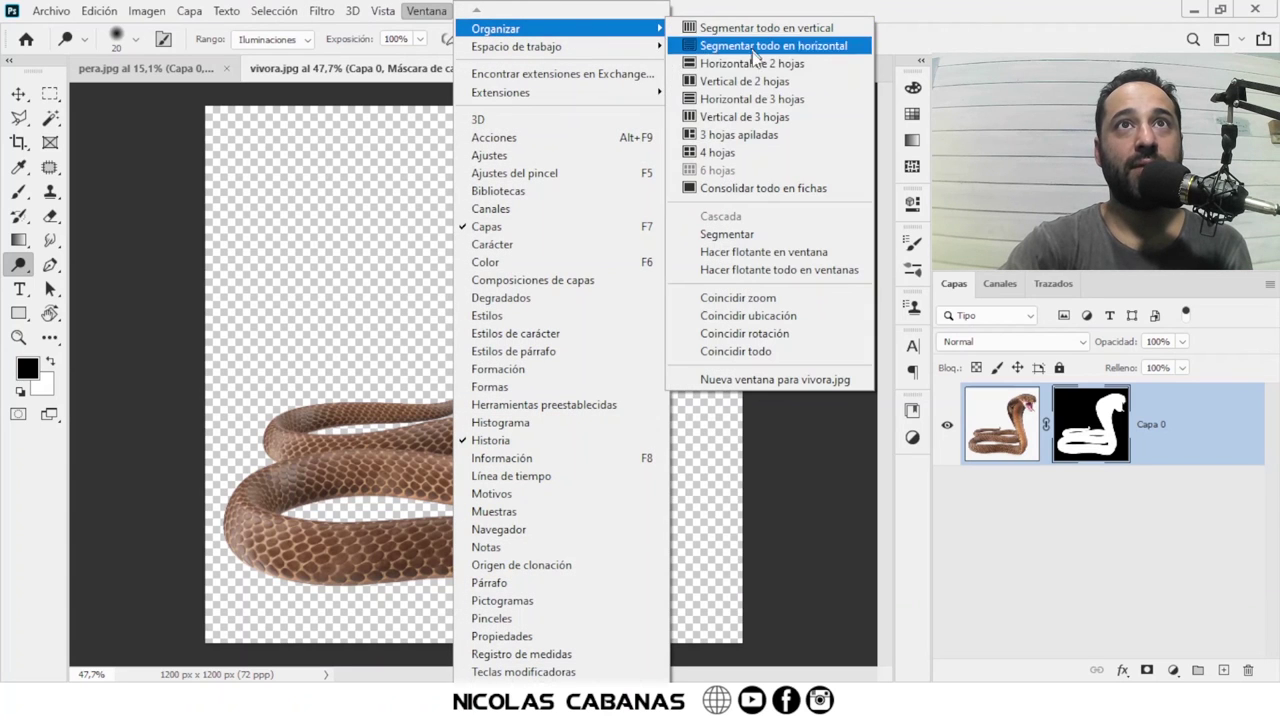
Step: Tile vivora, risa, loro and pera as 4 hojas and zoom each out to show its subject
{"action": "left_click", "coordinate": [770, 150]}
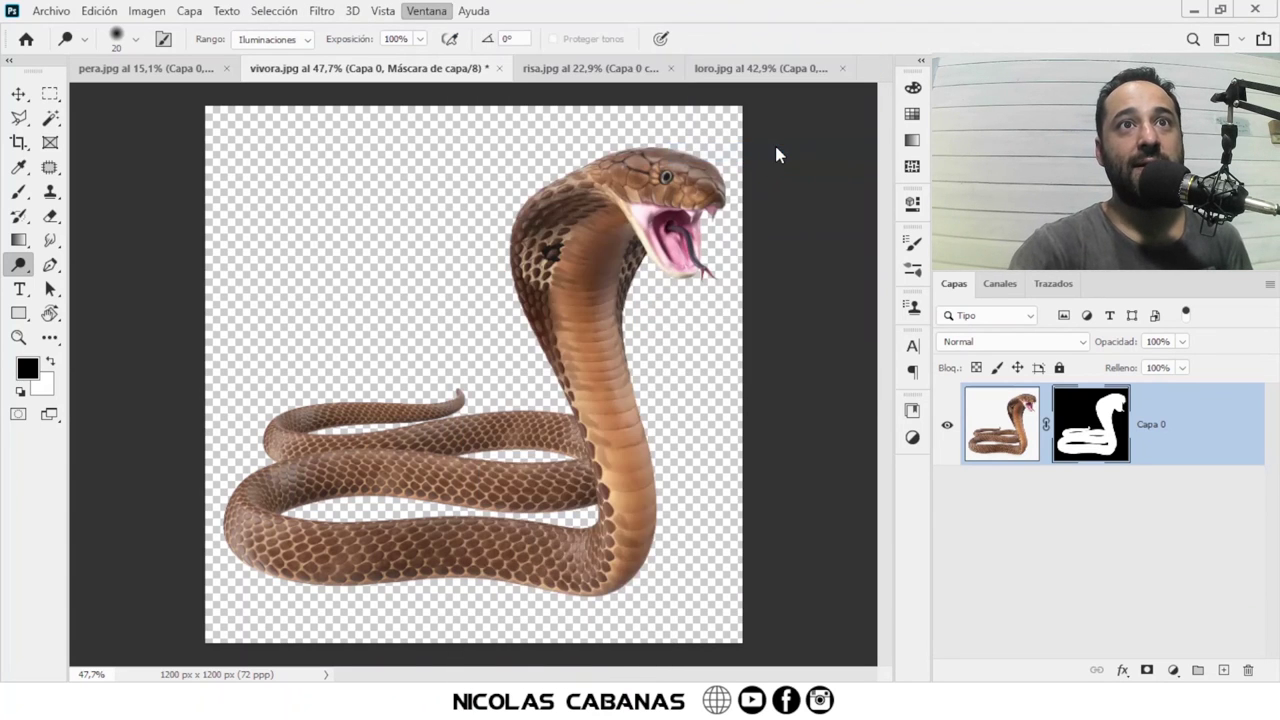
{"action": "key", "text": "z"}
{"action": "left_click_drag", "start_coordinate": [367, 237], "coordinate": [336, 247]}
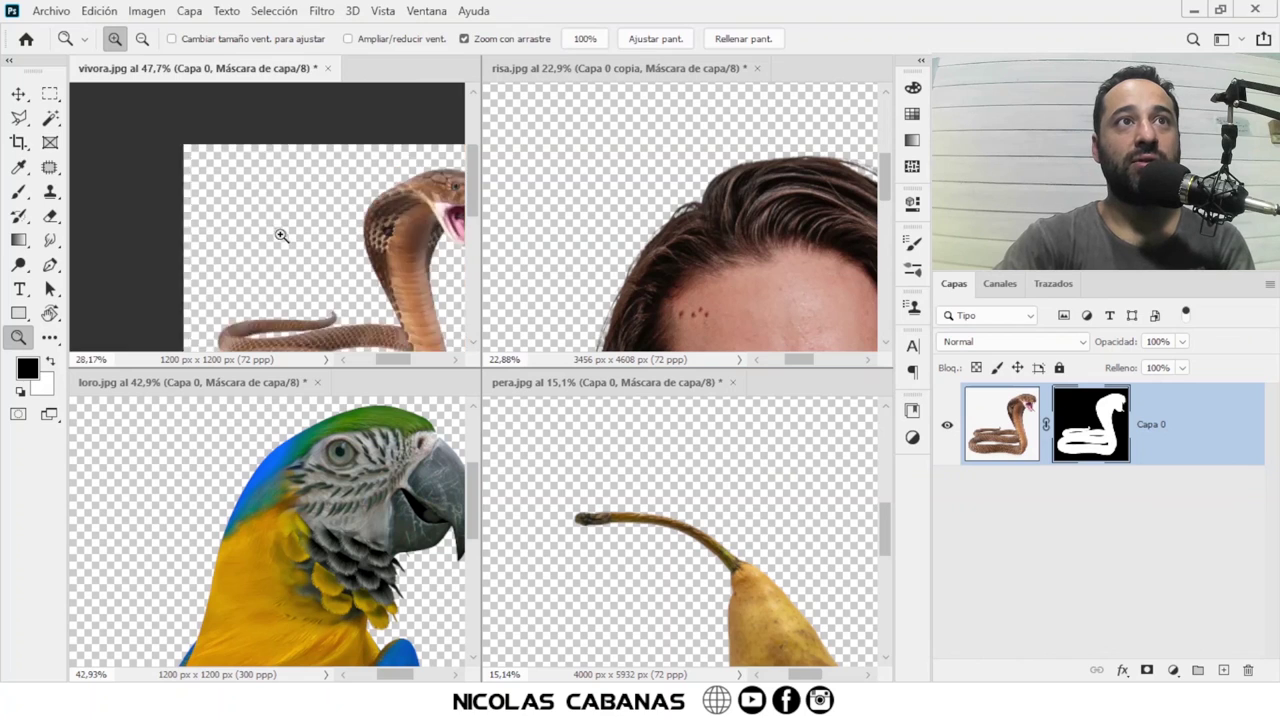
{"action": "left_click", "coordinate": [398, 535]}
{"action": "left_click_drag", "start_coordinate": [390, 530], "coordinate": [330, 530]}
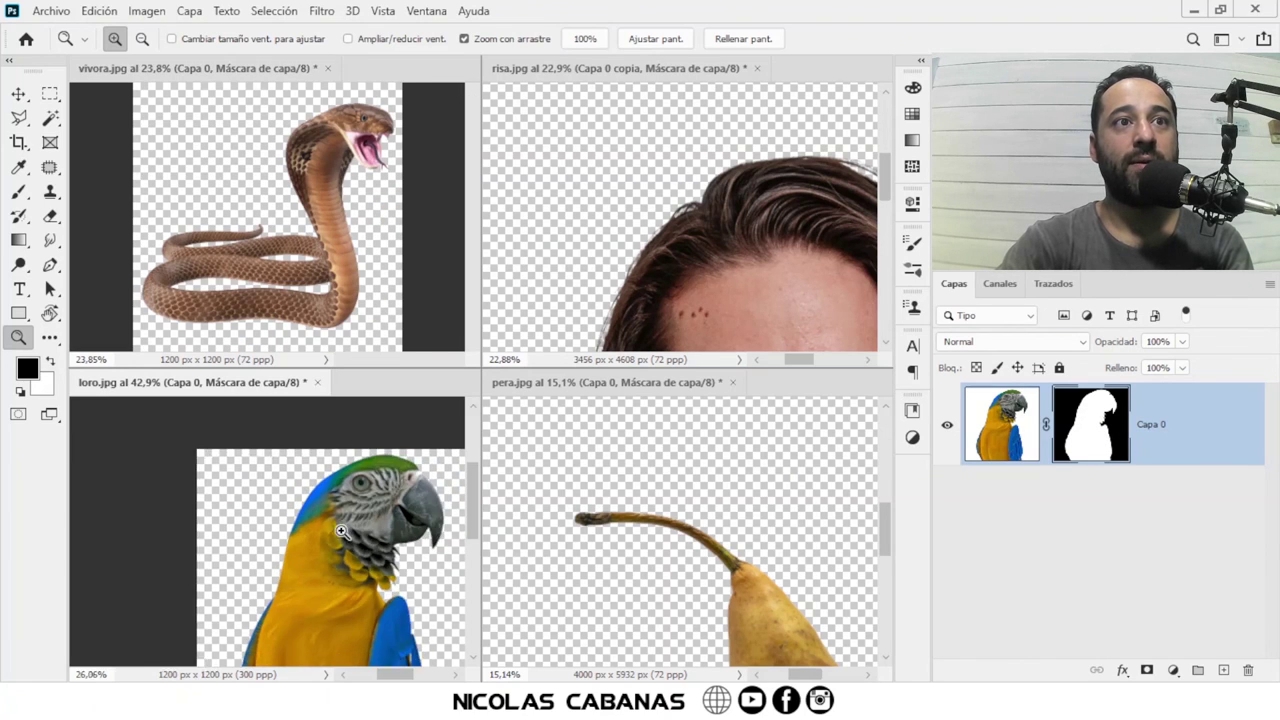
{"action": "left_click", "coordinate": [741, 287]}
{"action": "left_click_drag", "start_coordinate": [741, 287], "coordinate": [705, 285]}
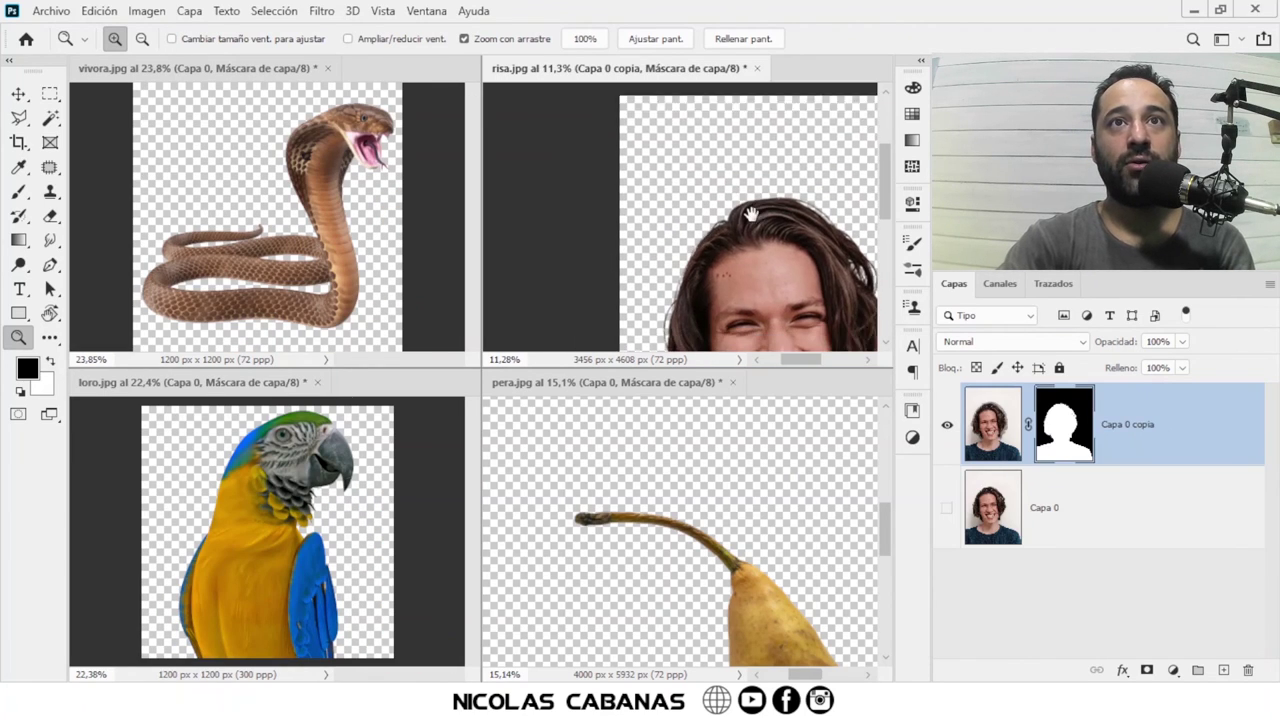
{"action": "left_click", "coordinate": [828, 565]}
{"action": "left_click_drag", "start_coordinate": [828, 565], "coordinate": [770, 560]}
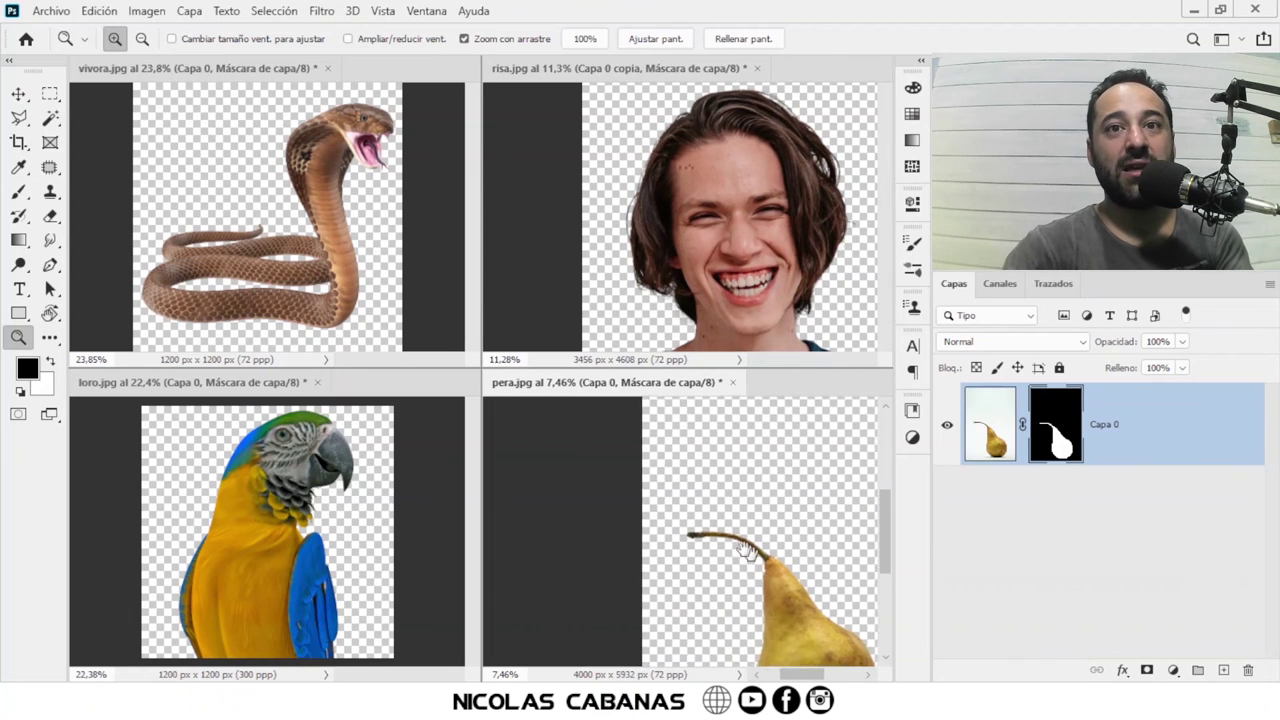